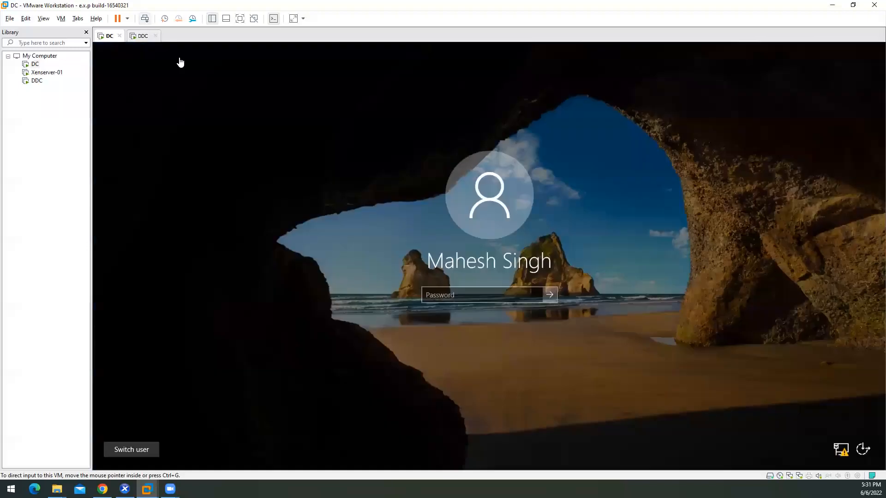
Sign in to the DC machine with its password and open Server Manager
type("P")
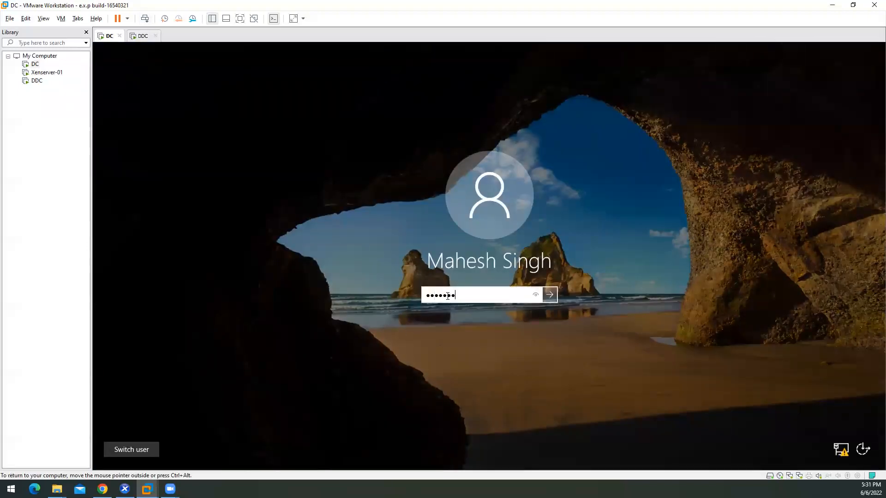
key("Return")
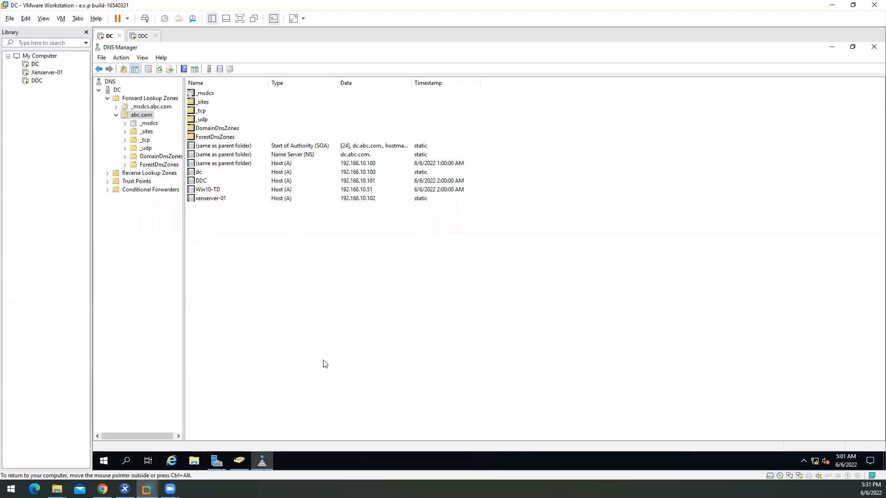
left_click(217, 461)
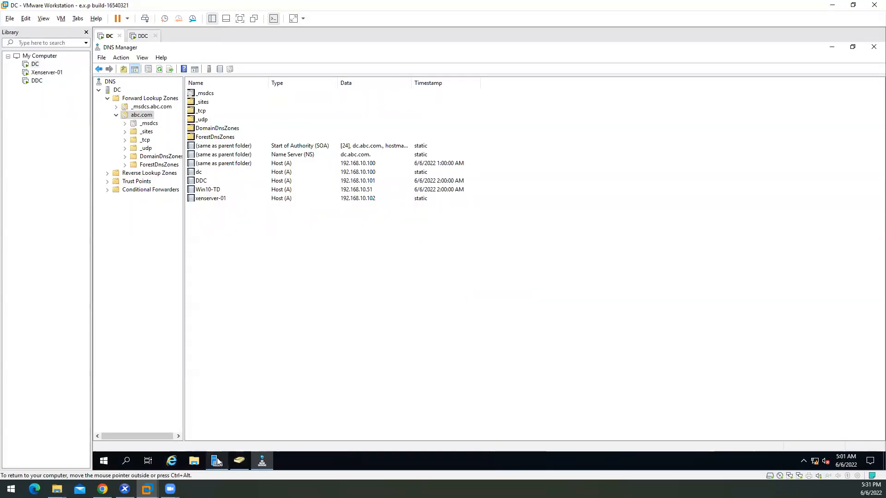
Review the DHCP, DNS and AD DS role pages, then switch to the DDC virtual machine
left_click(119, 145)
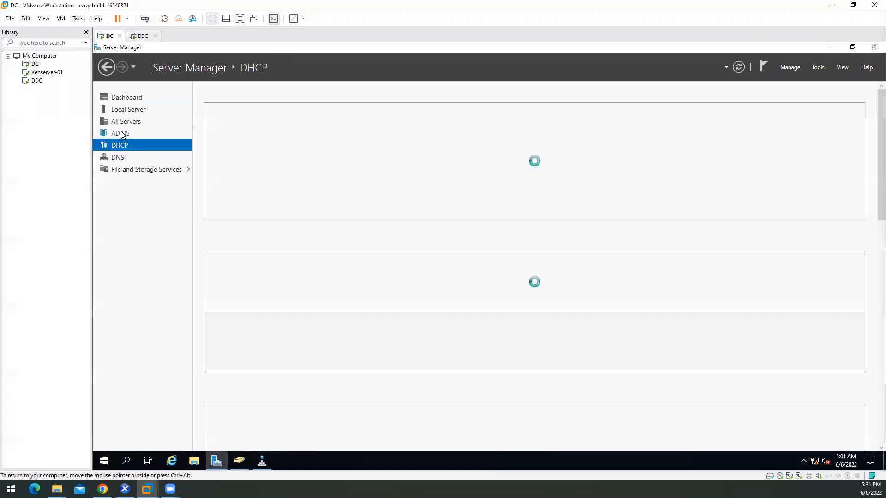
left_click(117, 157)
left_click(119, 134)
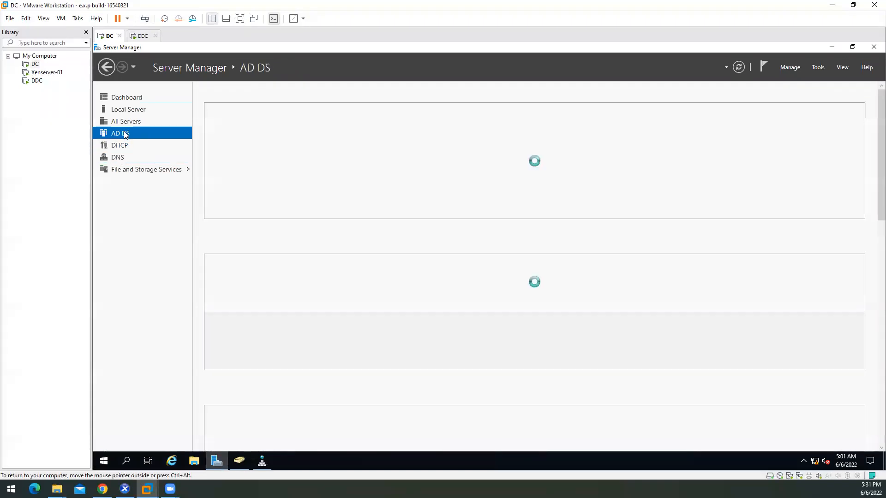
left_click(141, 36)
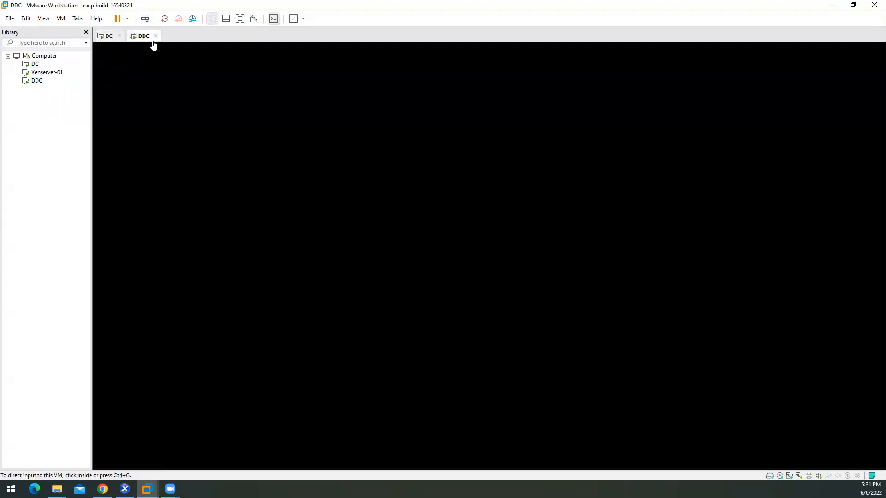
Wake the DDC machine and sign in with its password
left_click(145, 18)
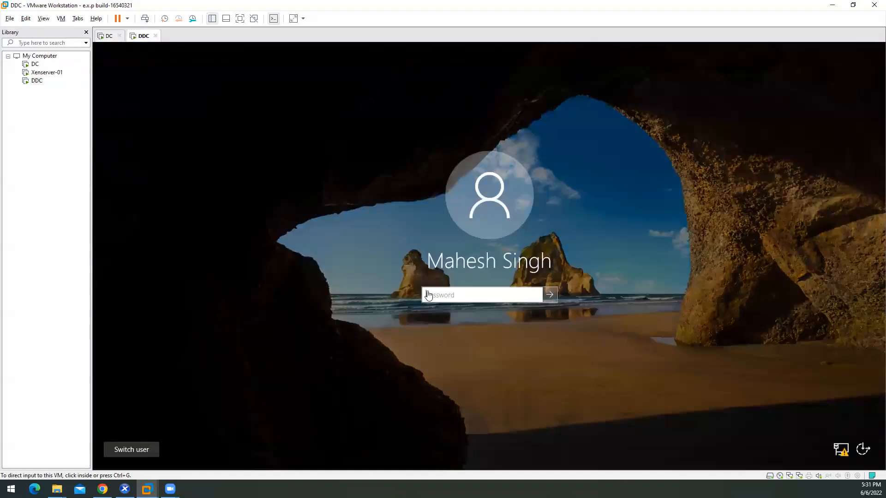
left_click(463, 295)
type("••")
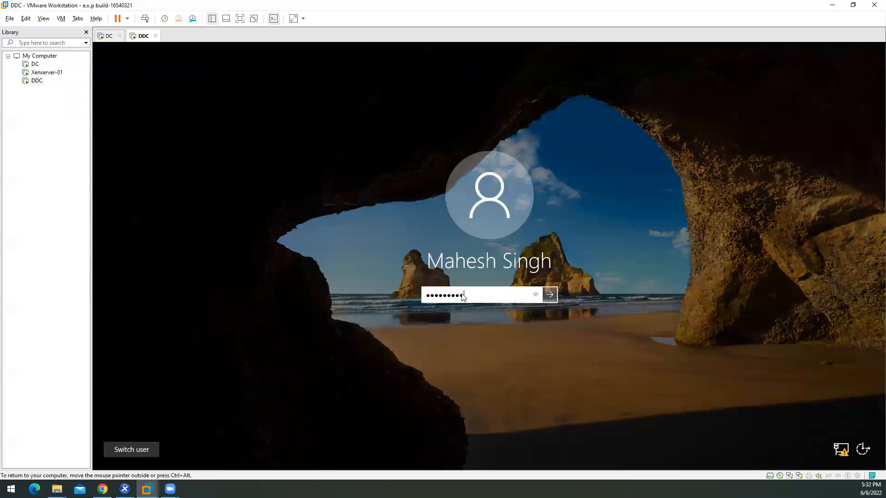
type("•••••••")
key("Return")
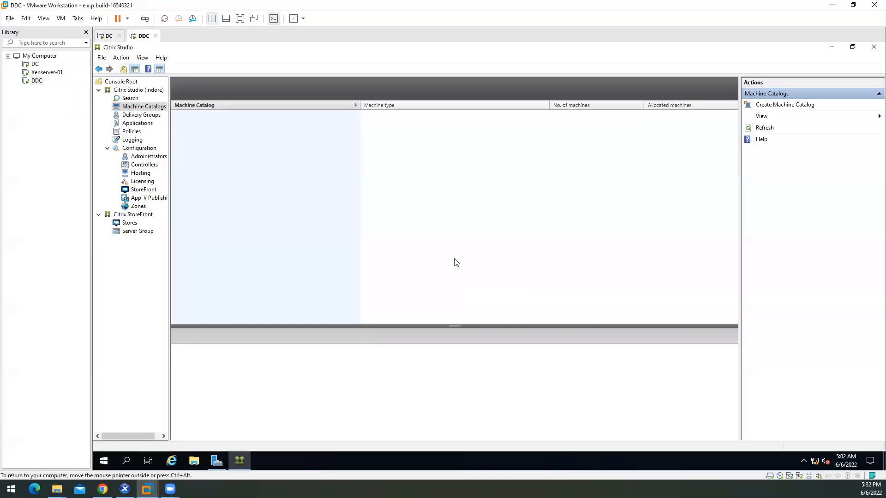
Browse Studio's Delivery Groups, Machine Catalogs, Applications, Policies and Logging views, dismissing the Policies welcome
left_click(141, 116)
left_click(137, 90)
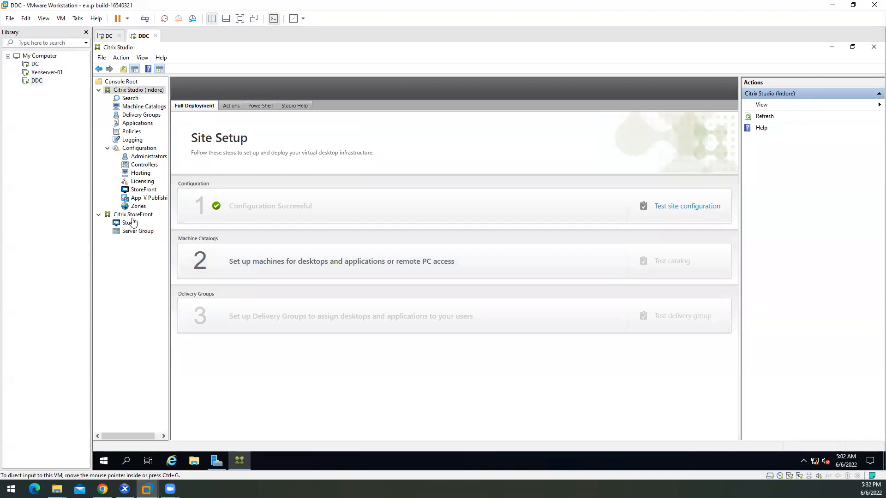
left_click(143, 108)
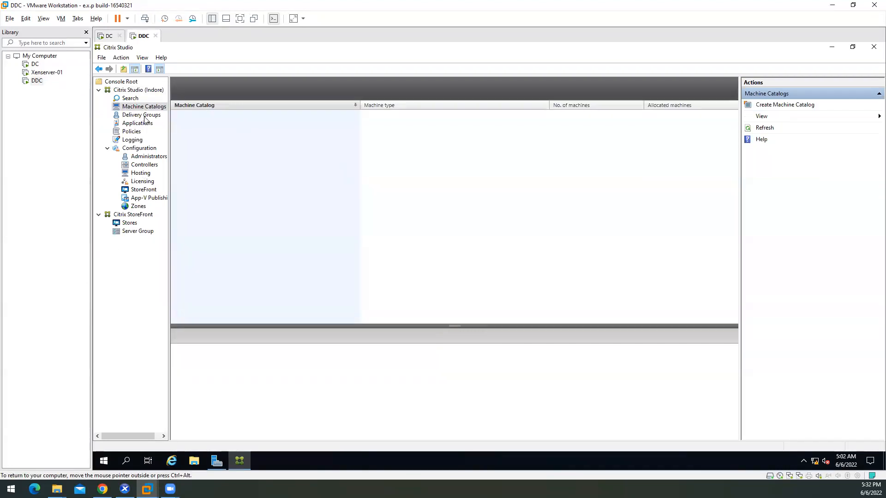
left_click(147, 116)
left_click(139, 123)
left_click(133, 132)
left_click(136, 140)
left_click(136, 133)
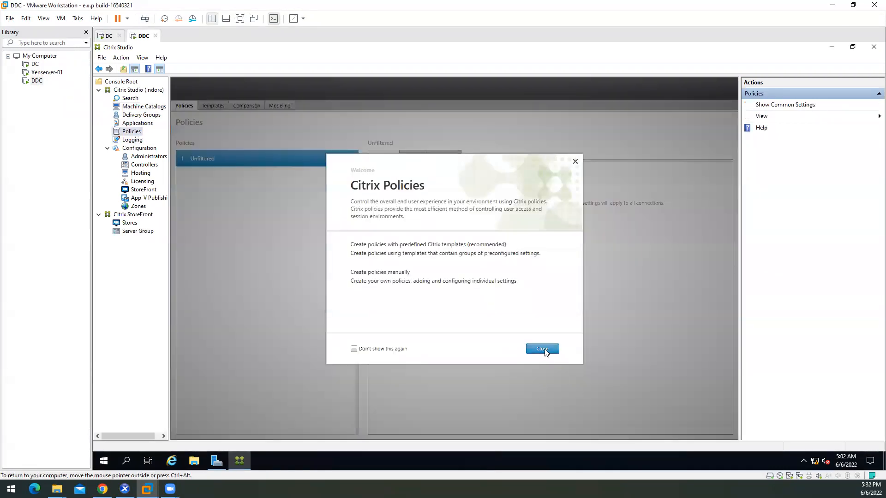
left_click(531, 349)
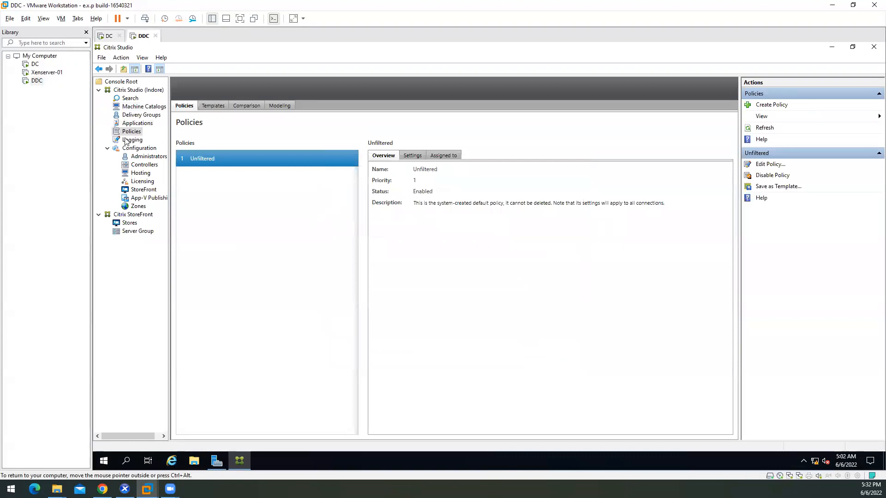
left_click(141, 107)
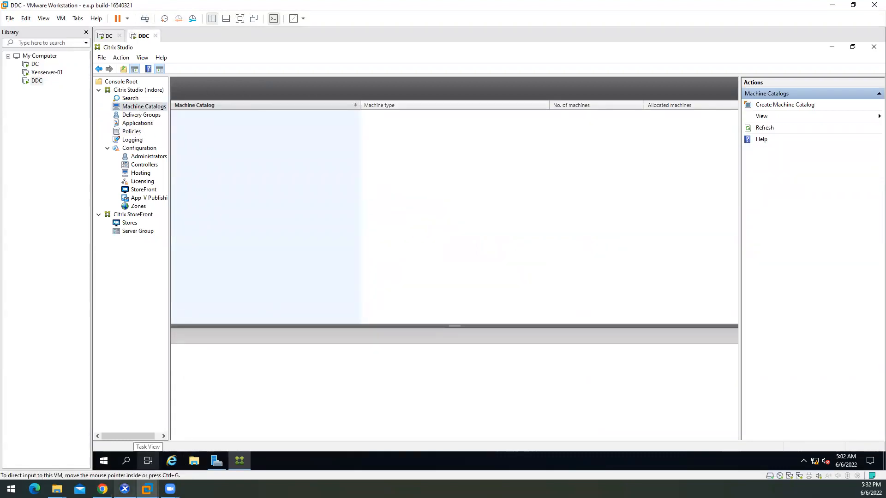
left_click(125, 489)
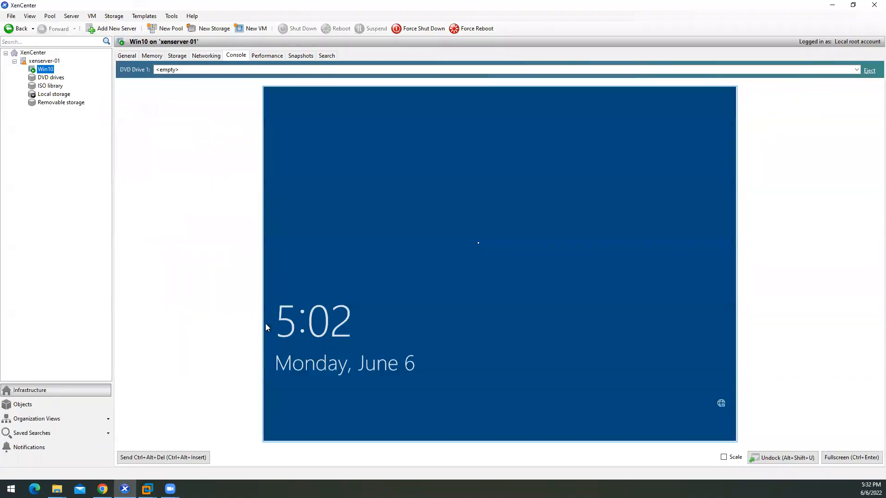
Wake the Win10 VM console on xenserver-01 to its Windows sign-in screen
left_click(267, 327)
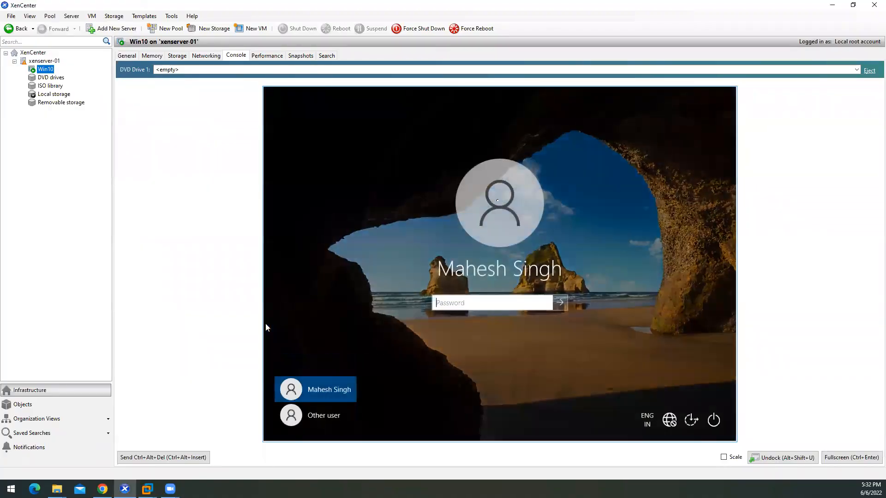
right_click(42, 70)
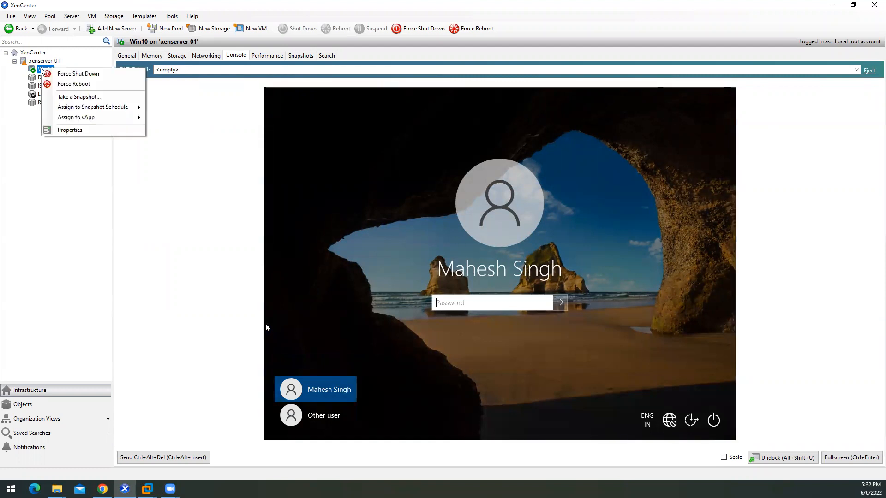
left_click(81, 168)
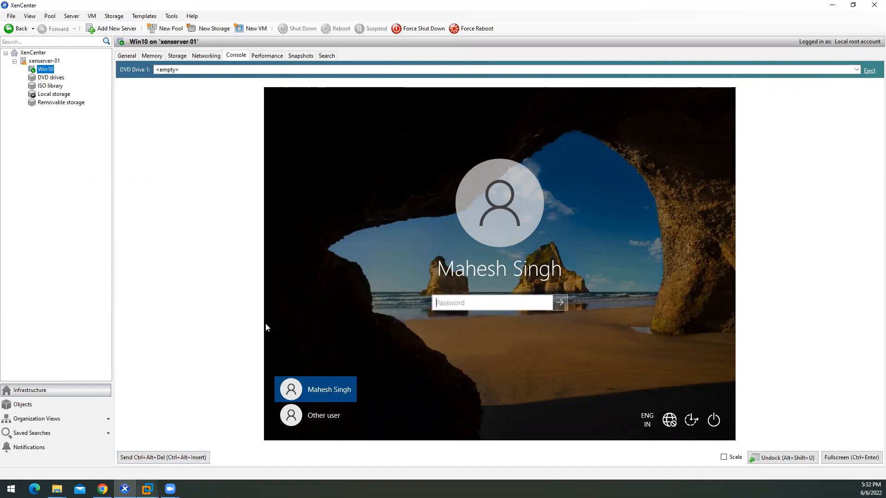
left_click(147, 489)
Recheck Applications, Machine Catalogs and Delivery Groups on DDC, then minimize Citrix Studio
left_click(154, 438)
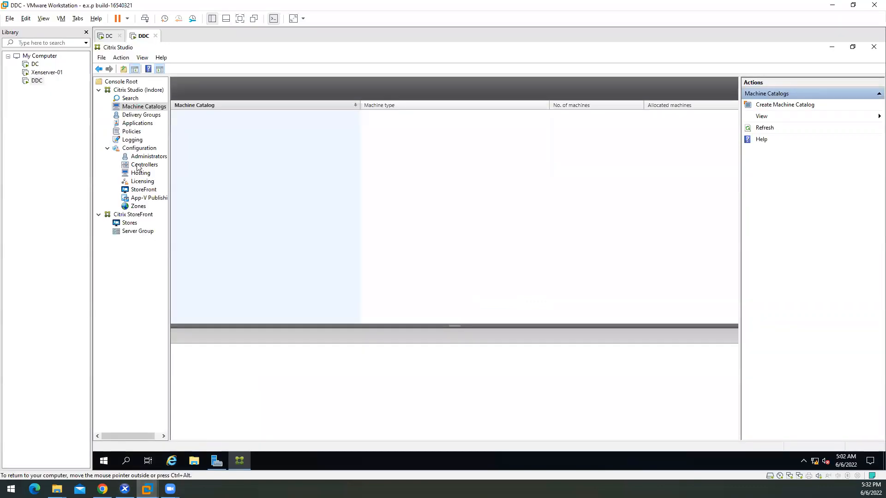
left_click(138, 123)
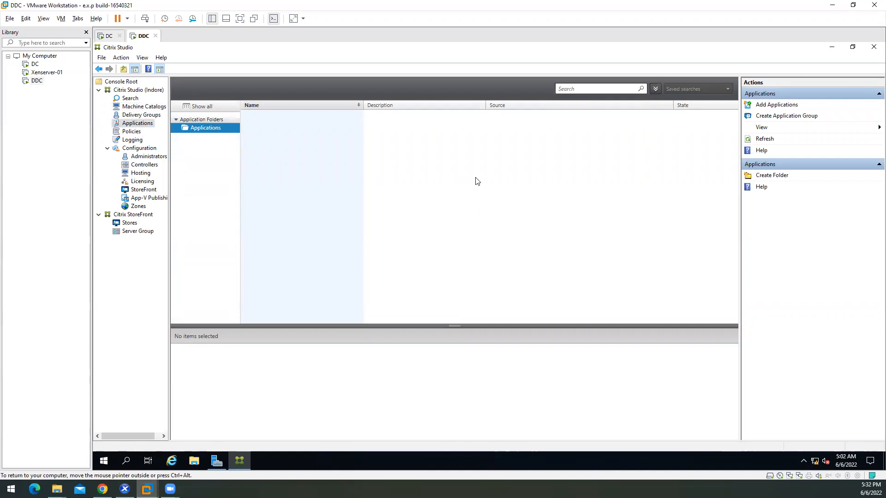
left_click(144, 108)
left_click(142, 116)
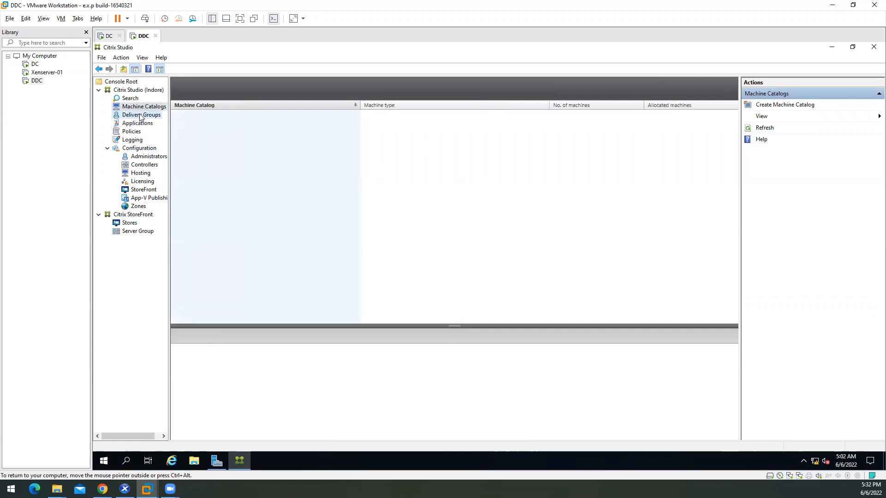
left_click(147, 108)
left_click(831, 47)
left_click(56, 489)
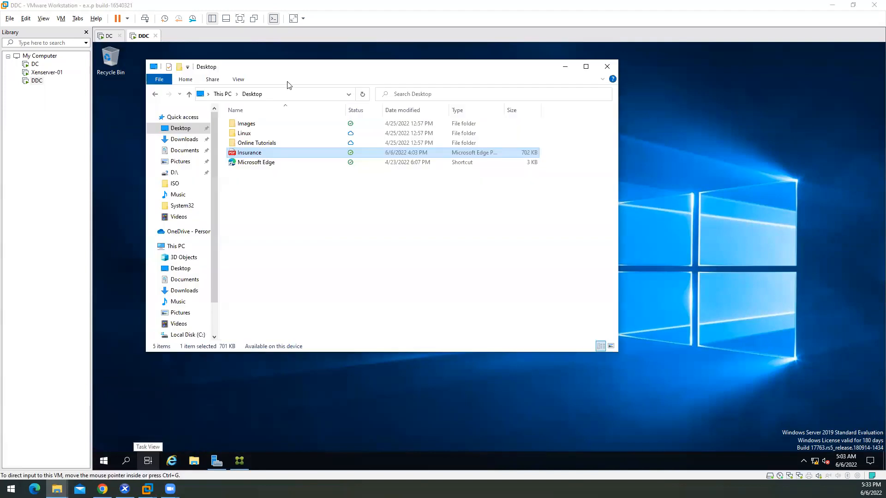
Navigate to the C:\ISO folder and select the Citrix_Provisioning_2203 disc image
left_click(184, 139)
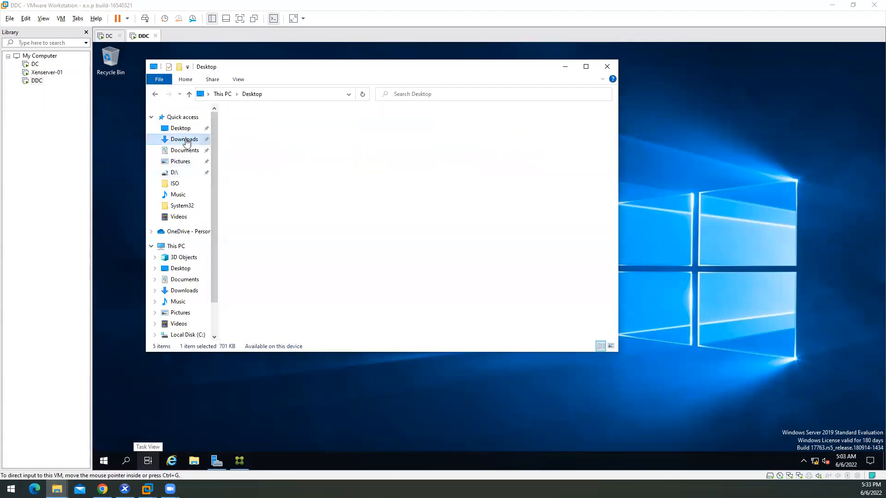
left_click(175, 184)
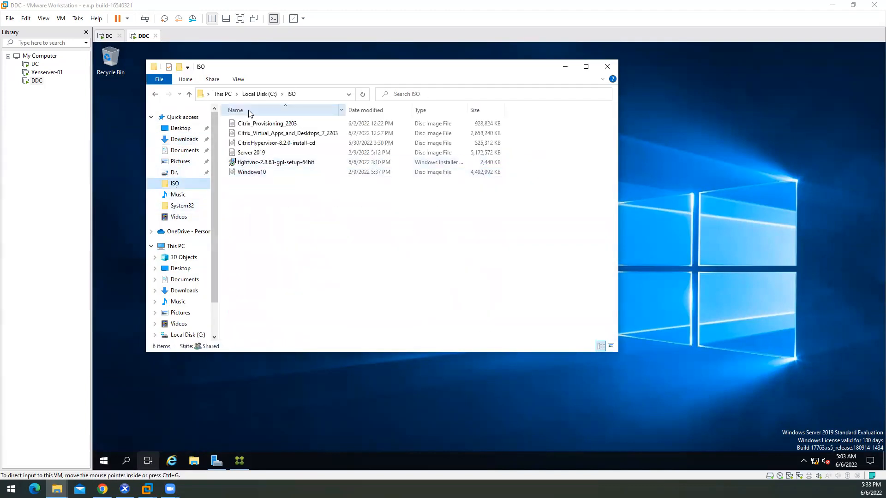
left_click(275, 123)
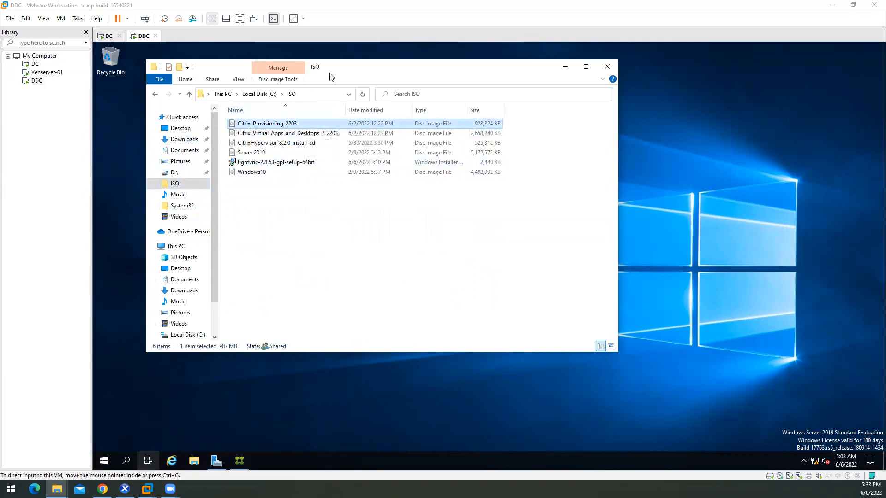
double_click(340, 67)
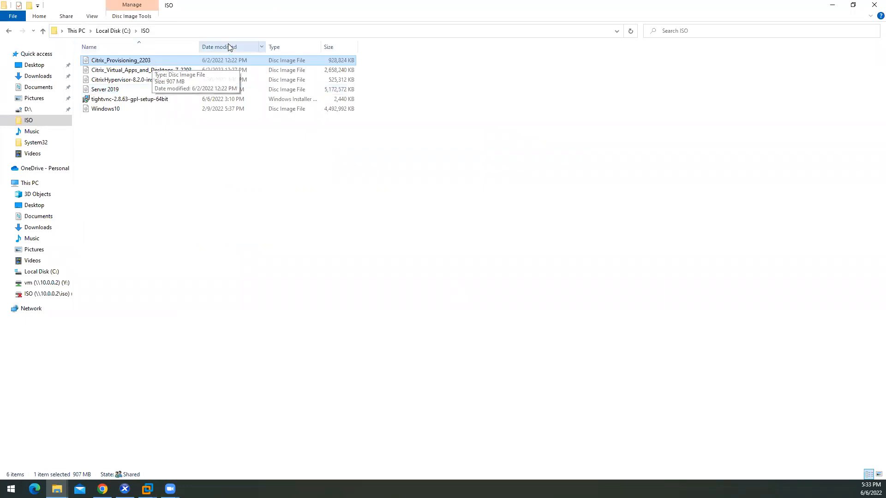
double_click(239, 8)
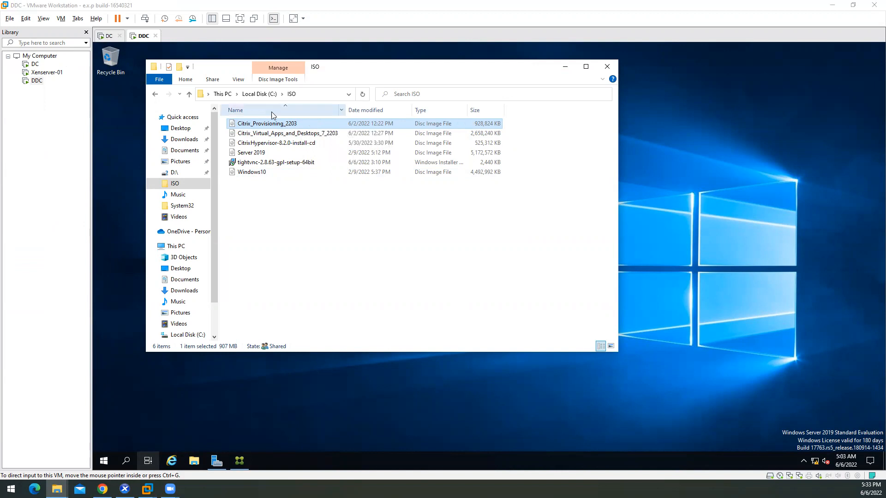
left_click(396, 252)
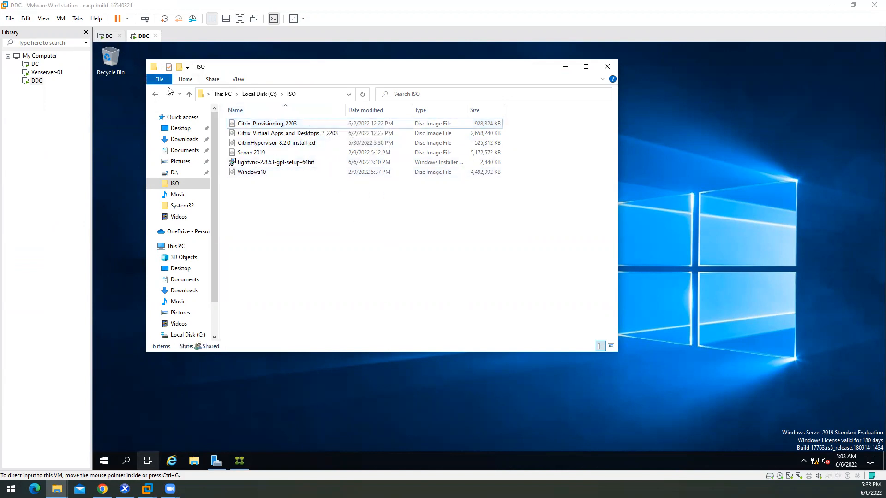
left_click(286, 127)
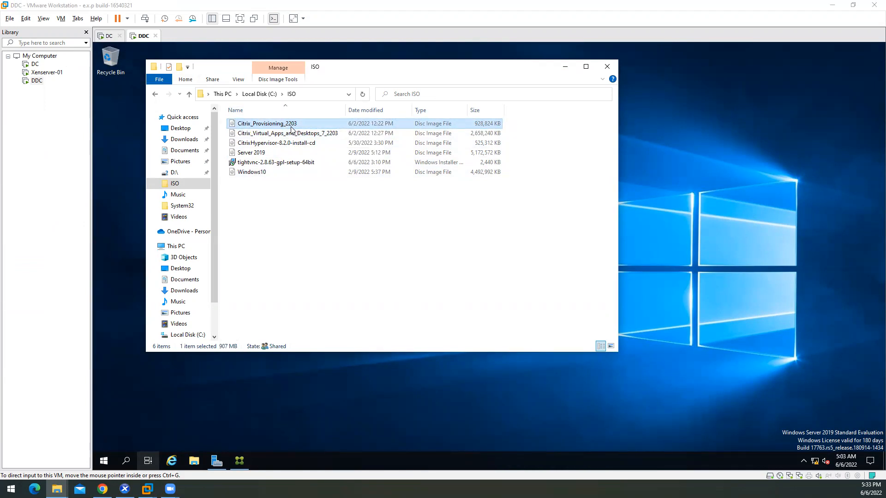
left_click(109, 35)
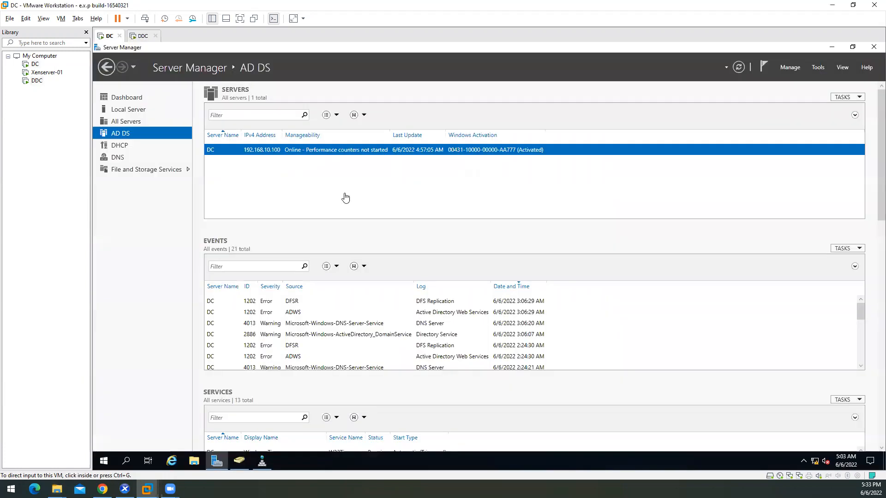
Open the DHCP console from Server Manager's Tools, maximized with a wider tree pane
left_click(119, 146)
left_click(818, 69)
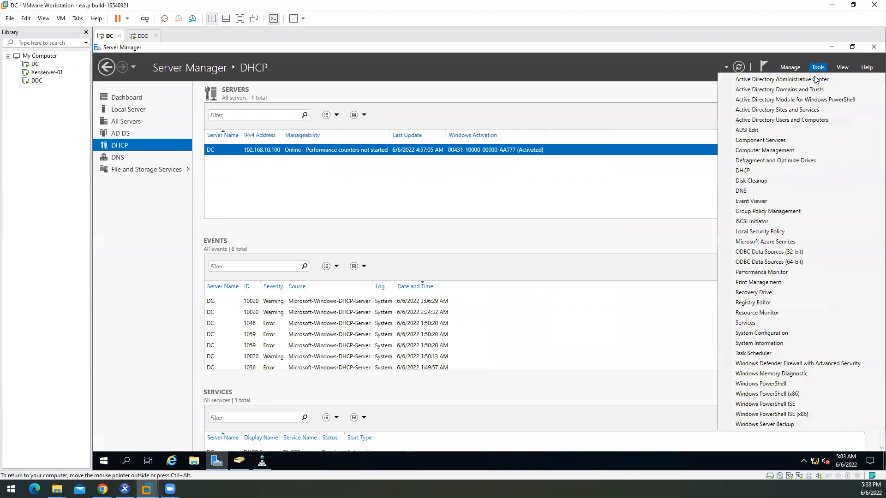
left_click(760, 171)
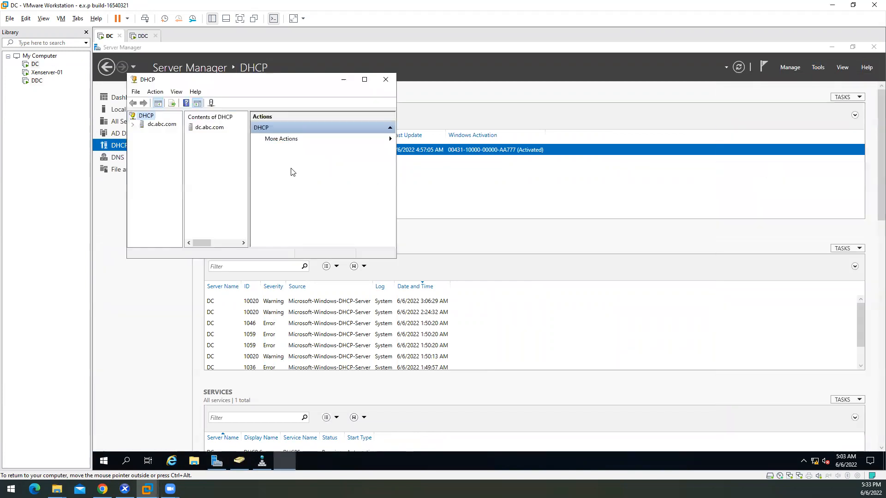
left_click(364, 81)
left_click_drag(148, 144, 201, 154)
Expand dc.abc.com, IPv4 and the Citrix VDI scope, checking the Server Options actions
double_click(126, 90)
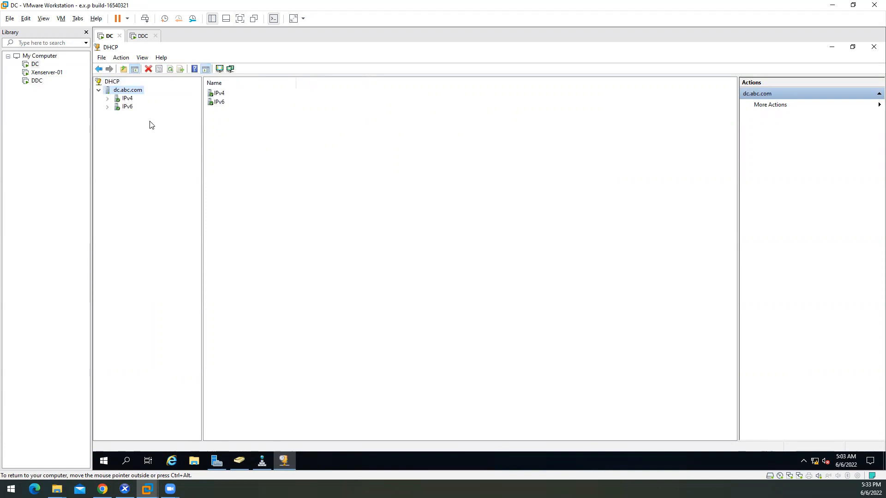
left_click(127, 99)
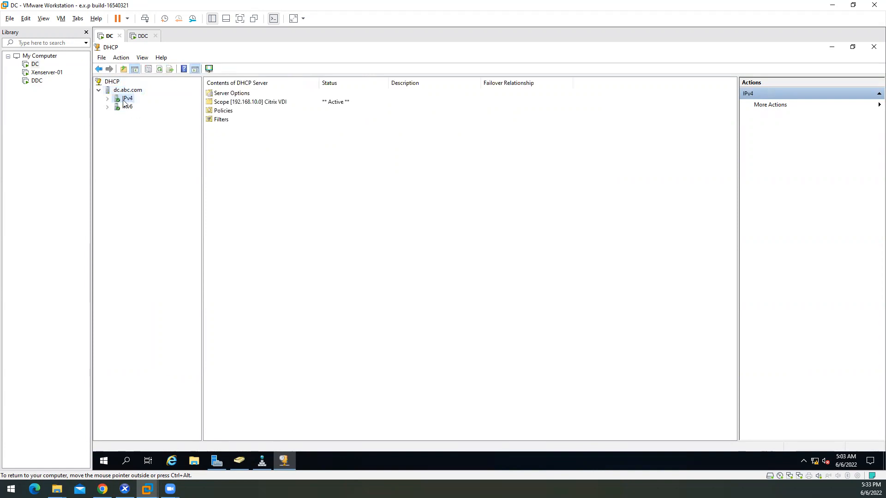
double_click(123, 100)
left_click(150, 115)
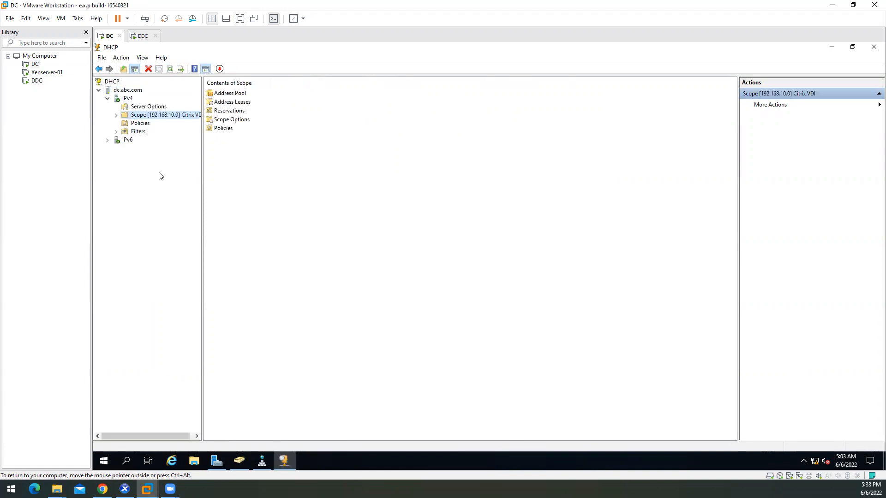
double_click(144, 116)
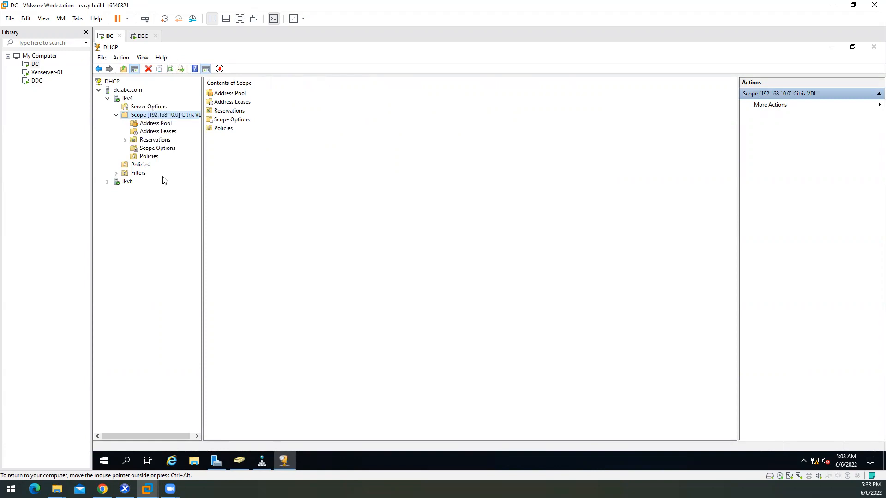
right_click(164, 117)
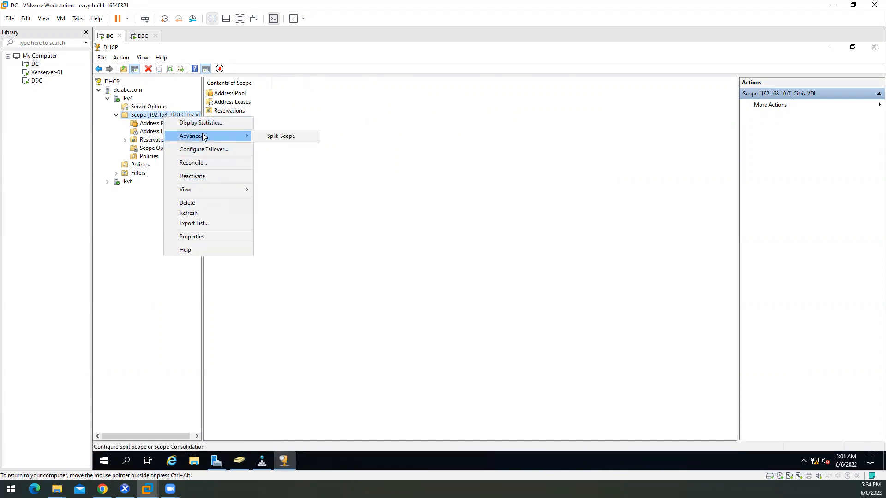
left_click(141, 108)
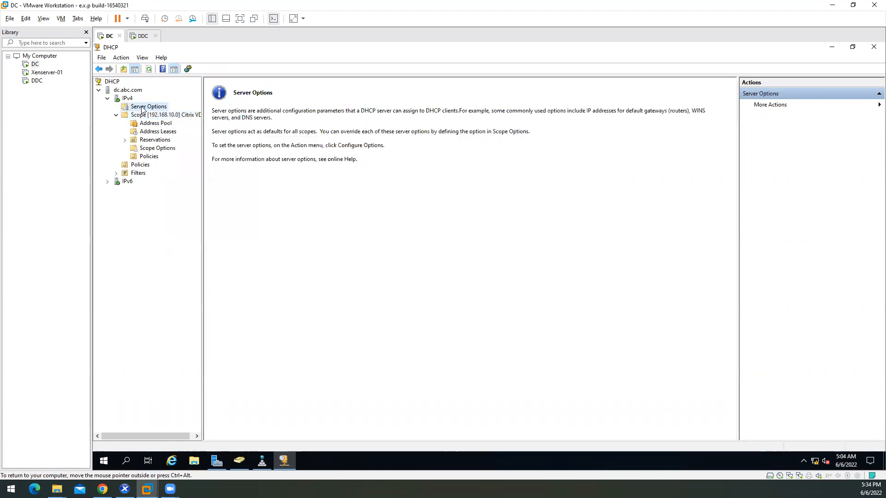
right_click(141, 107)
key("Escape")
left_click(137, 116)
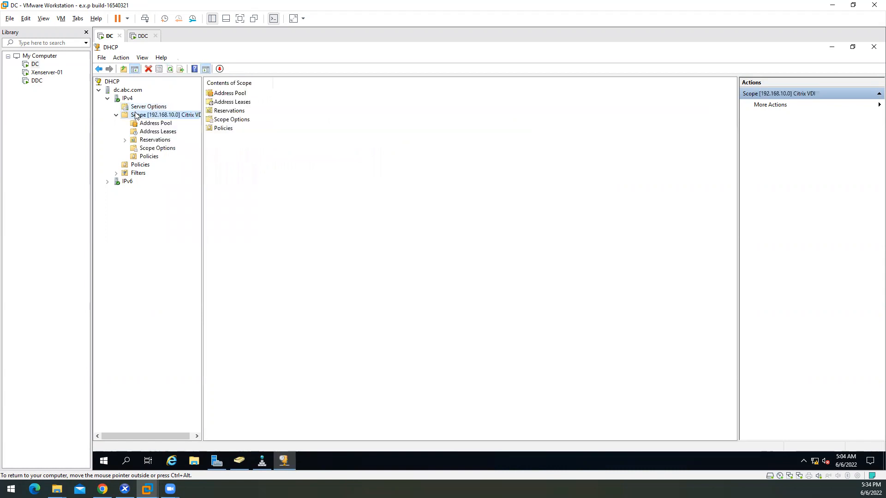
Review the Citrix VDI scope's properties (General, DNS, Advanced) without changing anything
left_click(129, 91)
right_click(130, 92)
key("Escape")
left_click(155, 116)
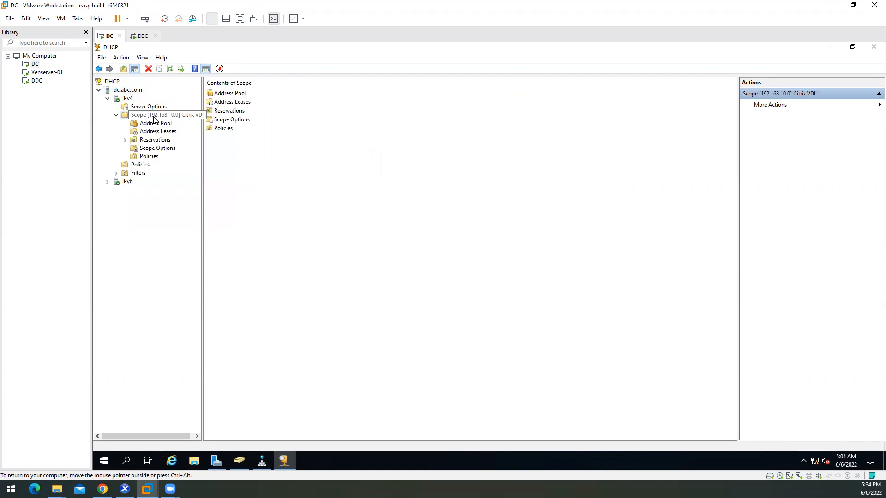
right_click(154, 118)
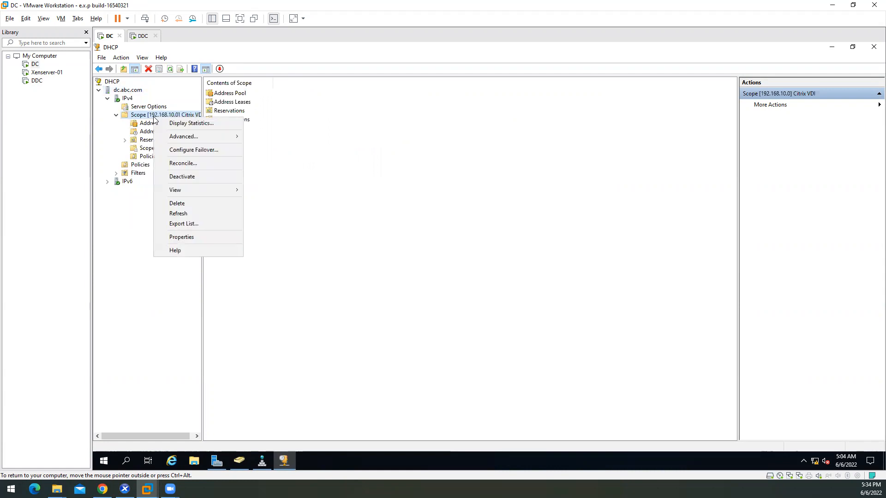
left_click(199, 239)
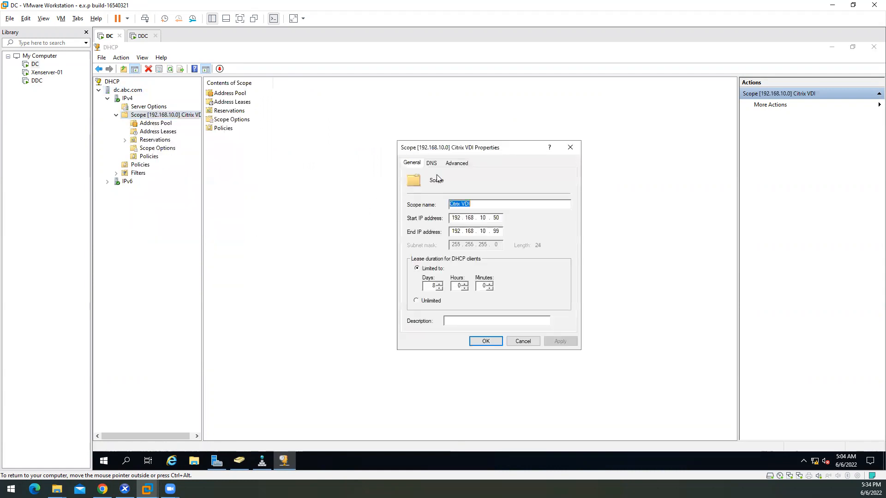
left_click(432, 165)
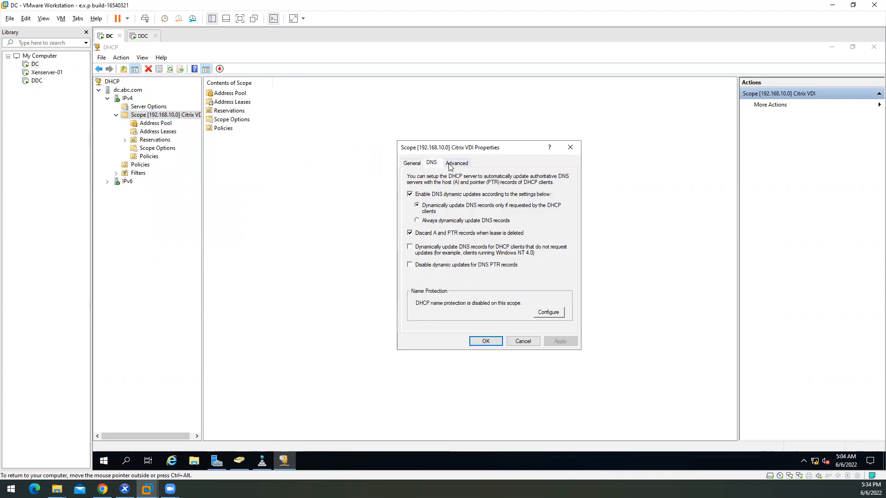
left_click(450, 164)
left_click(413, 164)
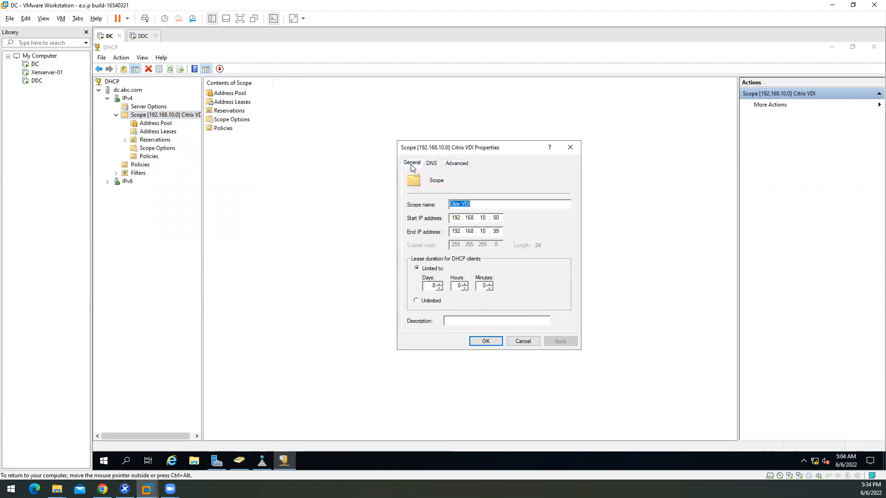
left_click(570, 148)
List the scope's two address leases and open Configure Options for Server Options
left_click(158, 132)
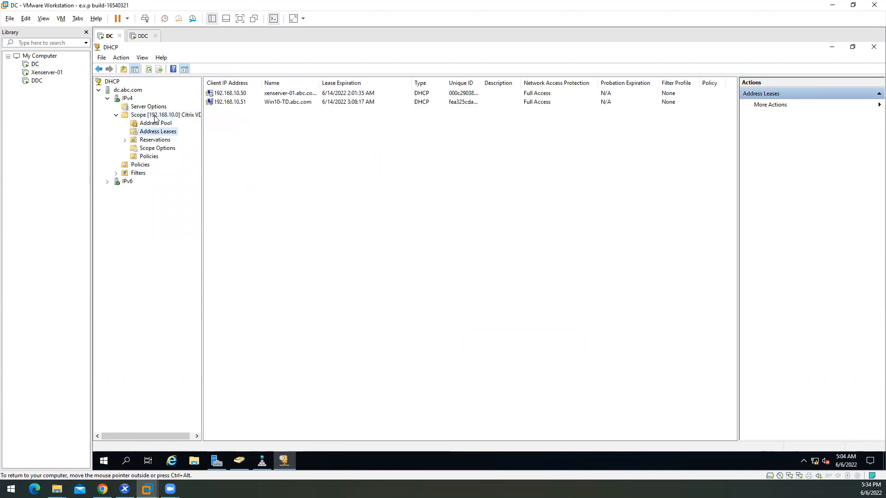
right_click(152, 111)
left_click(176, 115)
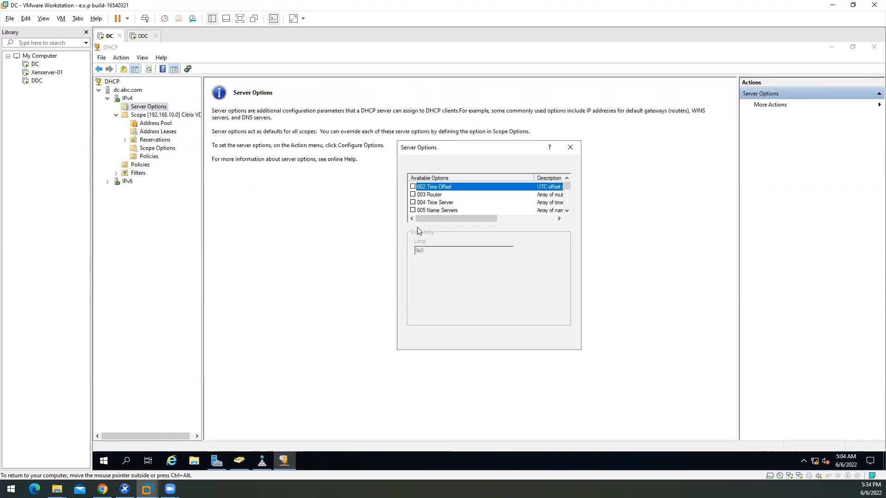
Scroll to option 066 Boot Server Host Name, enable it and enter 192.168.10.100
left_click_drag(467, 147, 417, 118)
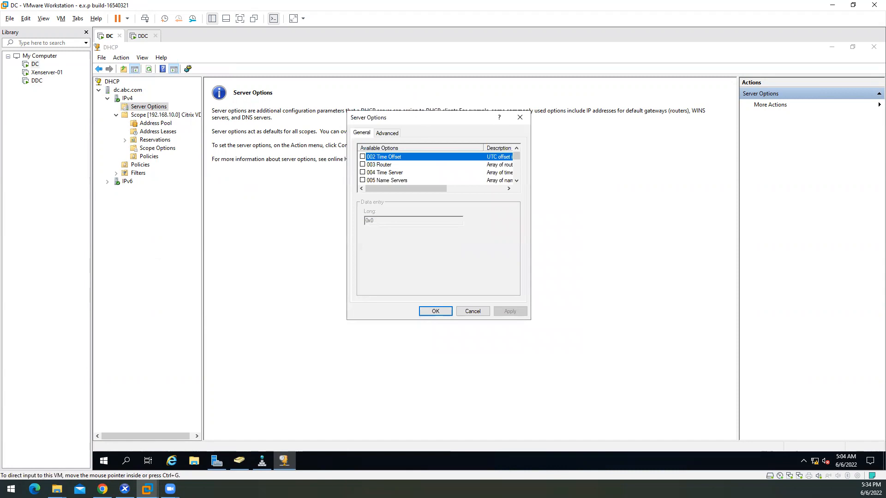
key("alt+Tab")
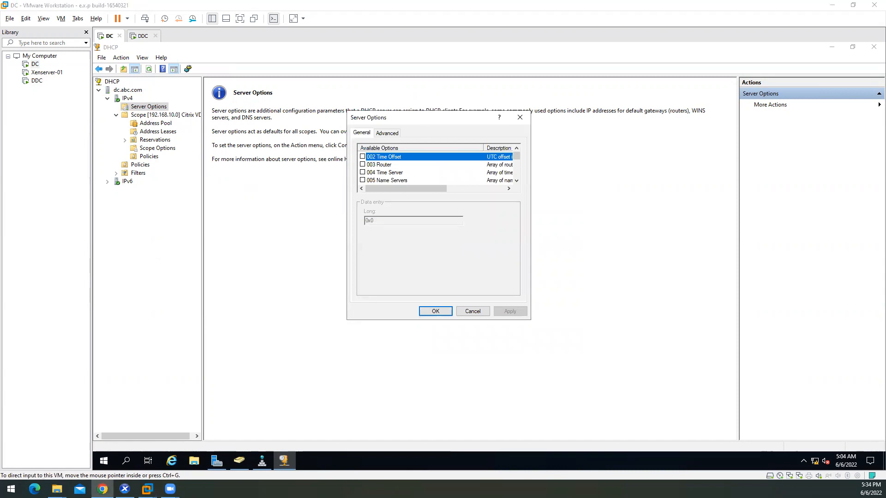
left_click(516, 181)
left_click(517, 182)
left_click(517, 181)
left_click(516, 182)
left_click(517, 182)
left_click(517, 181)
left_click(516, 181)
left_click(516, 181)
left_click(517, 182)
left_click(516, 181)
left_click(516, 182)
left_click(516, 181)
left_click(517, 182)
left_click(516, 181)
left_click(517, 182)
left_click(517, 182)
left_click(516, 182)
left_click(516, 181)
left_click(516, 181)
left_click(516, 181)
left_click(517, 181)
left_click(516, 182)
left_click(516, 181)
left_click(516, 181)
left_click(516, 182)
left_click(516, 182)
left_click(517, 182)
left_click(517, 181)
left_click(517, 182)
left_click(516, 181)
left_click(516, 181)
left_click(516, 182)
left_click(516, 182)
left_click(516, 181)
left_click(517, 181)
left_click(516, 181)
left_click(517, 181)
left_click(517, 182)
left_click(516, 182)
left_click(516, 182)
left_click(517, 182)
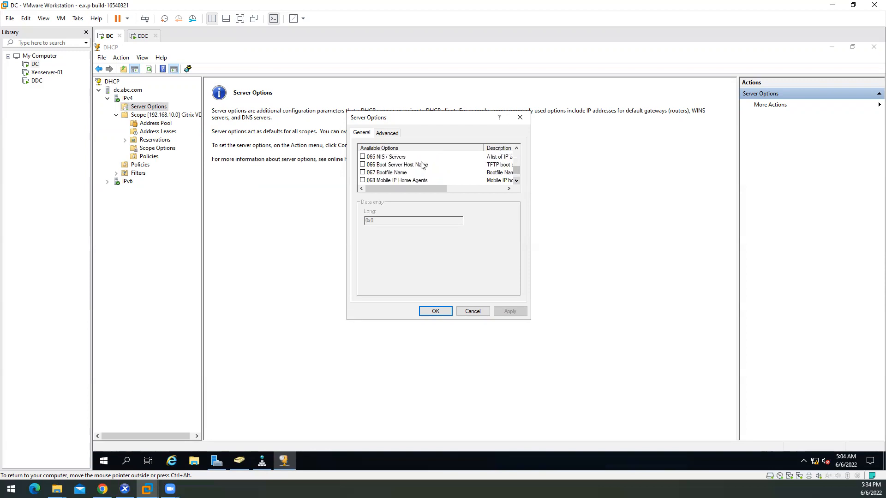
left_click(362, 166)
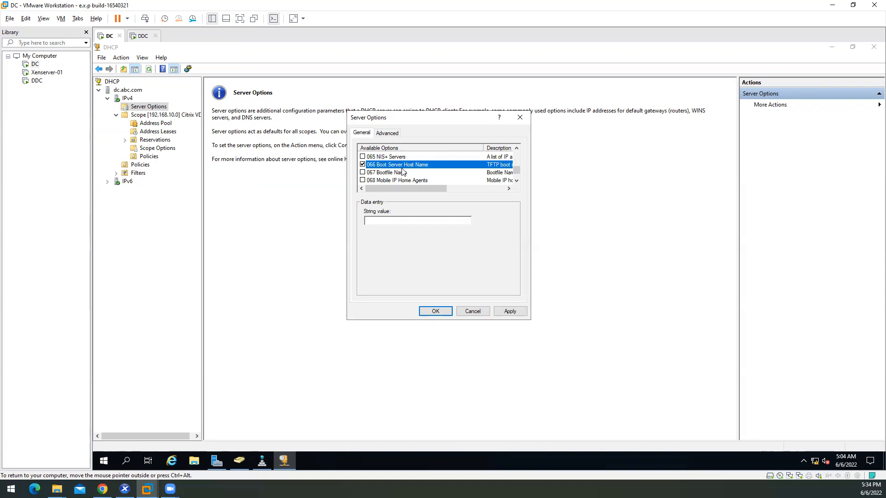
left_click(406, 220)
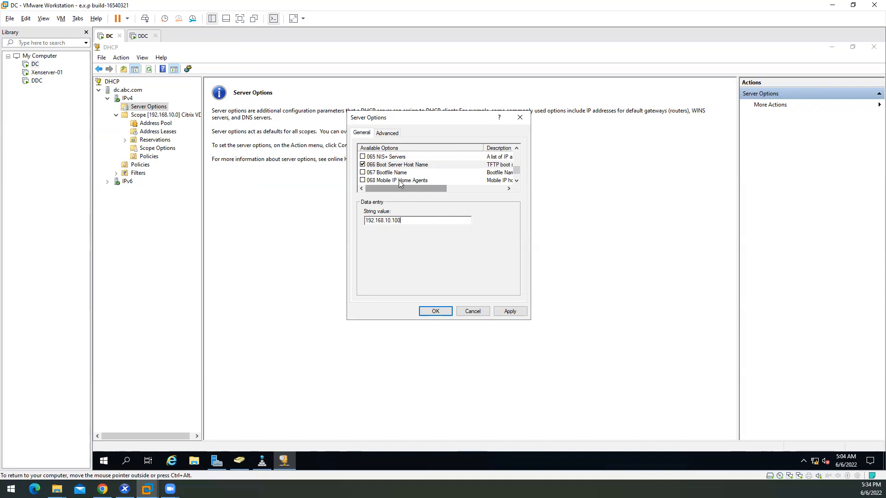
Enable option 067 Bootfile Name with ARDBP32.bin and apply the server options
left_click(363, 172)
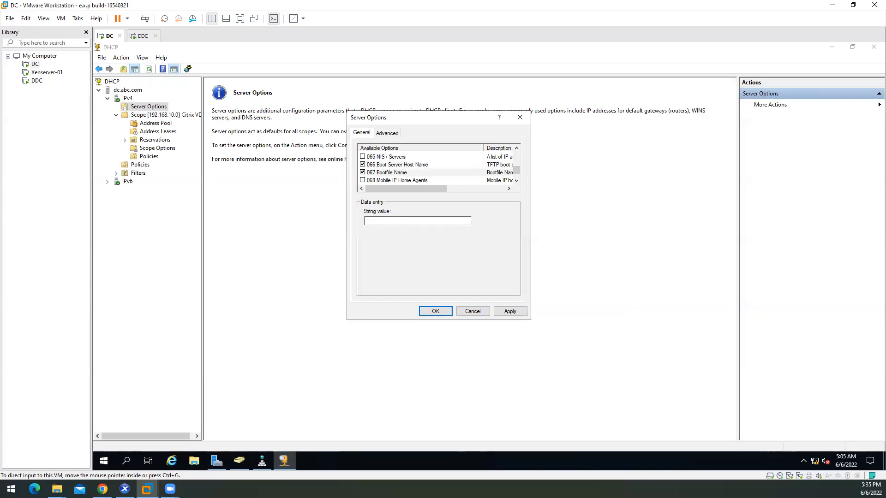
key("alt+Tab")
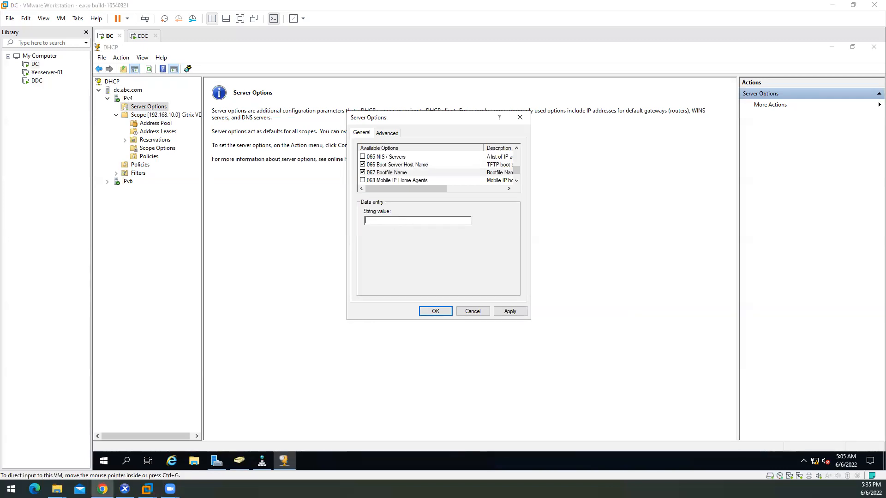
left_click(405, 221)
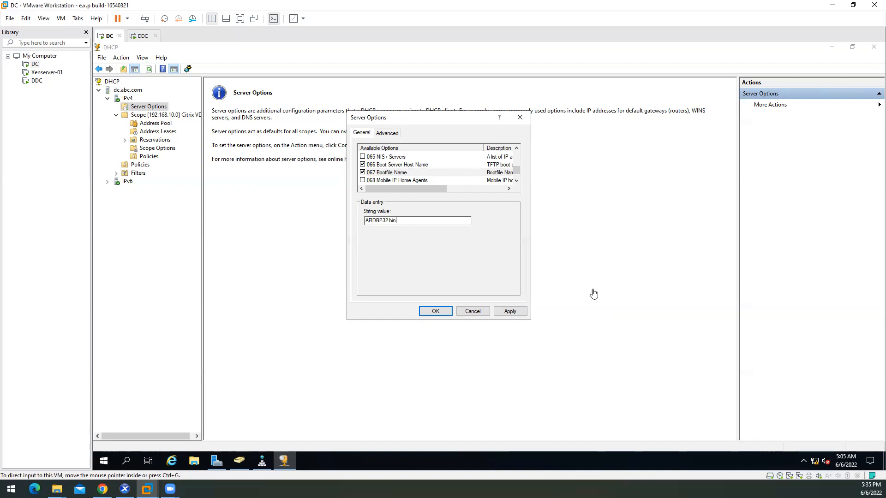
left_click(509, 311)
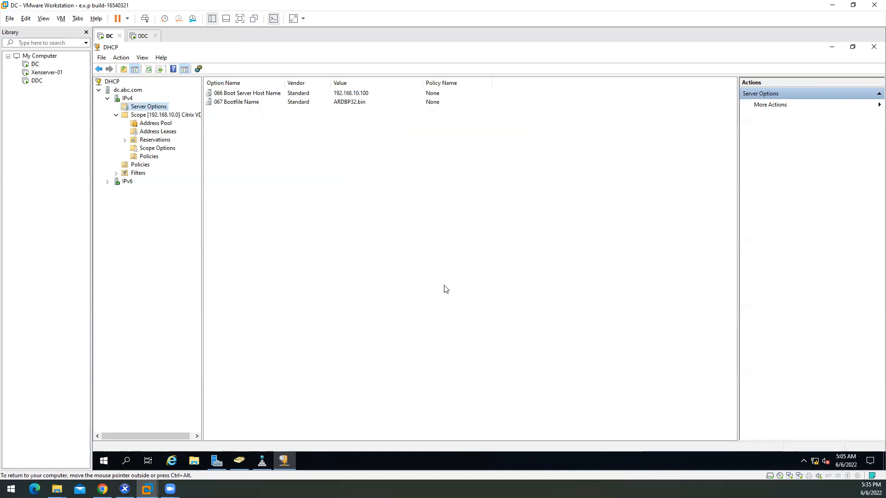
Confirm the Server Options with OK and minimize Server Manager and DNS Manager
left_click(283, 462)
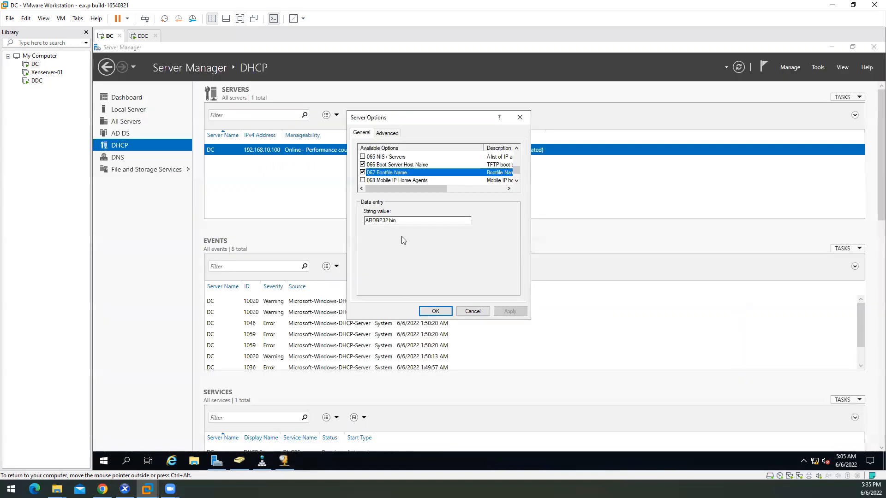
left_click(434, 312)
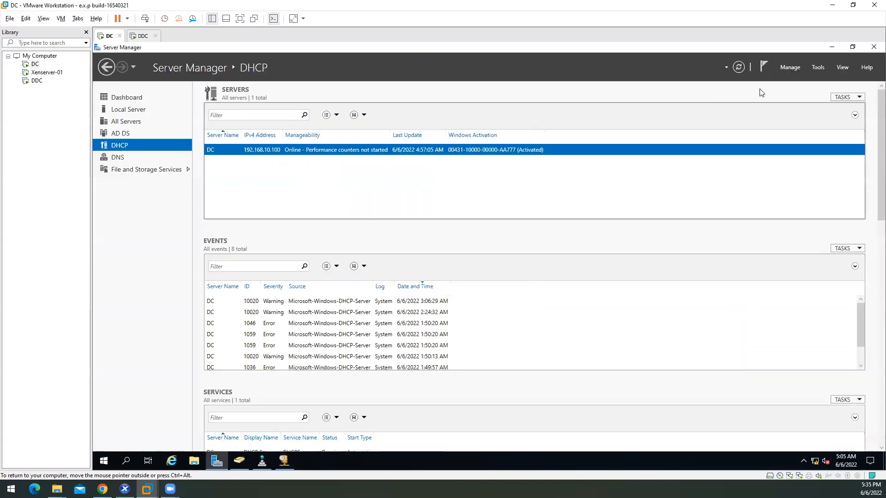
left_click(832, 47)
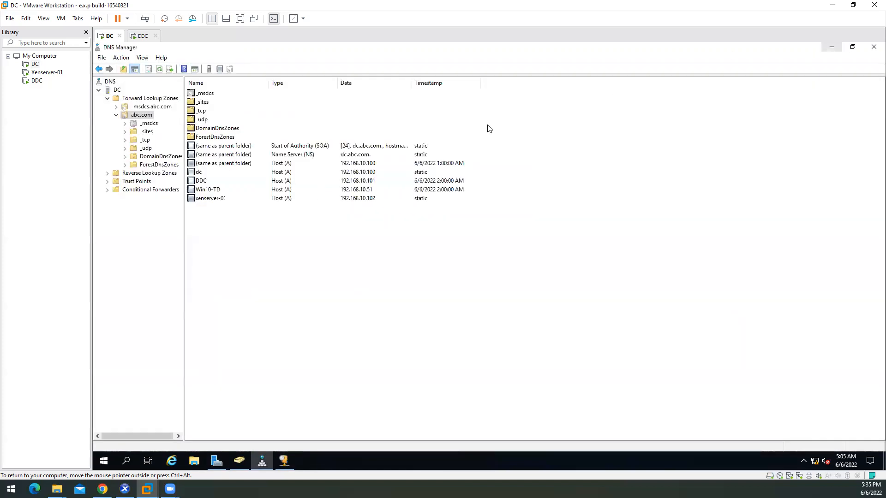
left_click(832, 46)
right_click(111, 38)
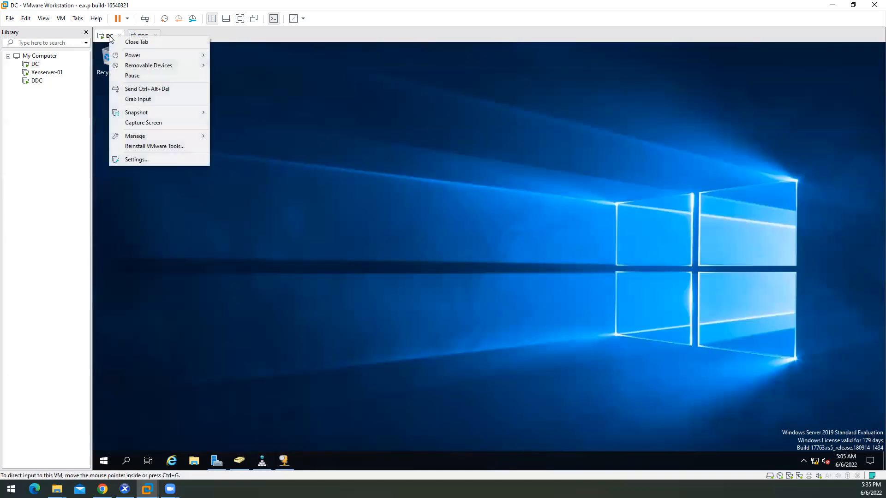
left_click(467, 266)
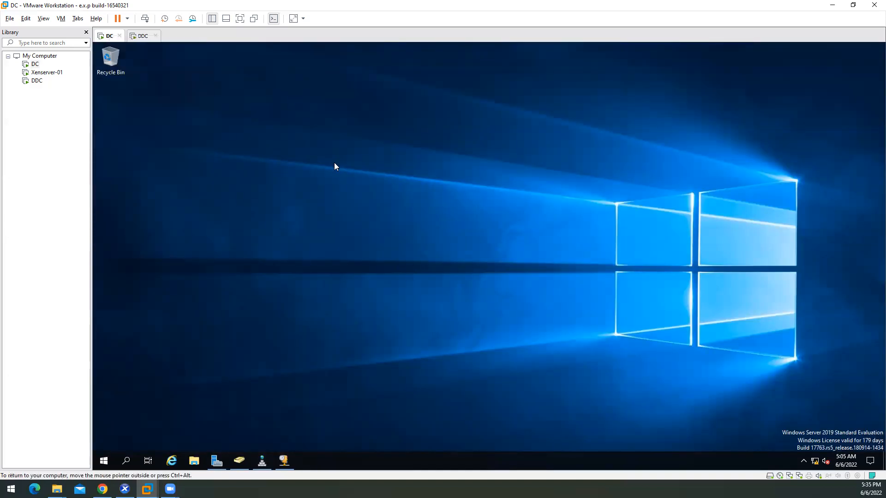
Launch SQL Server Management Studio from Start, then open the DC VM's settings at the DVD drive
left_click(103, 461)
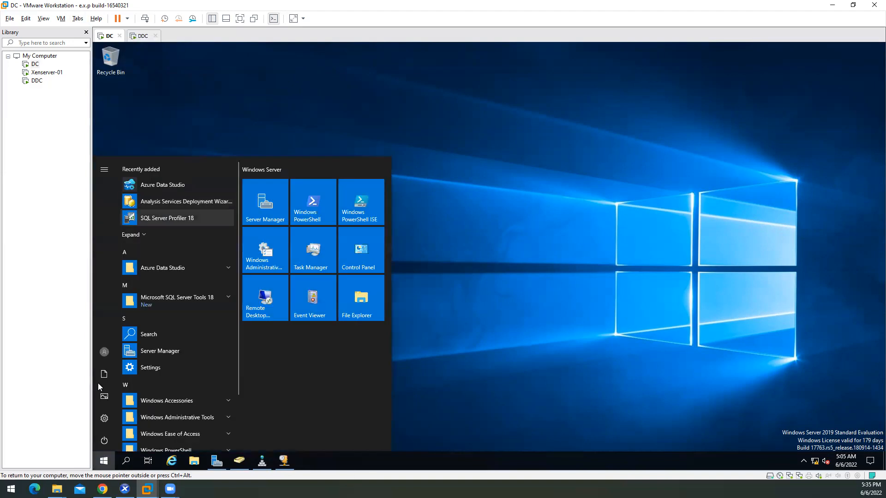
left_click(178, 304)
left_click(183, 352)
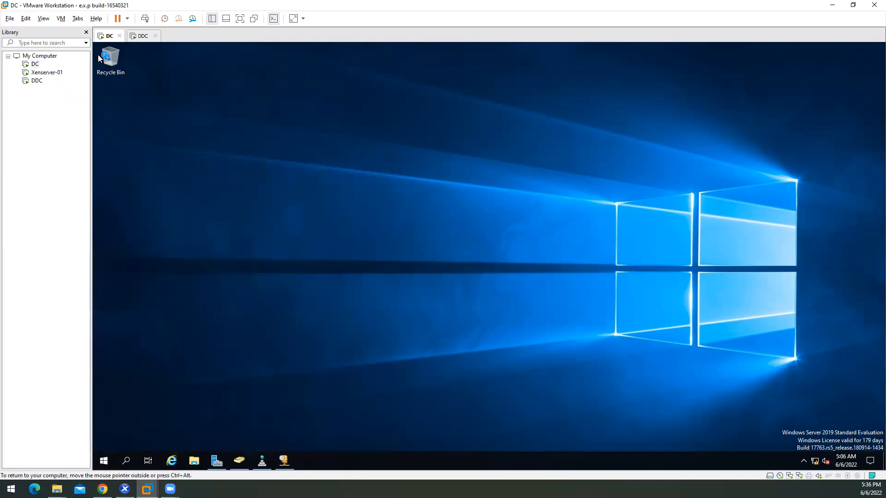
right_click(111, 36)
left_click(135, 159)
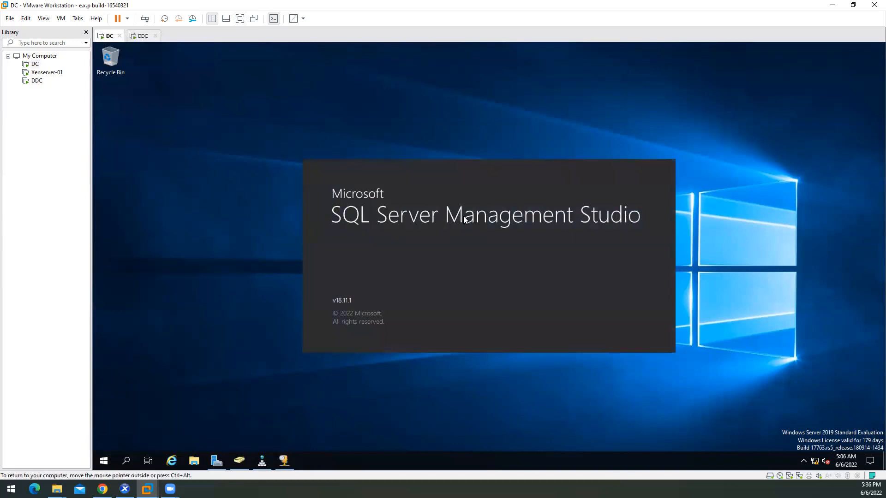
left_click(320, 141)
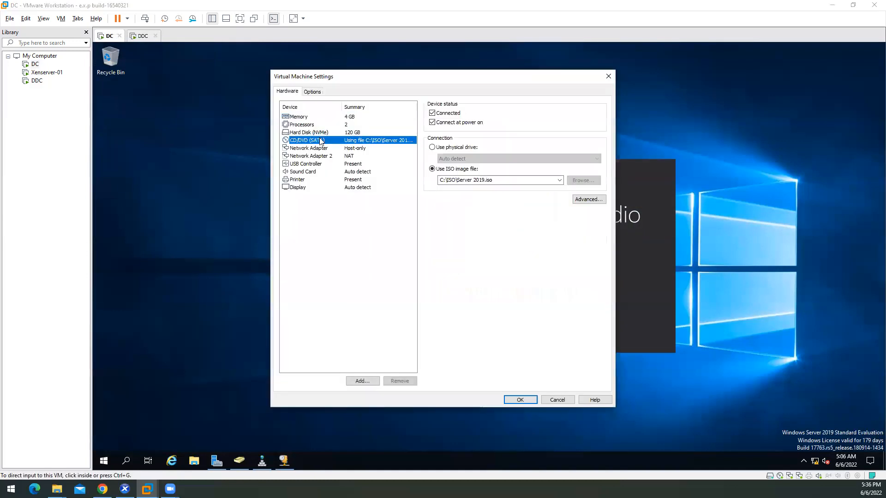
Mount Citrix_Provisioning_2203.iso in the DC VM's DVD drive, save, and move the SSMS splash aside
left_click(584, 181)
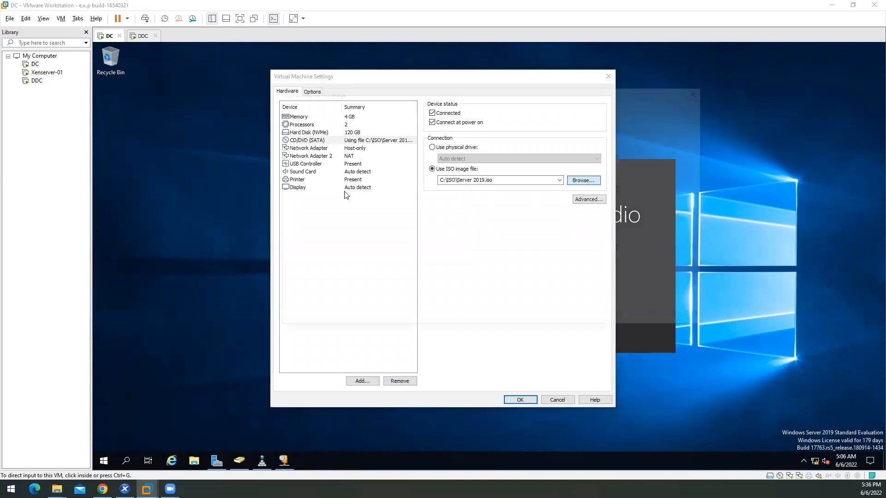
left_click(395, 151)
left_click(634, 318)
left_click(519, 400)
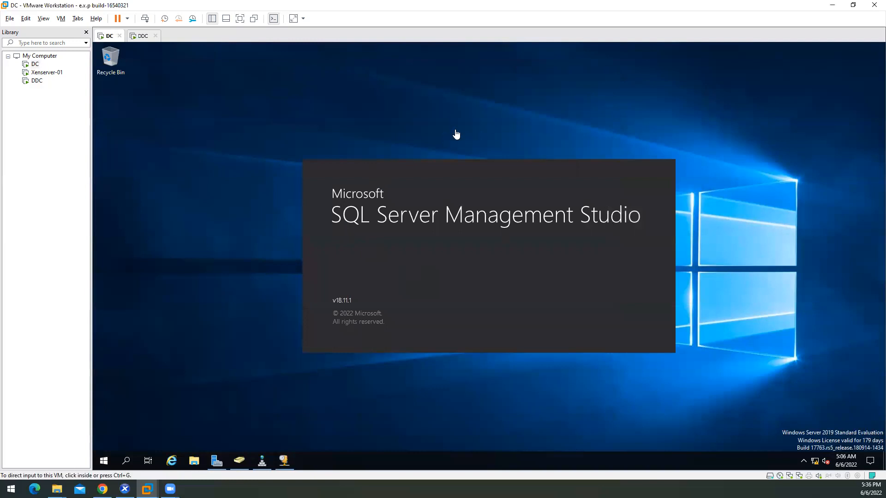
left_click(518, 109)
left_click_drag(425, 164, 580, 108)
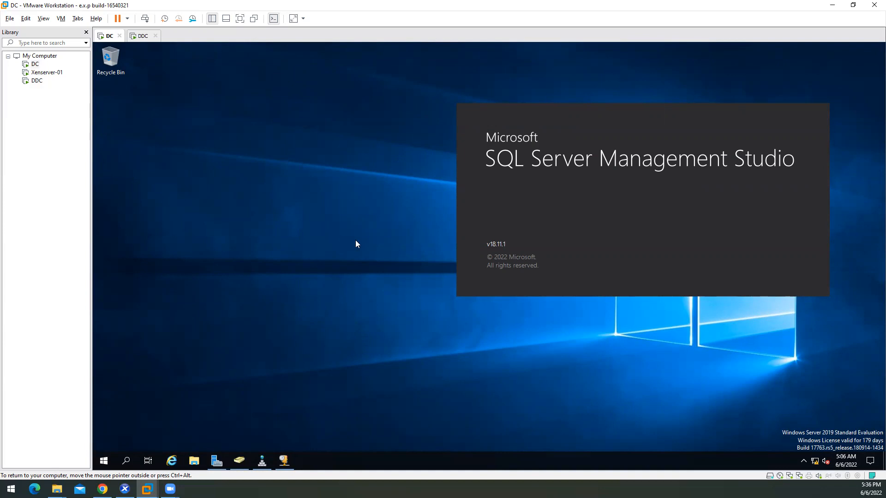
left_click_drag(527, 119, 487, 131)
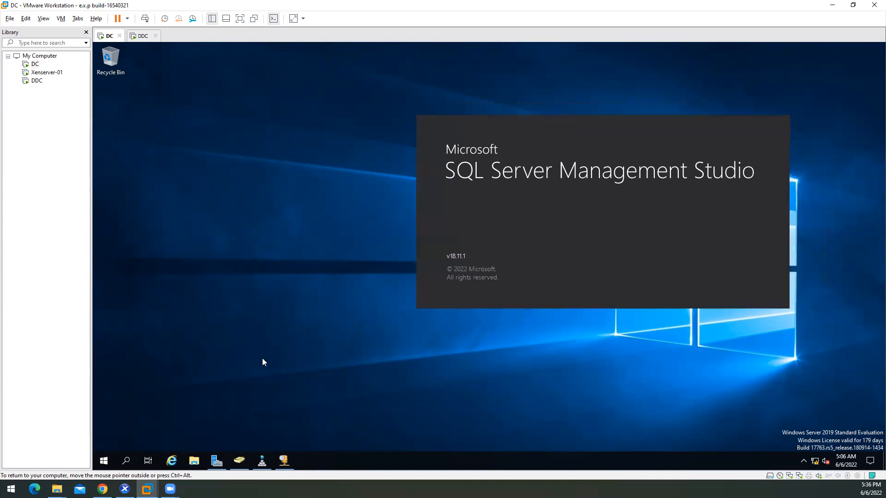
Open DVD Drive (D:) in the VM's File Explorer, run autorun and approve the UAC prompt
left_click(198, 459)
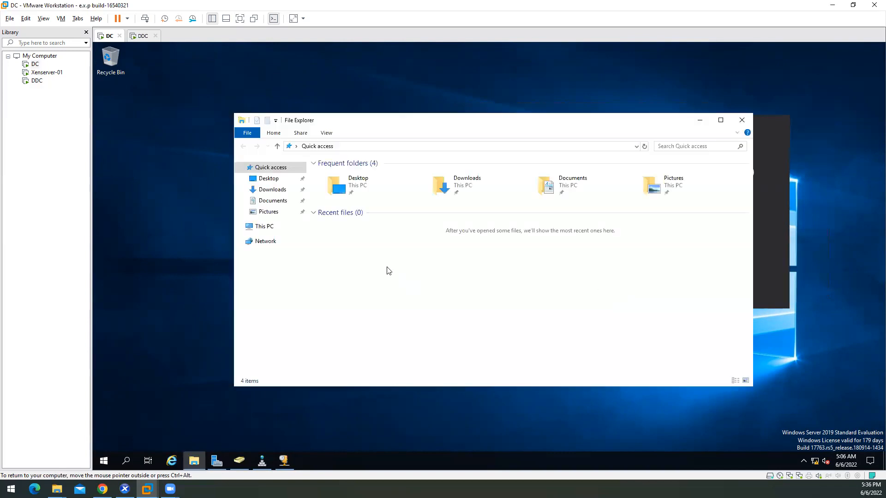
left_click(271, 226)
left_click(481, 279)
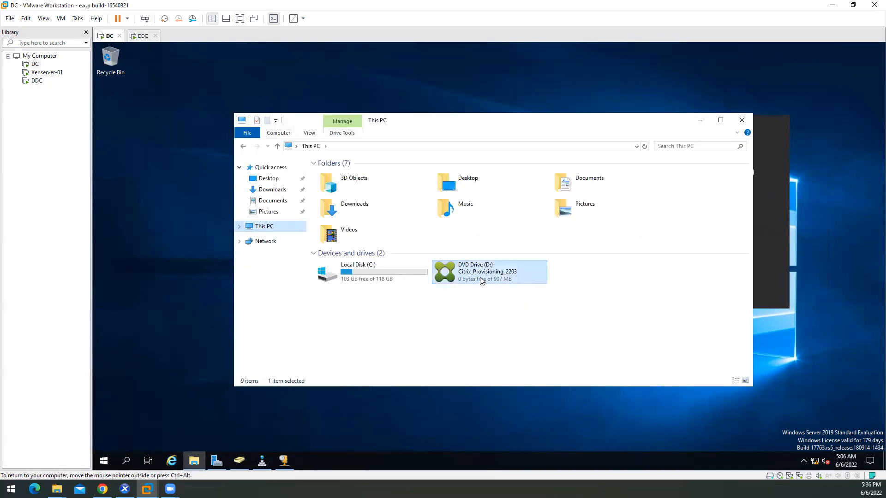
left_click_drag(456, 125, 364, 140)
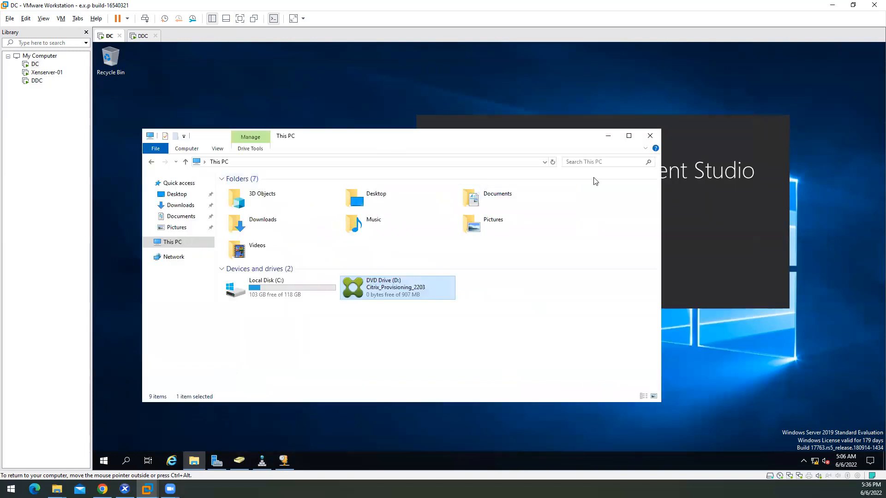
right_click(396, 288)
left_click(414, 291)
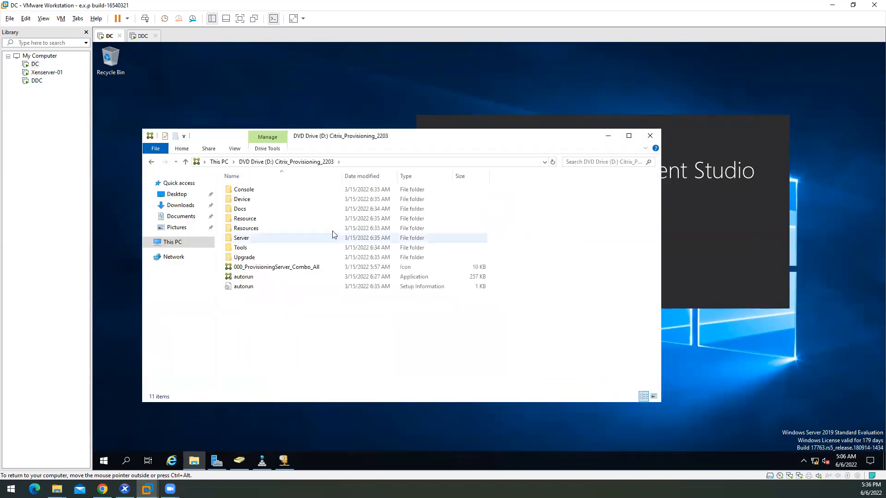
double_click(271, 276)
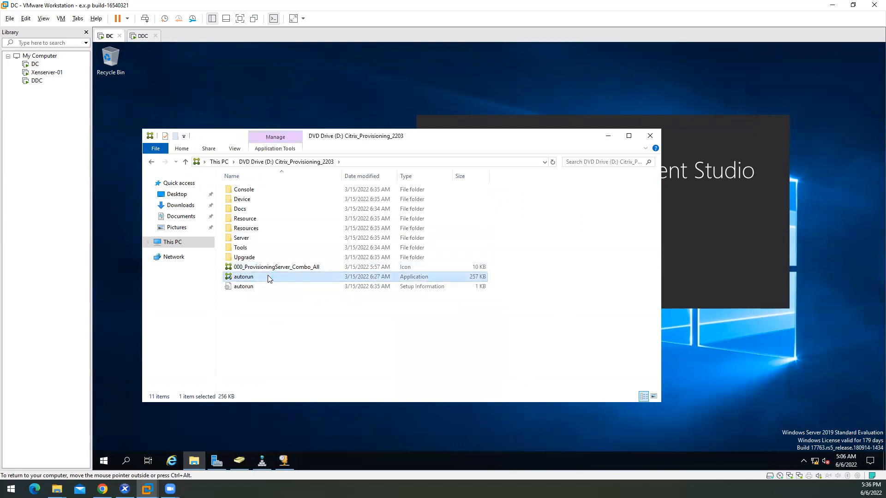
left_click(439, 317)
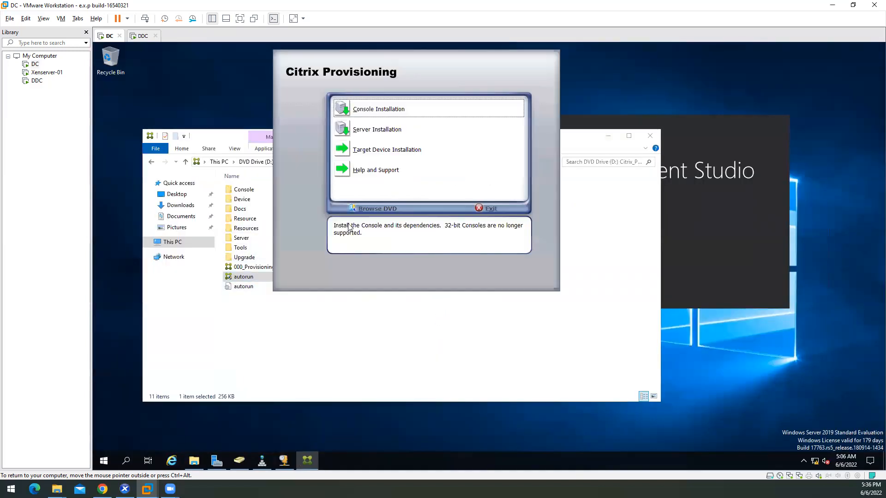
left_click(608, 136)
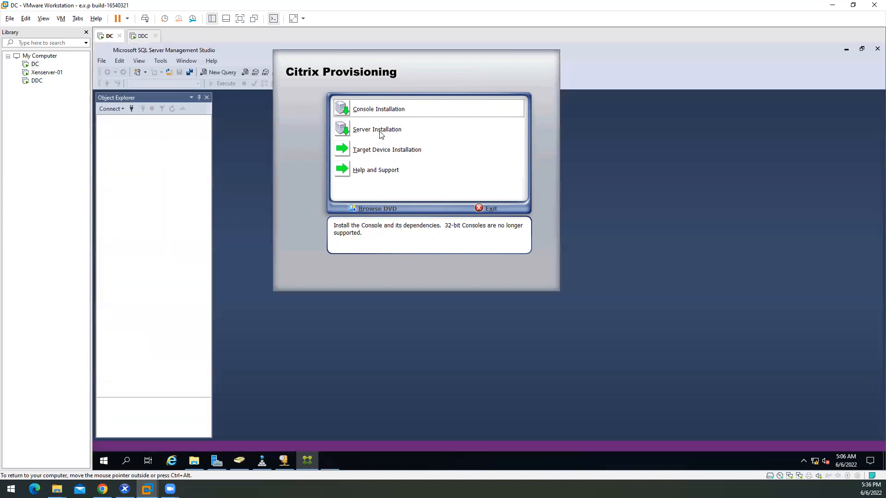
Connect Management Studio to DDC\SQLEXPRESS and expand its Databases folder
left_click_drag(417, 58, 477, 54)
left_click(276, 165)
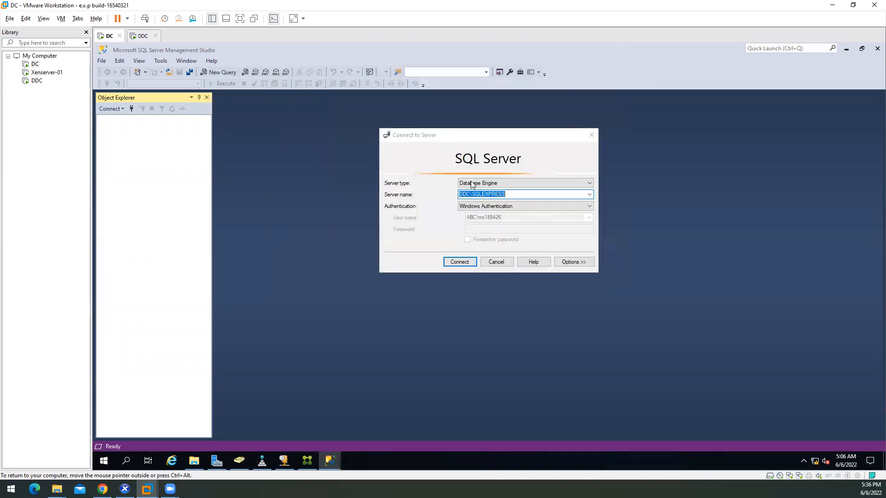
left_click(460, 262)
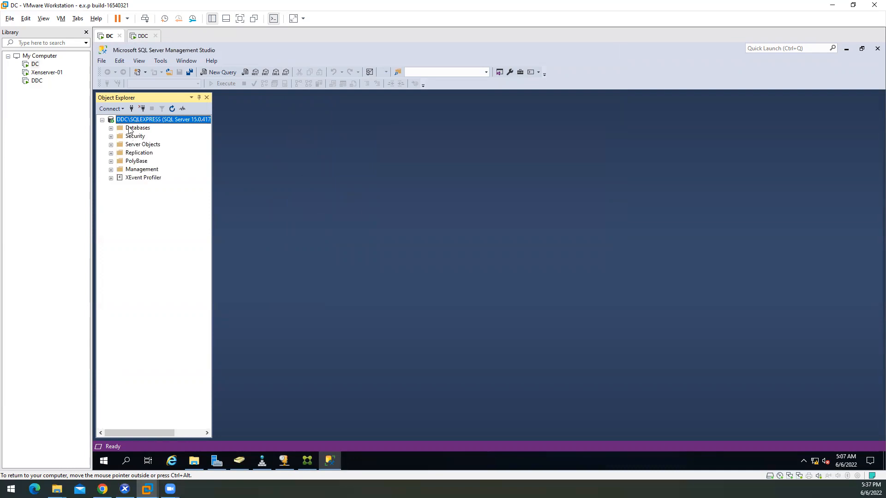
double_click(135, 128)
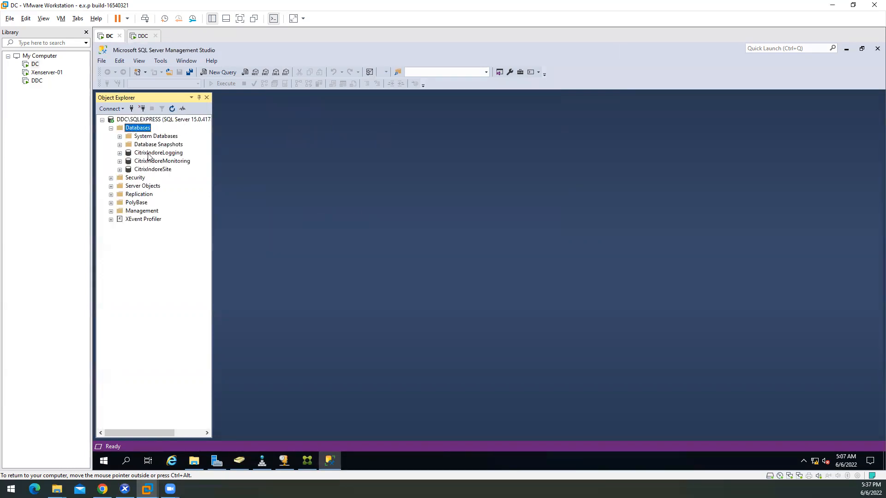
Review the CitrixIndoreLogging, CitrixIndoreMonitoring and CitrixIndoreSite databases, then return to the Citrix Provisioning menu
left_click(147, 160)
left_click(156, 154)
left_click(155, 161)
left_click(155, 153)
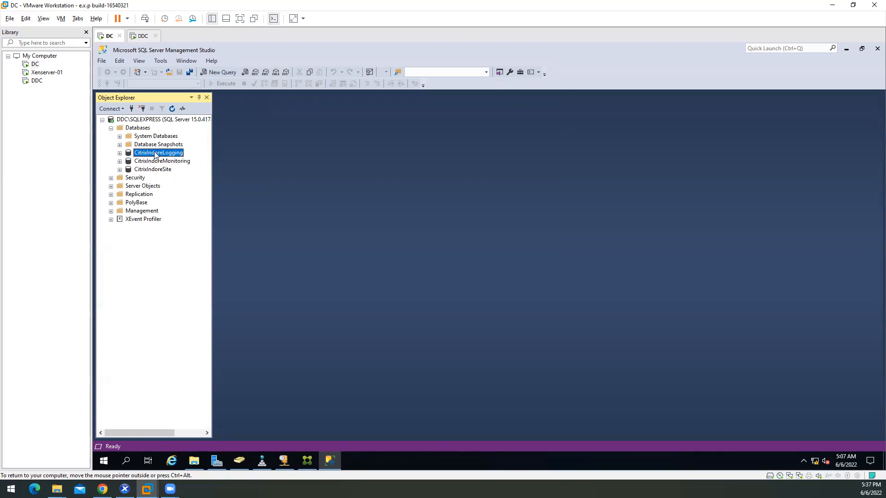
key("Down")
key("Down")
left_click(154, 153)
left_click(166, 162)
left_click(162, 170)
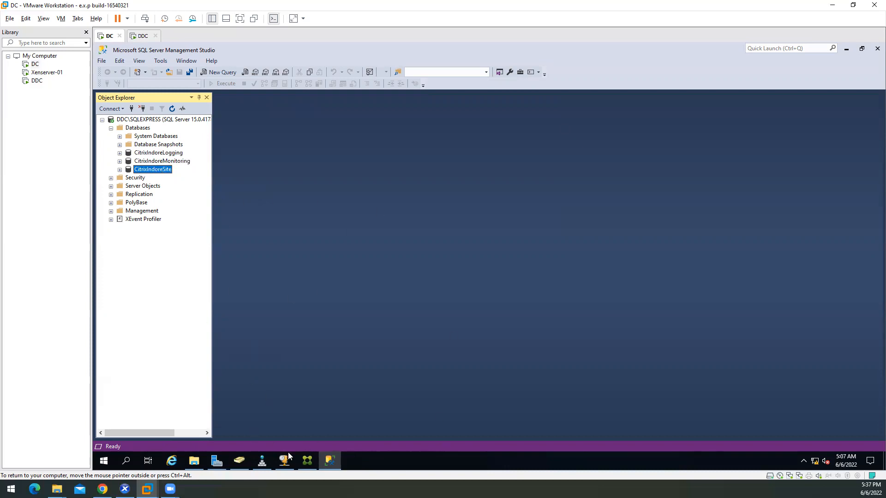
left_click(307, 461)
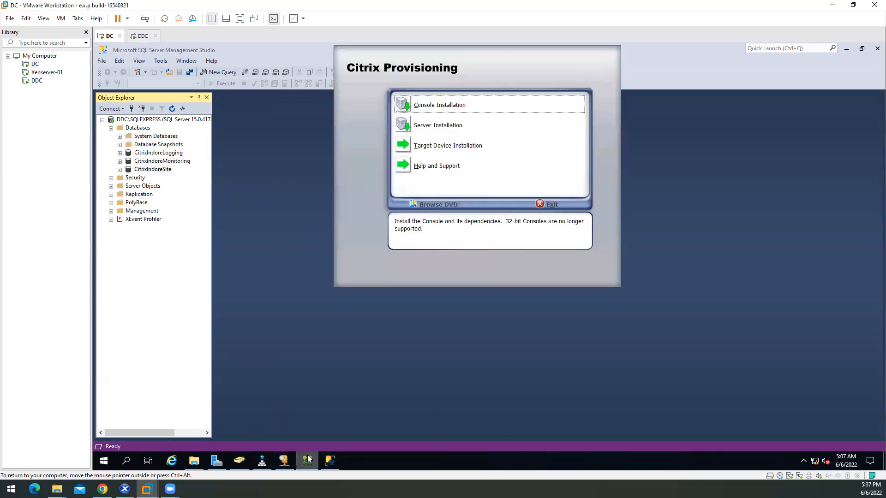
Launch the Provisioning Console installation with its Microsoft .NET 4.8 prerequisite, then switch to XenCenter
left_click(438, 106)
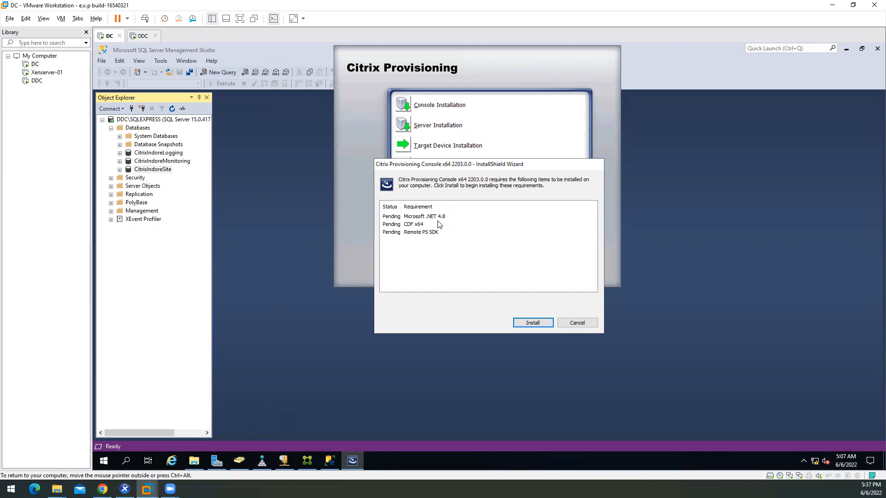
left_click(528, 321)
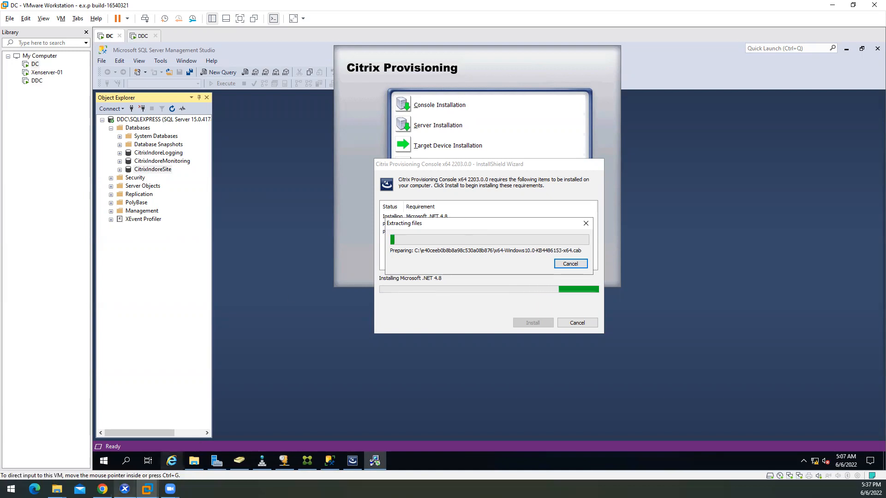
left_click(125, 489)
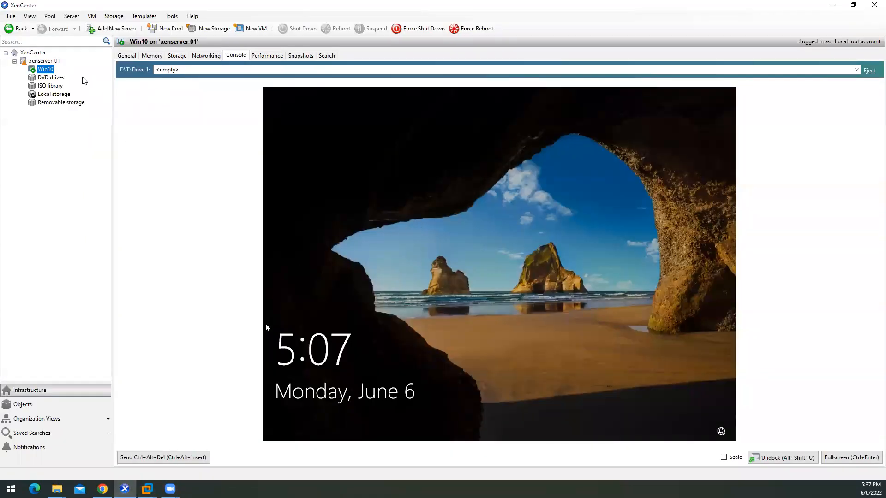
Wake the Win10 VM console from its lock screen to the sign-in screen
right_click(48, 72)
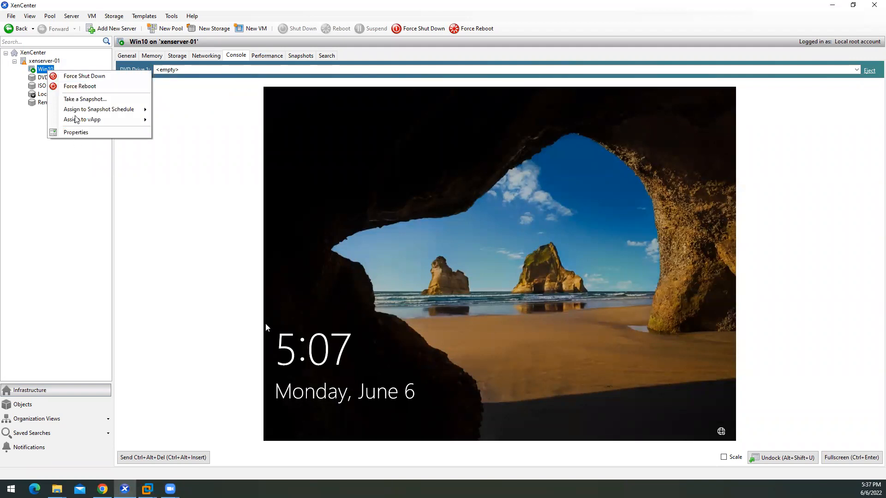
left_click(149, 246)
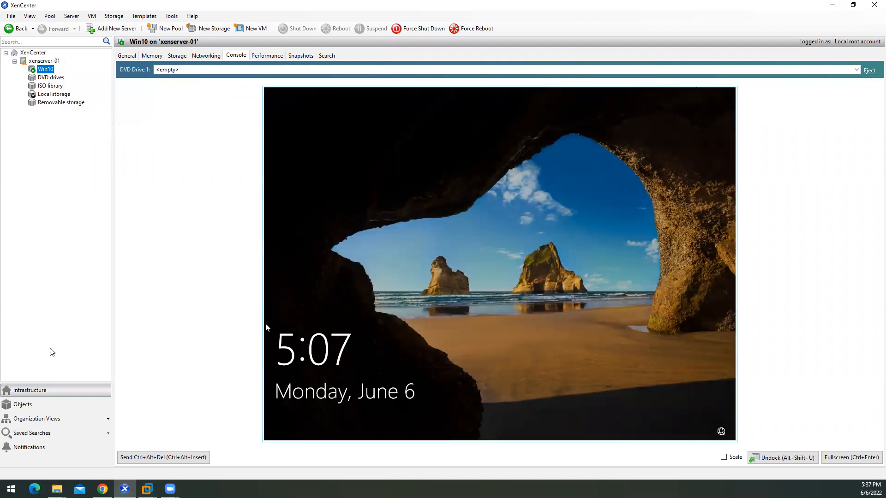
key("Return")
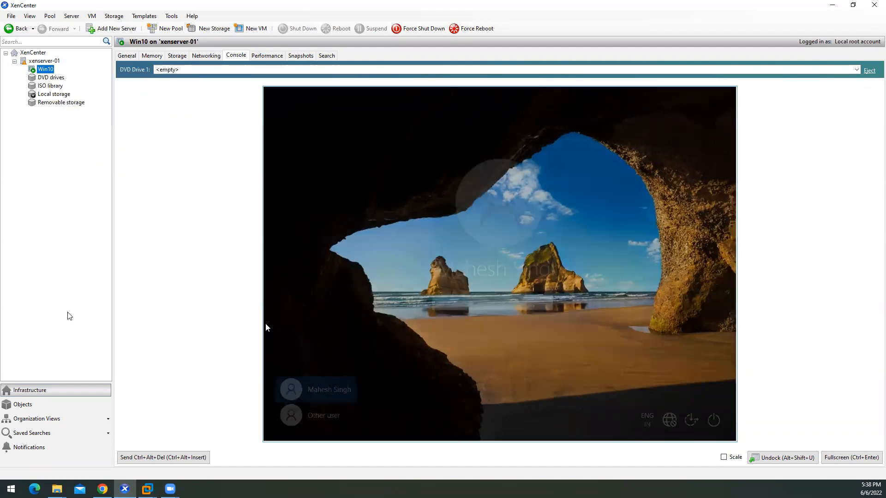
Run mstsc to open Remote Desktop Connection for 192.168.10.51
left_click(70, 314)
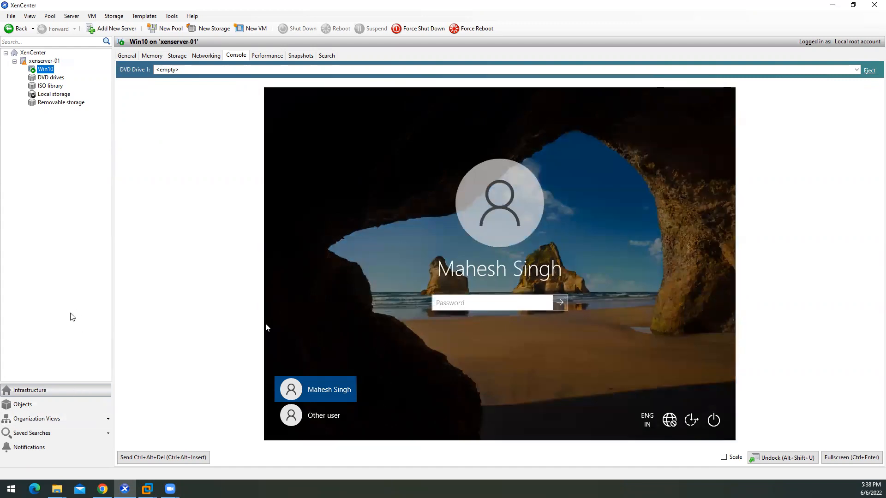
key("super+r")
left_click(265, 328)
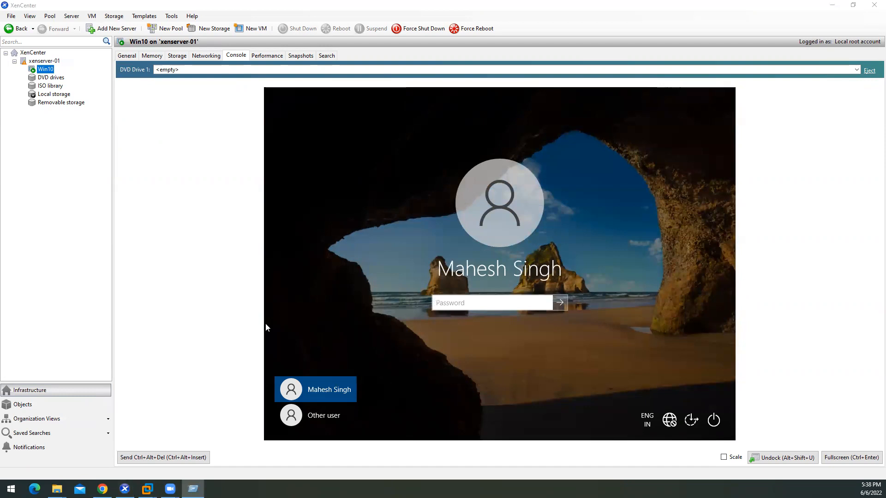
left_click(152, 305)
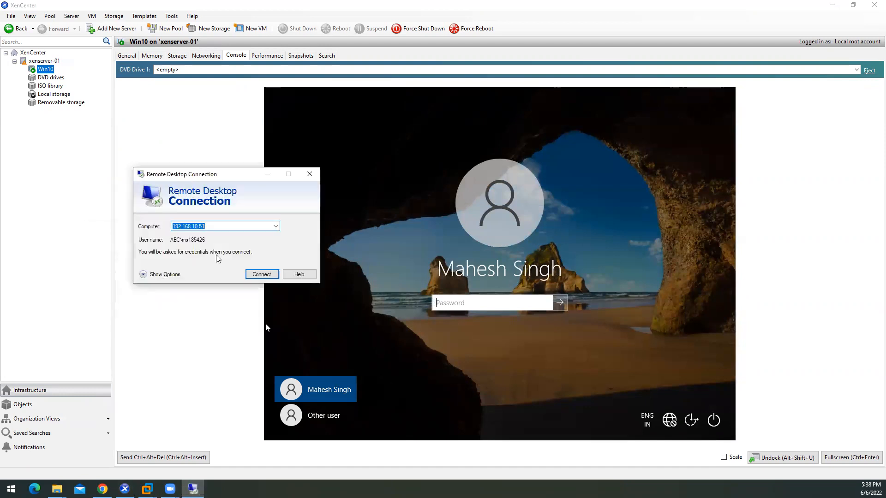
Connect to 192.168.10.51 with the account password and accept the certificate warning
left_click(256, 276)
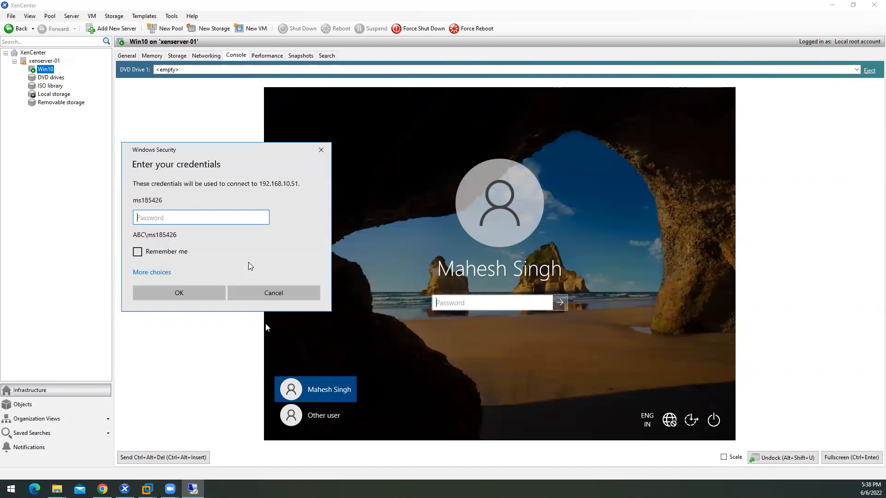
type("*********")
key("Return")
left_click(256, 306)
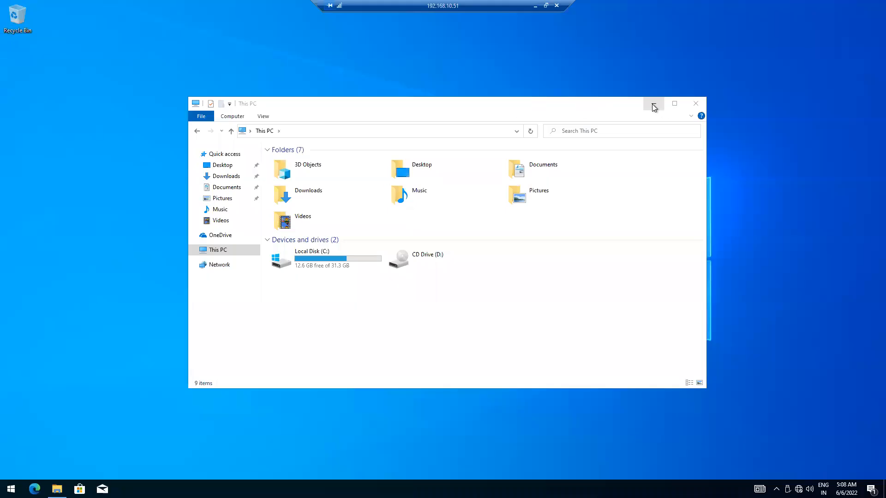
Open appwiz.cpl, confirm Citrix Virtual Delivery Agent 2203 is installed, then minimize the session
left_click(653, 103)
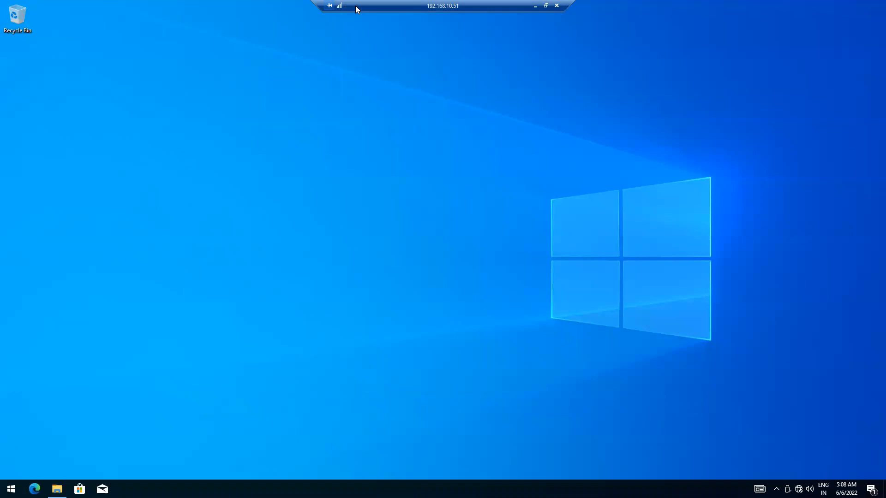
left_click(11, 489)
left_click(418, 263)
key("super+r")
type("appw")
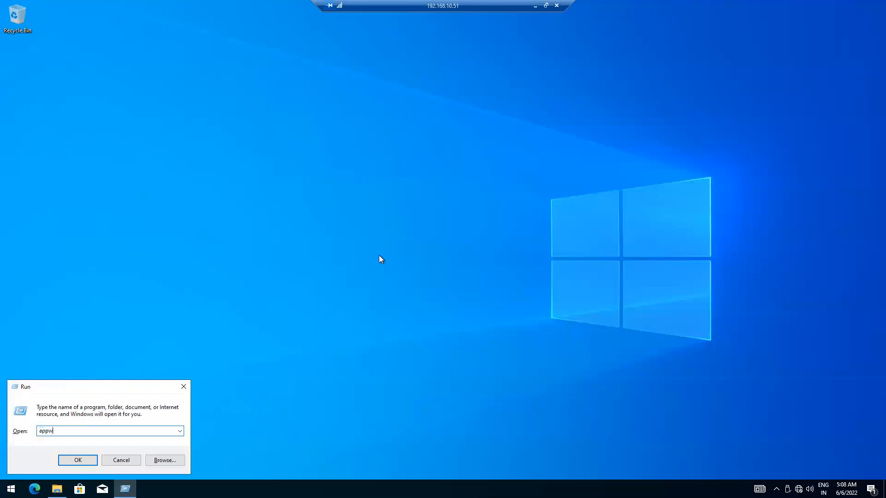
type("iz.cpl")
key("Return")
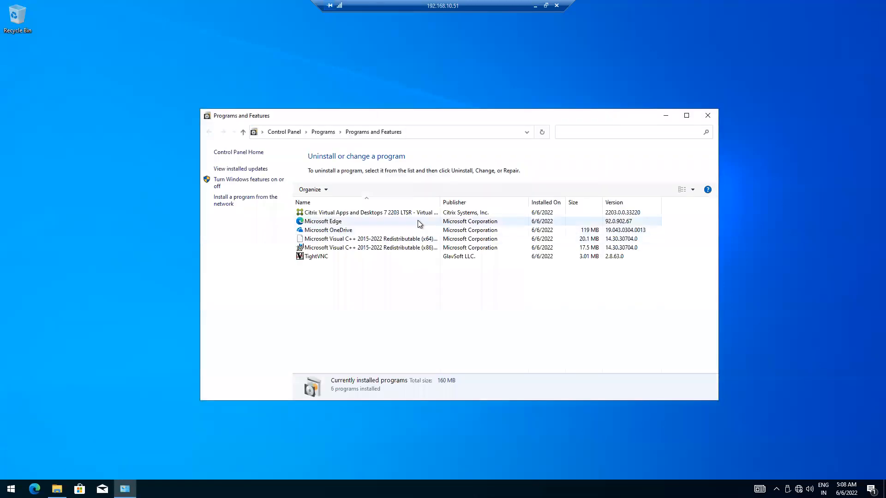
left_click(333, 214)
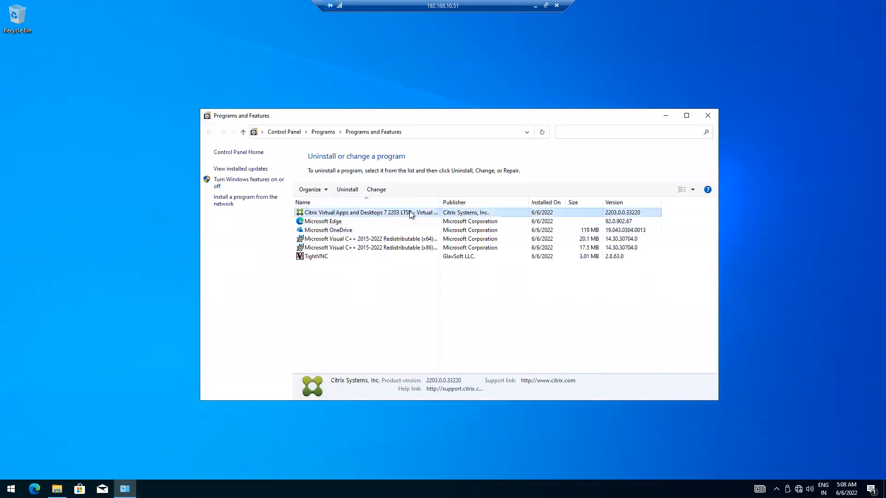
double_click(440, 202)
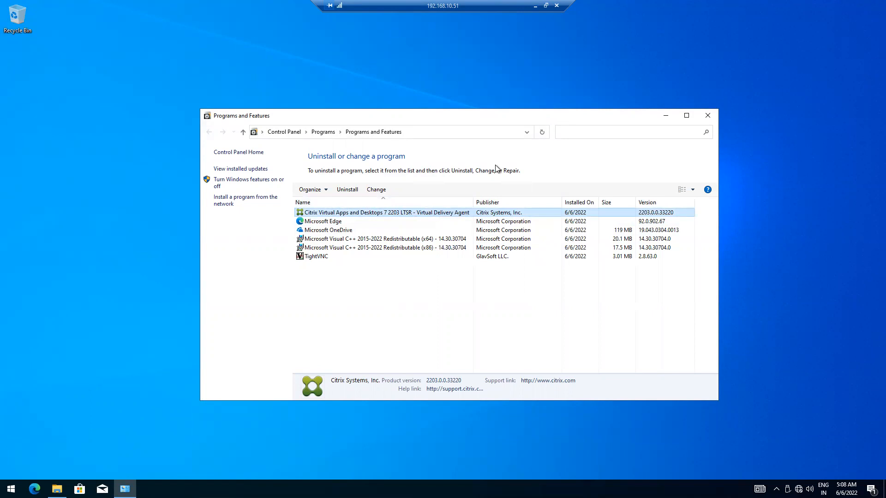
left_click(666, 115)
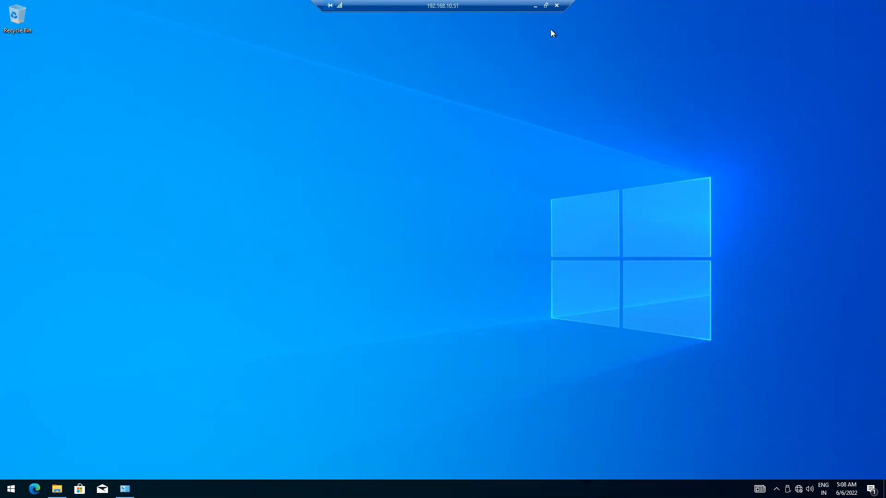
left_click(535, 6)
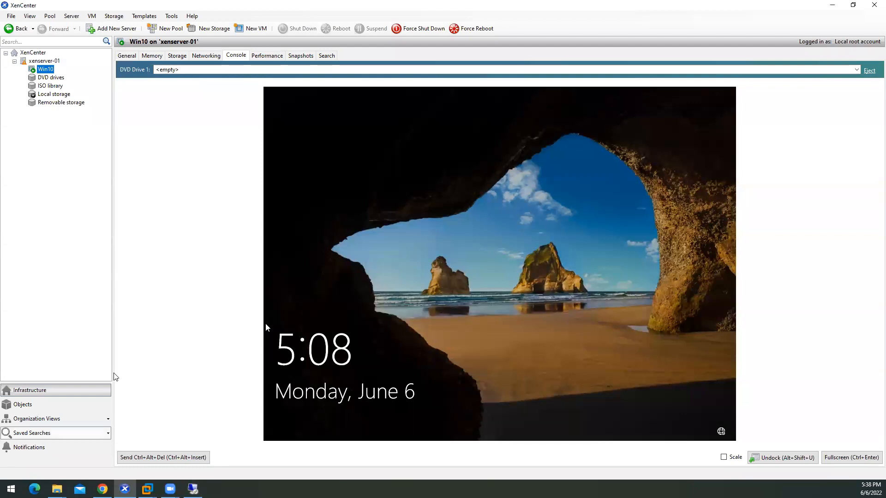
On the DC guest, accept the .NET Framework 4.8 licence terms and start installing it
mouse_move(147, 488)
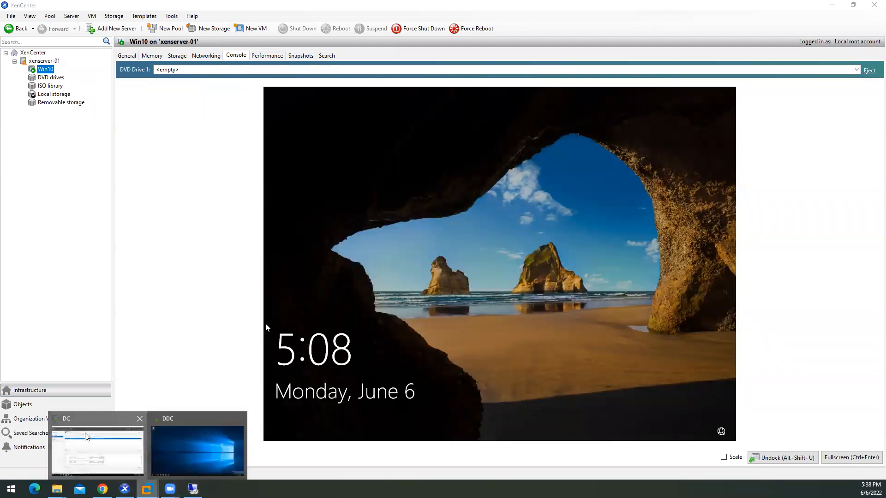
left_click(87, 437)
left_click(431, 311)
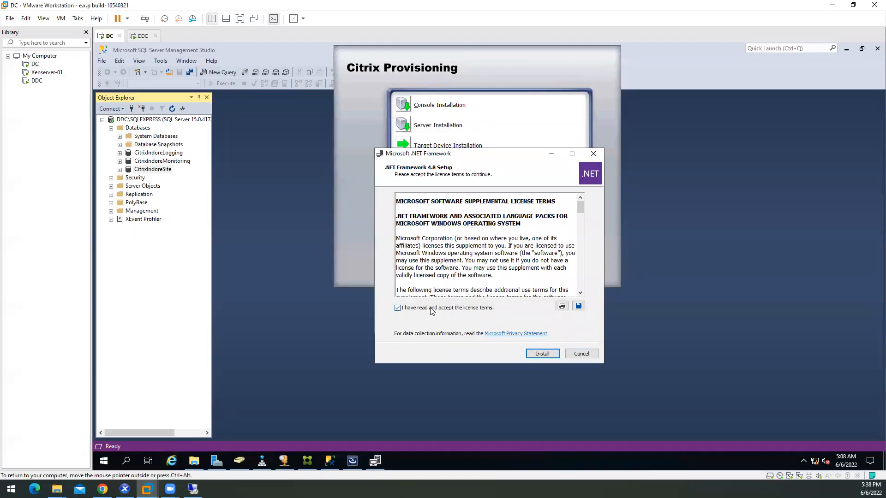
left_click(541, 354)
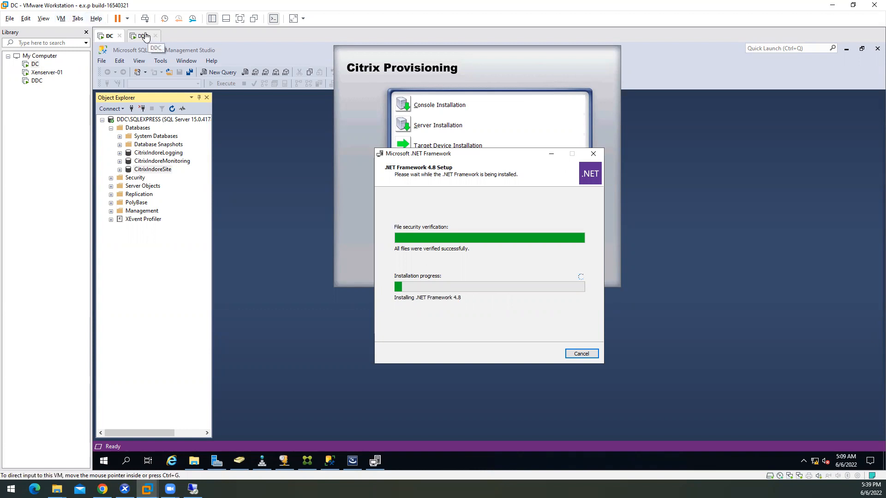
left_click_drag(454, 154, 440, 149)
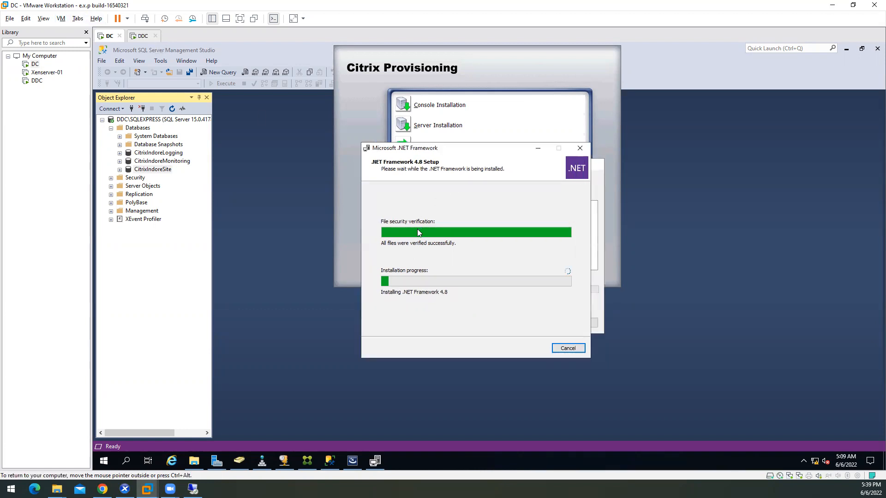
Refresh the DHCP scope's Address Leases list on the DC
left_click(284, 461)
left_click(147, 132)
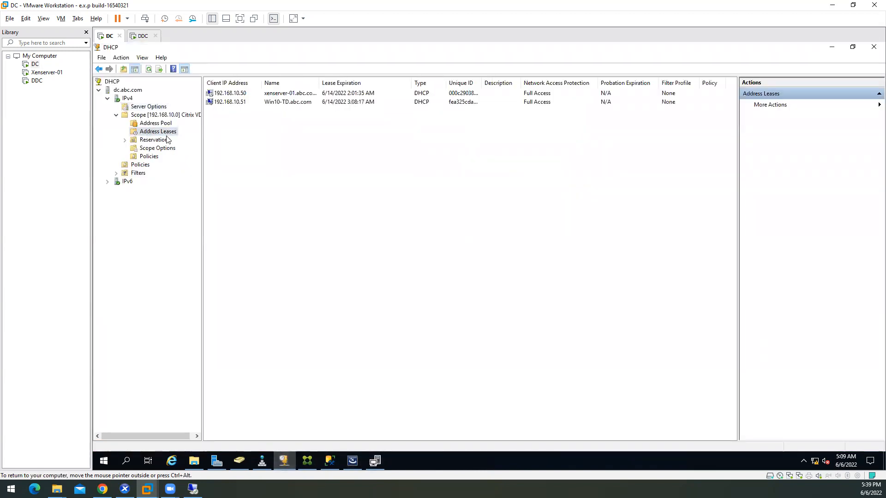
right_click(296, 151)
left_click(322, 157)
Check the xenserver-01 (192.168.10.50) and Win10-TD (192.168.10.51) leases, then return to the installer
left_click(231, 103)
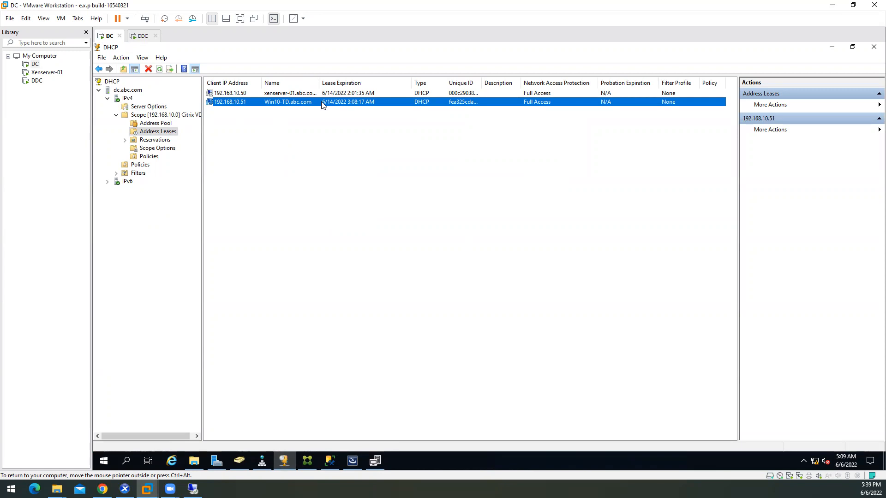
left_click(296, 93)
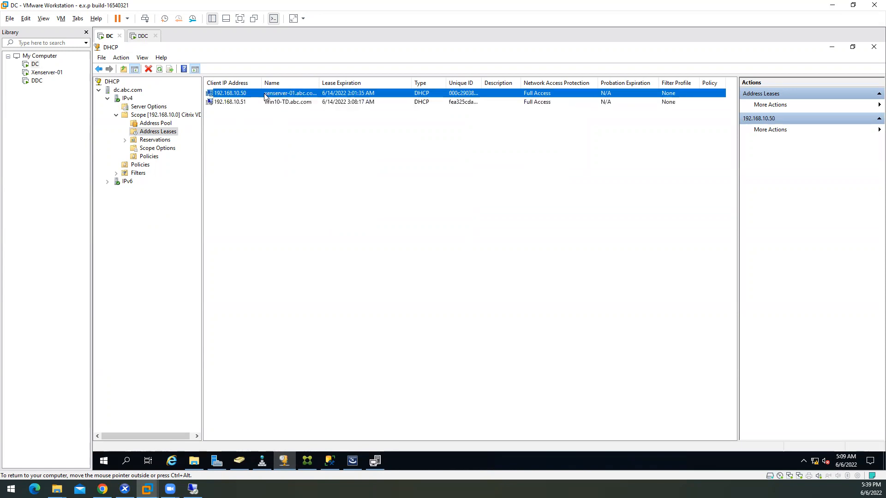
double_click(318, 83)
left_click(294, 102)
left_click(293, 95)
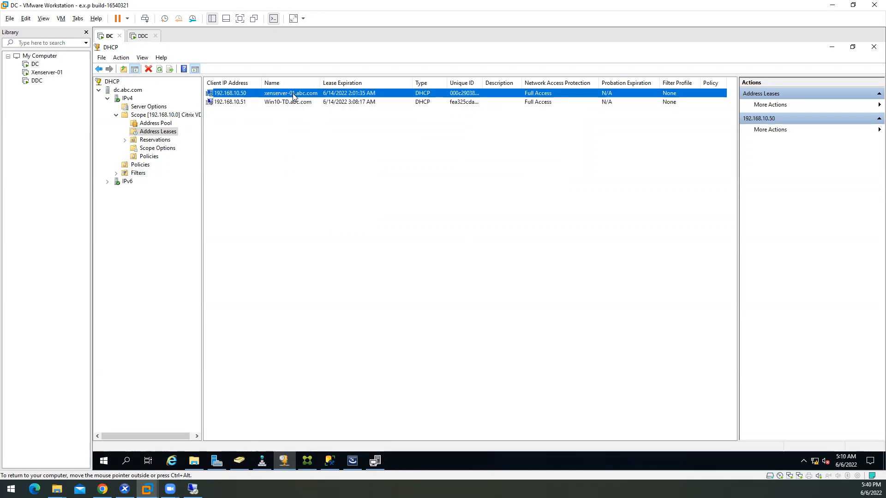
left_click(288, 103)
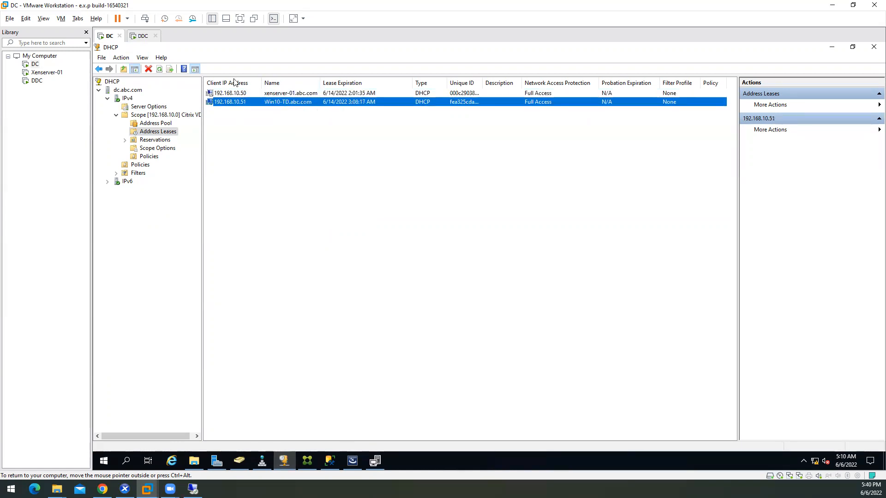
left_click(350, 462)
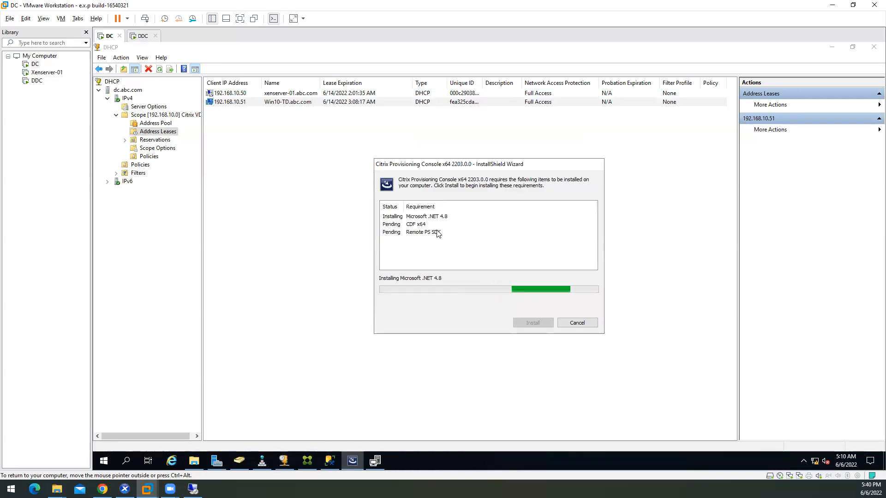
Move the InstallShield dialog aside and launch Task Manager from the host taskbar
left_click_drag(443, 166, 427, 152)
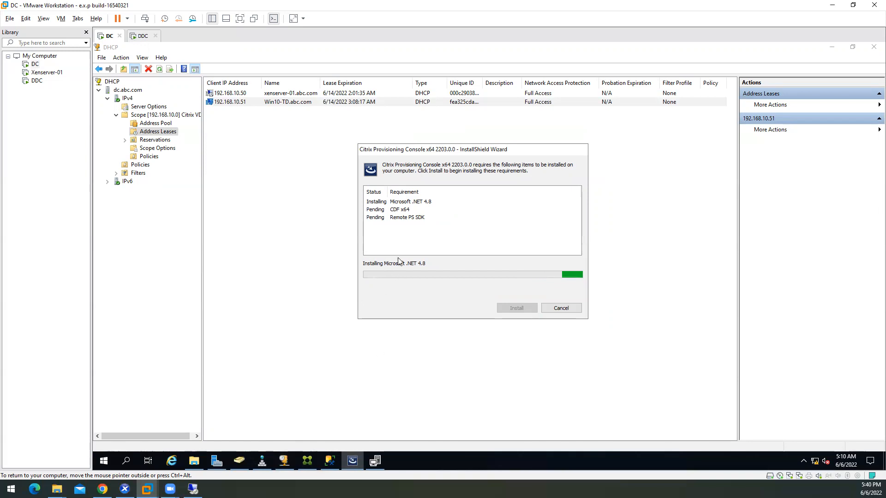
right_click(390, 489)
left_click(426, 452)
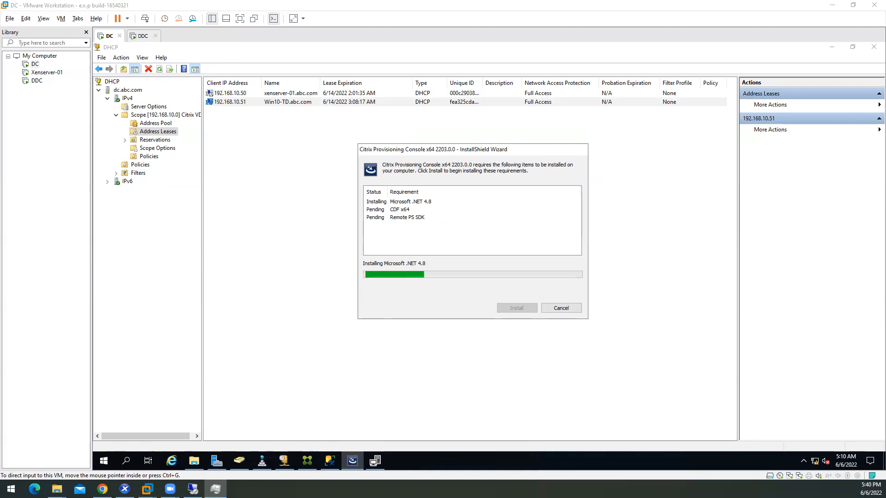
Inspect the host's CPU, Memory (98% used), Disk 0 and Ethernet performance graphs, then minimize Task Manager
left_click(304, 167)
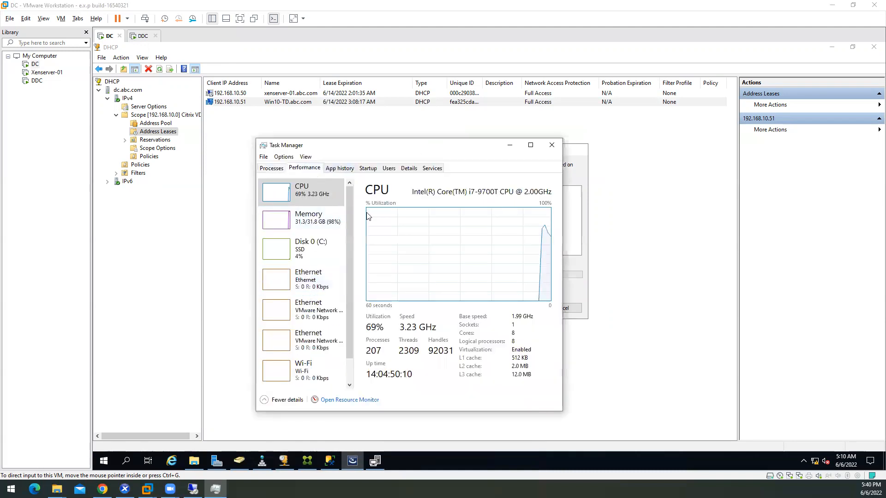
double_click(473, 196)
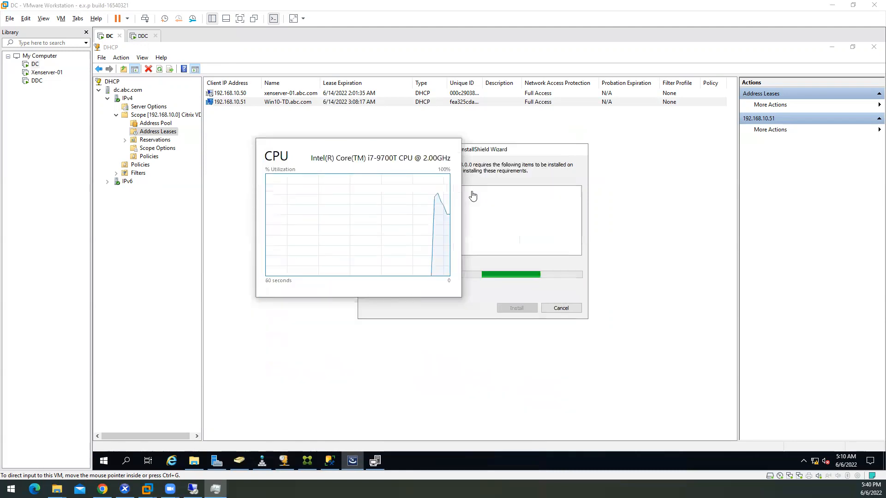
double_click(378, 157)
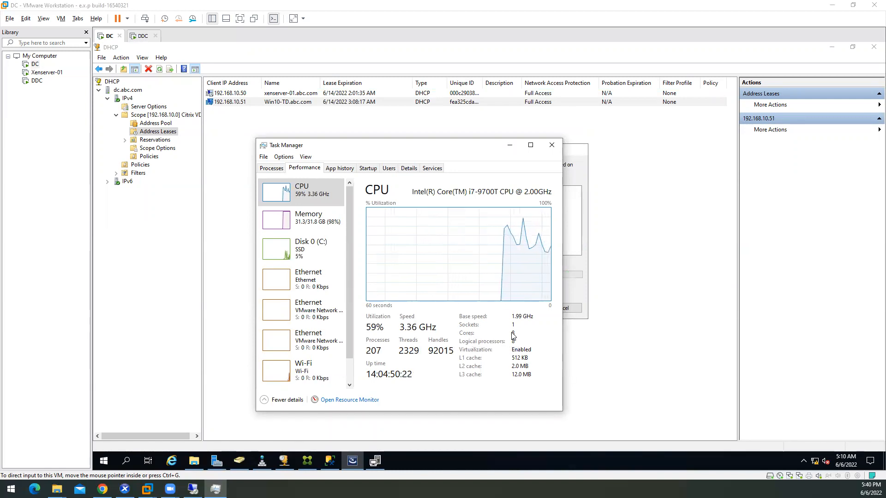
left_click(306, 218)
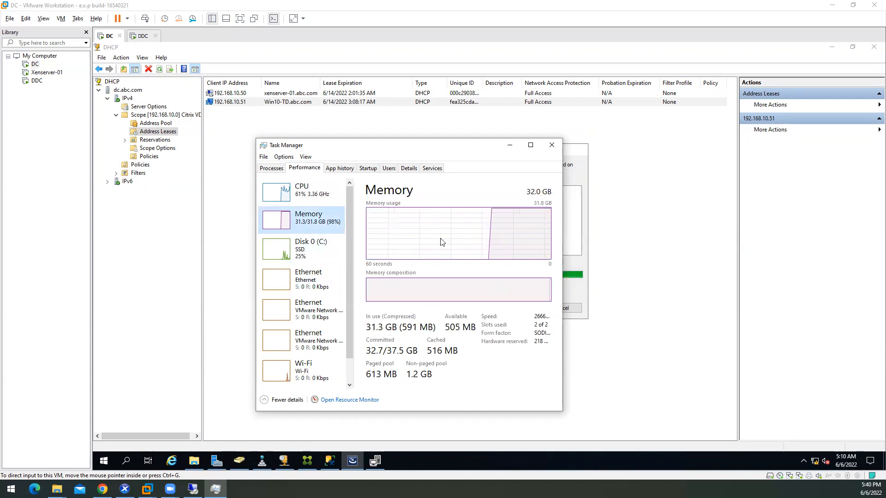
left_click(300, 252)
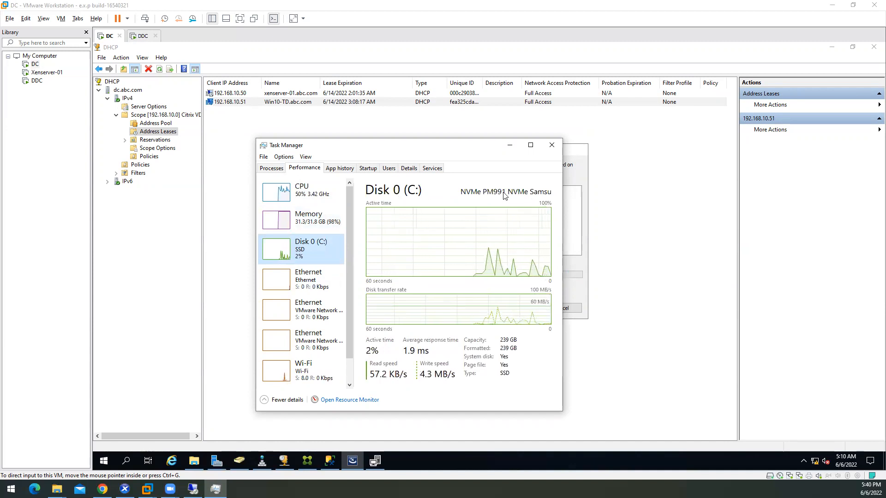
left_click(313, 282)
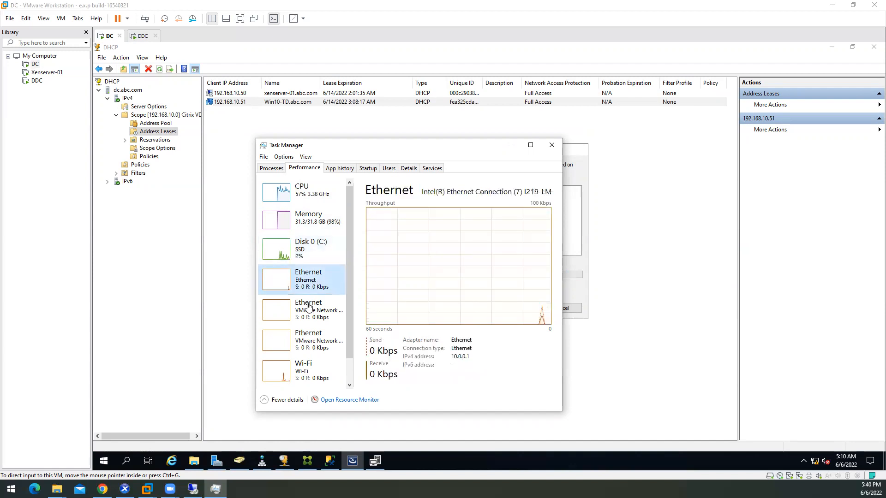
left_click(510, 145)
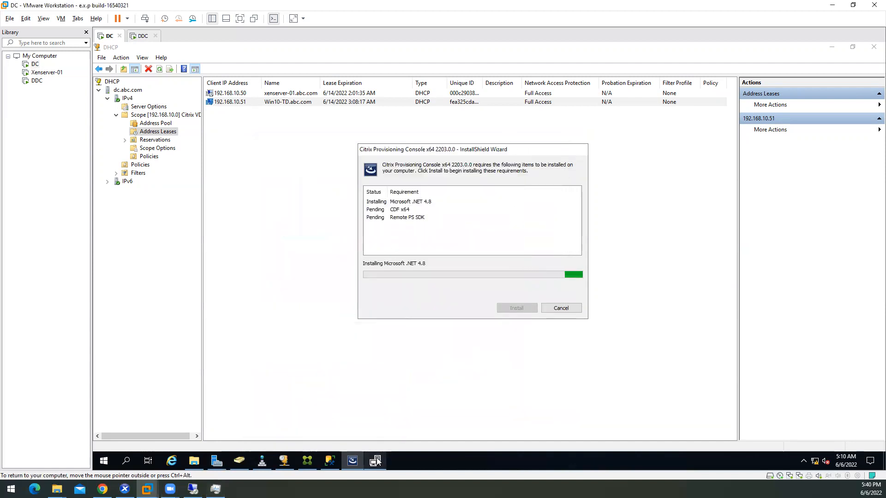
Finish the .NET Framework 4.8 setup and choose Restart Now on the DC machine
left_click_drag(426, 152, 511, 143)
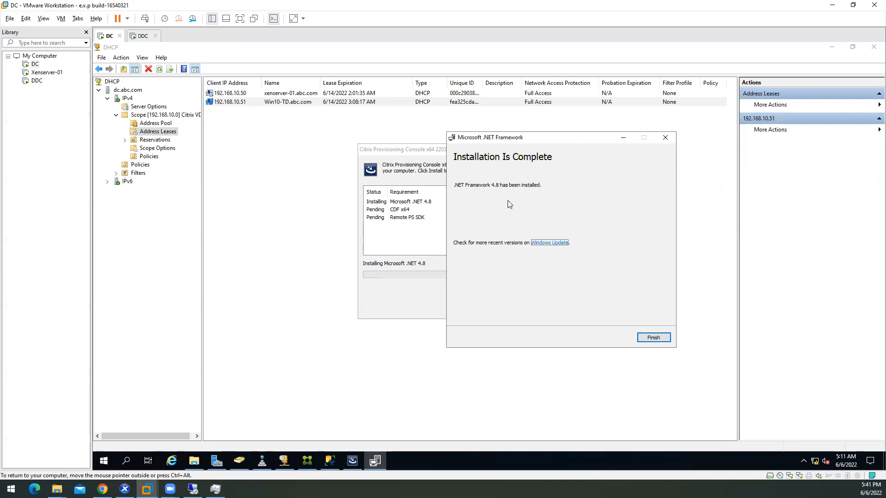
left_click_drag(528, 137, 504, 134)
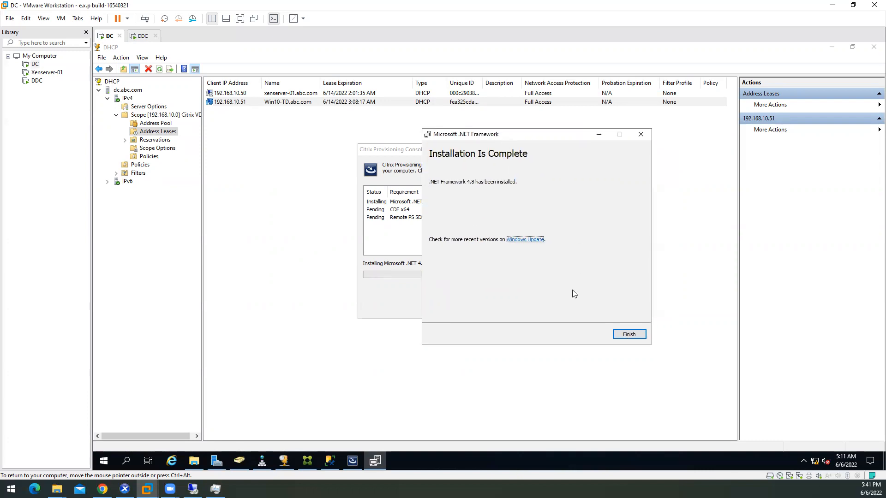
left_click(627, 334)
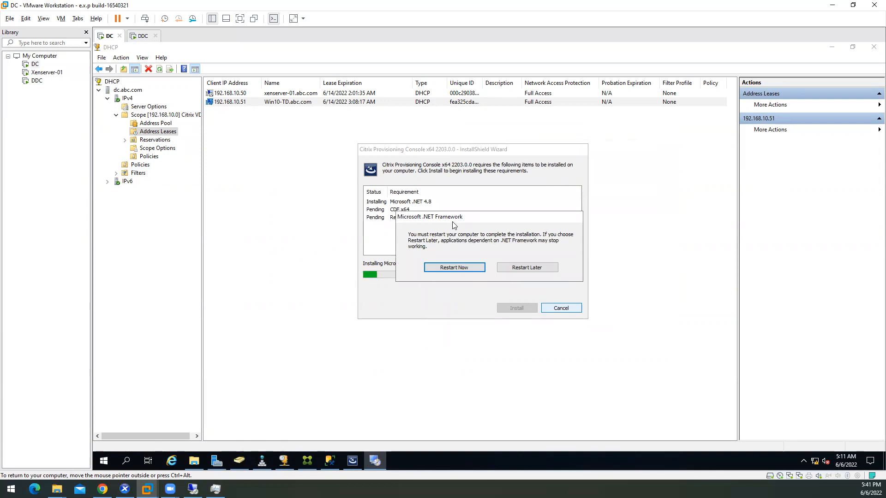
left_click(455, 267)
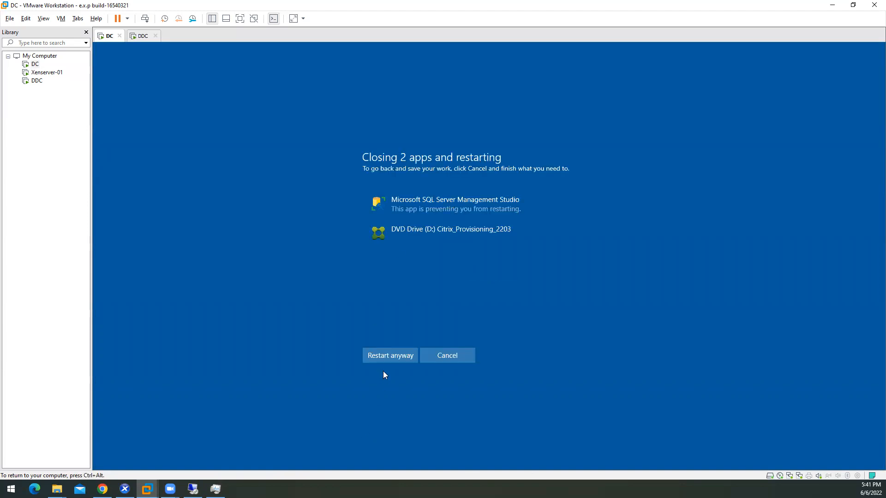
Force the DC machine to restart despite open applications
left_click(388, 356)
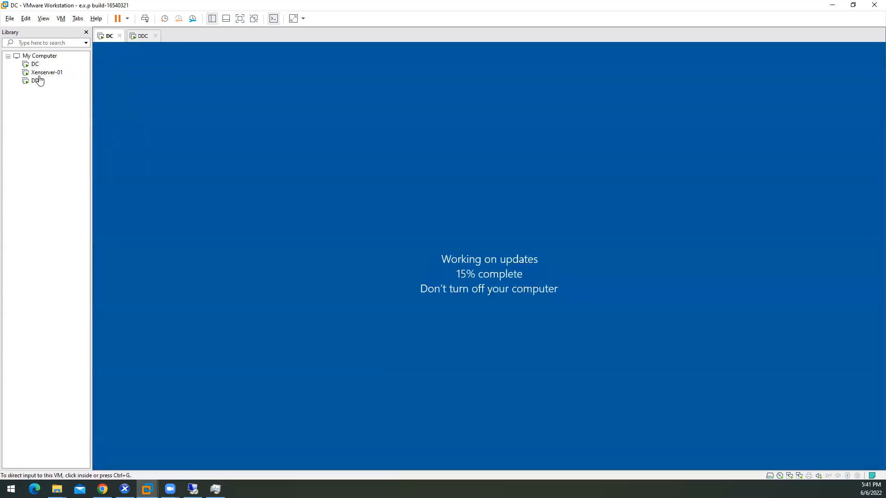
left_click(308, 212)
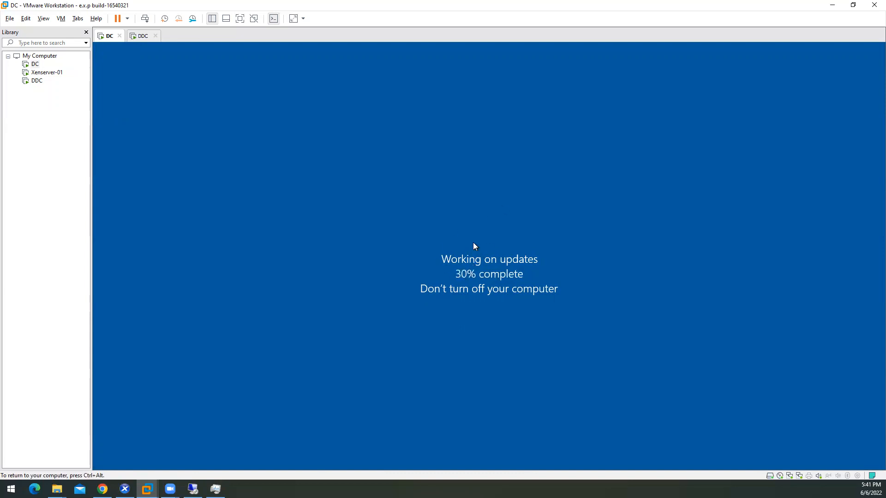
key("ctrl+alt")
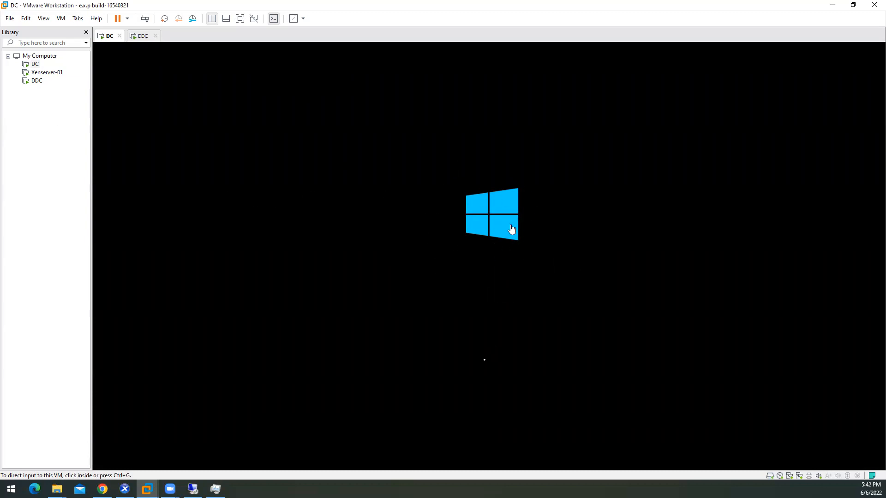
left_click(516, 263)
key("ctrl+alt")
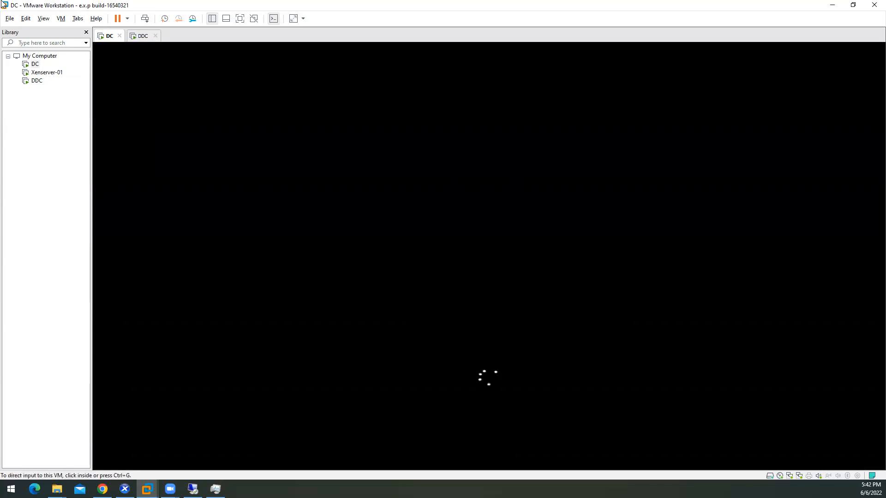
Switch to the DDC virtual machine and restore Citrix Studio's Machine Catalogs view
left_click(33, 98)
key("ctrl+g")
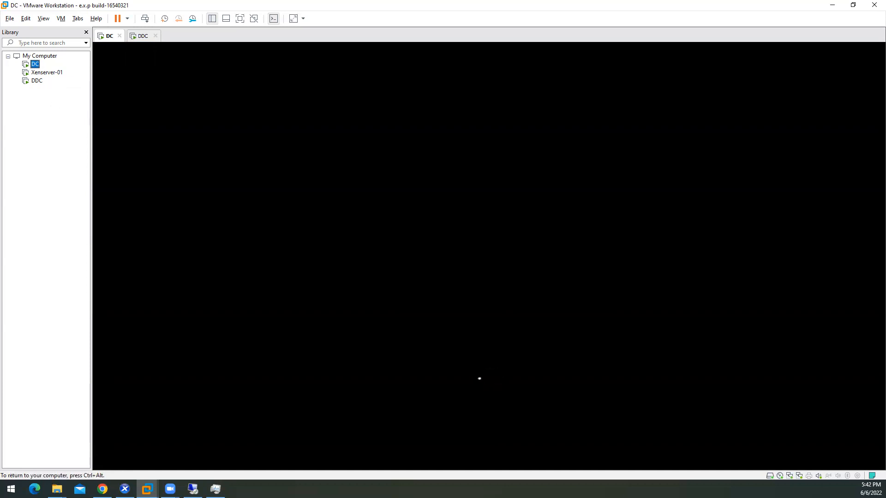
key("ctrl+alt")
left_click(142, 37)
left_click(240, 461)
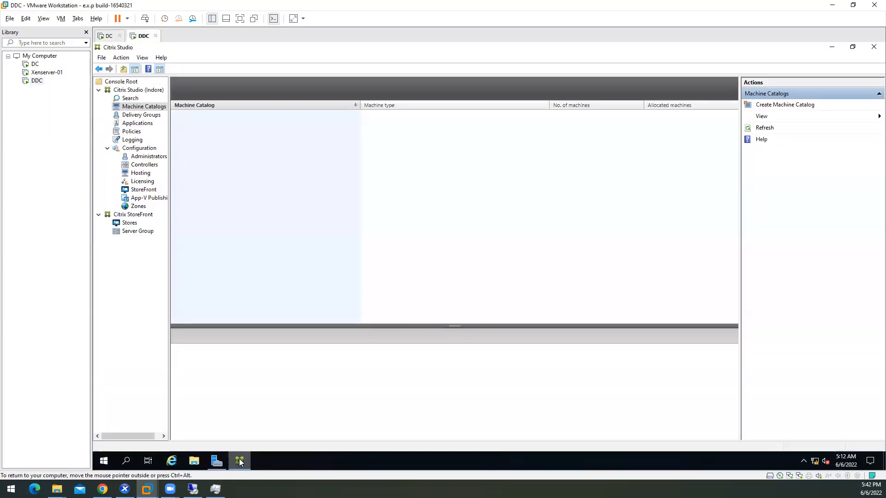
Minimize Citrix Studio, switch to the DC VM and sign in with the account password
left_click(827, 49)
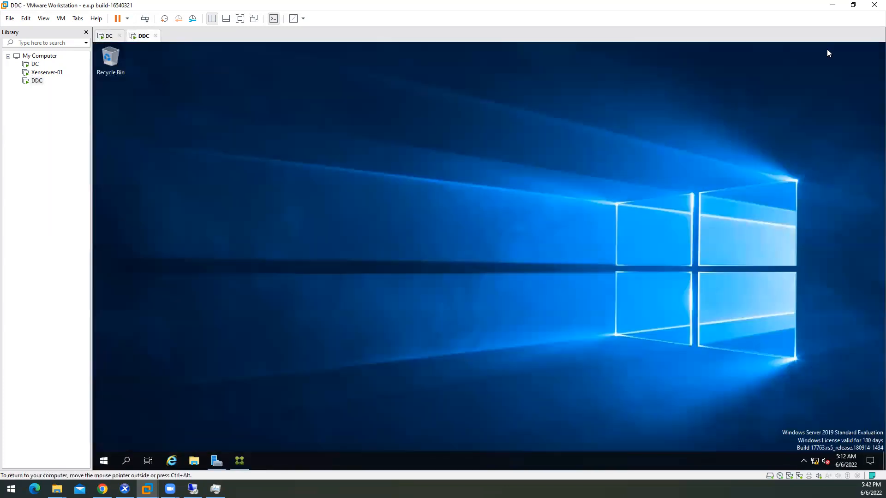
left_click(109, 36)
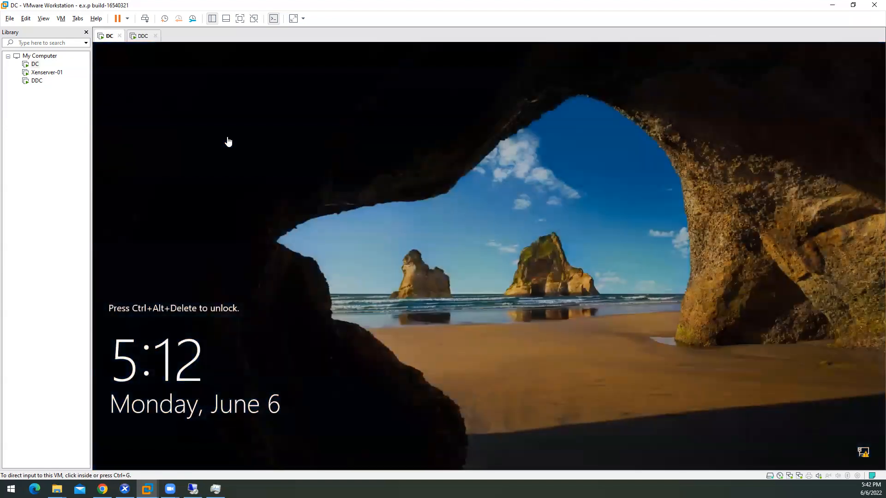
left_click(144, 18)
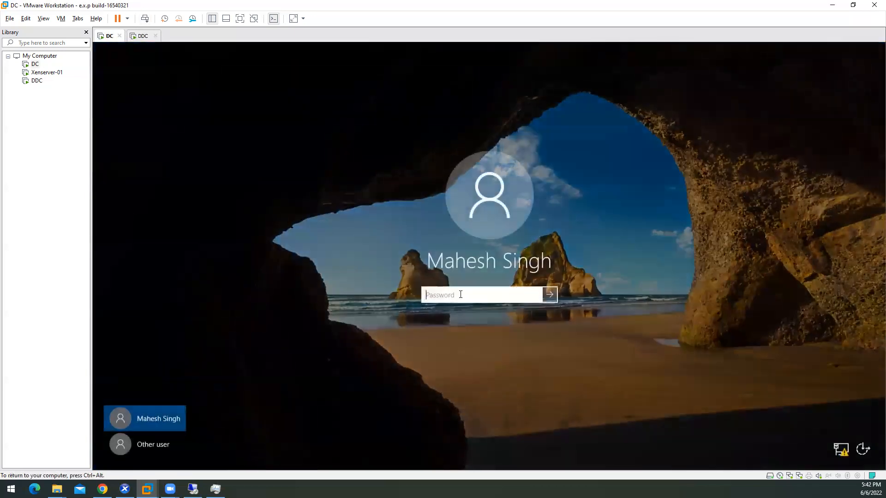
type("•••••••••")
key("Return")
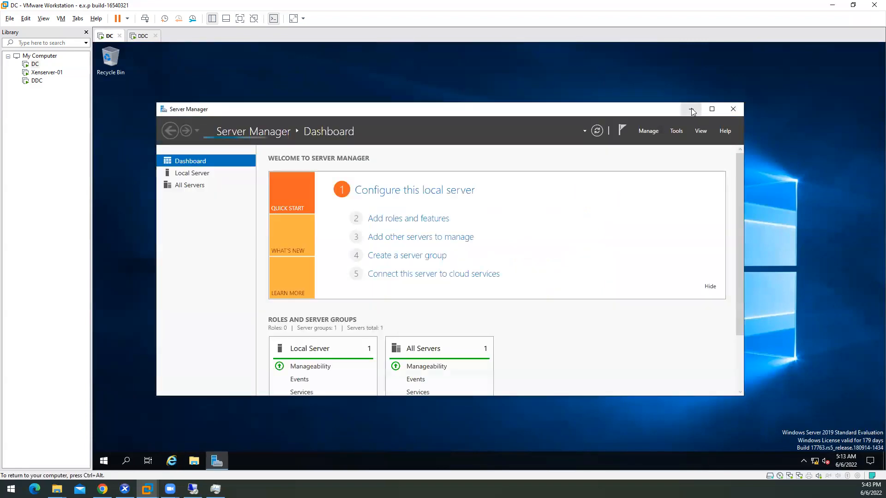
Run the Citrix Provisioning autorun from the DC's DVD drive through File Explorer, allowing it through UAC
left_click(691, 110)
right_click(298, 159)
left_click(314, 189)
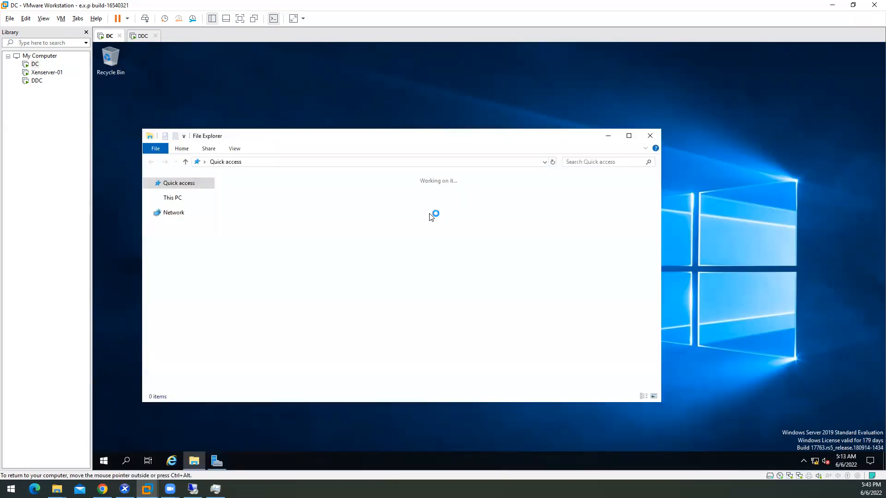
left_click(626, 136)
left_click(125, 153)
right_click(325, 173)
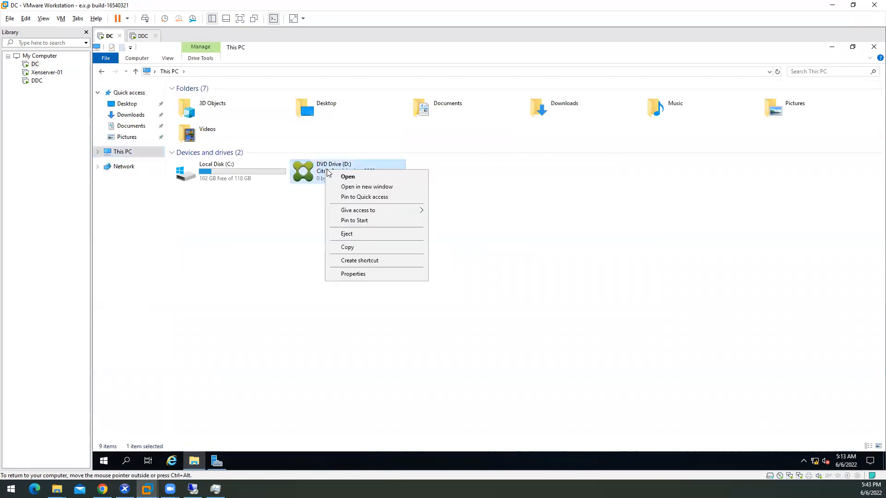
left_click(319, 187)
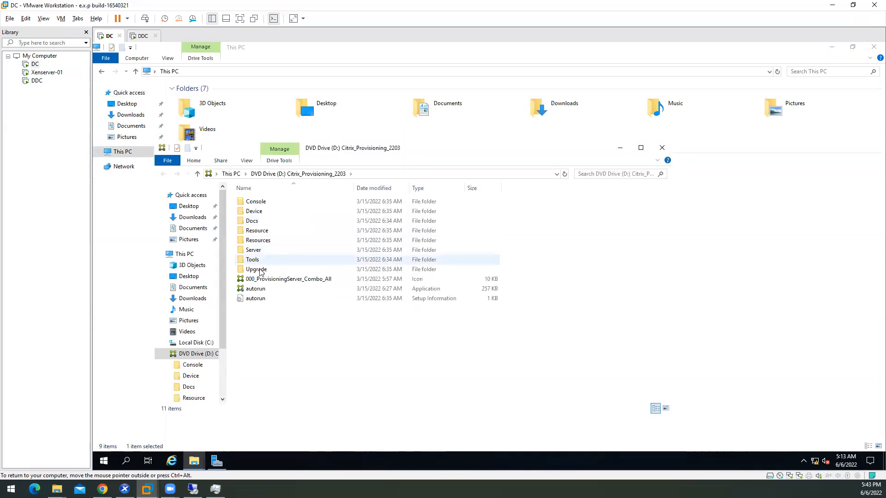
double_click(265, 288)
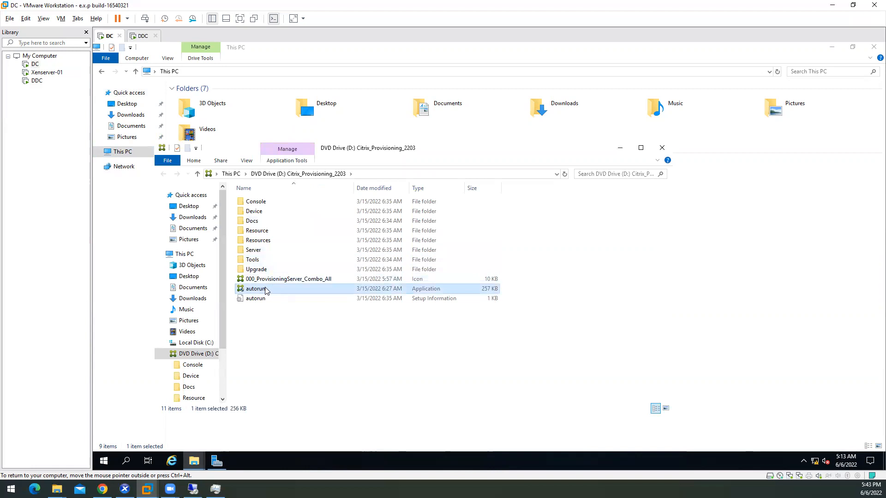
left_click(413, 311)
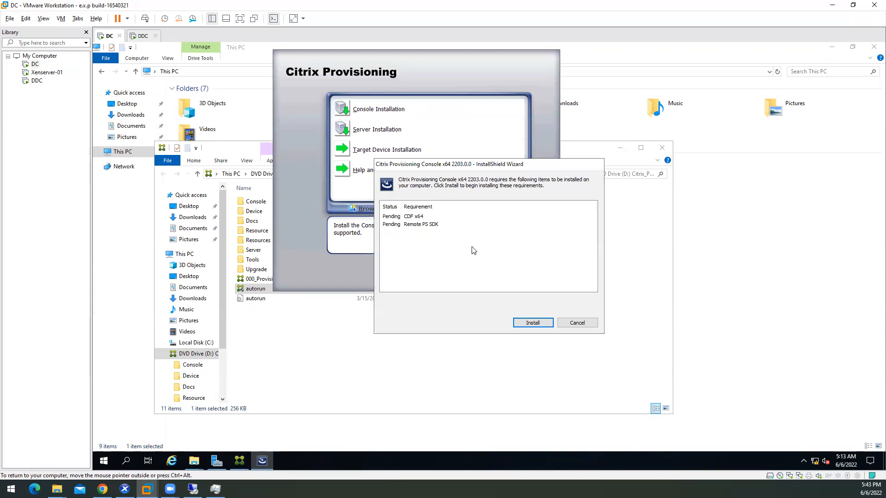
Install the CDF x64 and Remote PS SDK prerequisites for the Provisioning Console
left_click(531, 322)
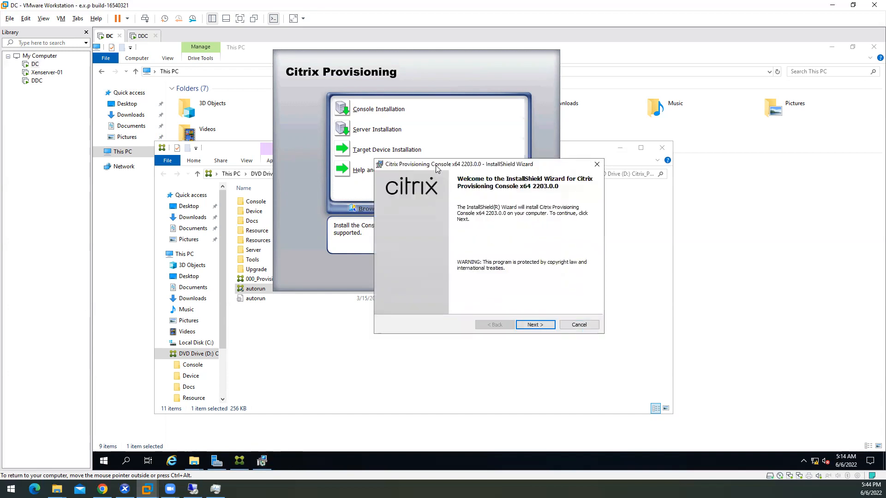
Install Provisioning Console 2203, accepting the licence and keeping default customer information and folder
left_click(536, 324)
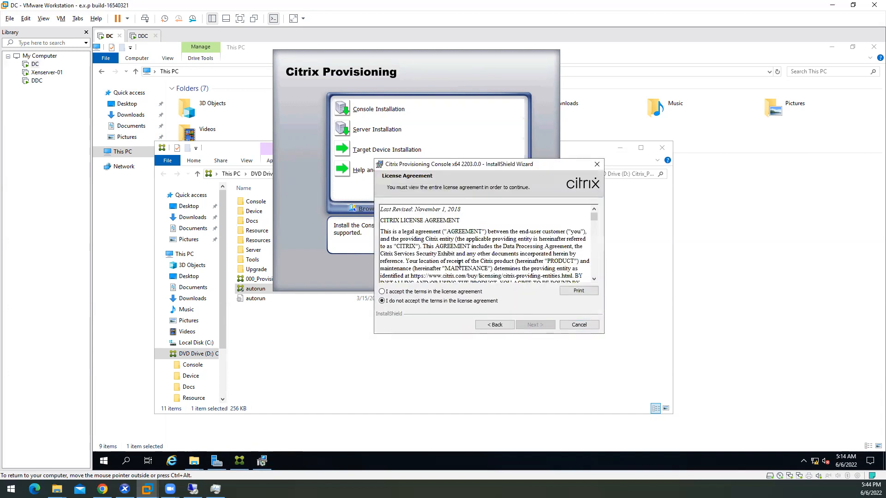
left_click(446, 292)
left_click(536, 324)
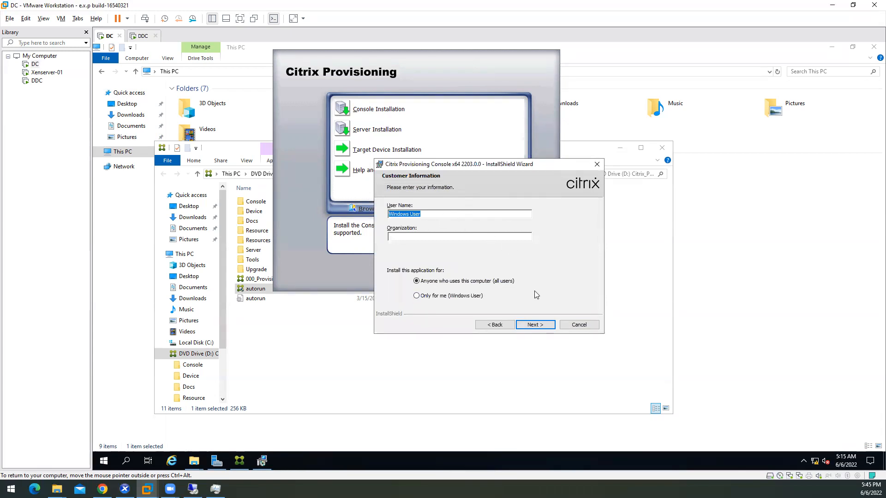
left_click(536, 324)
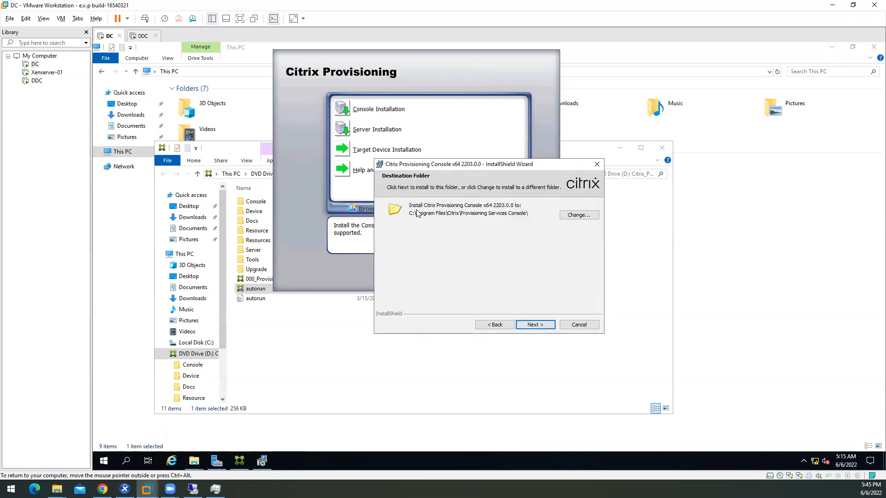
left_click(534, 326)
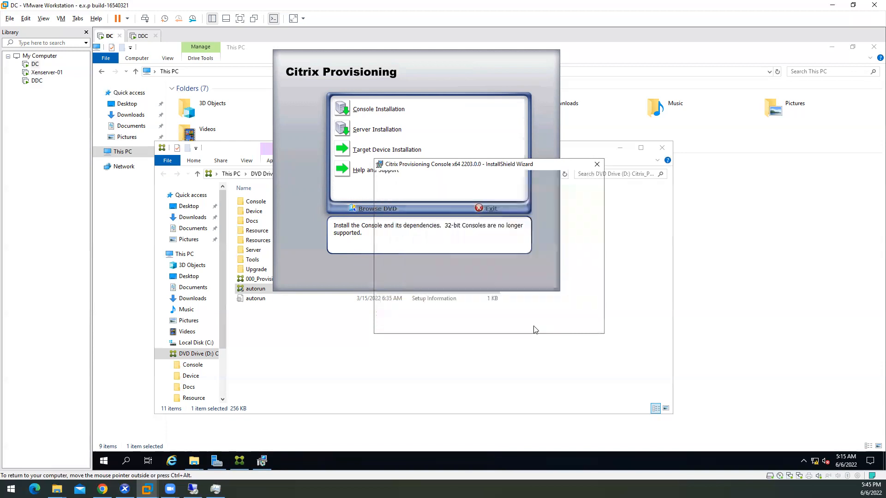
left_click(531, 326)
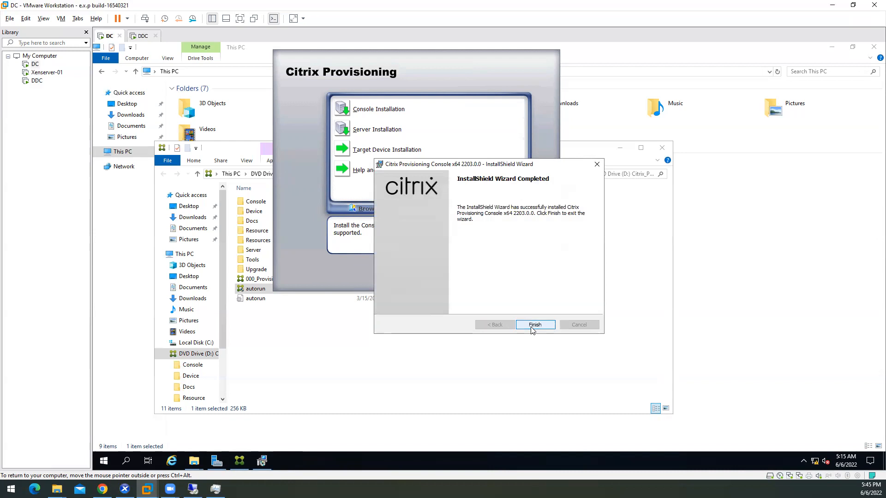
left_click(535, 325)
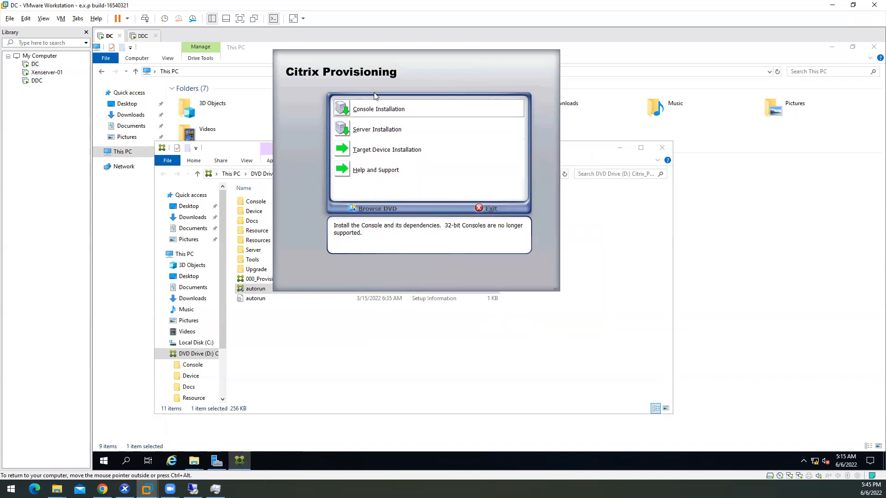
Choose Server Installation in the autorun and install its Telemetry Service prerequisite
left_click(104, 462)
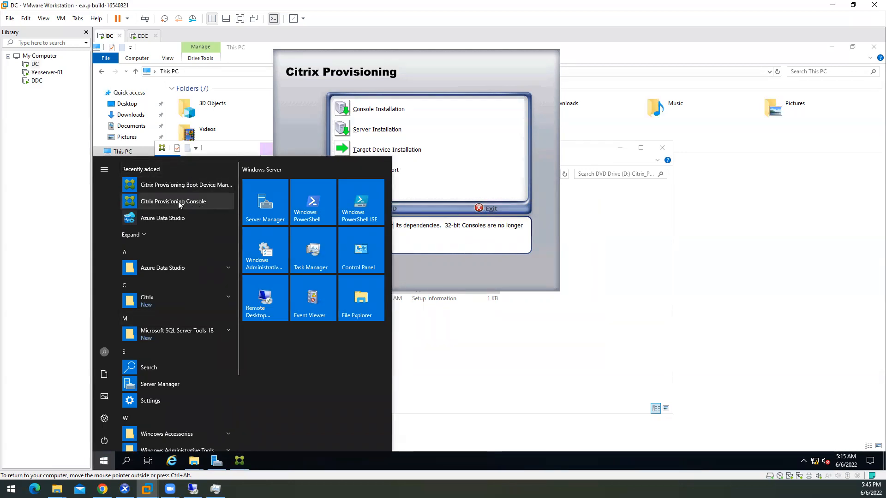
left_click(401, 75)
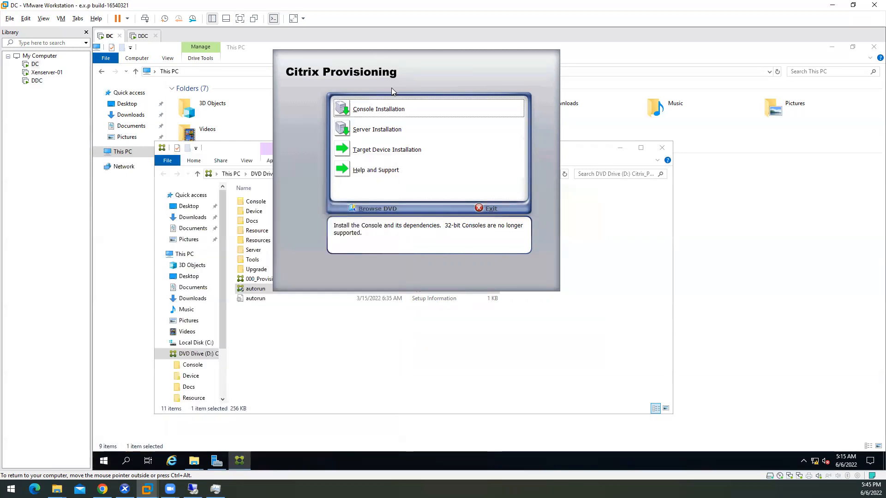
left_click(363, 131)
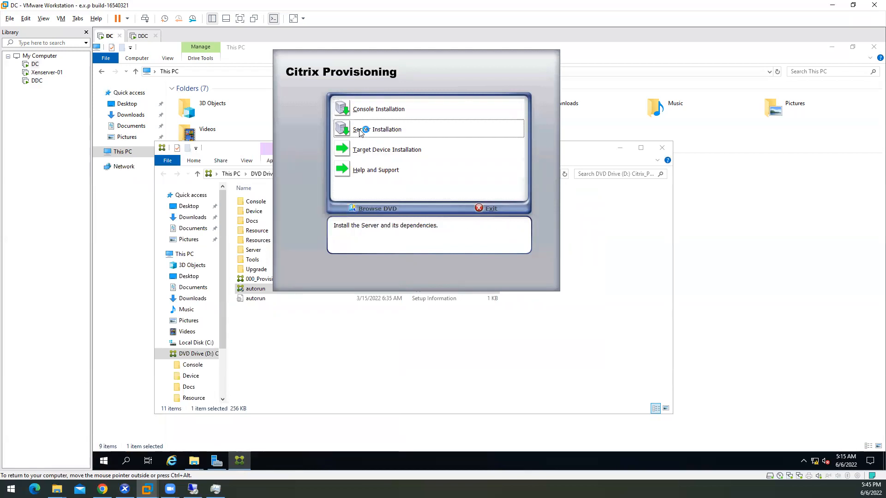
left_click(533, 324)
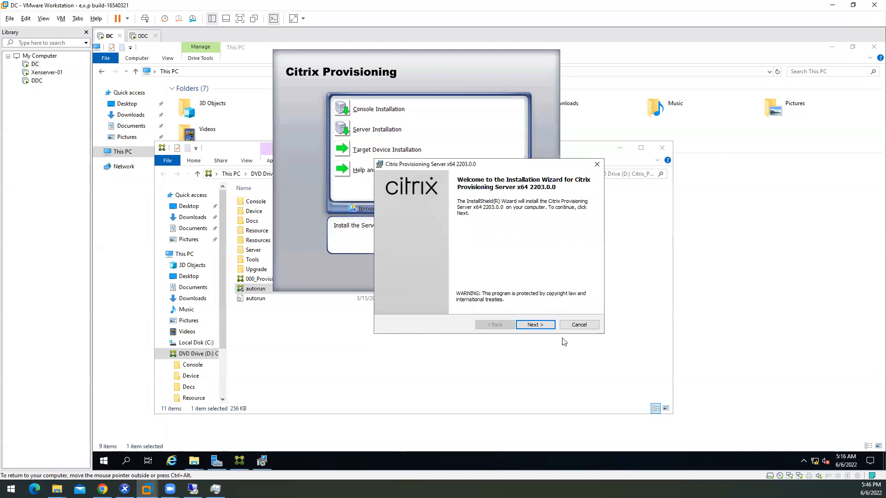
Accept the Provisioning Server licence agreement and continue to the firewall ports page
left_click(532, 326)
left_click(453, 292)
left_click(540, 325)
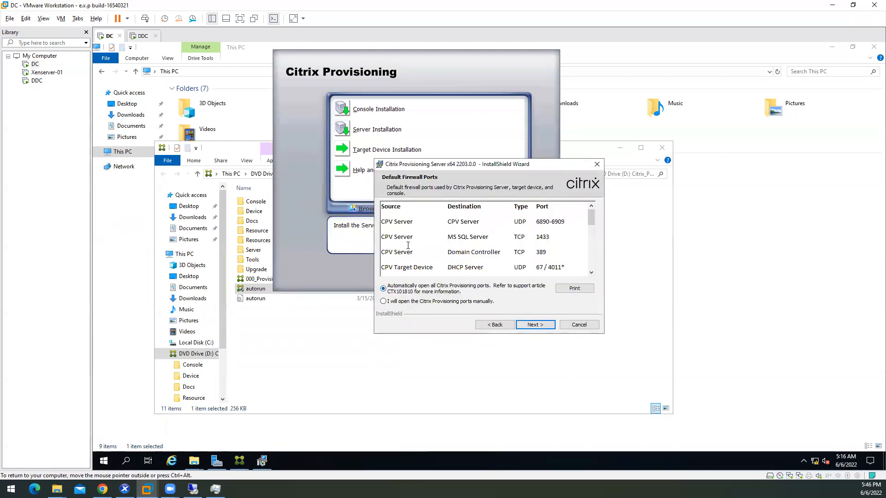
Review the default firewall ports: CPV Server 6890, MS SQL 1433, Domain Controller 389, TFTP 6910, CPV Console 54321
double_click(393, 224)
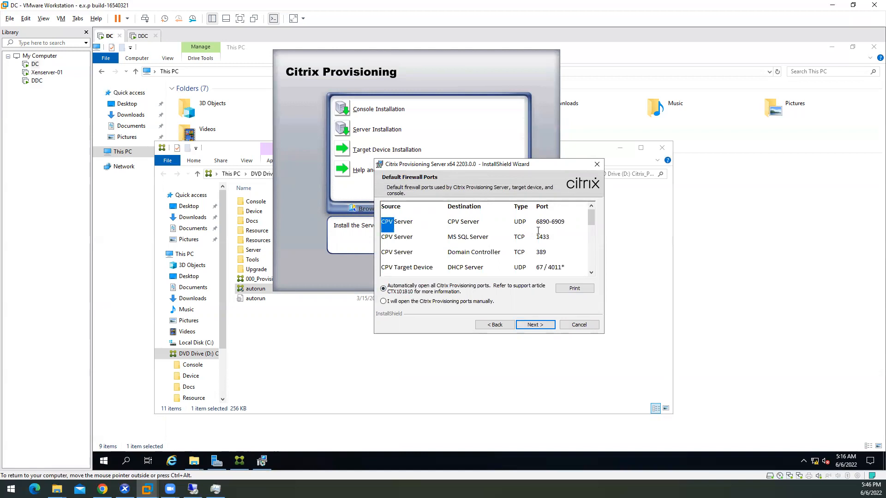
double_click(550, 222)
double_click(542, 237)
double_click(541, 252)
double_click(480, 252)
scroll(528, 249, "down", 5)
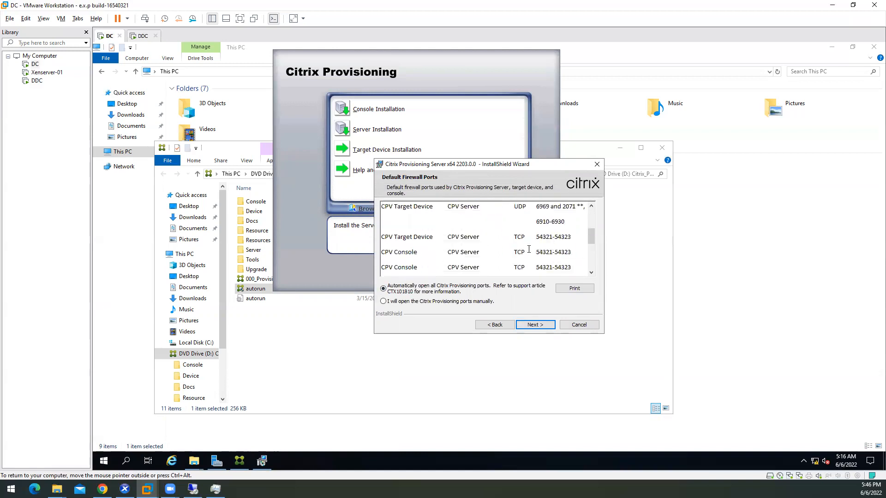
scroll(529, 249, "up", 1)
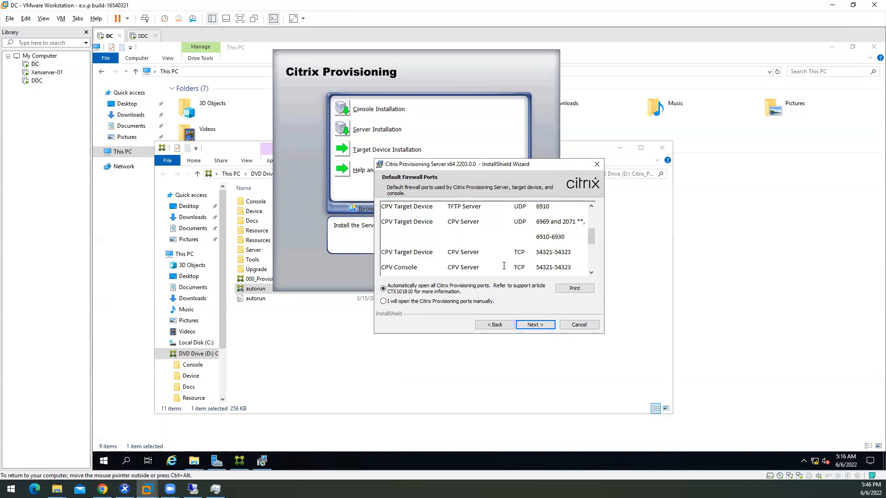
scroll(544, 269, "down", 1)
double_click(547, 250)
scroll(418, 238, "up", 3)
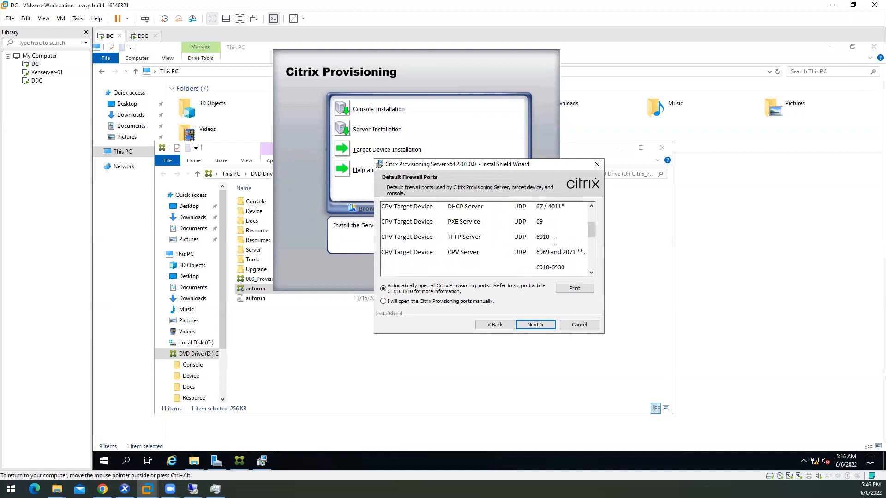
double_click(545, 237)
scroll(542, 237, "up", 3)
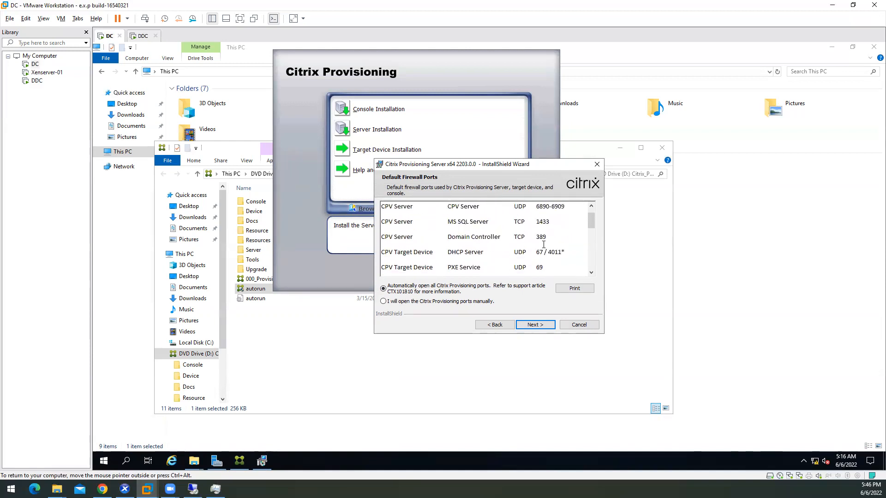
double_click(541, 238)
double_click(542, 222)
scroll(524, 237, "up", 1)
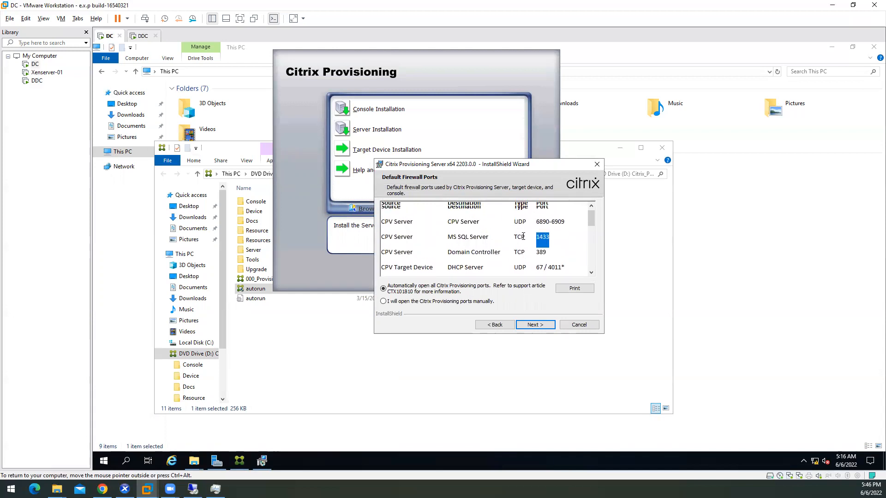
scroll(523, 236, "down", 8)
scroll(523, 236, "up", 8)
double_click(545, 221)
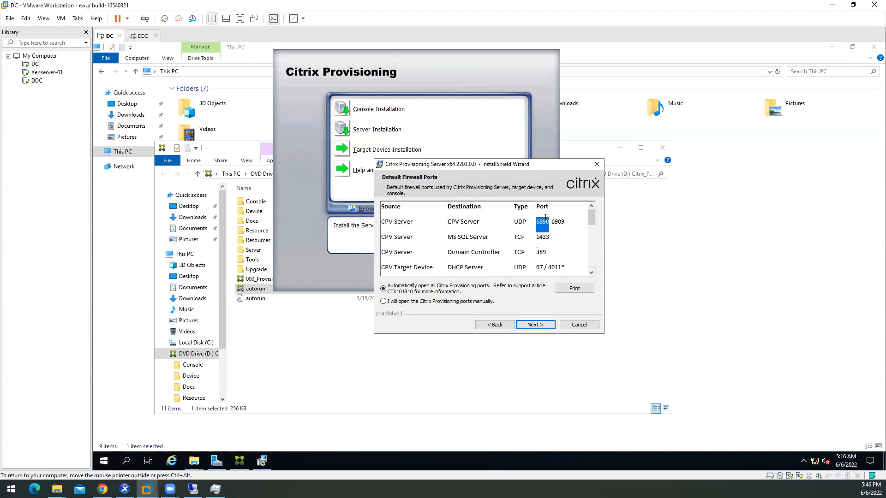
double_click(540, 238)
Install Provisioning Server 2203 with default customer information and installation folder
left_click(535, 325)
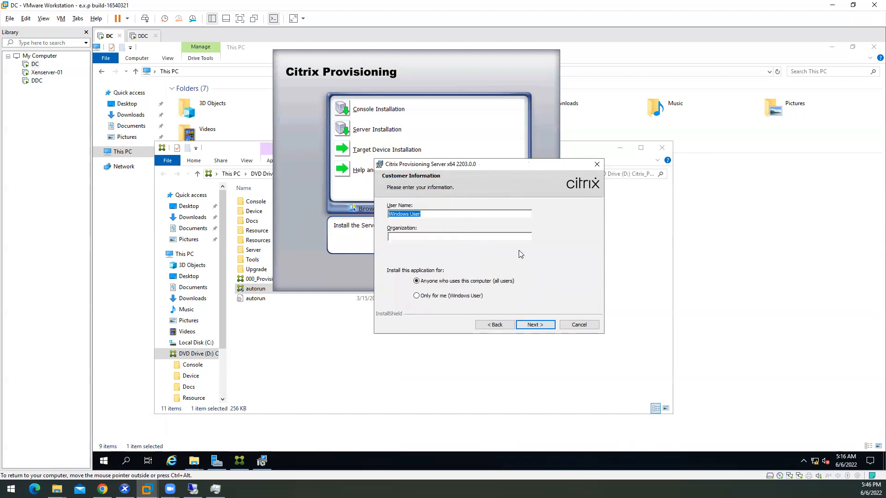
left_click(543, 325)
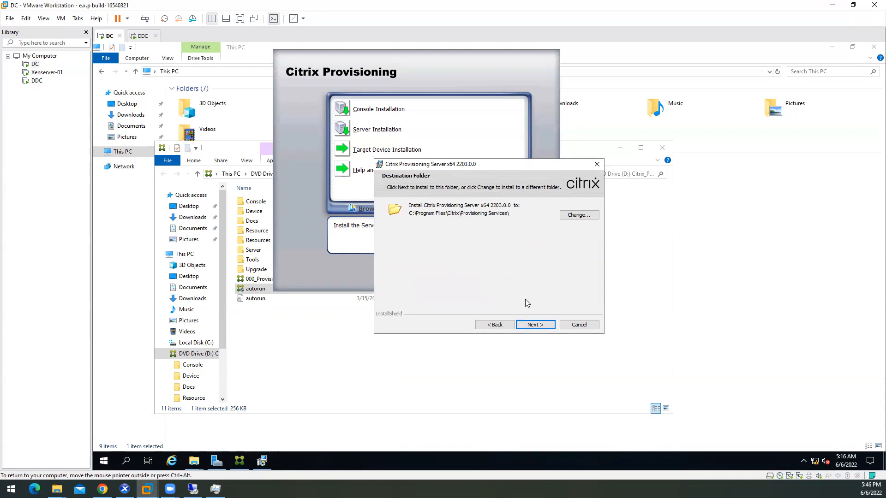
left_click(534, 326)
left_click(536, 325)
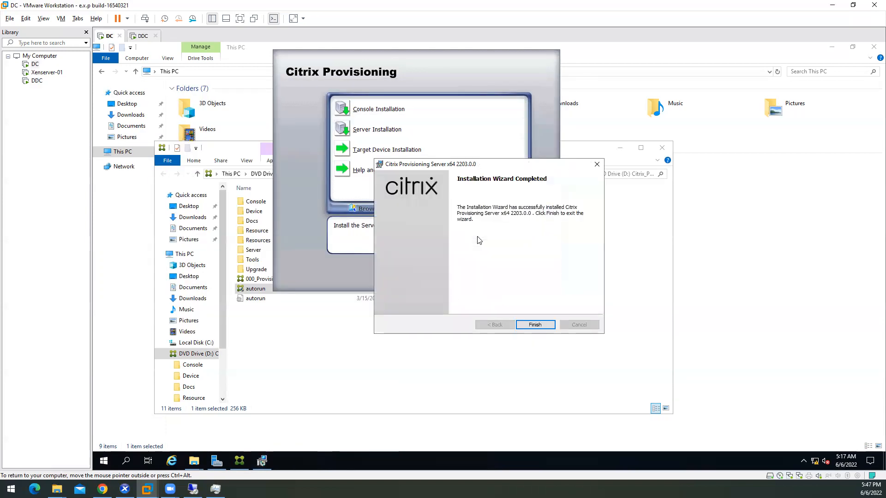
left_click(527, 323)
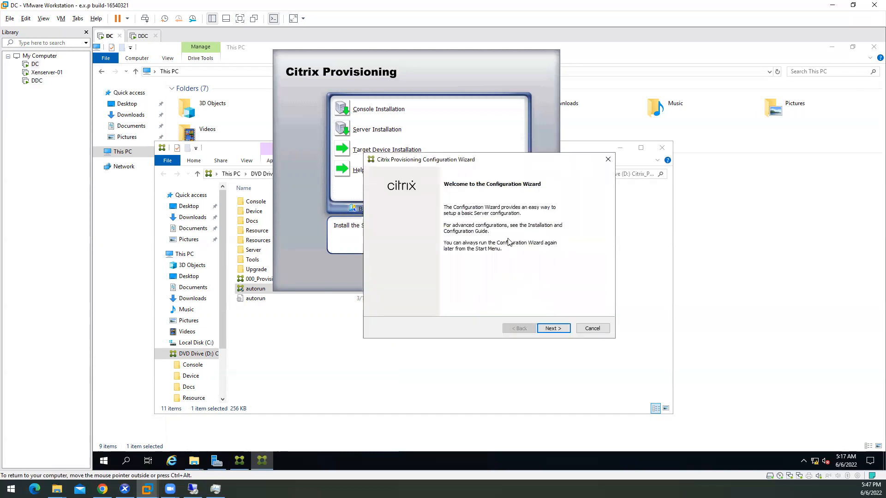
Keep Microsoft DHCP for both DHCP and PXE services and select Create farm
left_click_drag(480, 160, 450, 149)
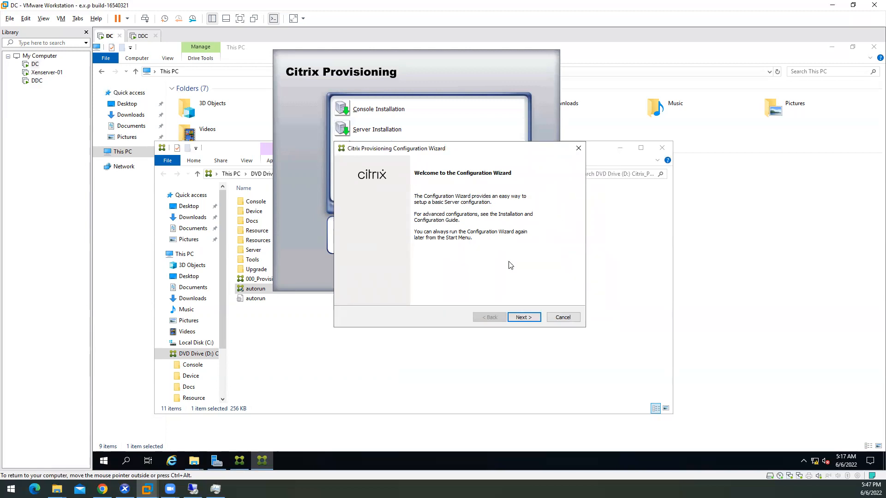
left_click(524, 318)
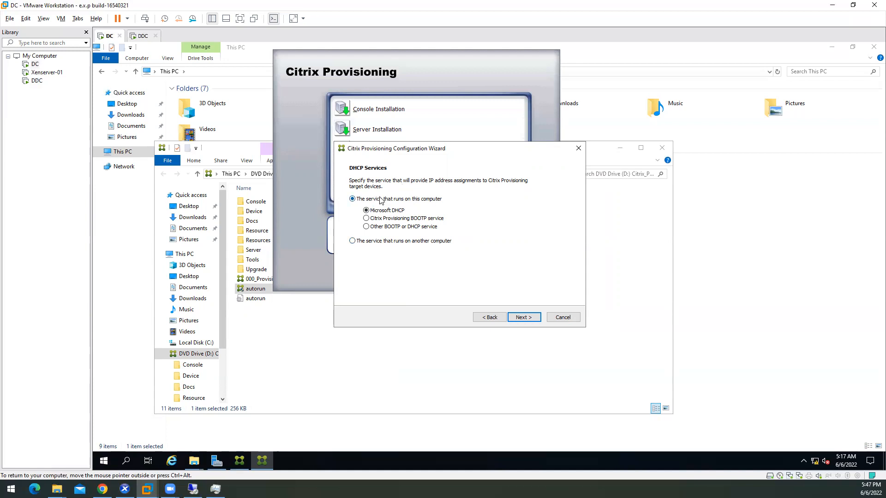
left_click(522, 318)
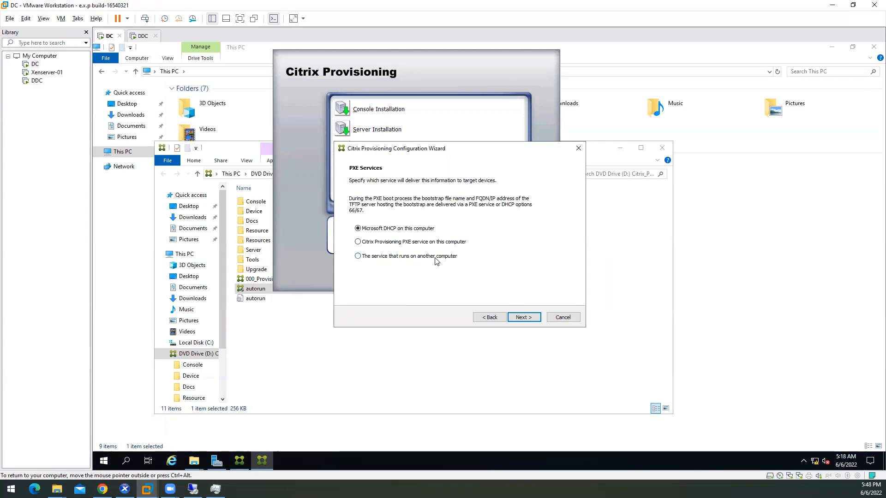
left_click(525, 317)
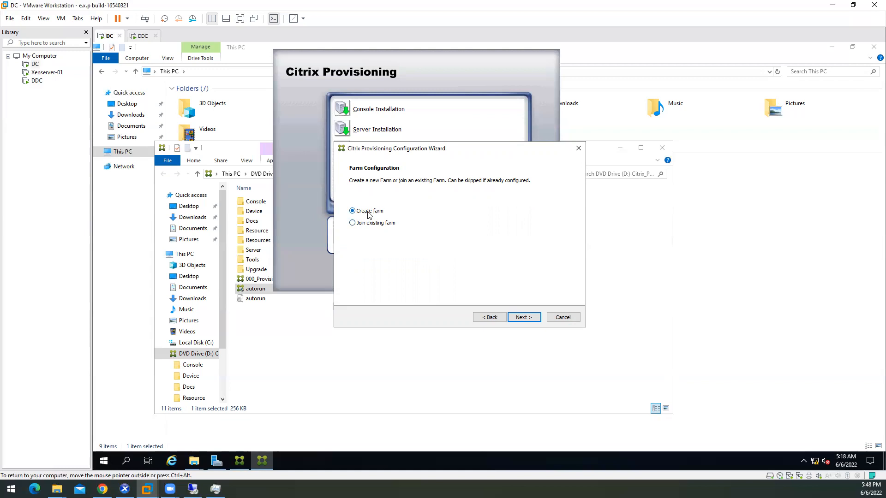
left_click(525, 318)
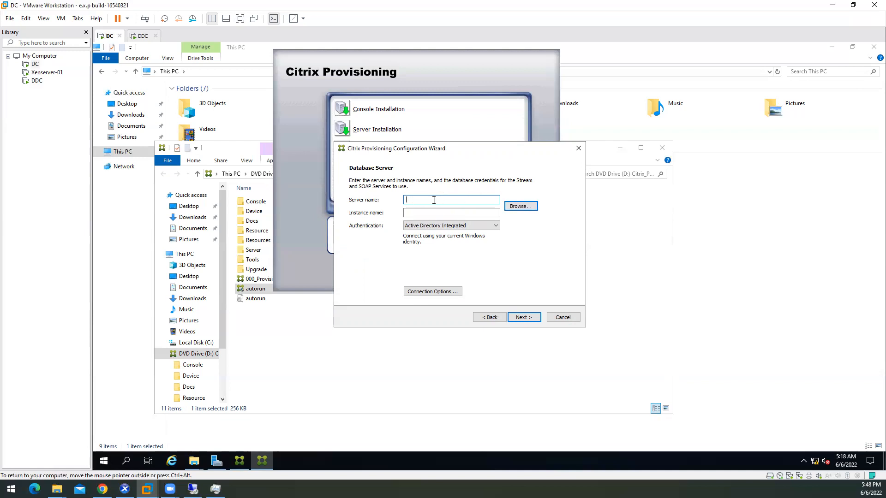
Set the database server to DDC\SQLEXPRESS, accepting the current Windows identity as admin
left_click(526, 208)
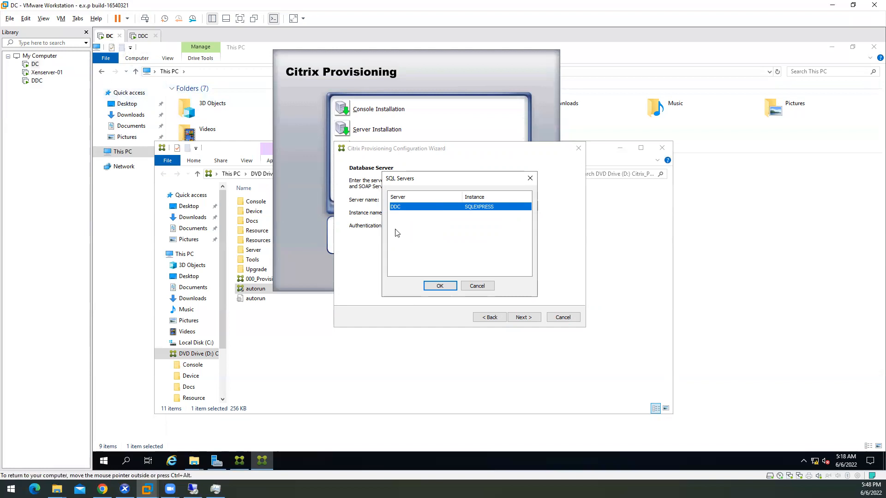
left_click(440, 287)
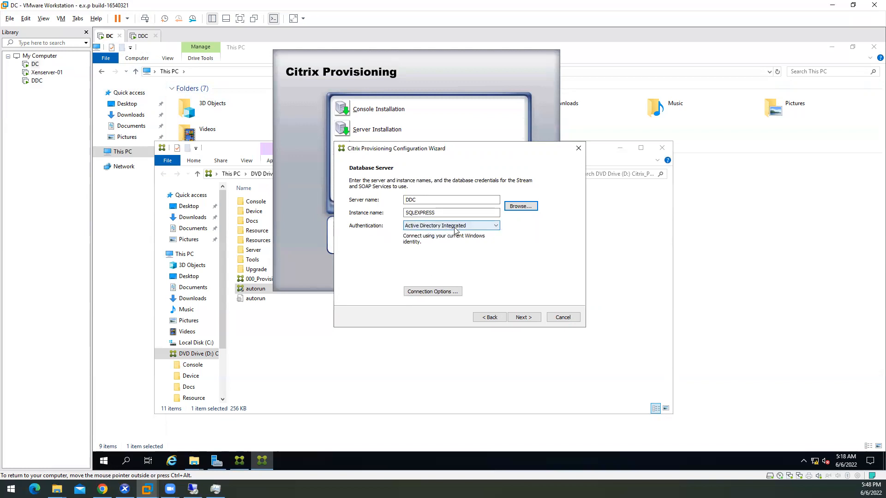
left_click(527, 318)
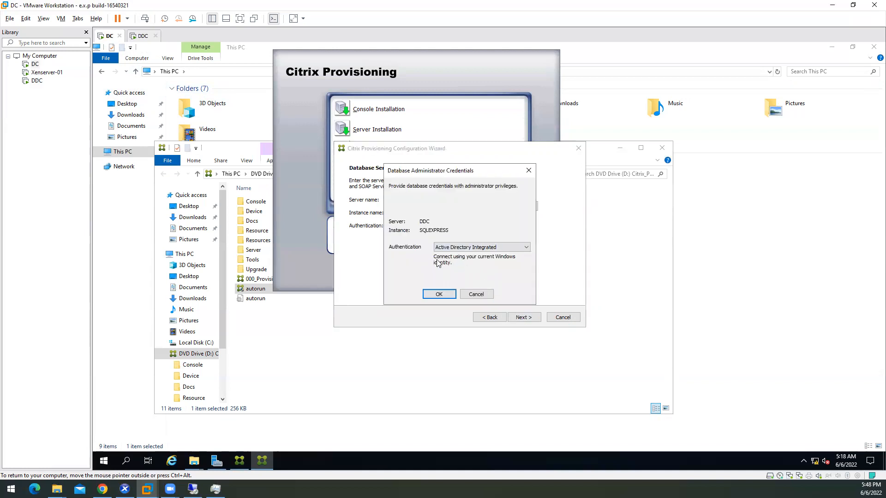
left_click(439, 295)
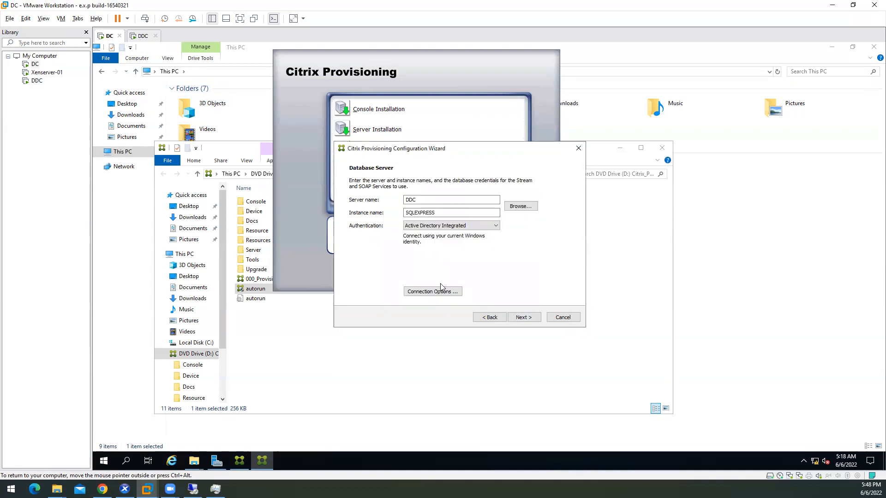
left_click(523, 318)
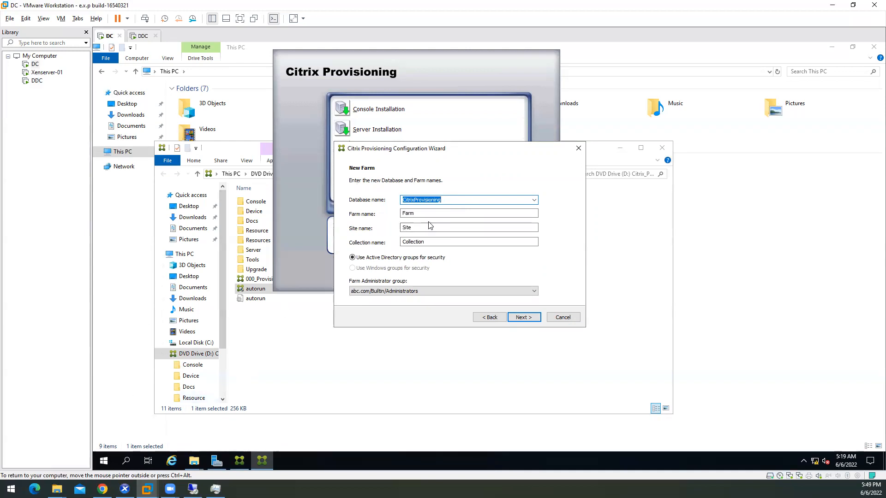
Launch SQL Server Management Studio from the SQL Server Tools 18 group and place it beside the wizard
left_click(104, 462)
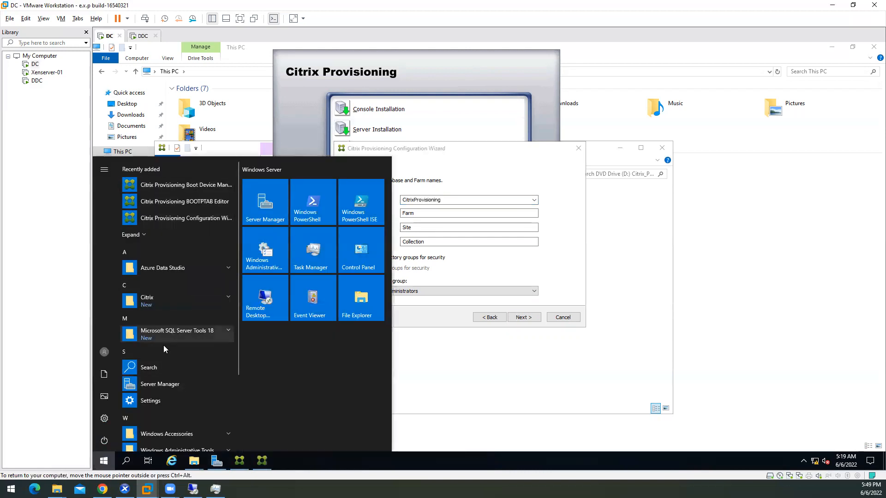
left_click(173, 333)
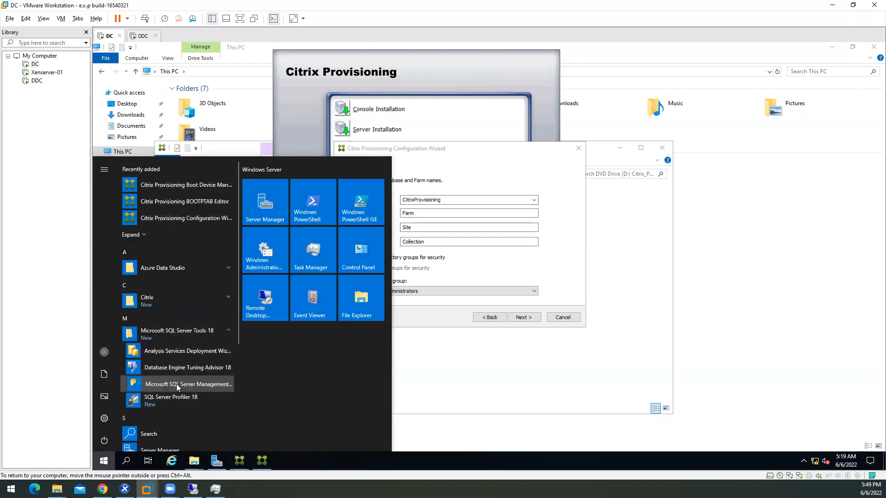
left_click(176, 384)
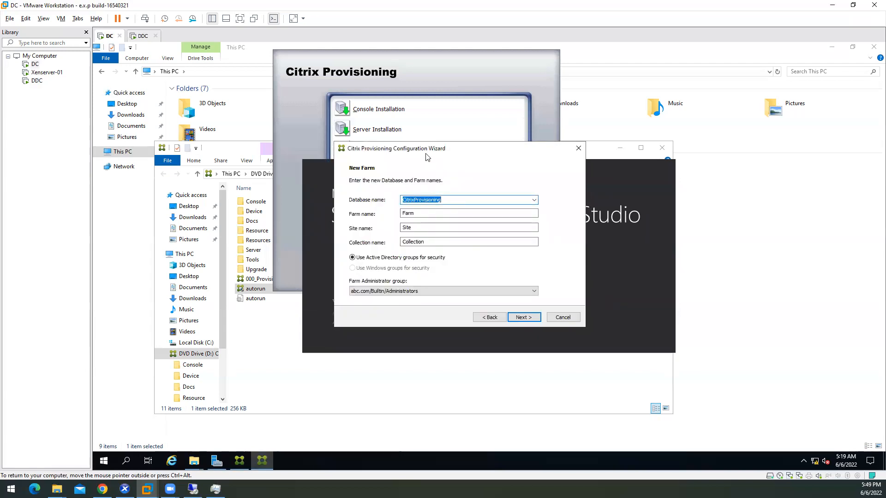
left_click_drag(428, 152, 578, 147)
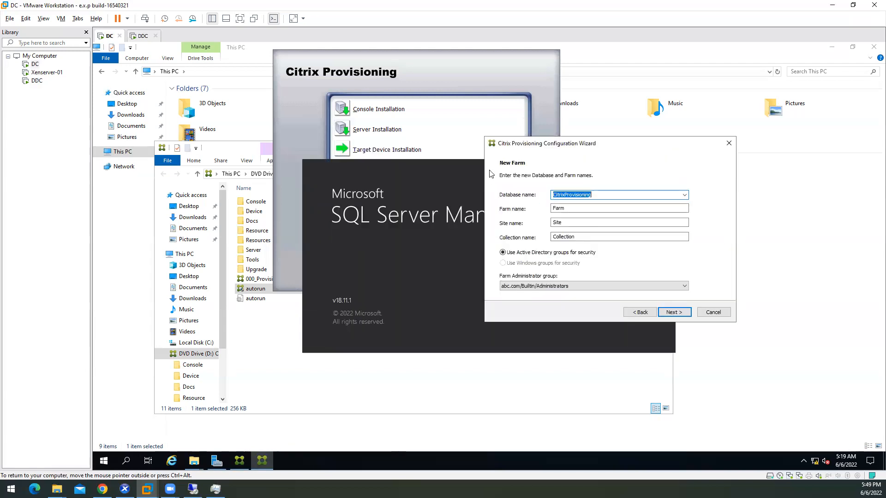
left_click_drag(424, 169, 227, 128)
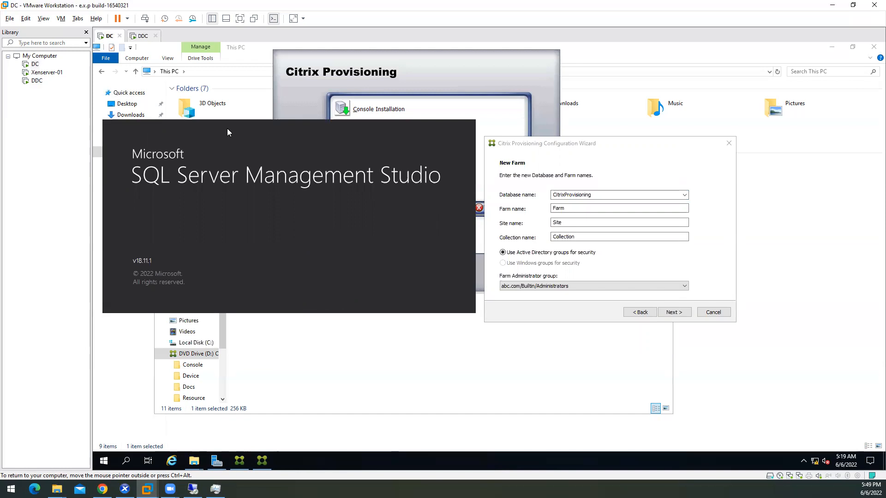
On the New Farm page, enter database PVS, farm Indore, site Indore-Site and collection Windows
left_click(606, 195)
left_click_drag(556, 185, 549, 186)
type("PVS")
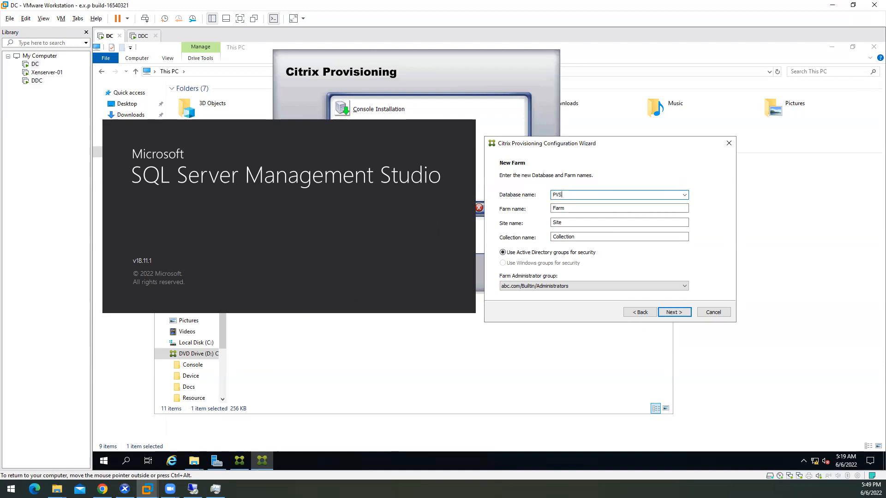
double_click(561, 210)
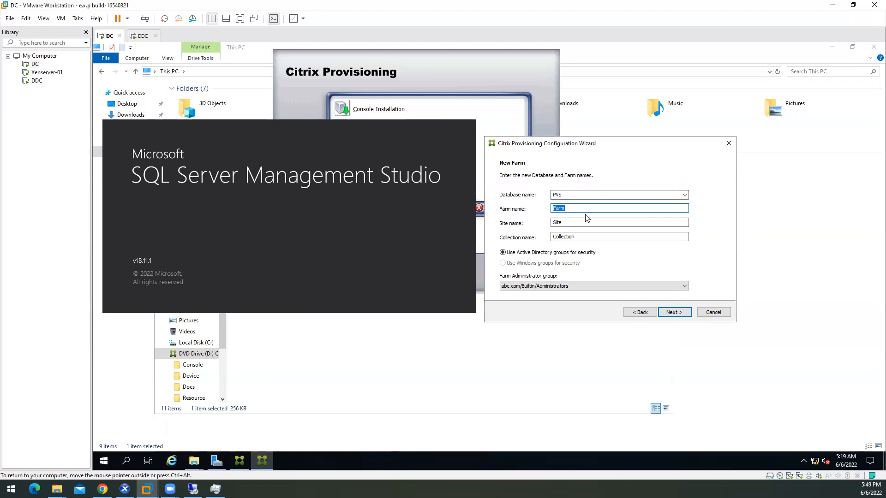
type("Indore")
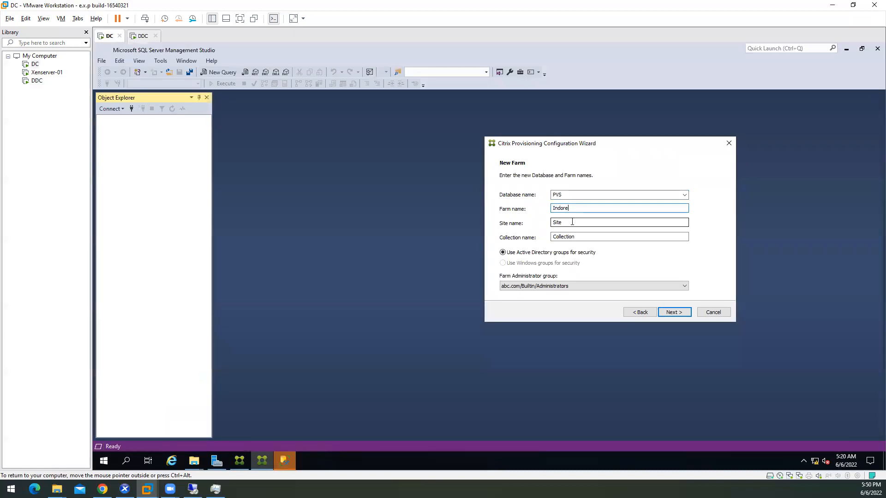
left_click(573, 222)
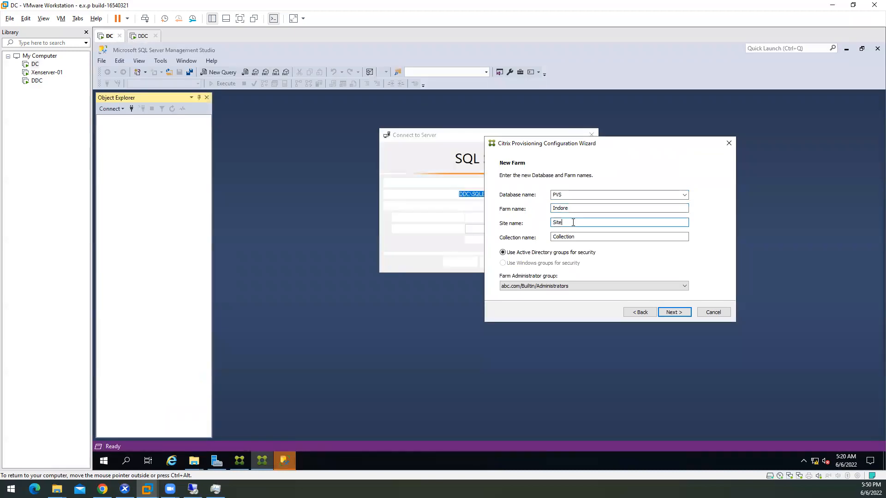
double_click(573, 223)
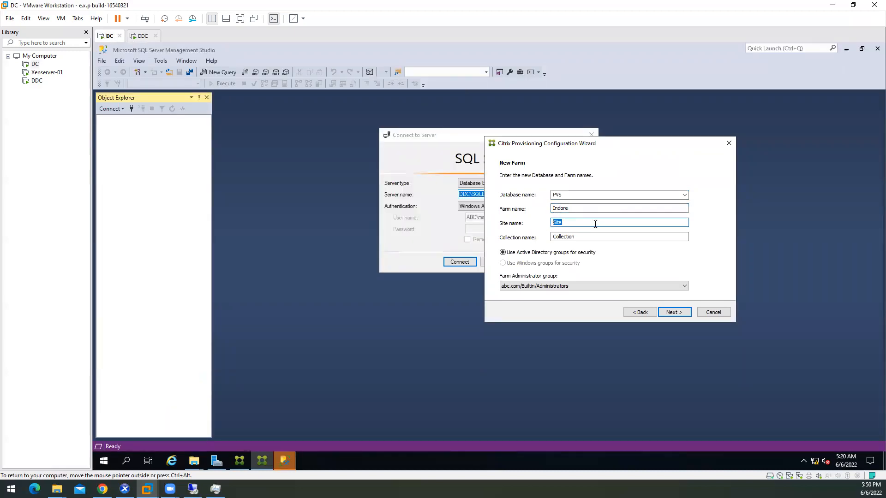
type("Indore-")
double_click(607, 238)
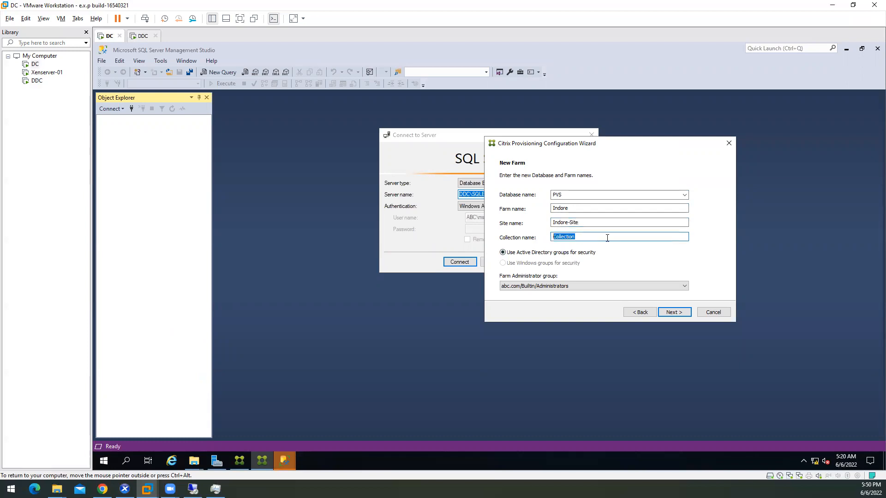
type("Windows")
Connect Management Studio to DDC\SQLEXPRESS and expand its Databases list
left_click(443, 167)
left_click(460, 262)
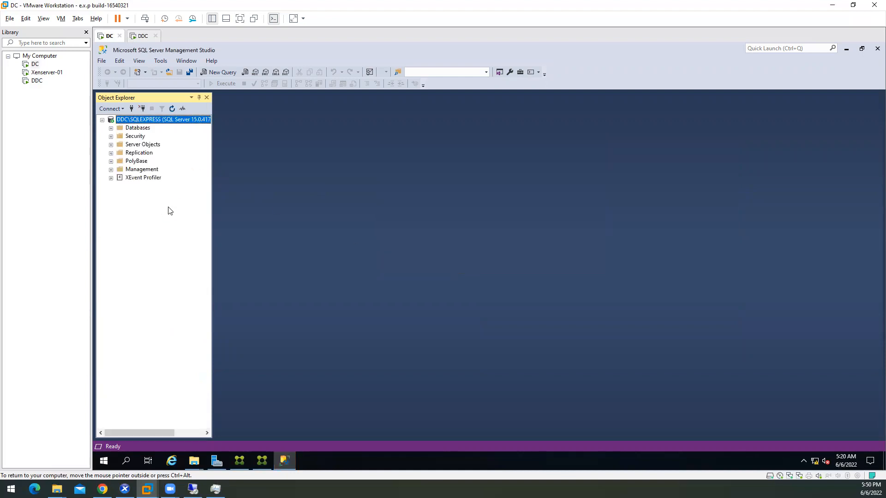
double_click(134, 129)
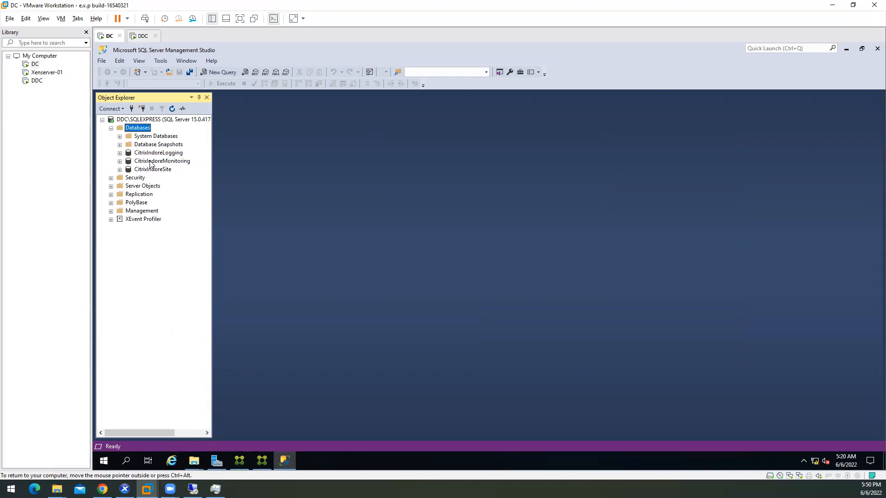
Return to the Provisioning wizard and proceed past the New Farm settings
left_click(262, 461)
double_click(576, 194)
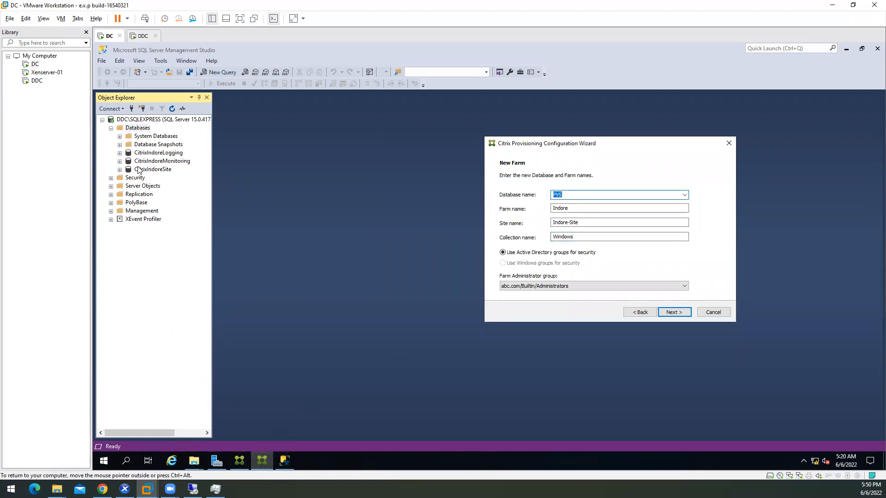
left_click(672, 314)
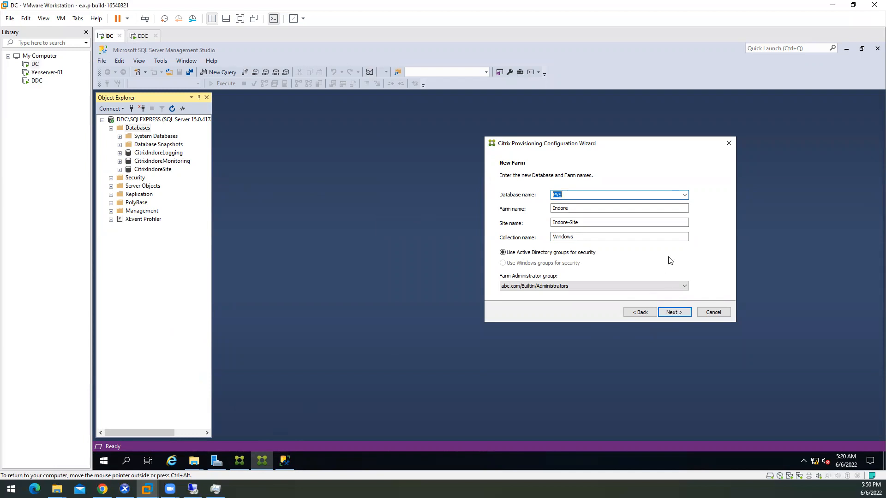
Name the store Store-PVS and browse to This PC > Local Disk (C:) for its path
left_click(674, 315)
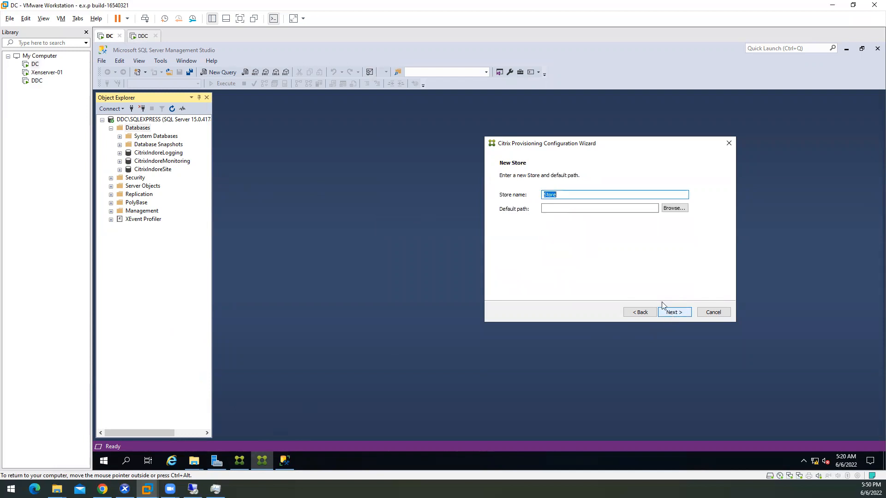
left_click(563, 194)
left_click(675, 209)
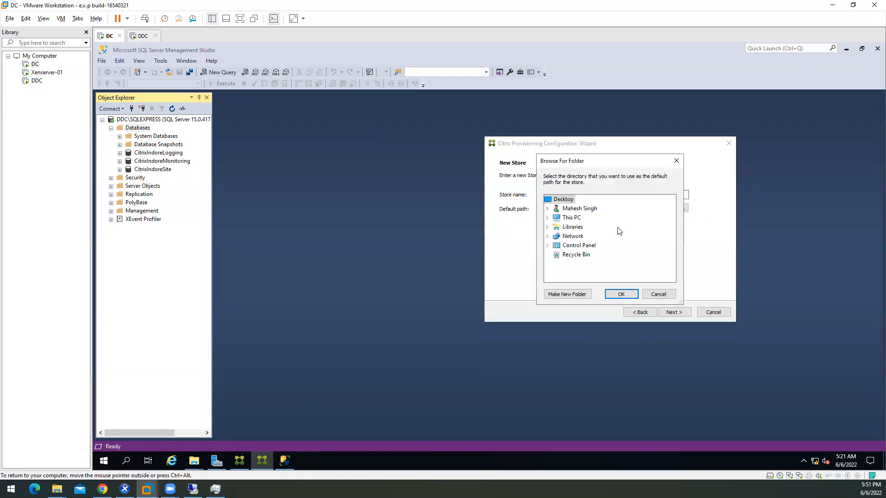
double_click(579, 221)
scroll(582, 269, "down", 1)
left_click(583, 248)
Create a new C:\PVS-Store folder as the store's default path and continue to License Server
scroll(600, 254, "down", 1)
scroll(590, 253, "up", 1)
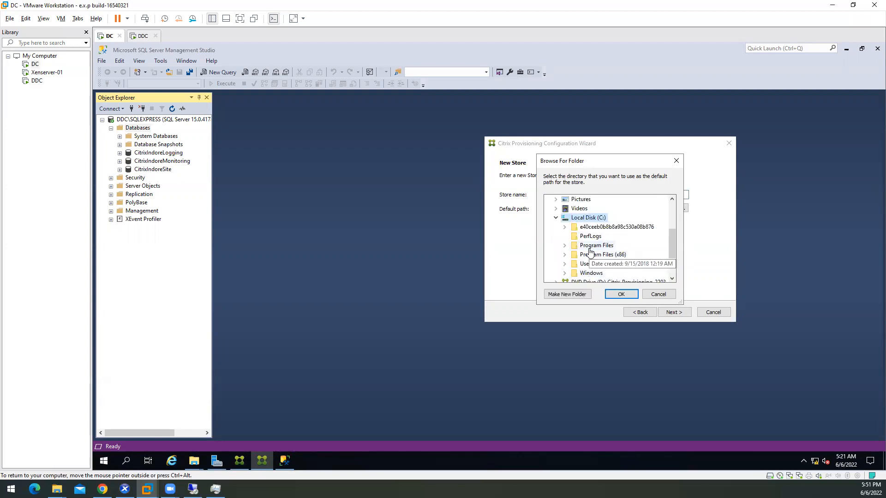
left_click(567, 294)
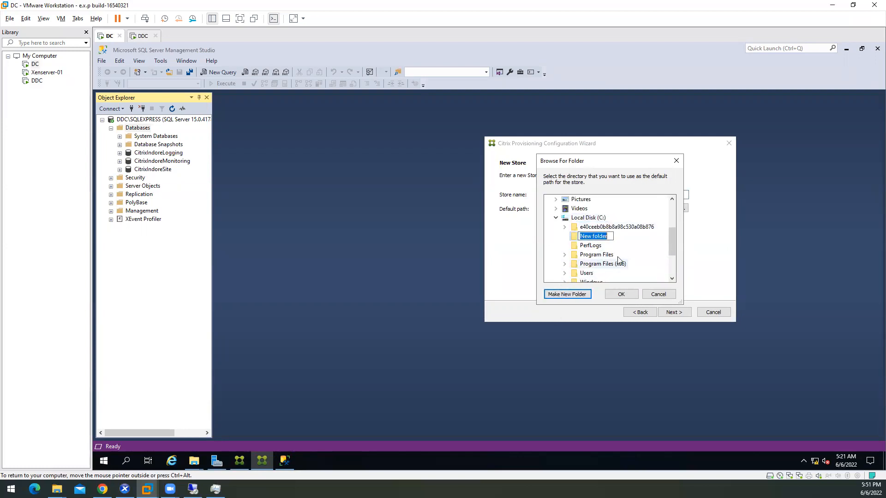
type("PVS-Store")
left_click(576, 239)
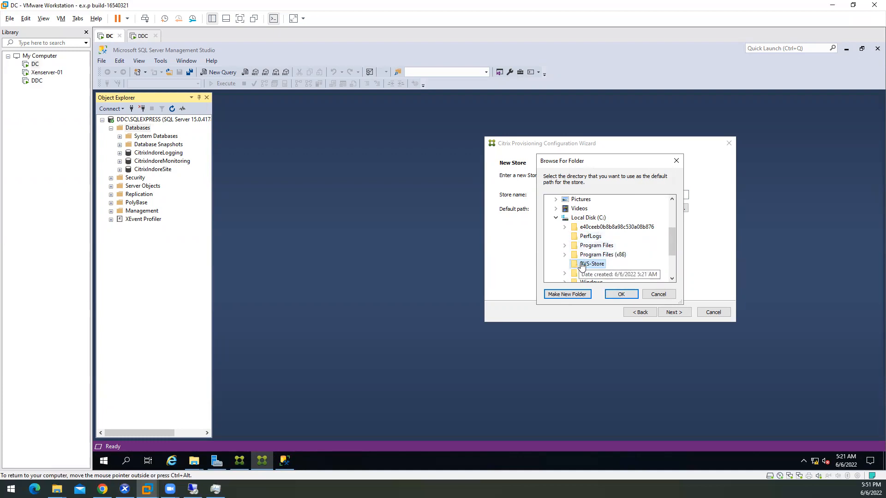
left_click(620, 295)
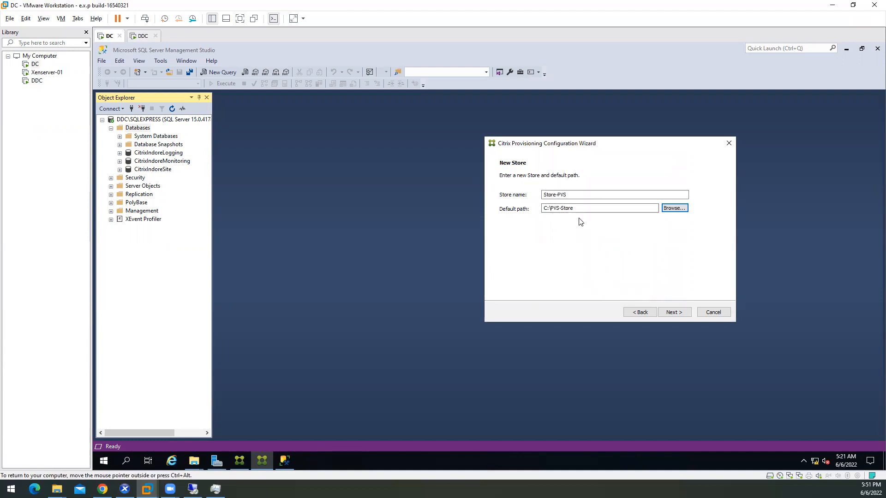
left_click(675, 314)
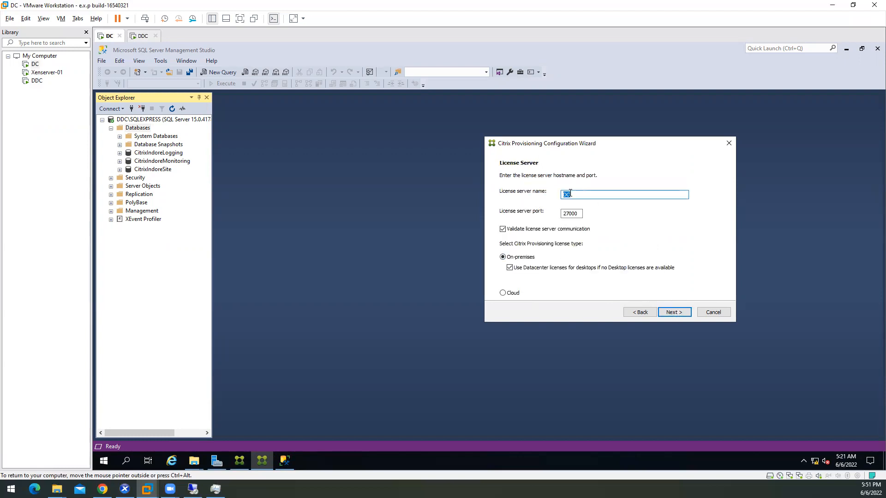
Set DDC as the license server with port 27000 and continue
left_click_drag(582, 197, 563, 195)
type("D")
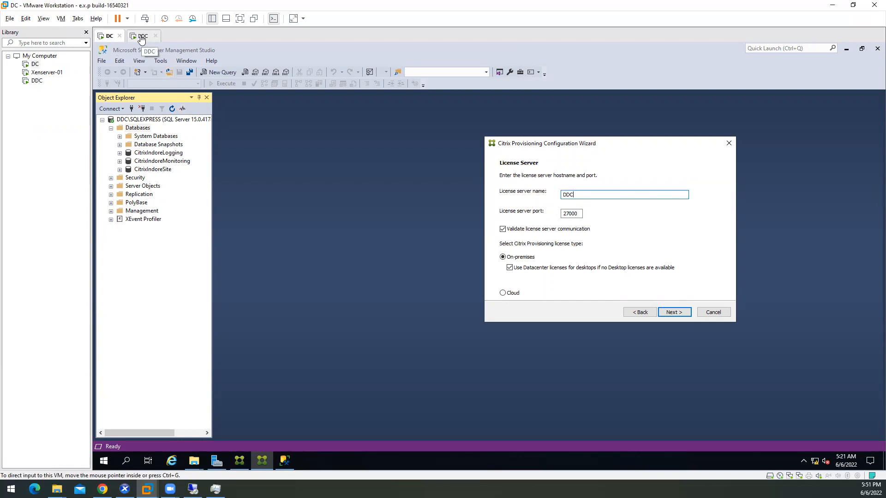
left_click(581, 216)
double_click(580, 216)
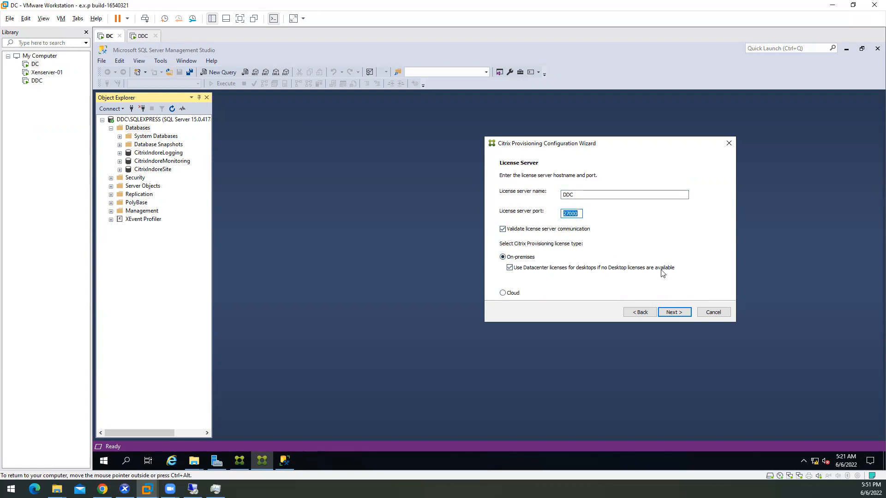
left_click(676, 314)
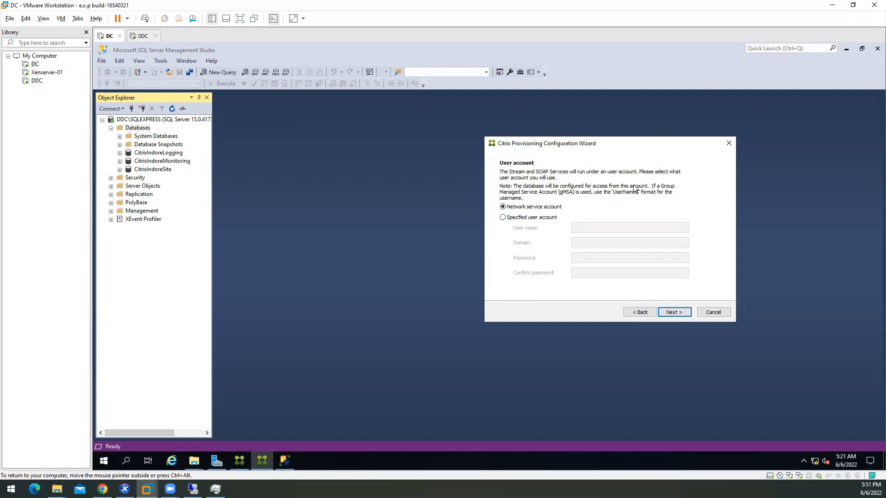
Accept the User account and AD password defaults, confirm ports 6890 and 54321, and continue
left_click(672, 312)
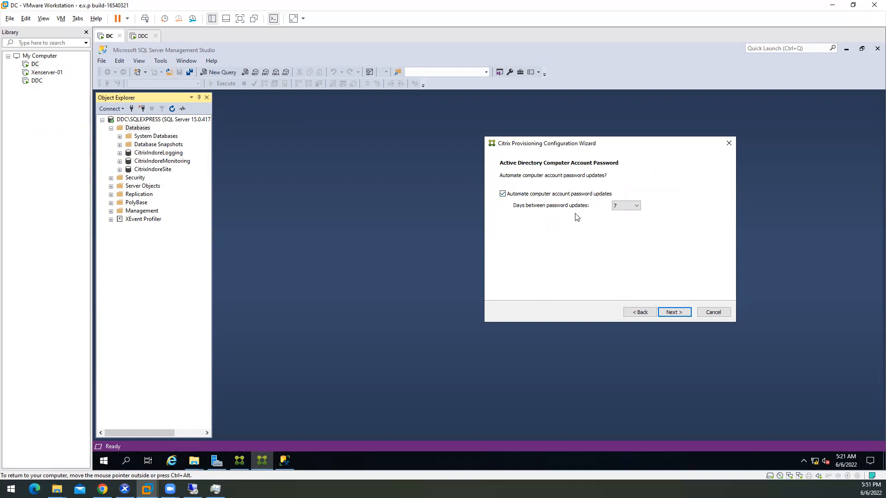
left_click(676, 312)
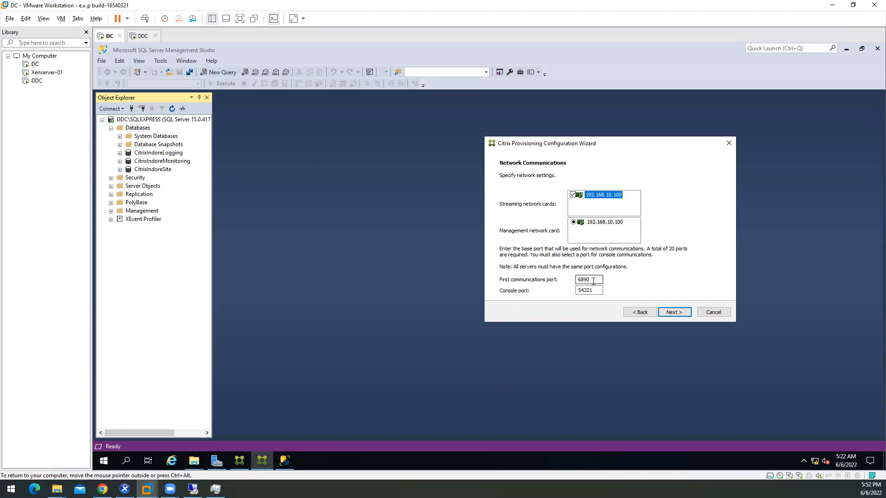
left_click_drag(593, 280, 539, 289)
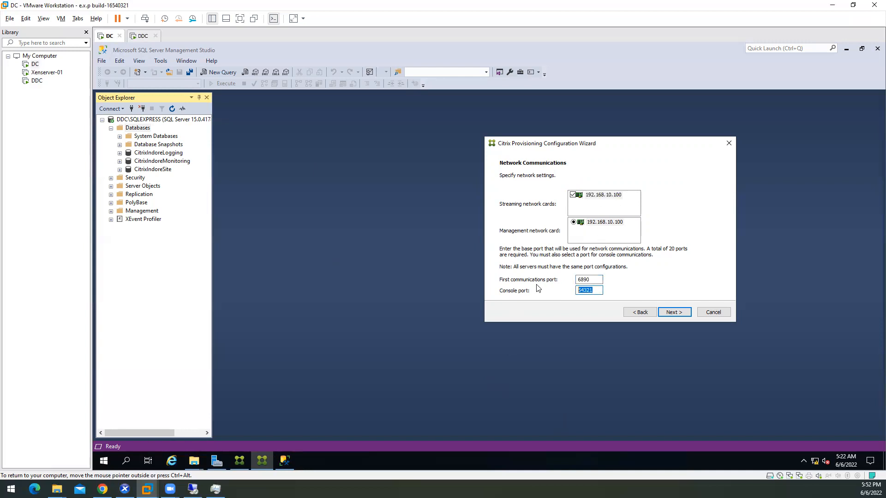
double_click(596, 280)
double_click(594, 290)
left_click(675, 313)
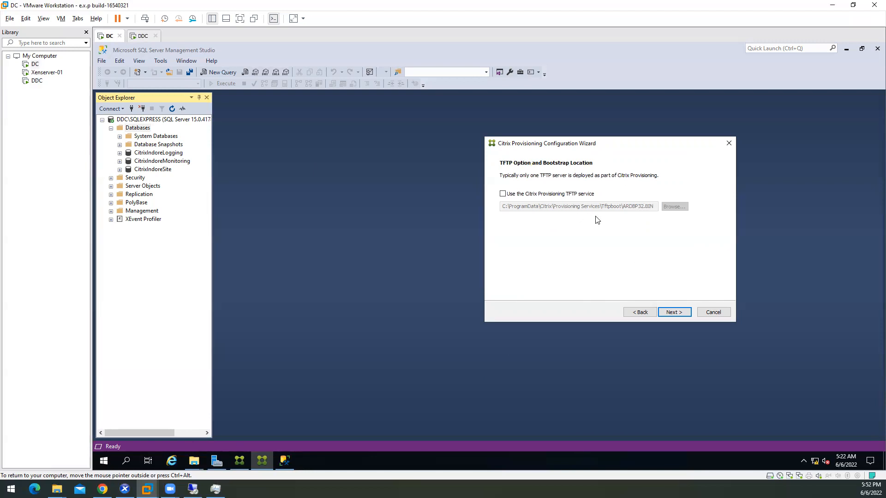
Skip the TFTP and SOAP SSL pages, enter the My Citrix username and password twice, and continue
left_click(671, 312)
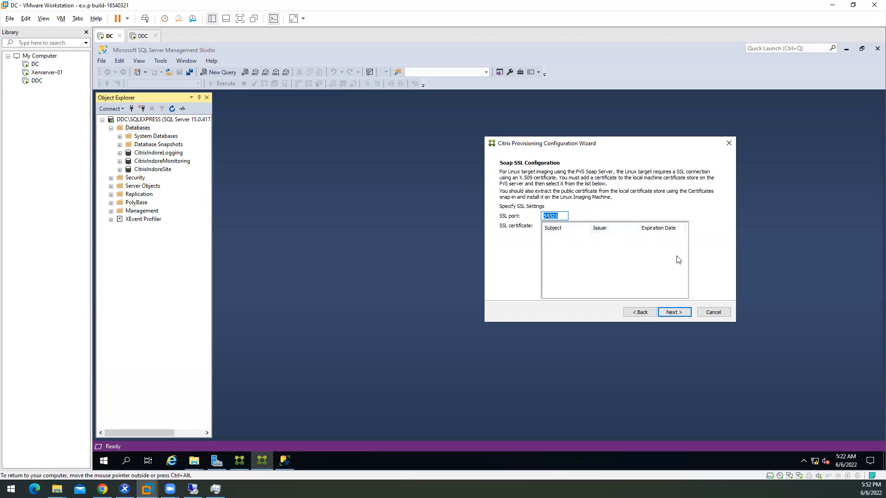
left_click(674, 313)
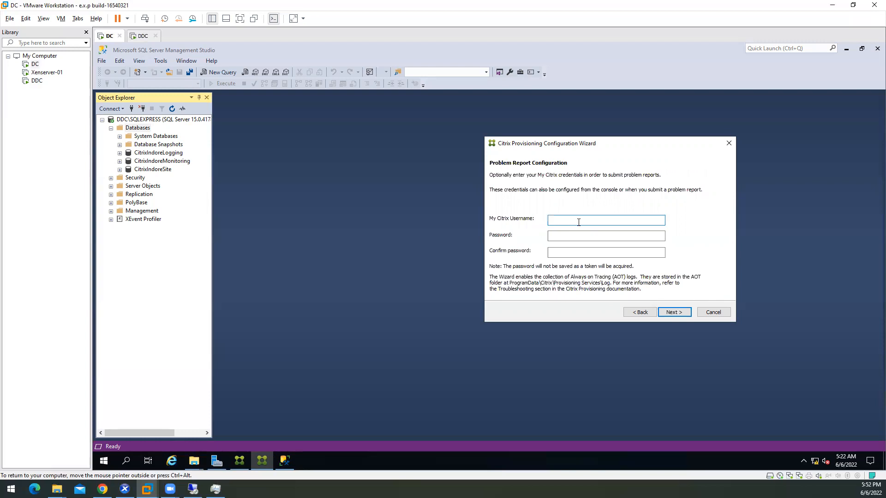
type("ms185426")
key("Tab")
key("BackSpace")
key("BackSpace")
key("BackSpace")
type("••••")
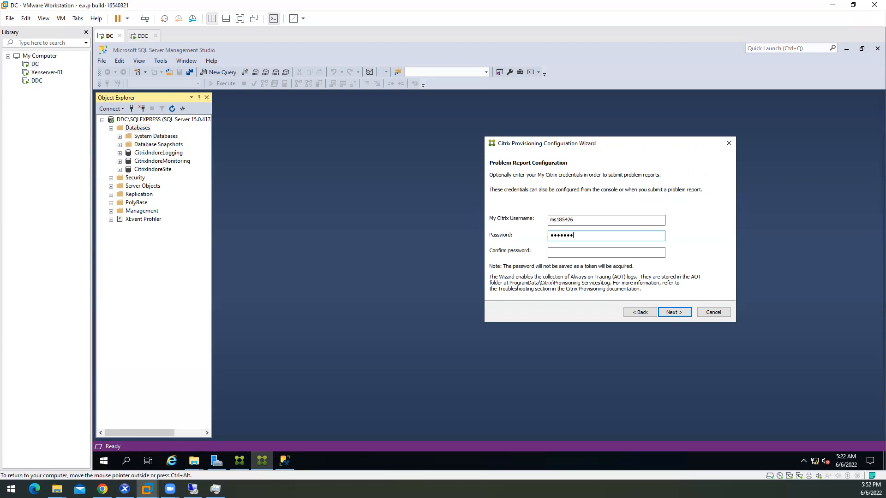
type("••••••")
key("Tab")
type("••••••••••")
left_click(674, 310)
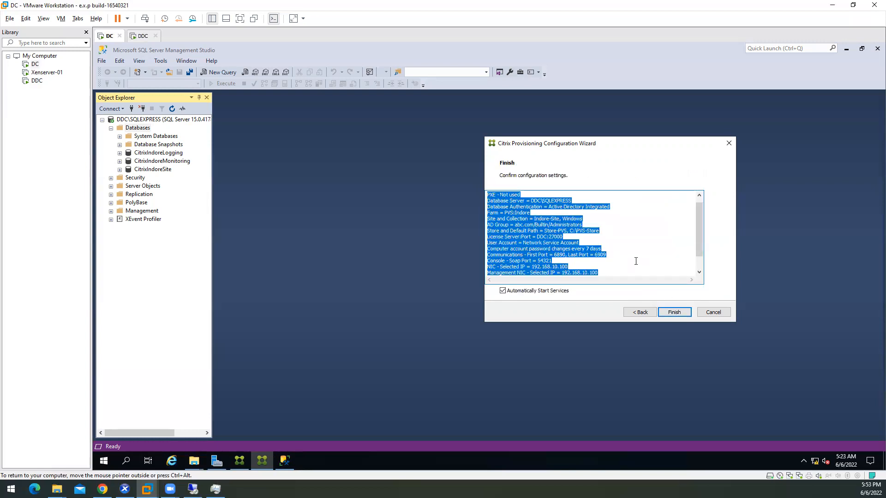
Apply the configuration, let all five service steps complete, then close the wizard
left_click(675, 313)
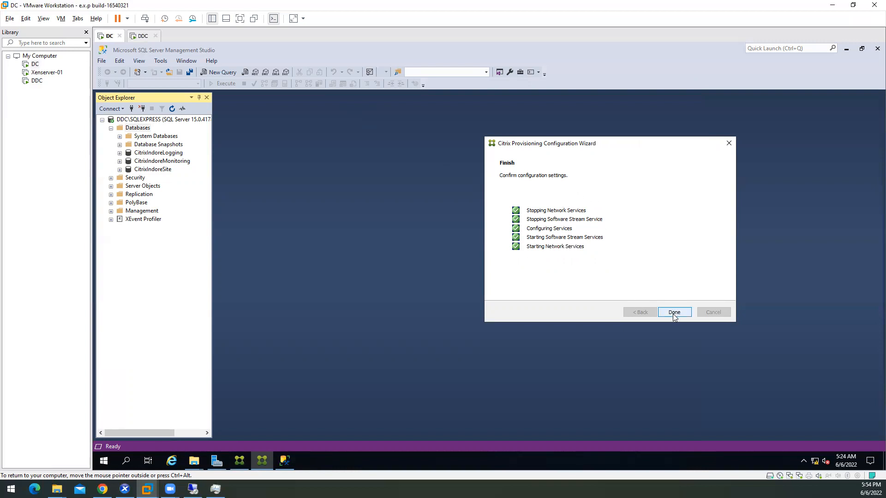
left_click(674, 313)
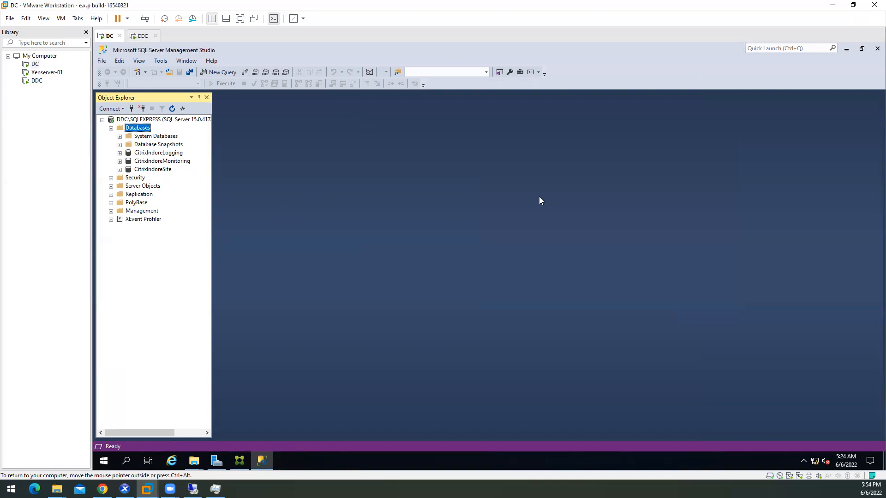
Minimize SSMS, exit the Provisioning autorun menu and close the Explorer windows
left_click(847, 48)
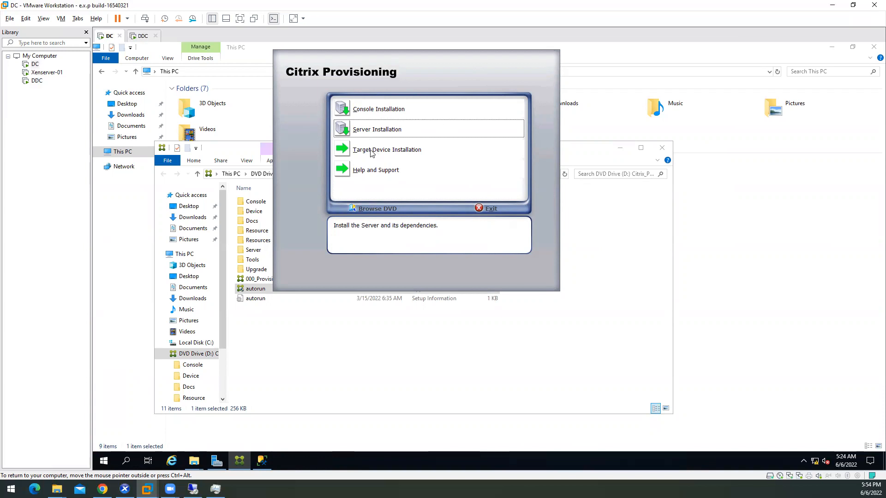
left_click(488, 209)
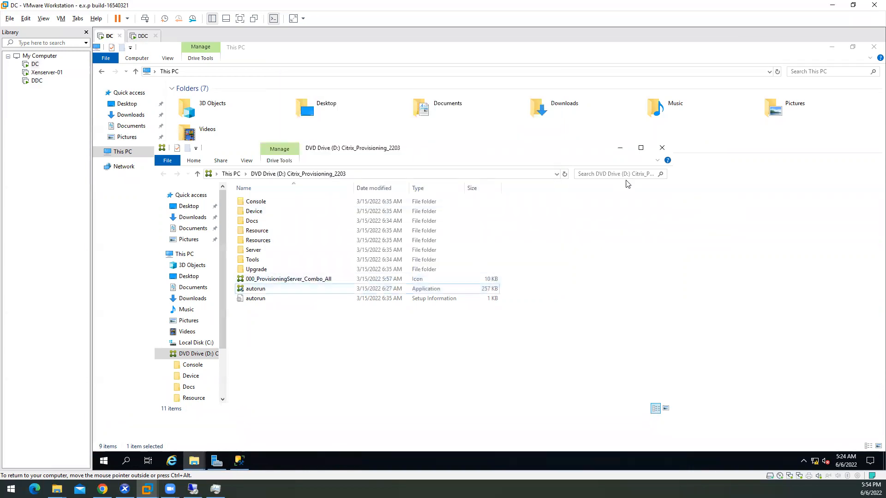
left_click(663, 148)
left_click(397, 250)
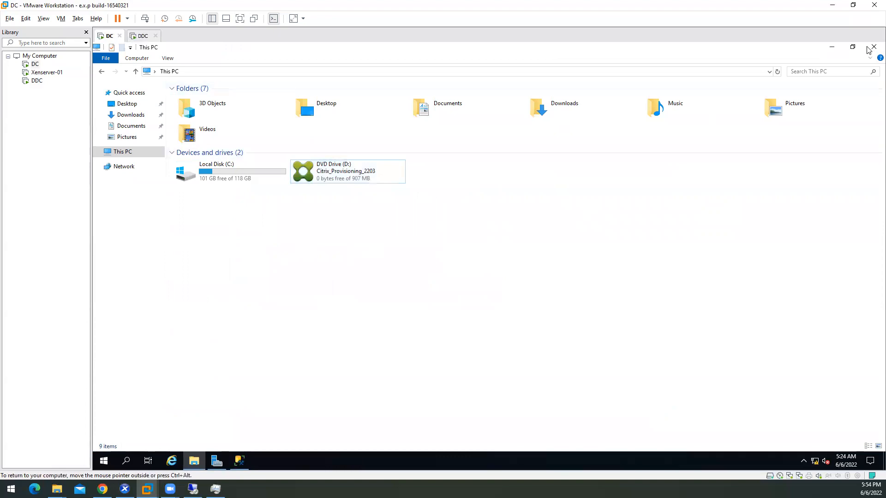
left_click(873, 47)
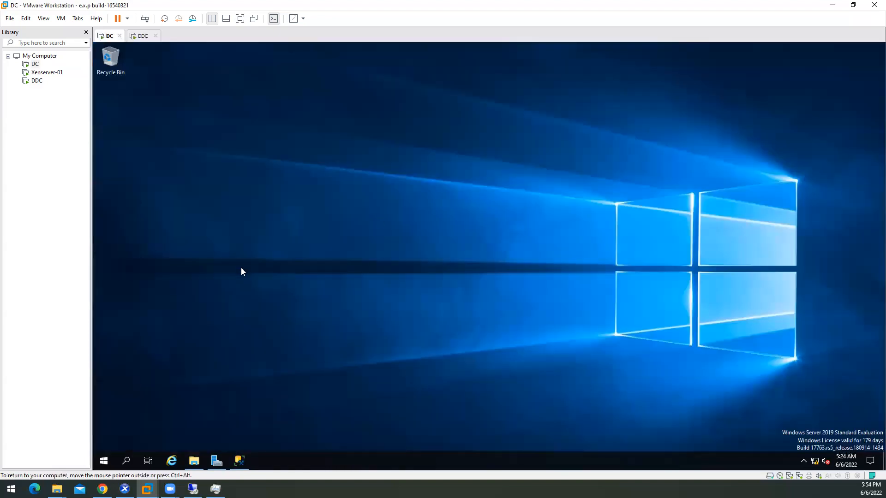
Launch the Citrix Provisioning Console from the Start menu as administrator and maximize it
left_click(104, 461)
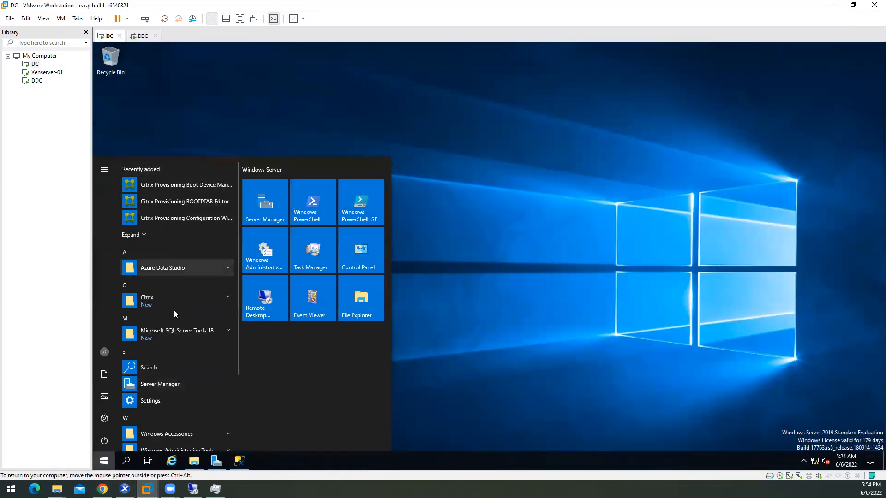
left_click(176, 301)
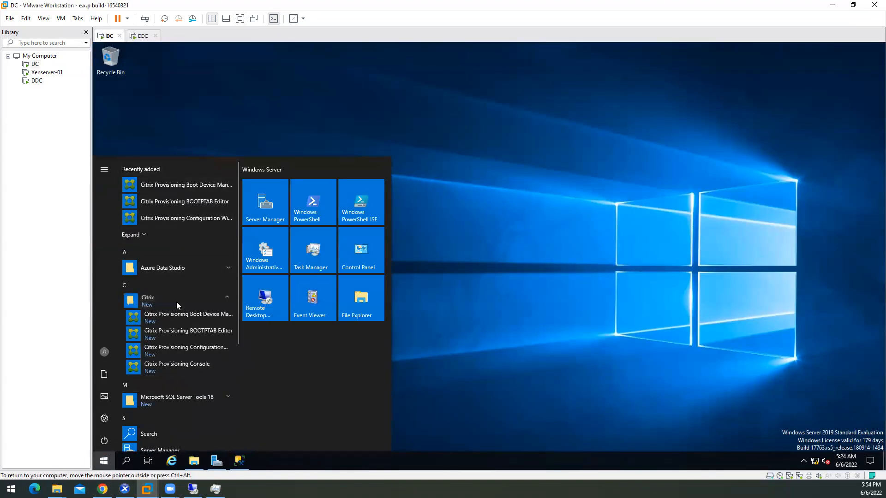
left_click(178, 365)
left_click(411, 311)
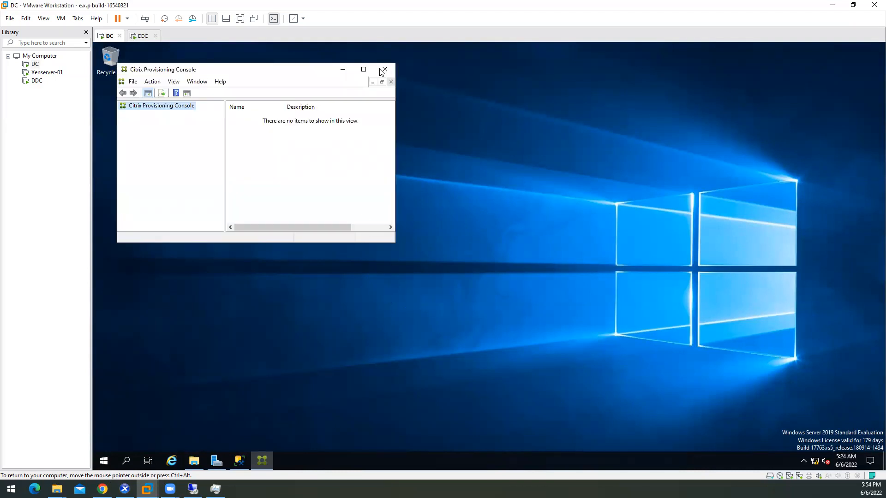
left_click(363, 69)
Connect the console to the farm at 192.168.10.100 with auto-login enabled
right_click(154, 84)
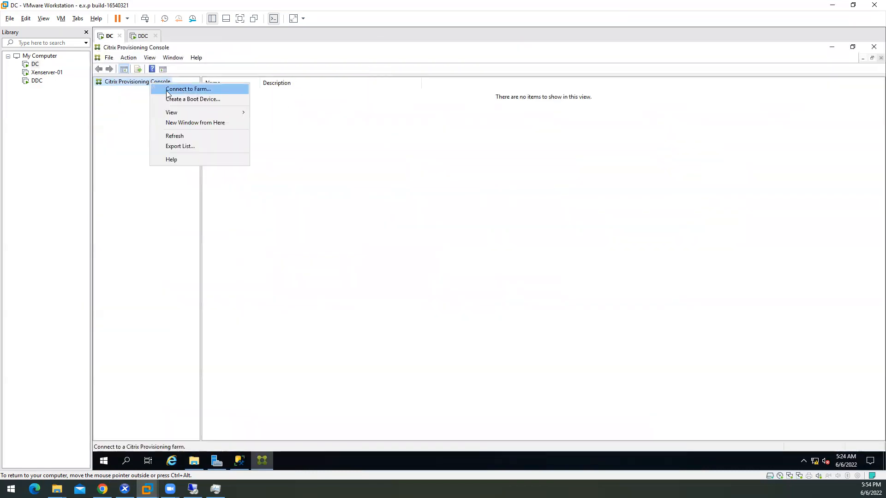
left_click(167, 87)
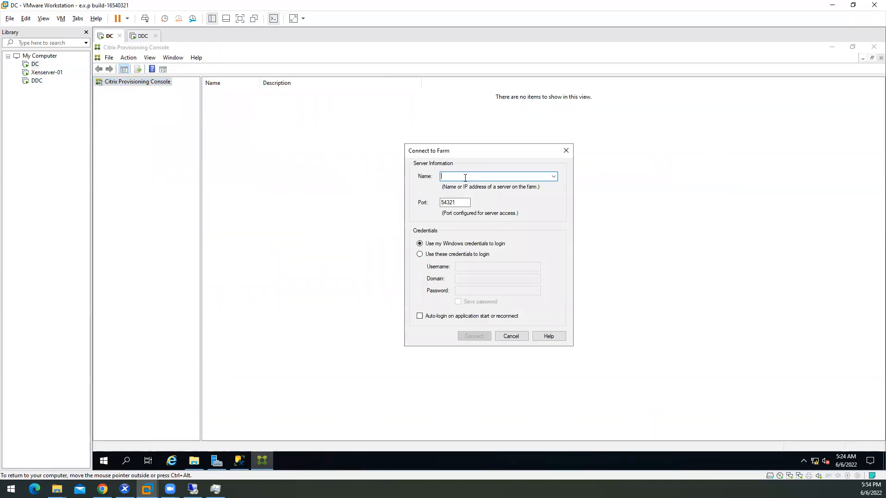
type("192.168.10.")
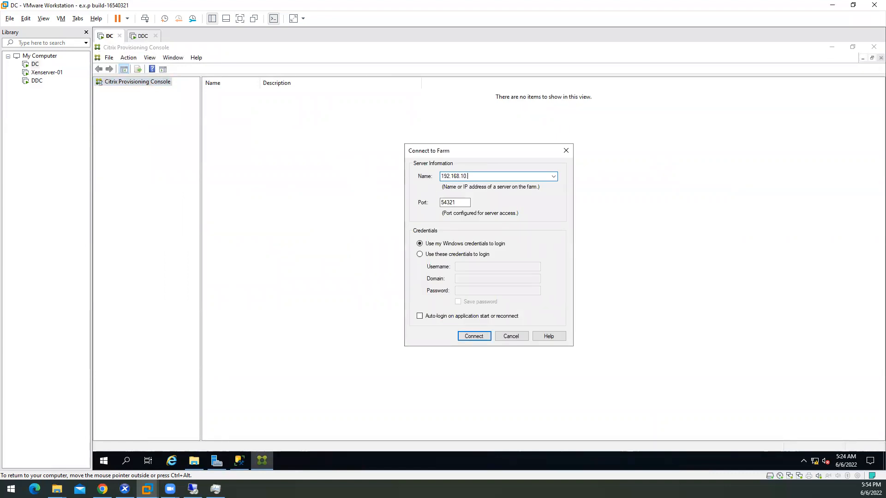
type("100")
left_click(428, 318)
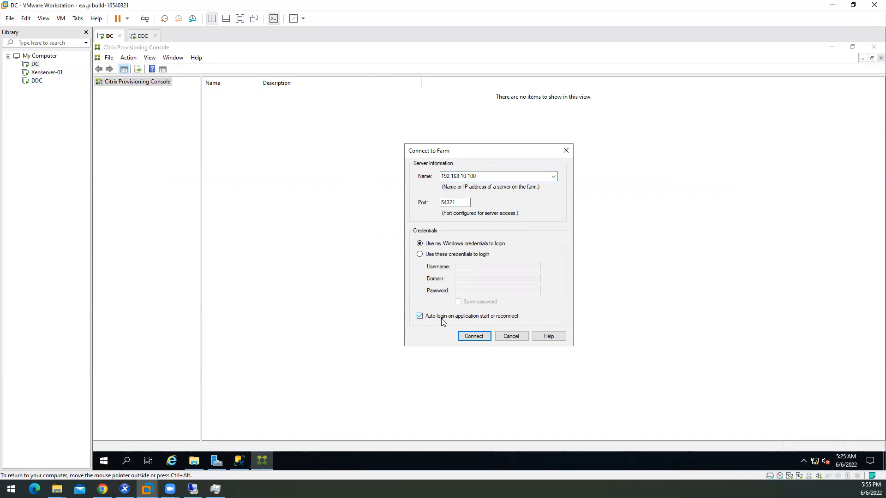
left_click(474, 336)
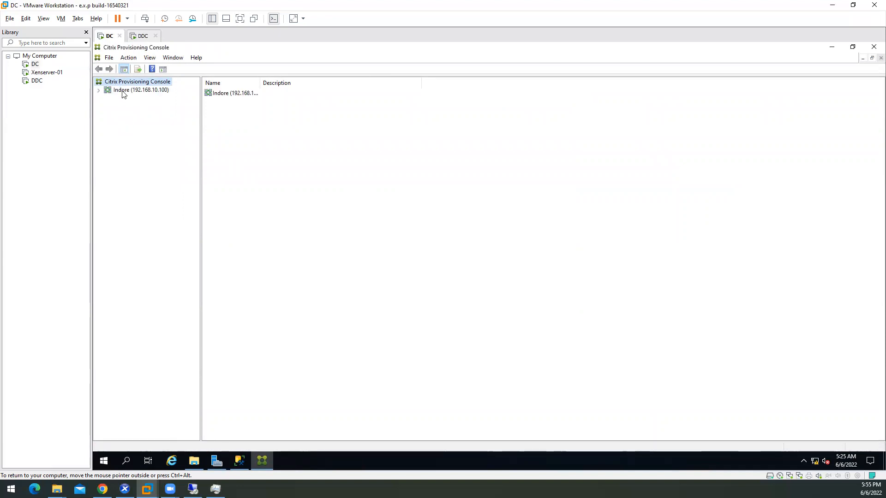
Expand Indore > Sites > Indore-Site, view the Windows collection, then select Hosts
left_click_drag(200, 144, 266, 144)
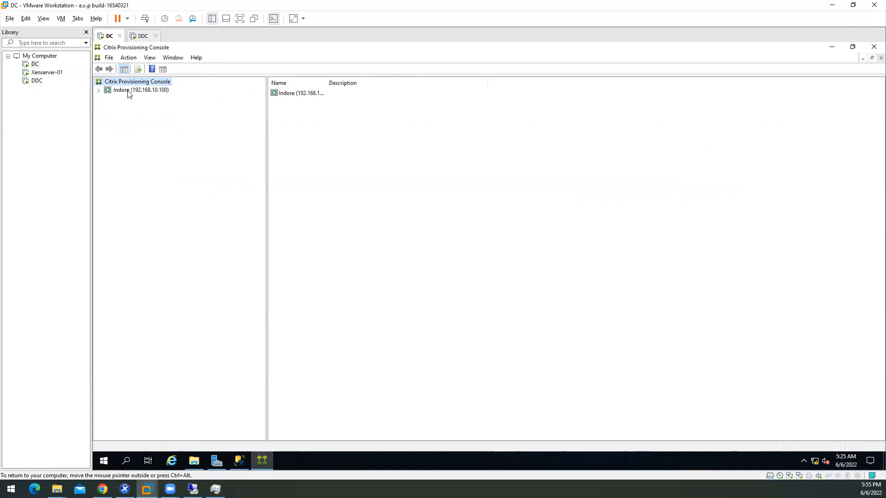
double_click(130, 91)
left_click(128, 99)
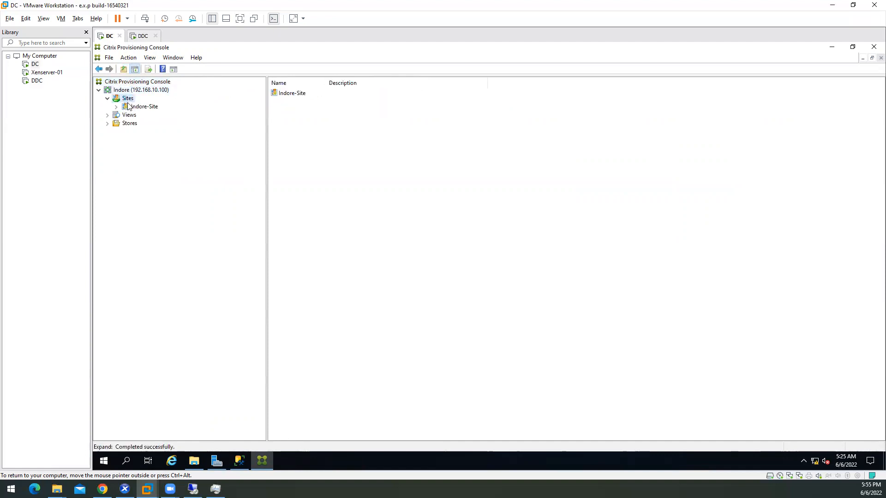
double_click(137, 106)
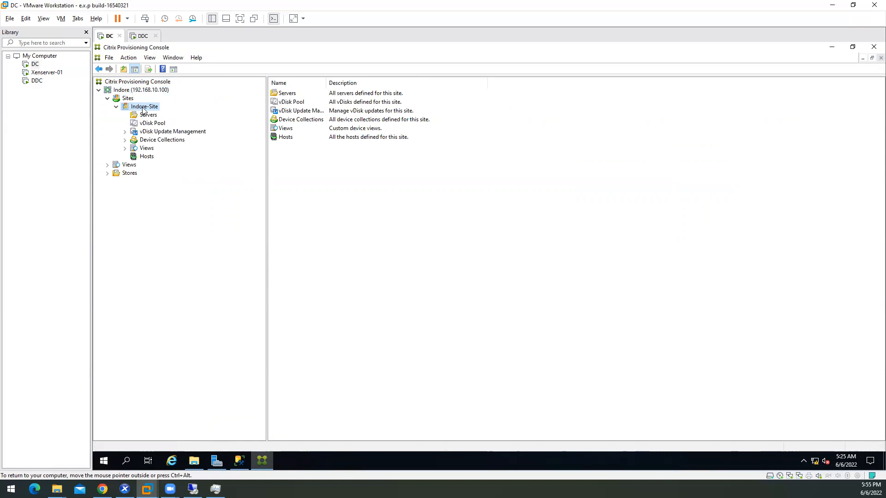
double_click(148, 141)
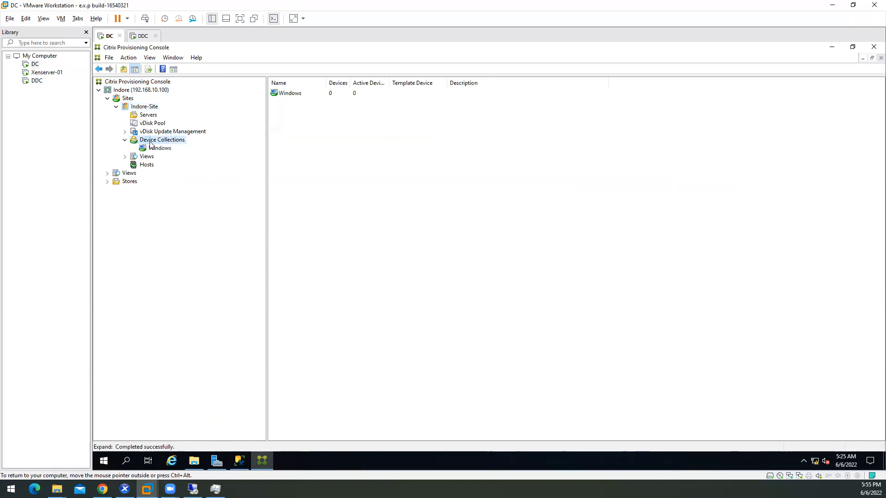
left_click(159, 148)
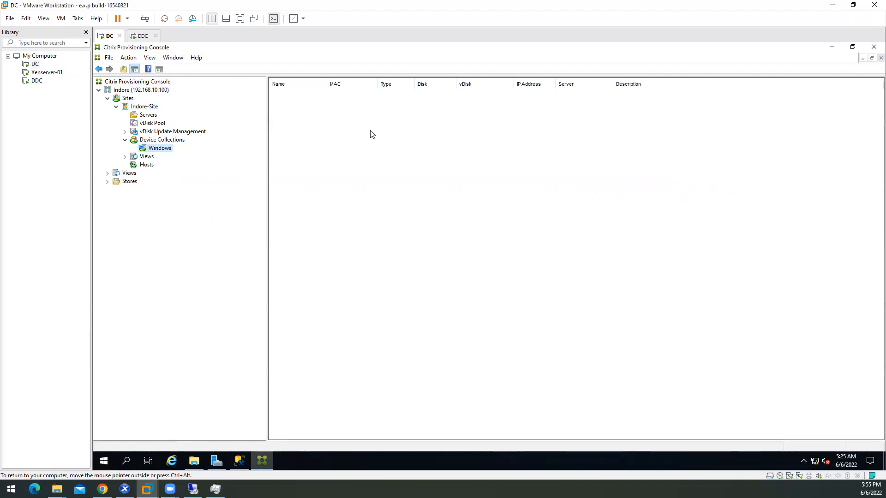
left_click(146, 165)
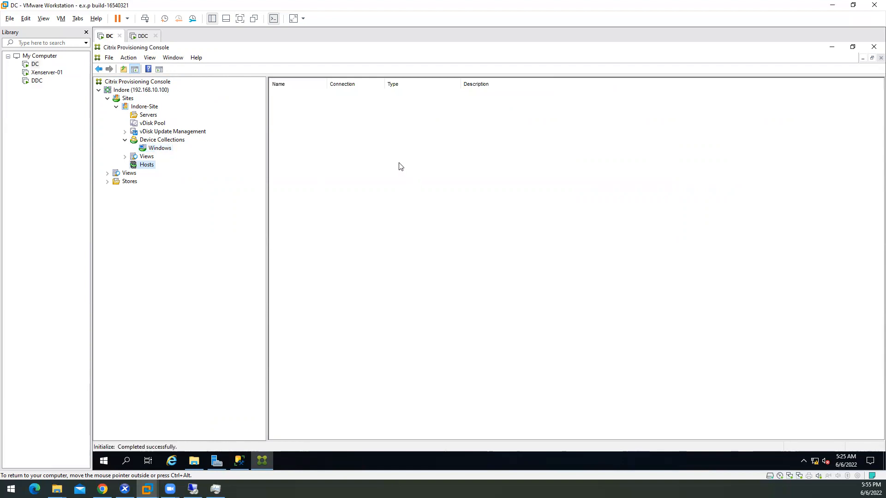
Start a Citrix Hypervisor host connection named Xenserver-01 at address 192.168.10.102
right_click(147, 165)
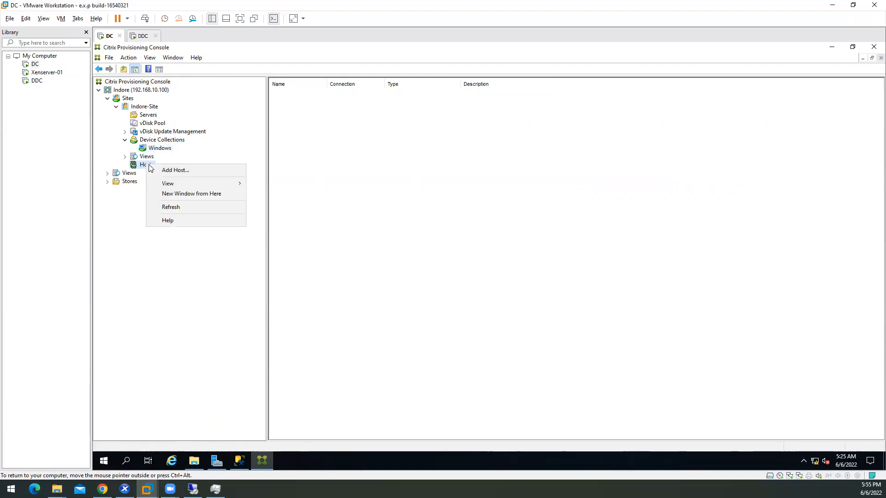
left_click(172, 170)
left_click(531, 323)
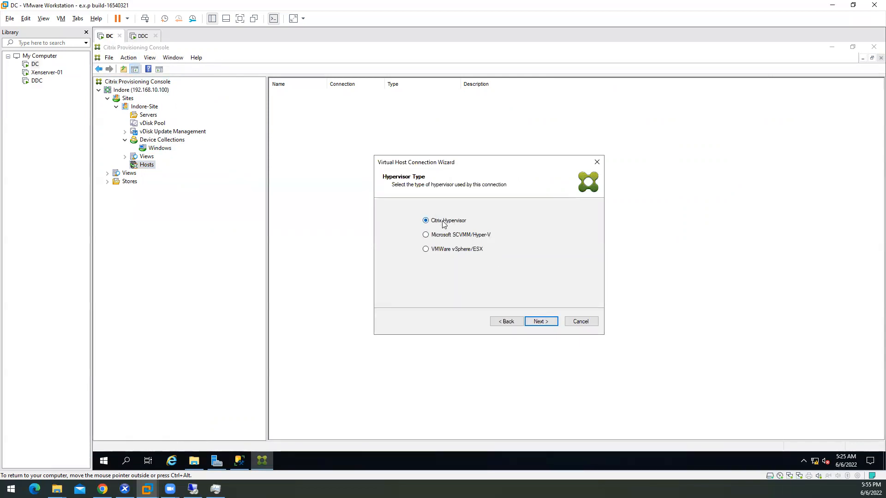
left_click(541, 322)
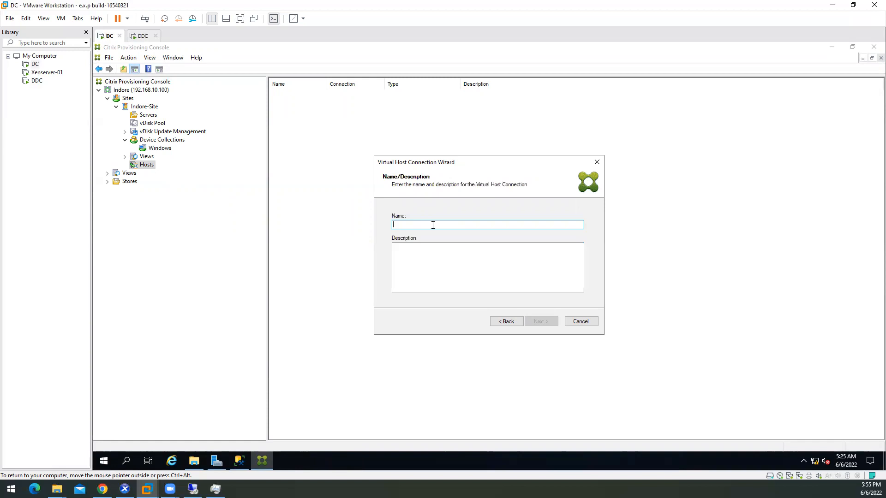
type("Xenserver-01")
left_click(544, 321)
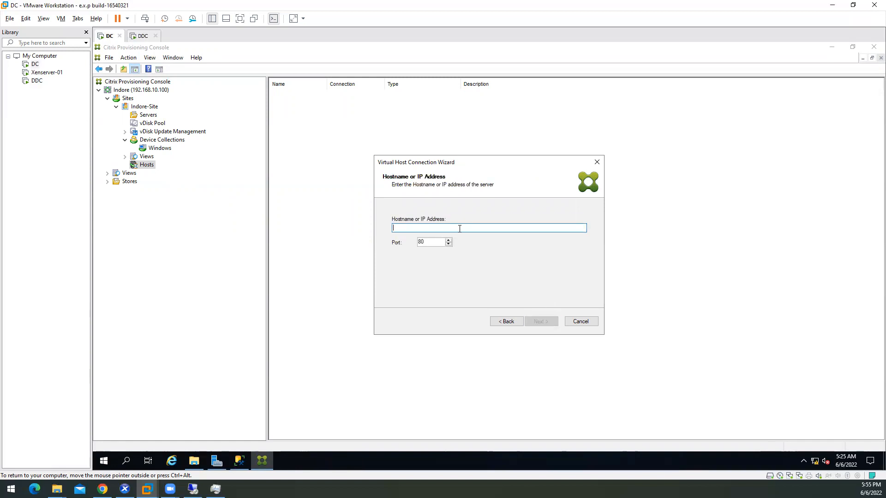
type("192.168.10.102")
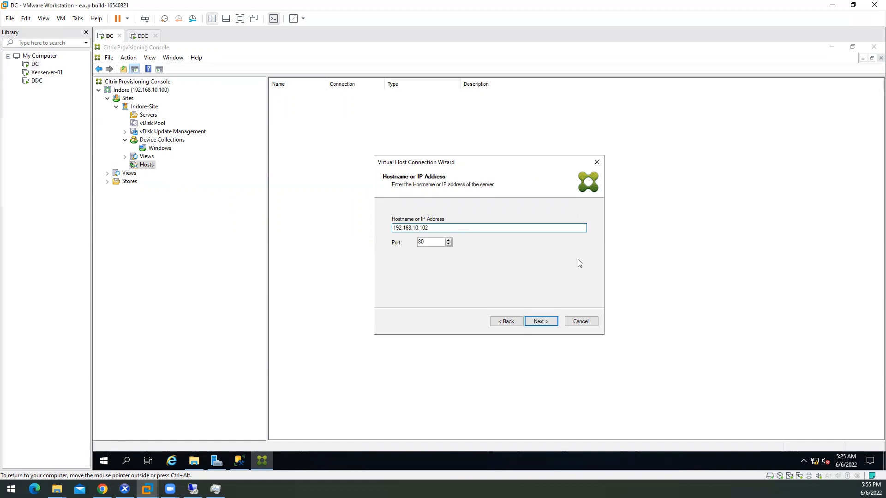
Enter the host's root credentials, verify the connection, and finish adding Xenserver-01
left_click(545, 324)
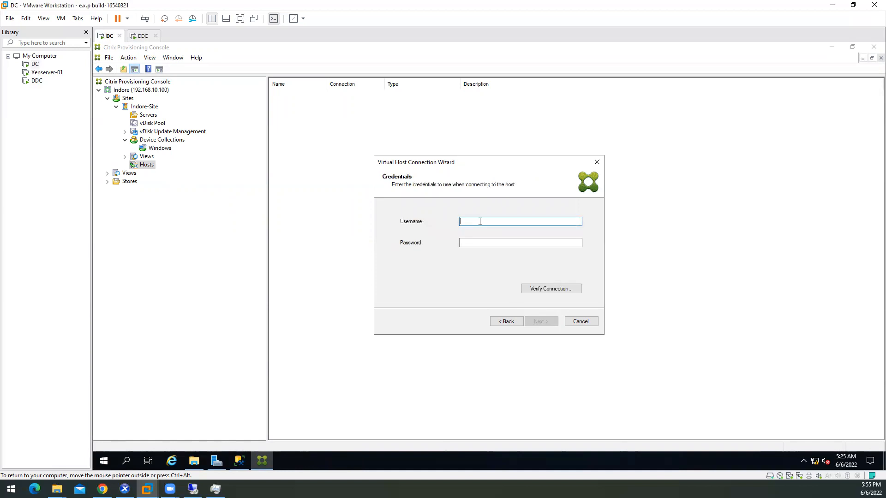
type("root")
key("Tab")
type("**")
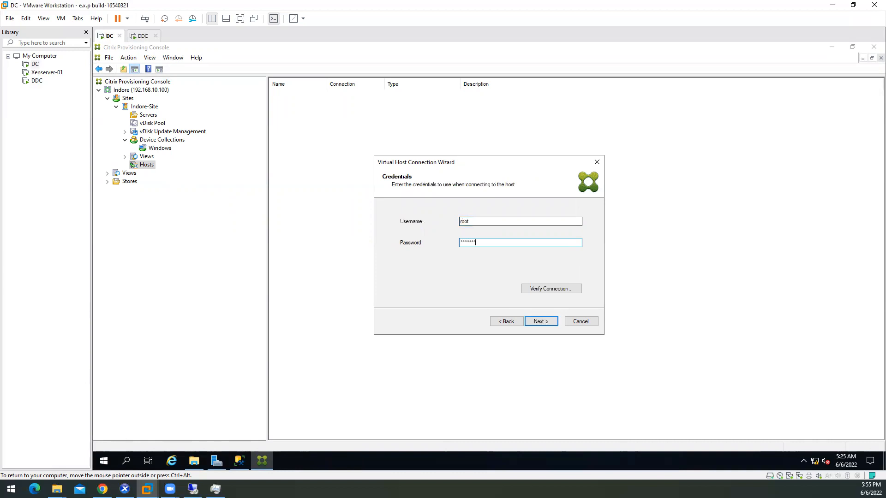
left_click(541, 288)
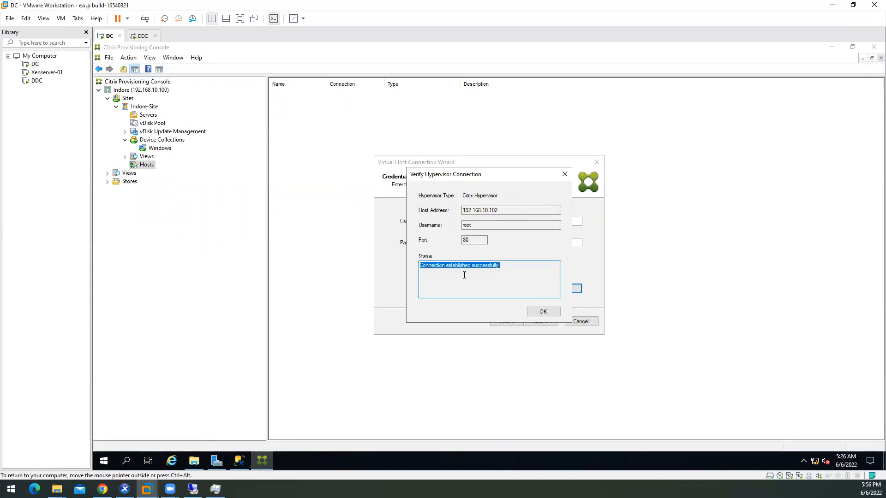
double_click(491, 266)
left_click(540, 312)
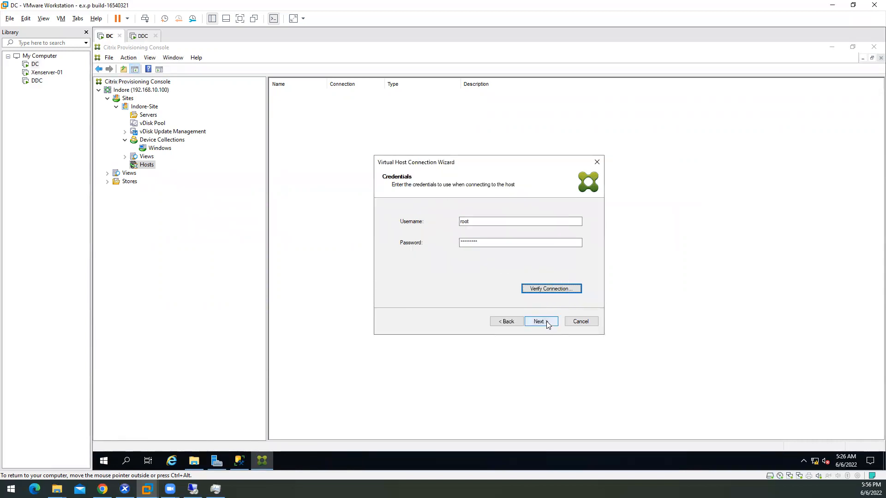
left_click(541, 323)
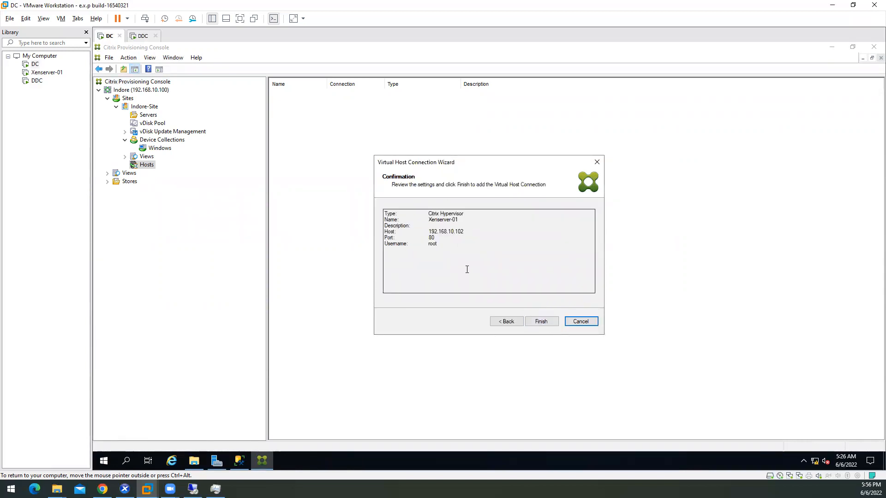
left_click(540, 322)
left_click(312, 96)
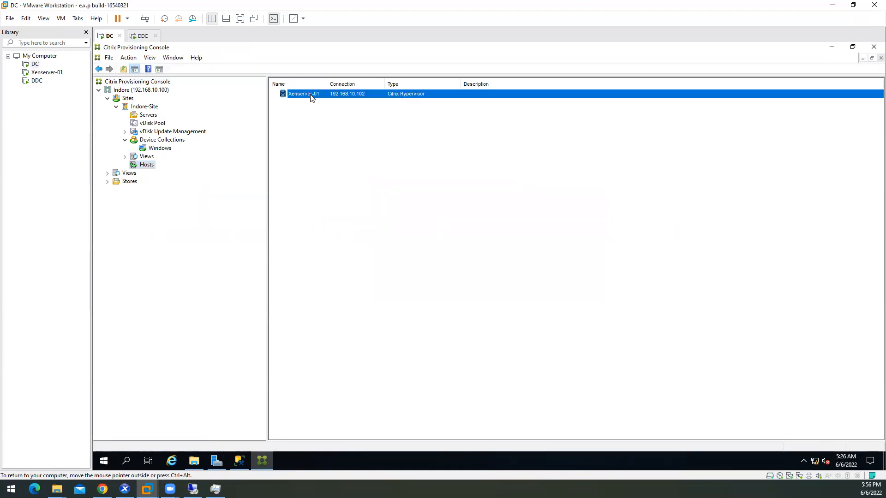
Check the xenserver-01 host in XenCenter and select its entry in the Provisioning Console
left_click(125, 489)
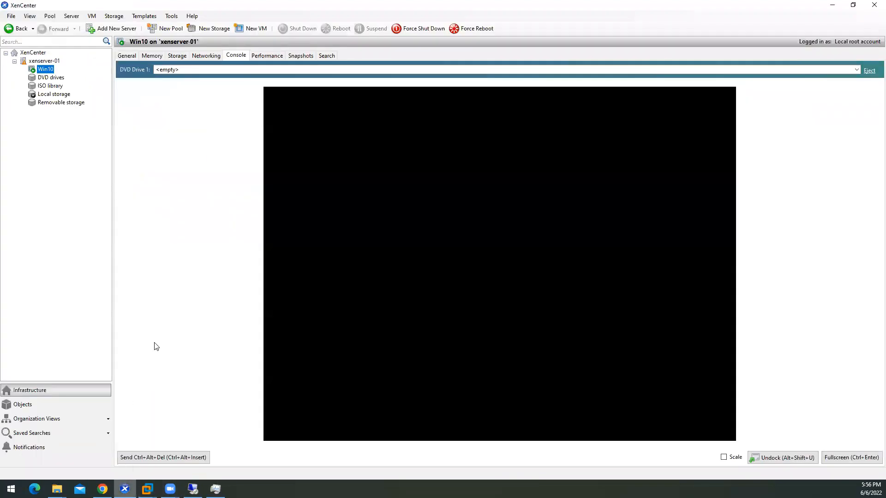
left_click(33, 61)
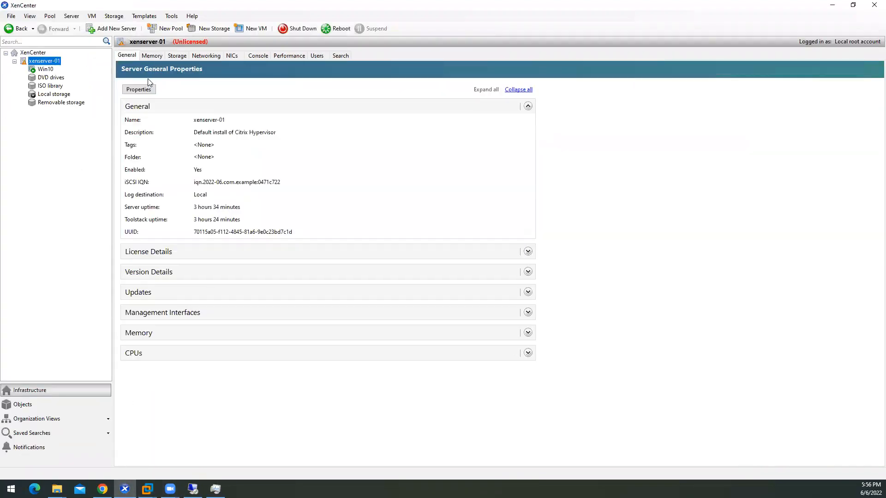
left_click(147, 490)
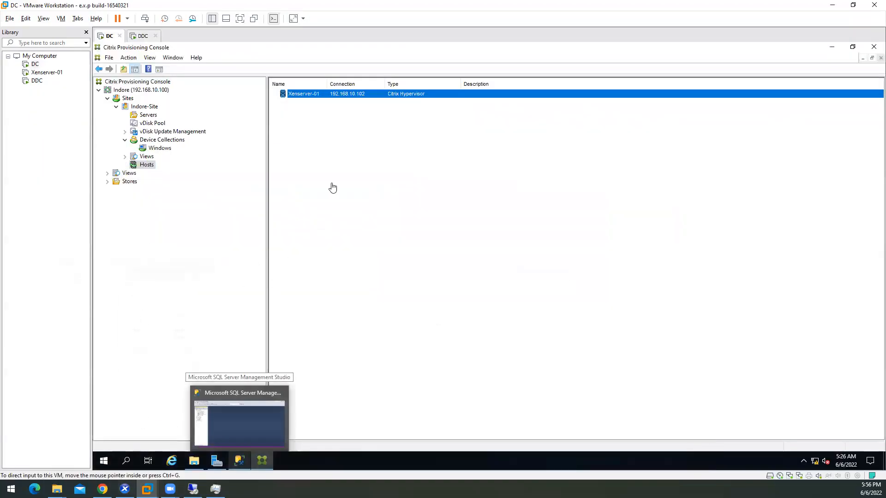
left_click(366, 176)
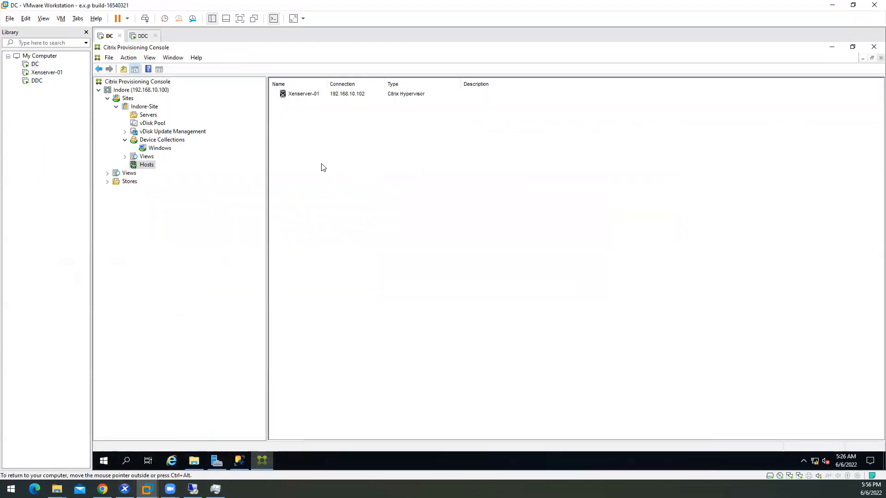
left_click(317, 98)
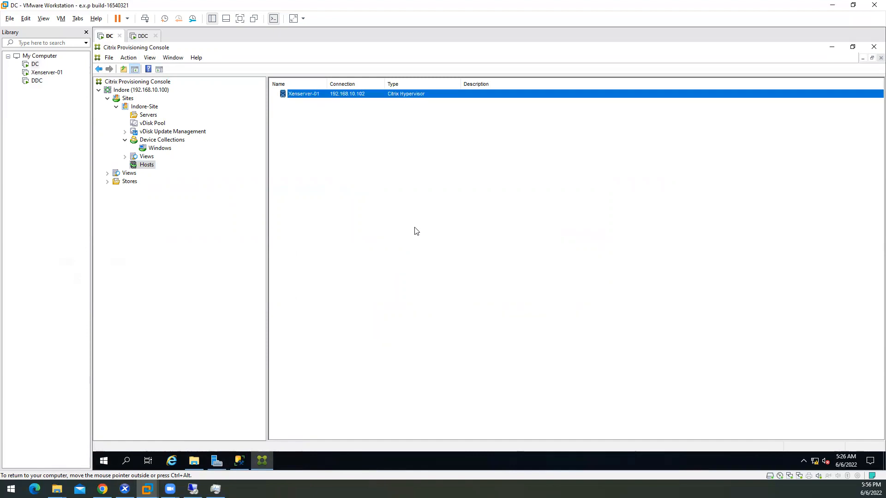
left_click(125, 489)
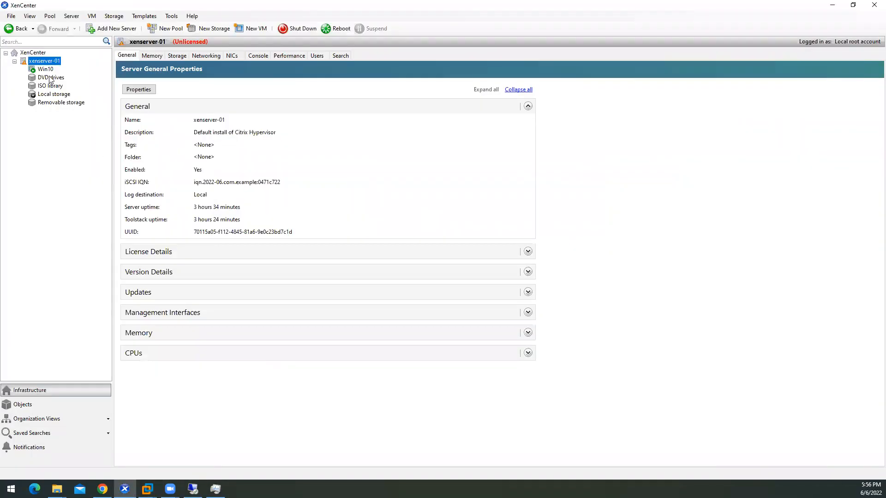
Load Citrix_Provisioning_2203.iso into the Win10 VM's DVD Drive 1 from its console
left_click(42, 69)
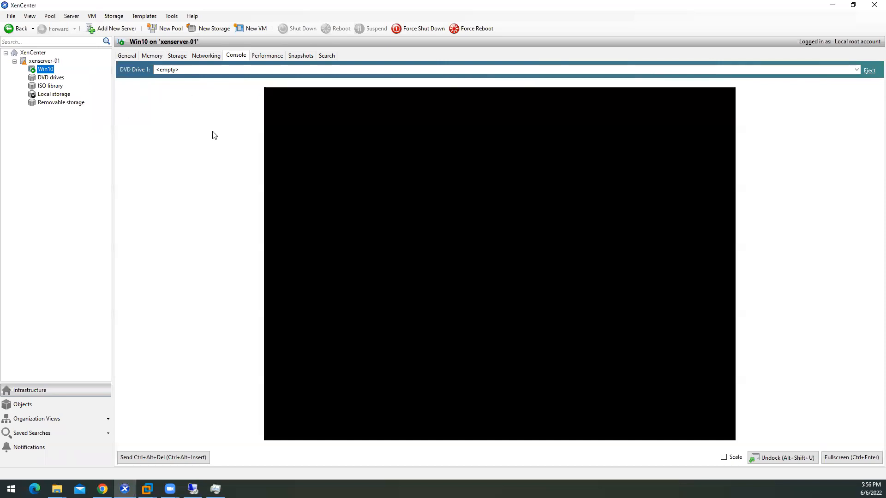
left_click(463, 212)
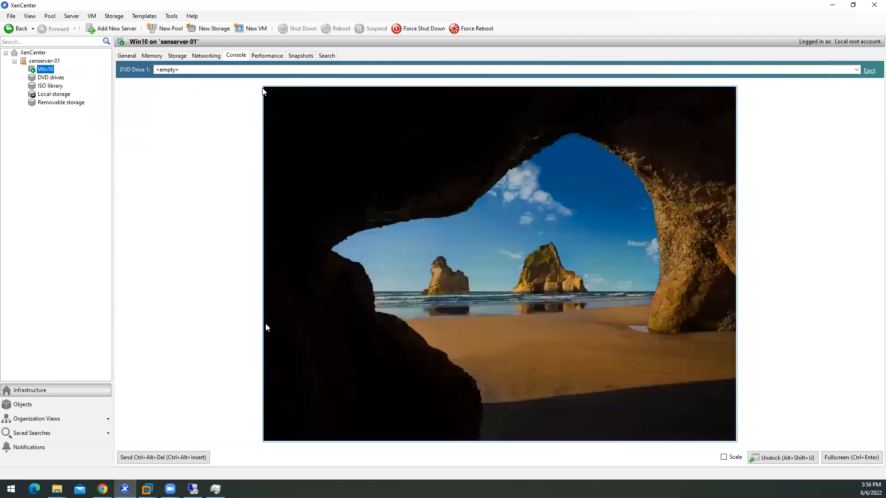
left_click(194, 70)
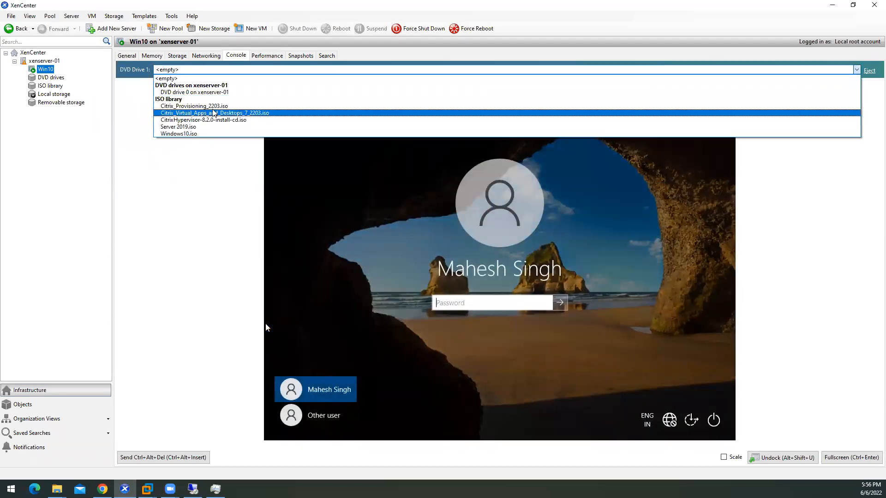
left_click(210, 106)
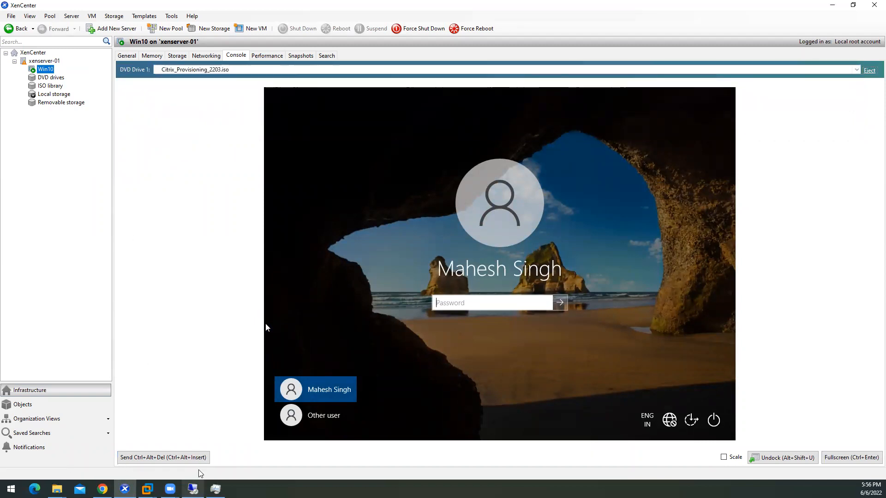
Bring up the 192.168.10.51 Remote Desktop session and make it fill the screen
mouse_move(193, 490)
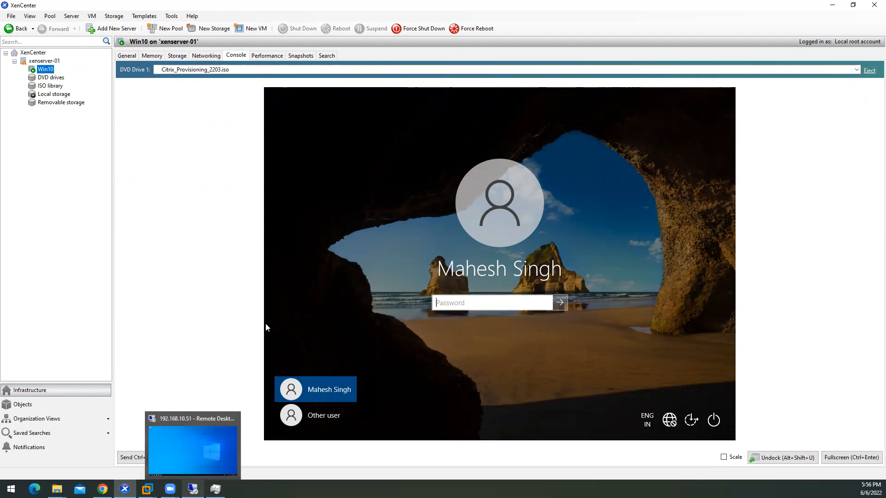
left_click(193, 443)
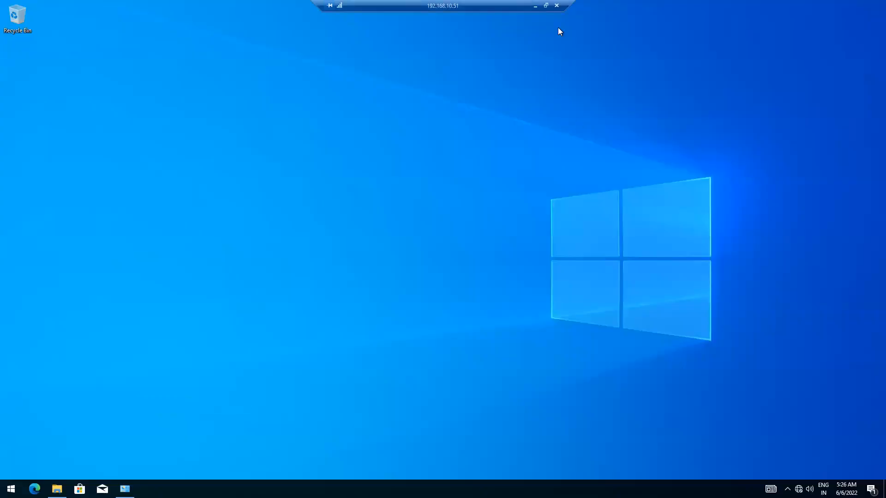
left_click(546, 5)
left_click_drag(509, 113, 473, 74)
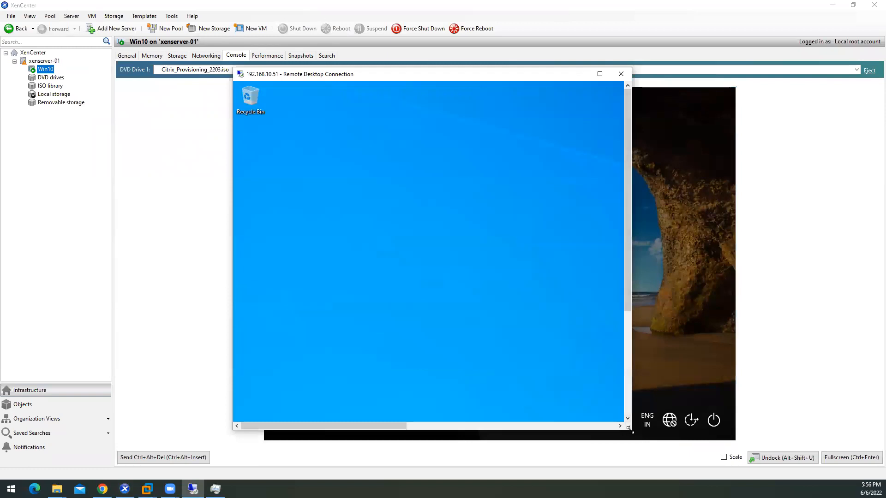
left_click_drag(630, 430, 716, 476)
left_click(686, 74)
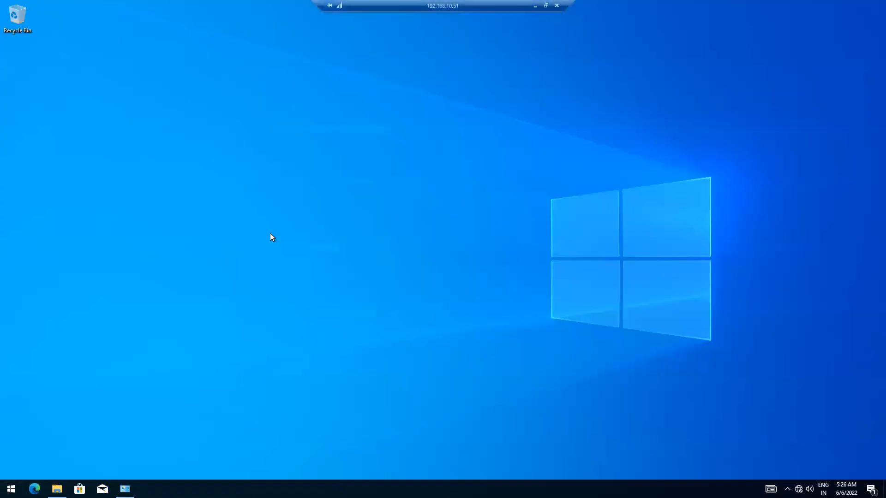
Show This PC with the Citrix_Provisioning_2203 CD drive and open its system properties
left_click(57, 489)
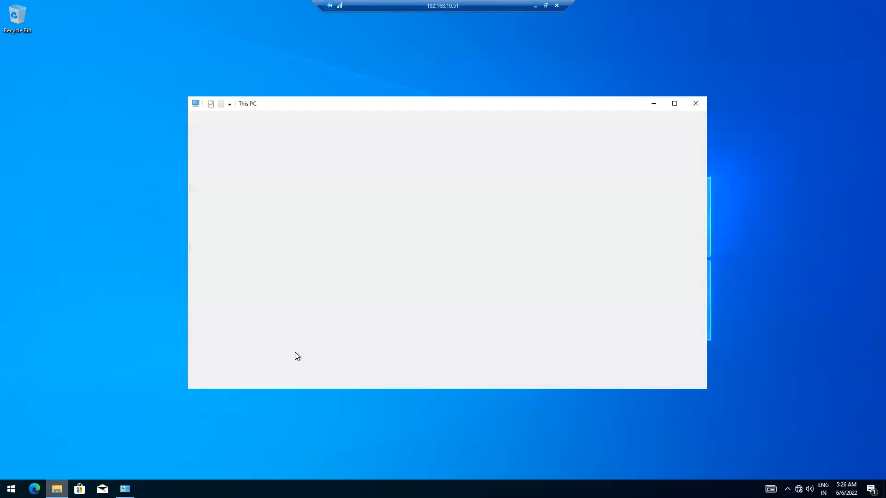
left_click(456, 259)
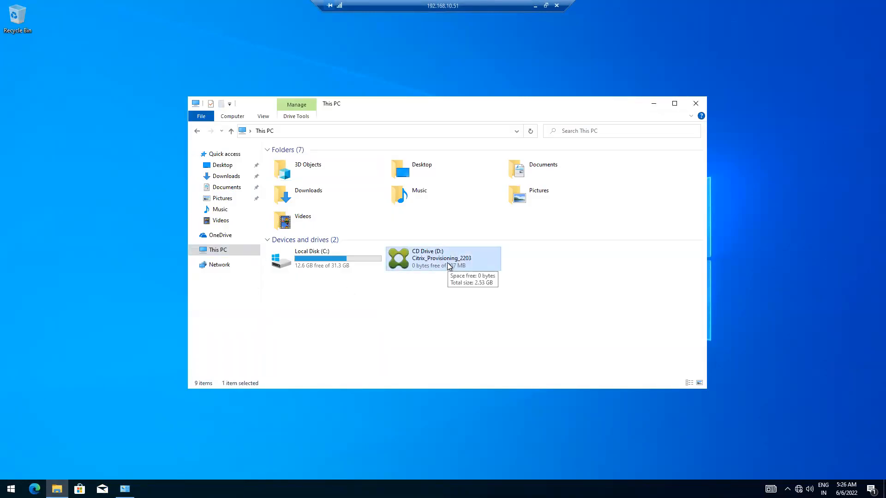
right_click(231, 251)
left_click(269, 374)
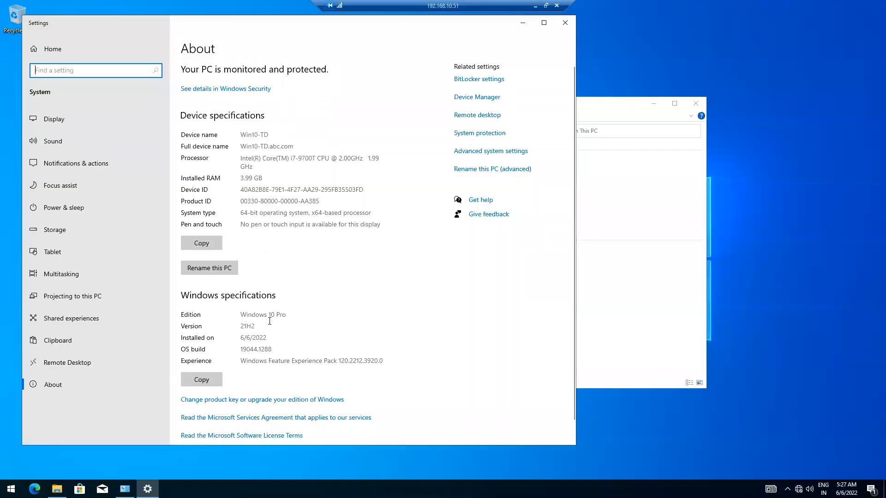
Select the device name Win10-TD in the About settings, then close it
mouse_move(248, 134)
left_mouse_down()
mouse_move(271, 135)
mouse_move(242, 133)
left_mouse_up()
left_click(271, 134)
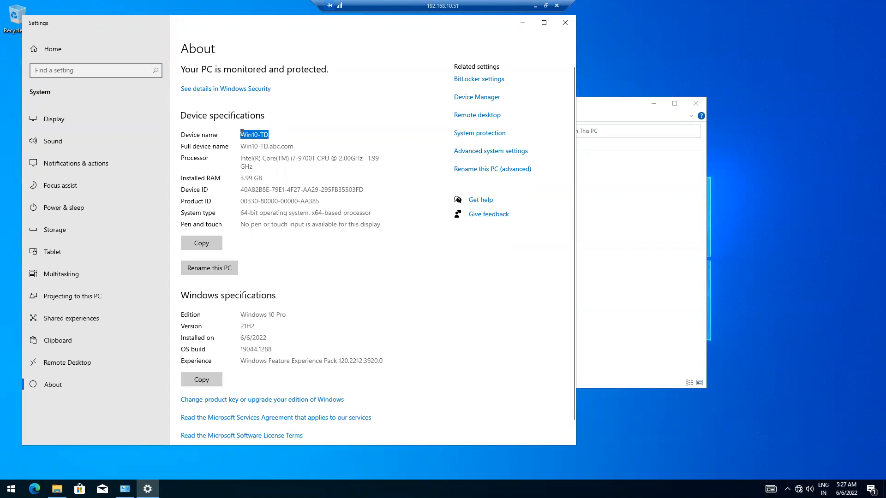
double_click(266, 135)
left_click(565, 22)
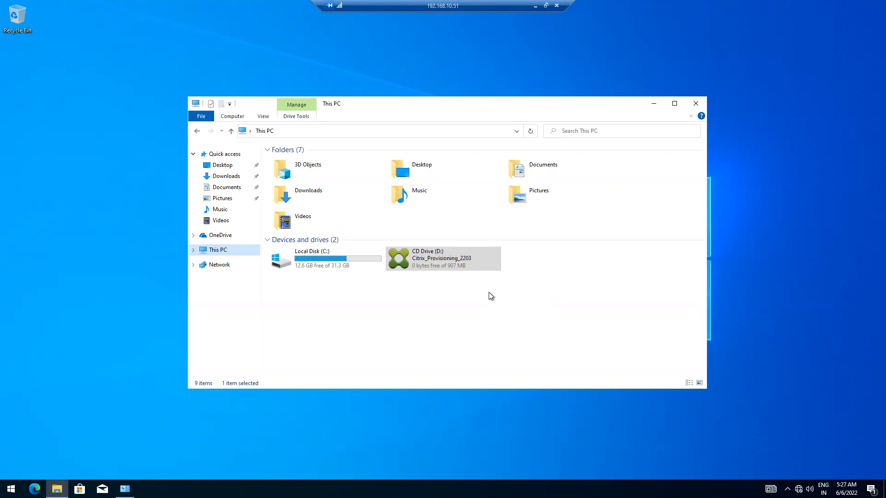
Run the Citrix Provisioning installer from CD Drive (D:) and allow the autorun in UAC
right_click(425, 257)
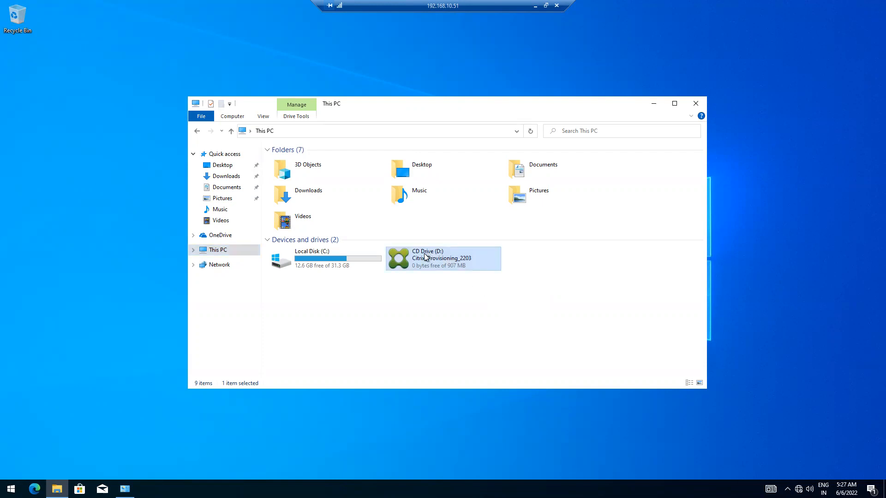
left_click(454, 260)
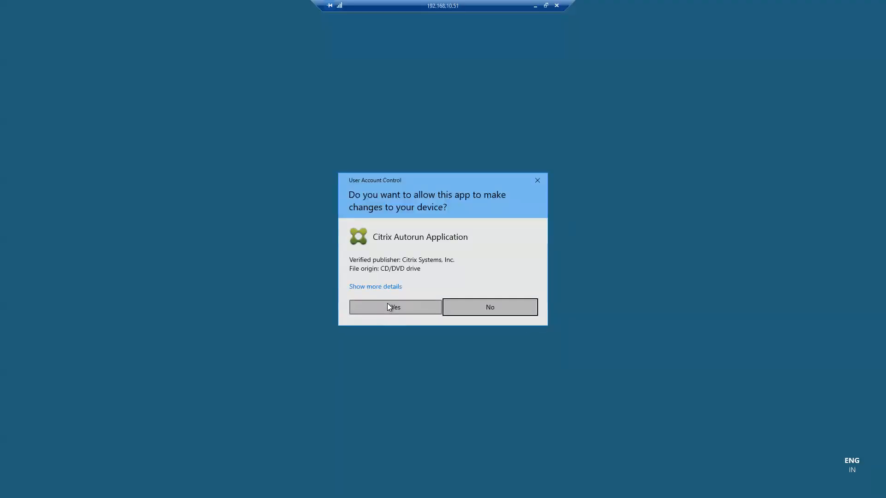
left_click(390, 306)
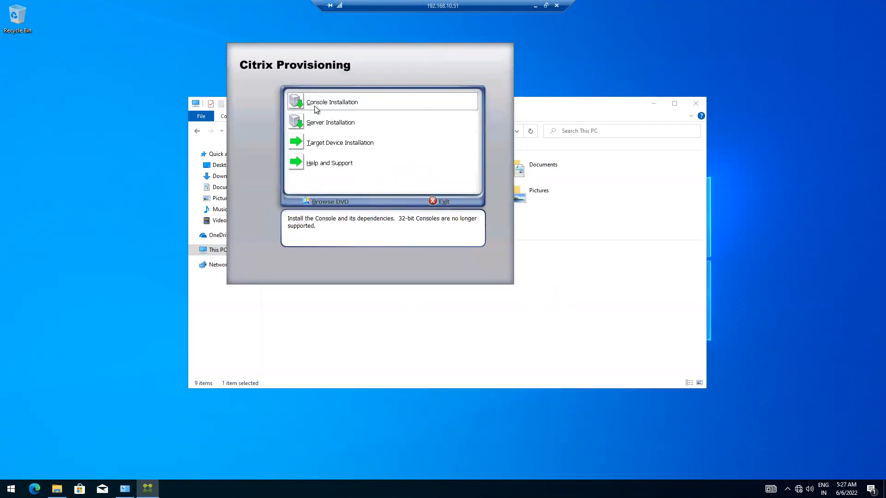
Start the Target Device x64 2203.0.0 installer and accept the licence agreement
left_click(323, 145)
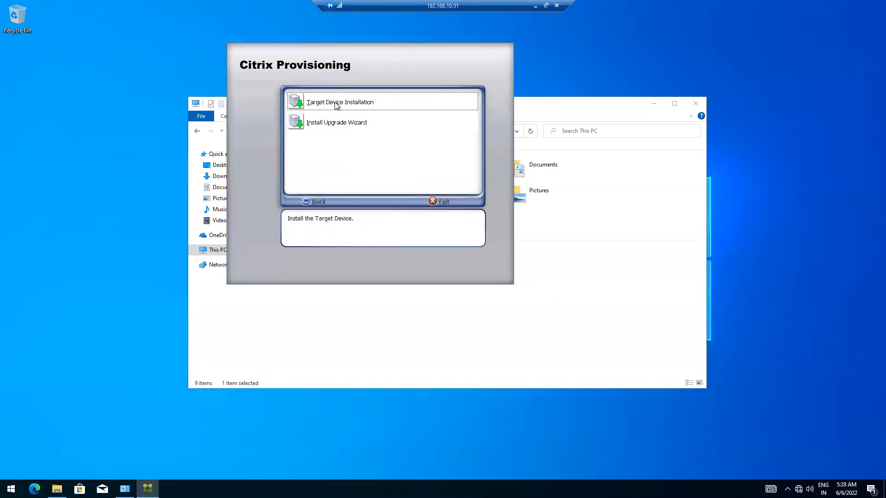
left_click(359, 105)
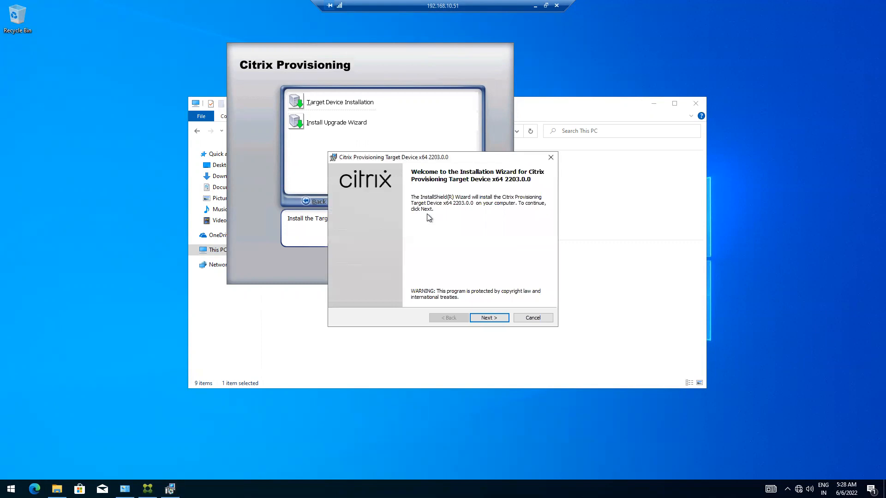
left_click(478, 318)
left_click(384, 285)
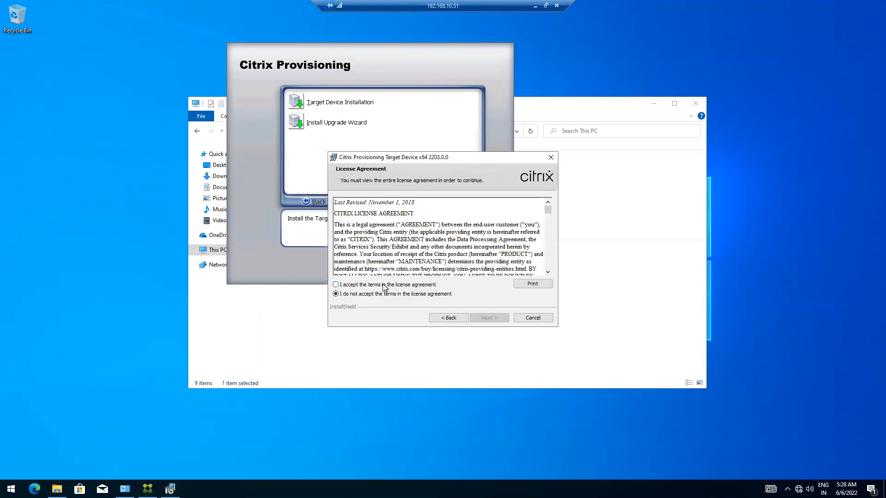
left_click(484, 321)
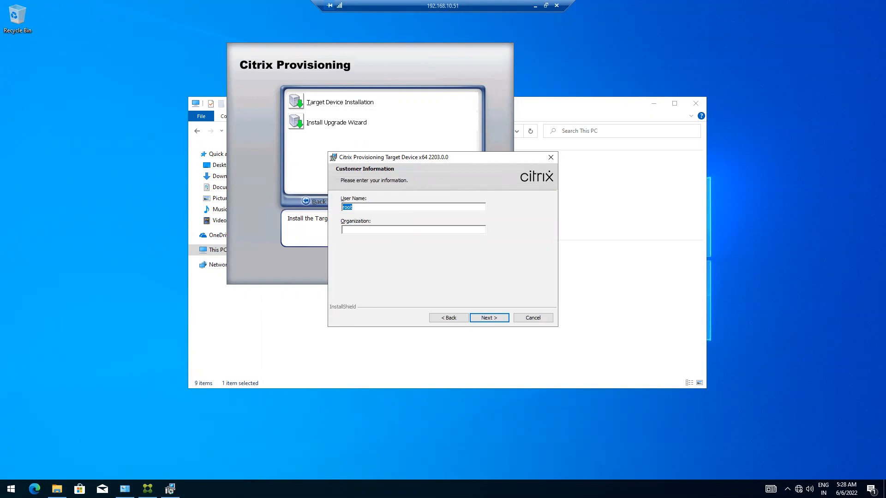
Install with the default customer info and folder, enabling Launch Imaging Wizard afterward
left_click(11, 489)
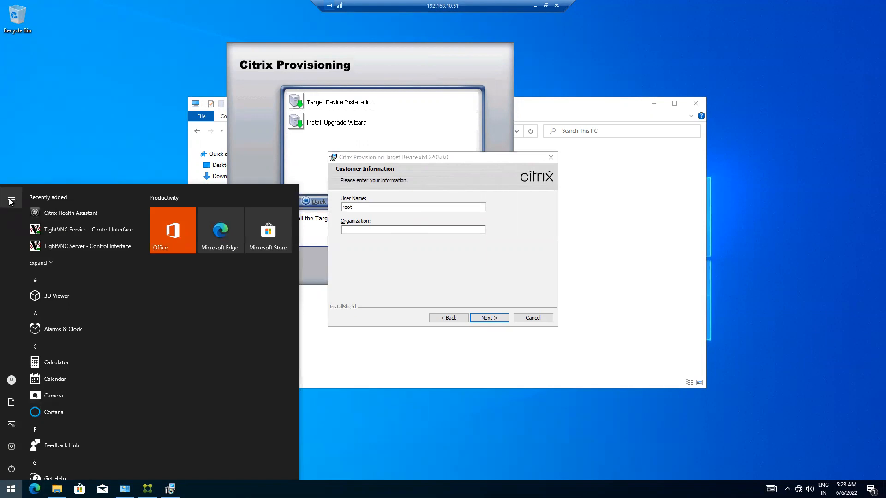
left_click(12, 199)
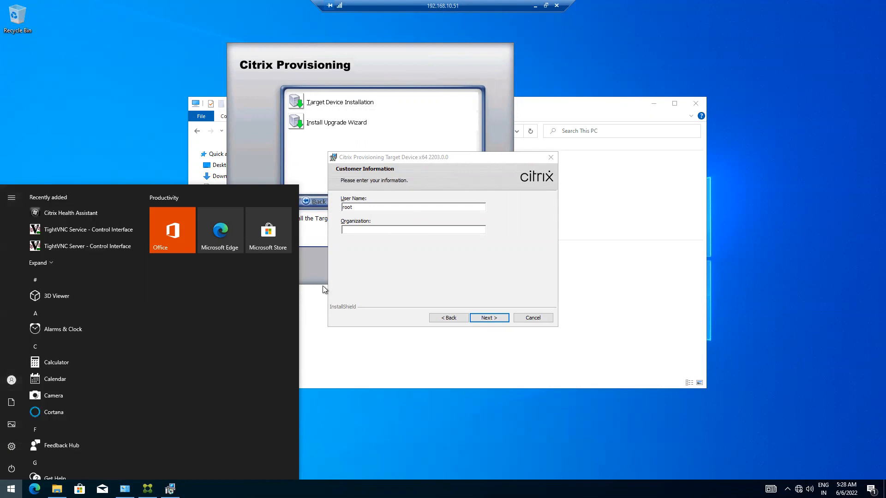
left_click(403, 273)
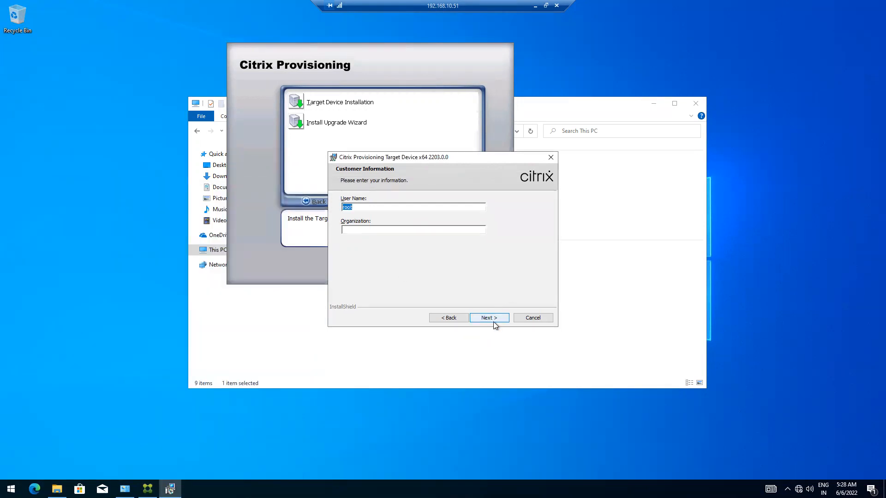
left_click(492, 320)
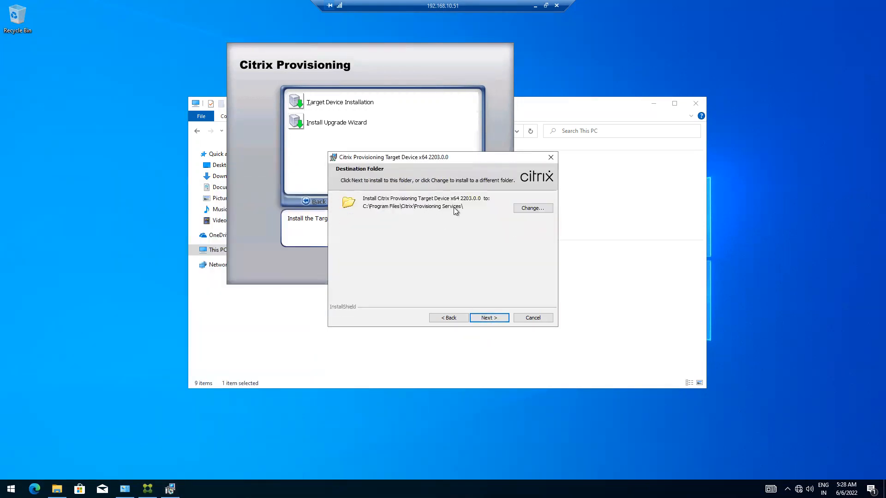
left_click(490, 318)
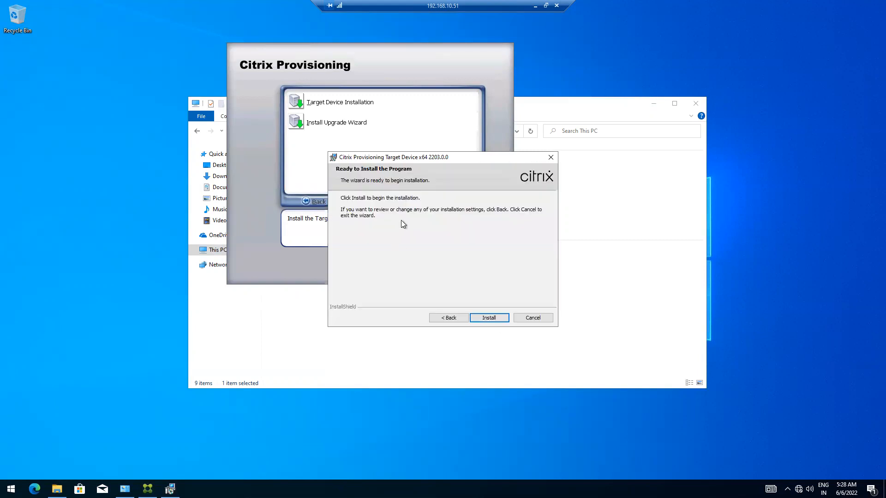
left_click(489, 319)
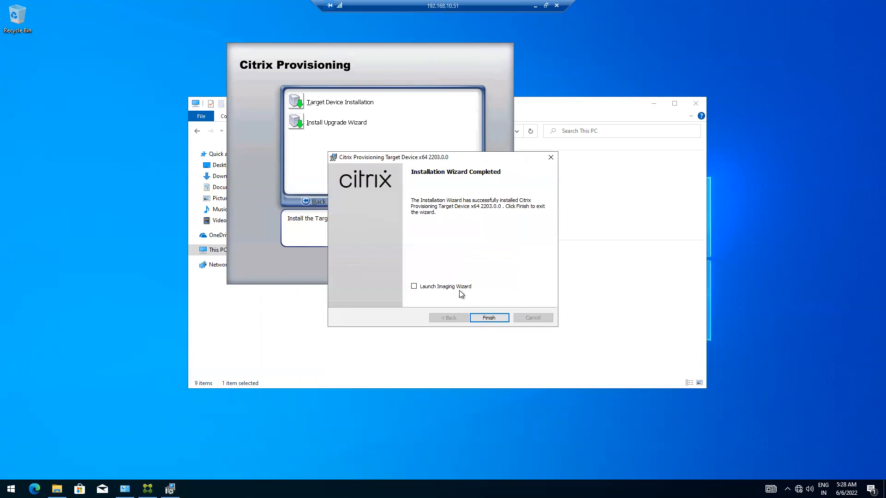
left_click(418, 287)
Open the Imaging Wizard, connect to server 192.168.10.100, and keep Create a vDisk
left_click(489, 318)
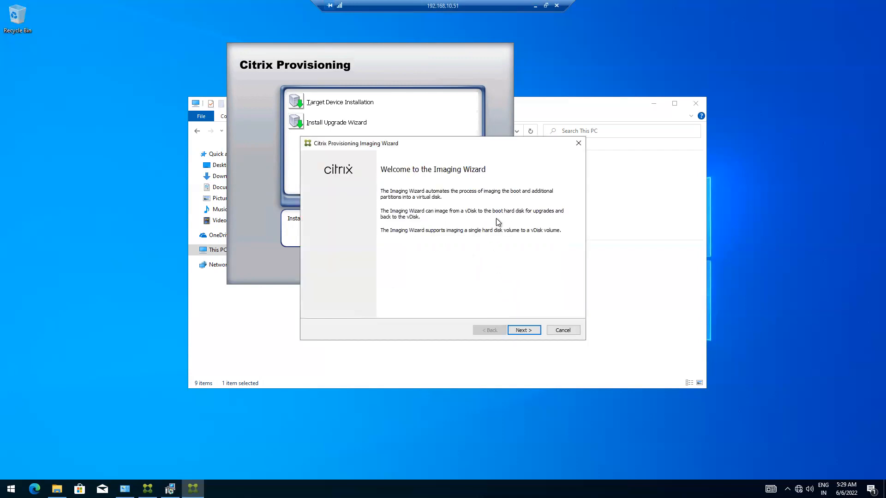
left_click(522, 333)
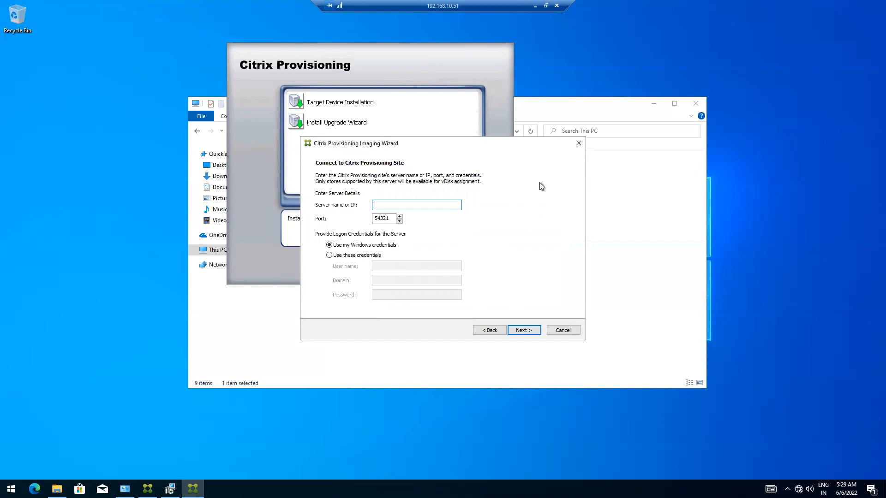
type("192.168.10.100")
left_click(517, 331)
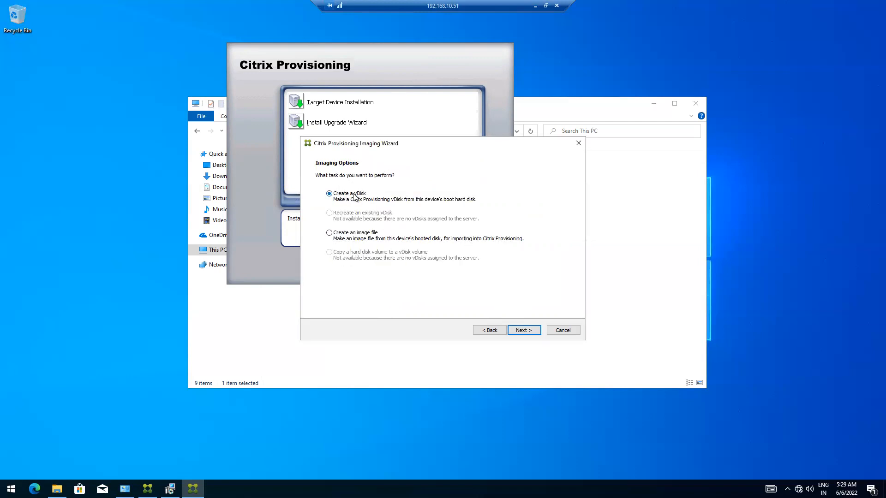
left_click(522, 331)
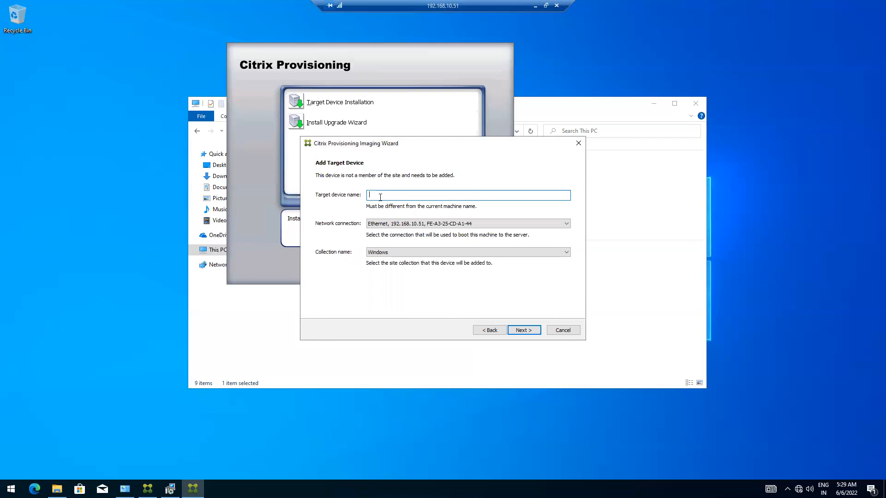
Name the target device Win10-TD-001
type("Win")
type("10-TD-001")
left_click(522, 331)
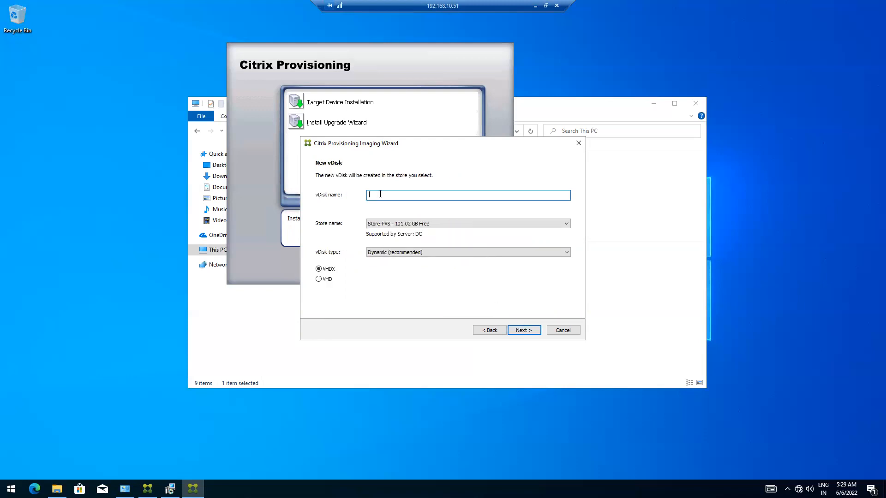
Define vDisk Win10-TD-vDisk on Store-PVS as a Dynamic VHD
type("Win10-TD-vDisk")
left_click(397, 226)
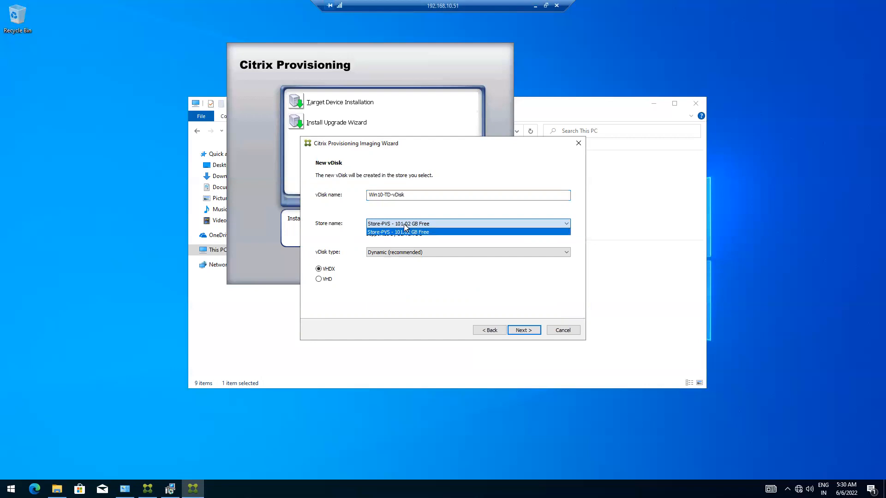
left_click(403, 223)
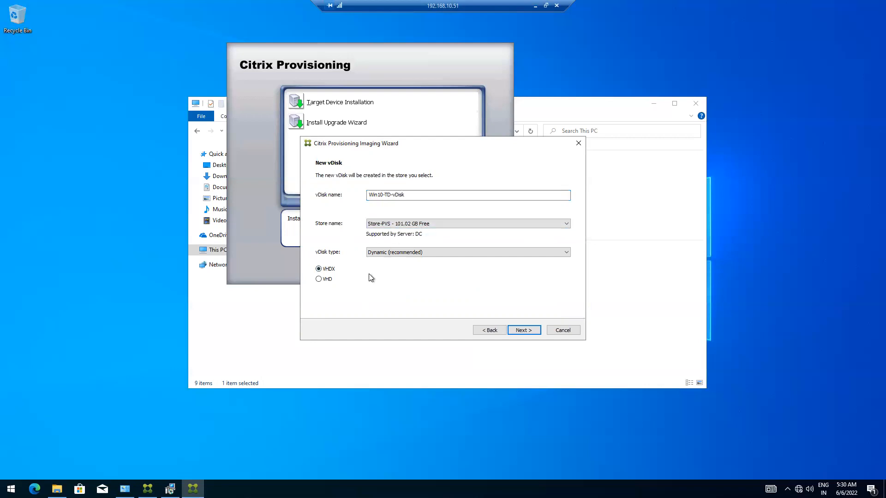
left_click(318, 279)
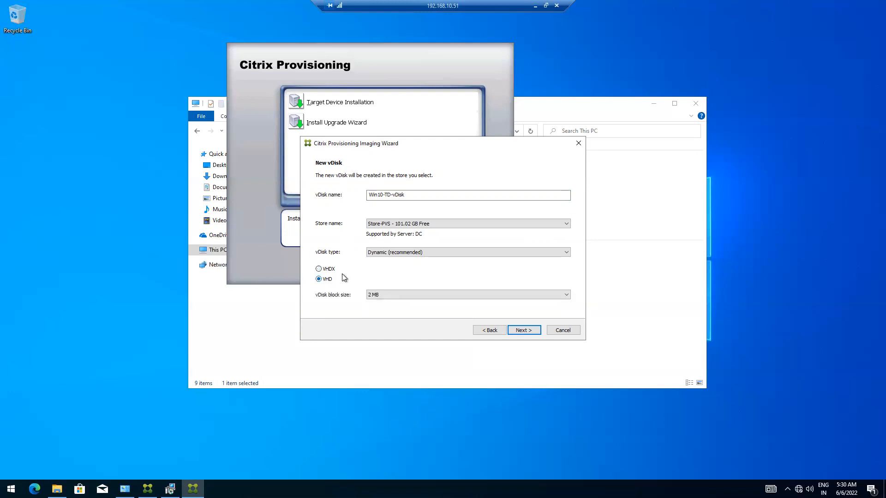
left_click(404, 252)
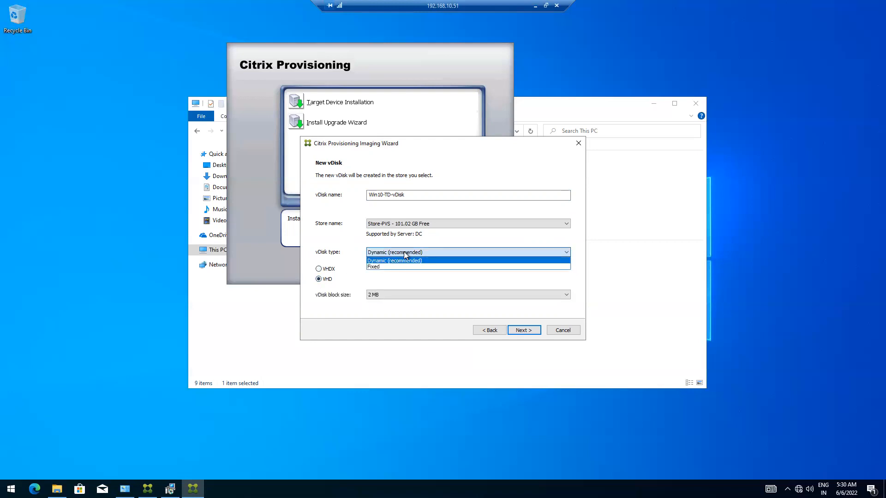
left_click(403, 252)
left_click(525, 333)
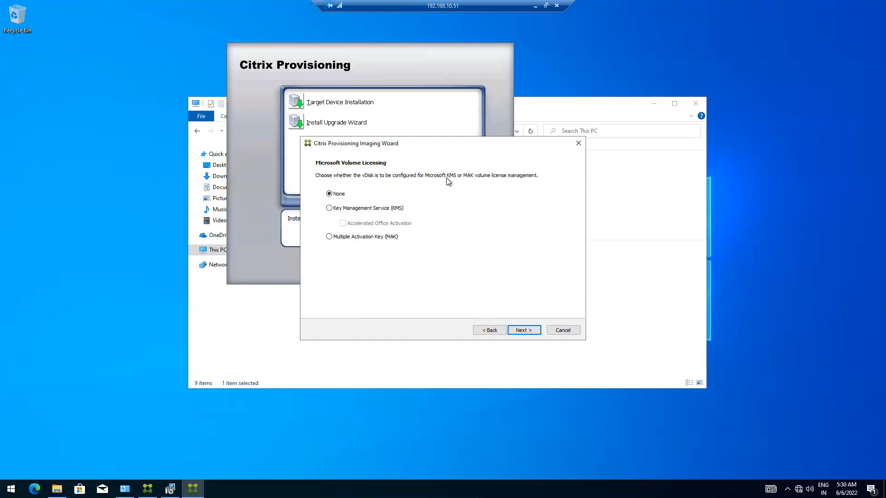
Skip volume licensing, image the entire boot disk without optimization, and create the vDisk
left_click(523, 331)
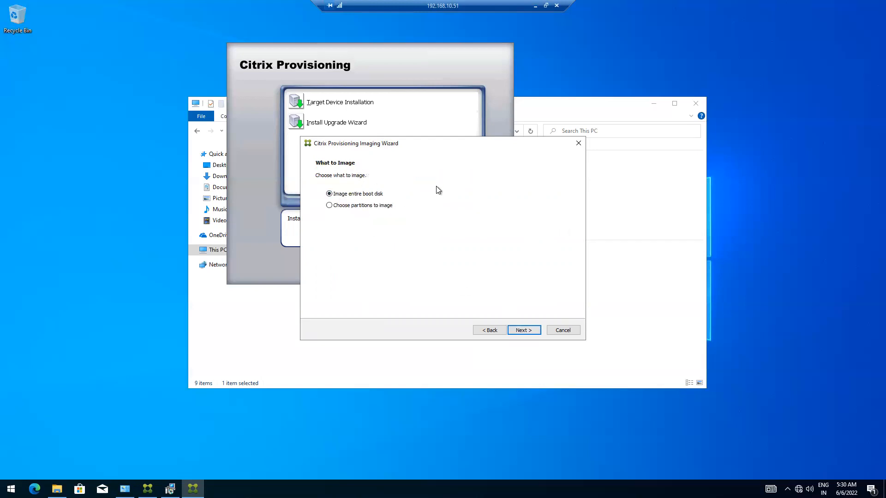
left_click(525, 330)
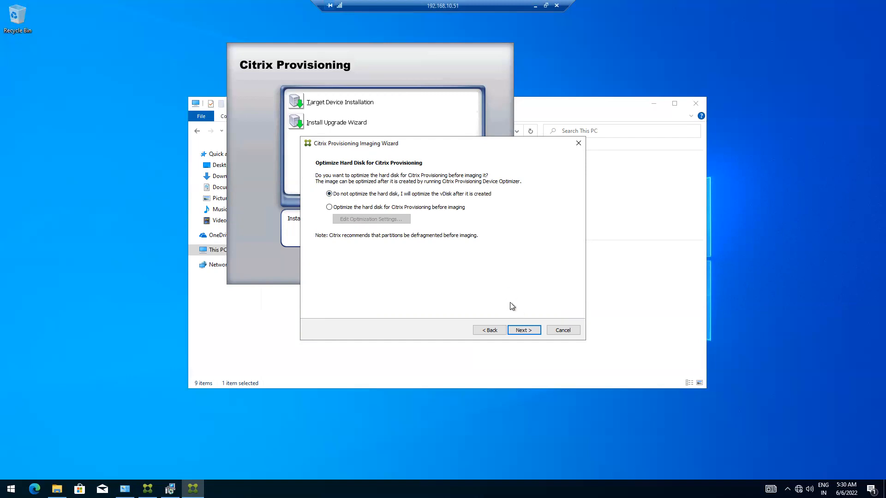
left_click(406, 208)
left_click(390, 220)
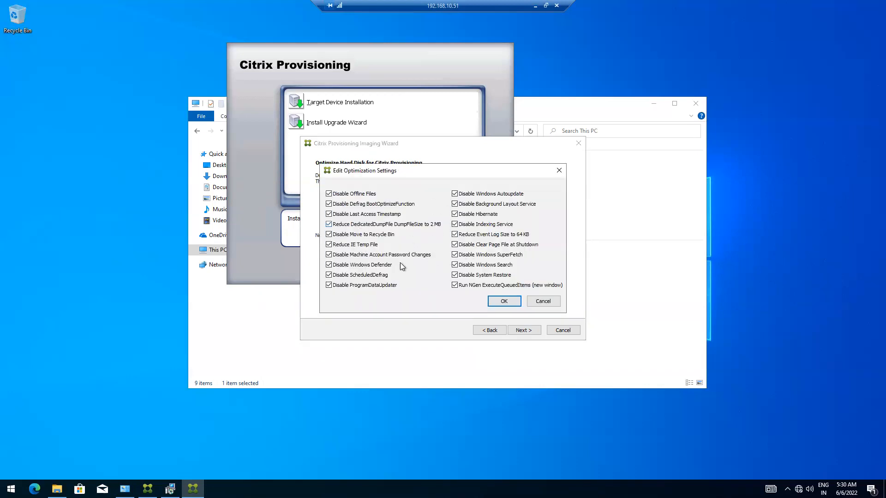
left_click(505, 301)
left_click(329, 193)
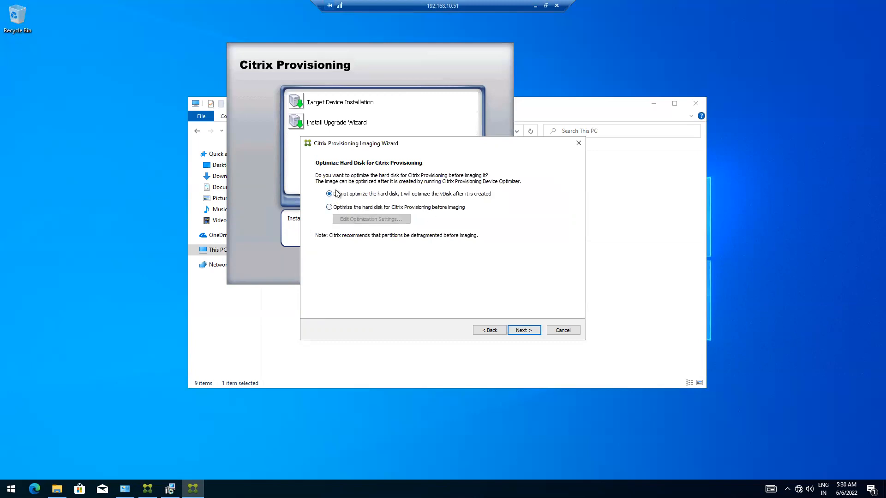
left_click(520, 330)
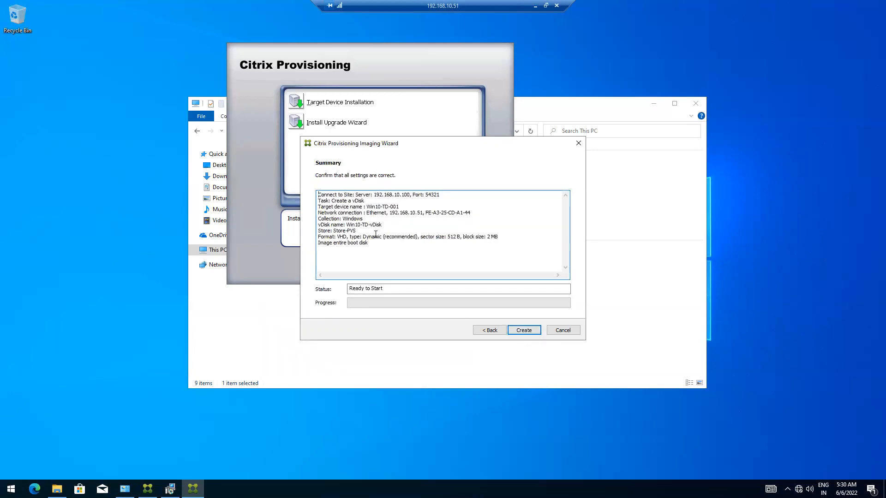
left_click(512, 330)
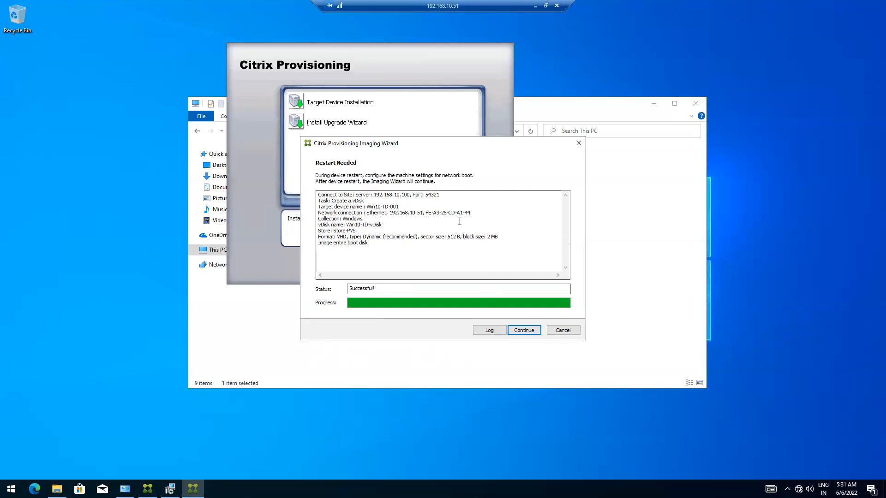
left_click(524, 331)
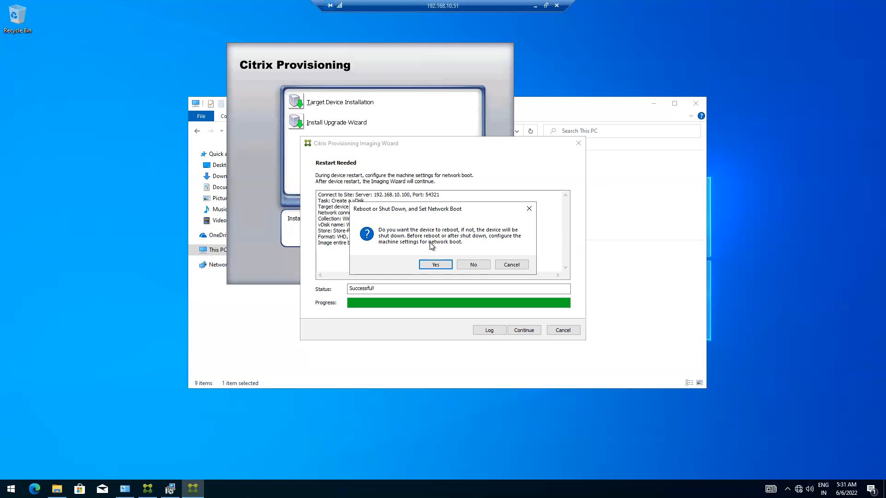
Refresh the DC's vDisk Pool to show Win10-TD-vDisk, then return to the Win10 console
double_click(349, 8)
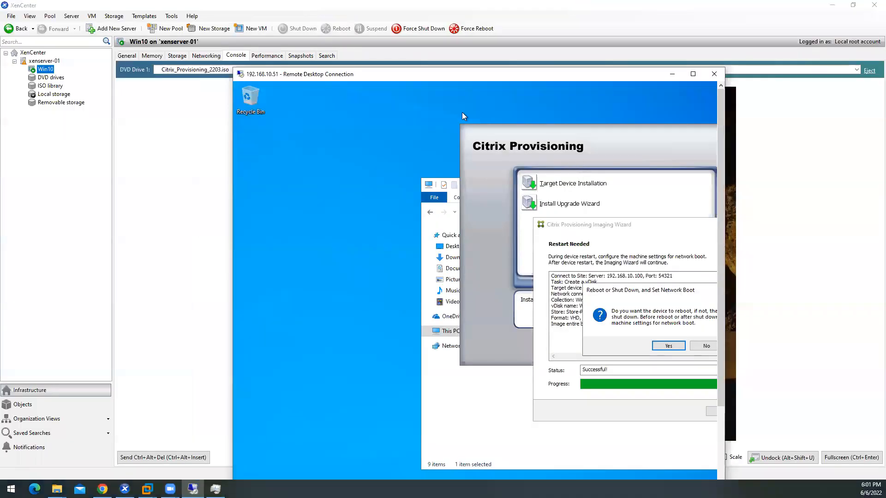
left_click(186, 156)
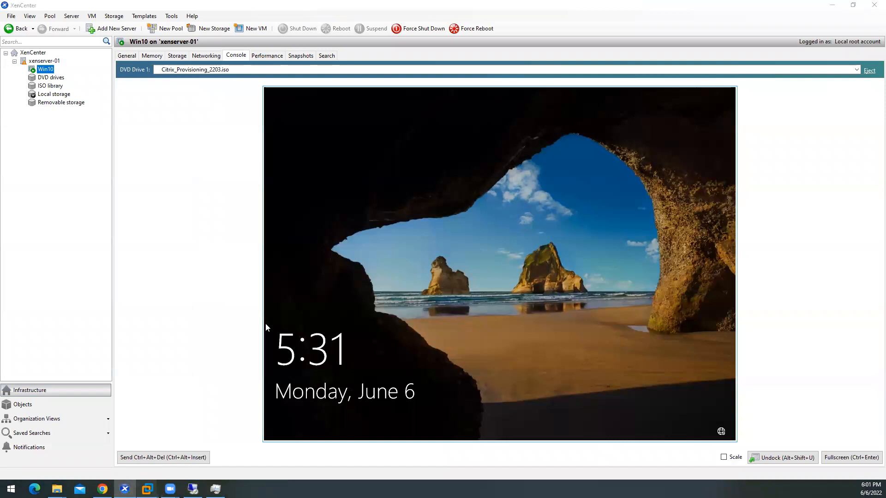
left_click(73, 441)
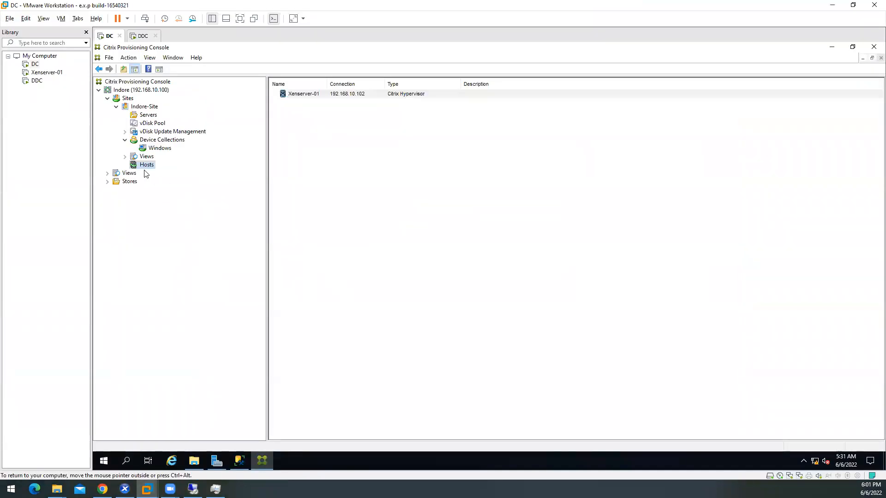
left_click(151, 123)
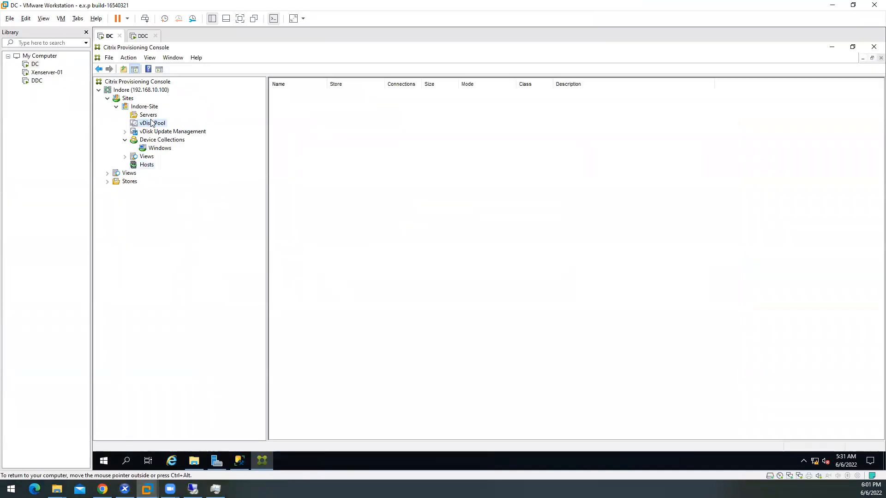
right_click(153, 124)
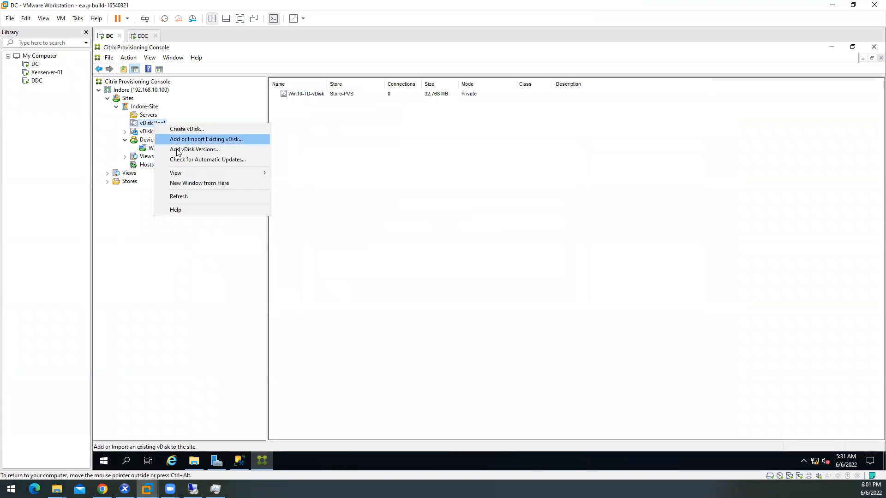
left_click(185, 197)
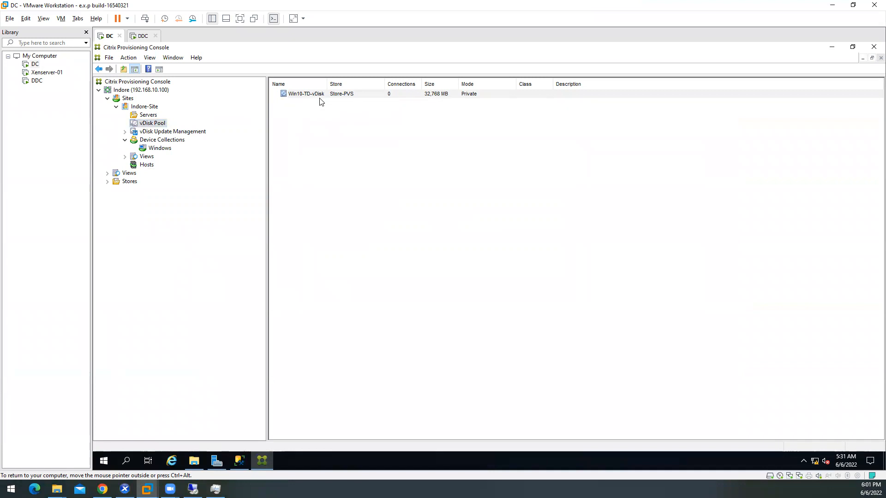
mouse_move(217, 461)
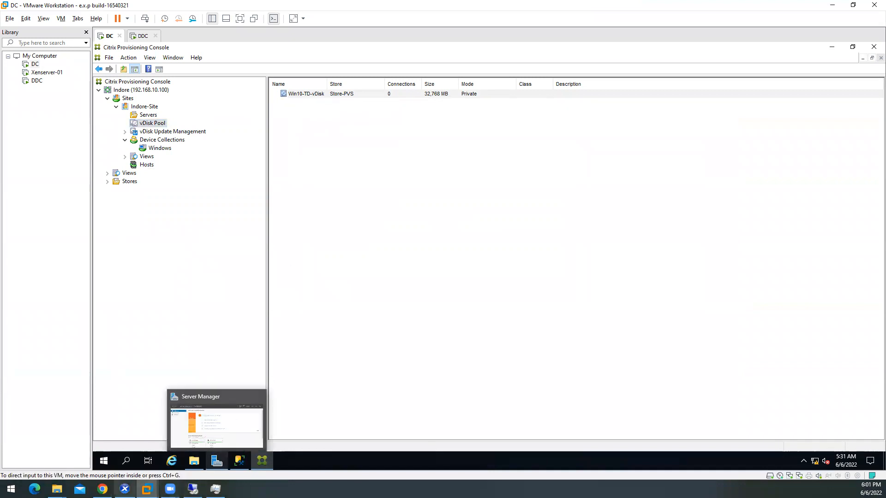
left_click(124, 489)
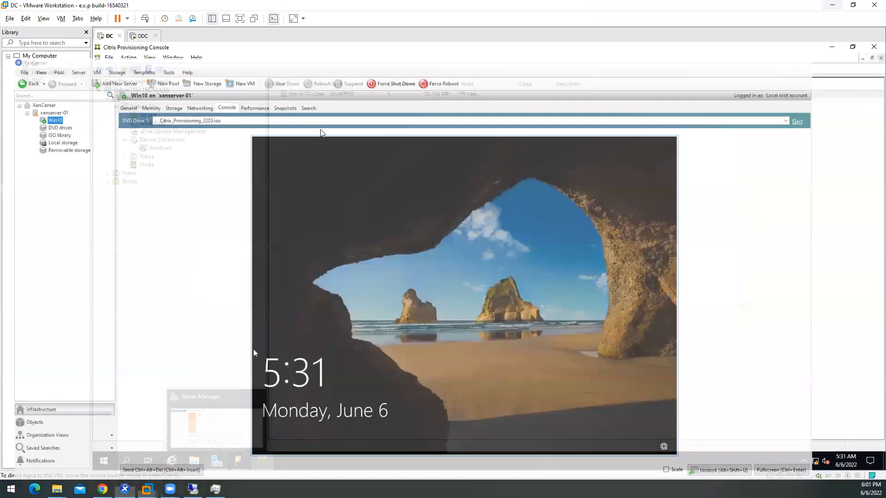
Set the Win10 VM's boot order to Network first, then Hard Disk and DVD-Drive
left_click(304, 94)
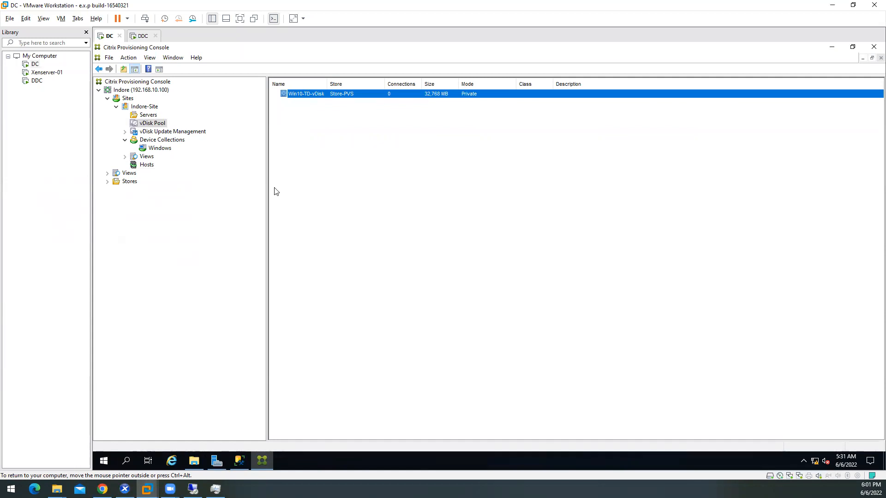
left_click(125, 489)
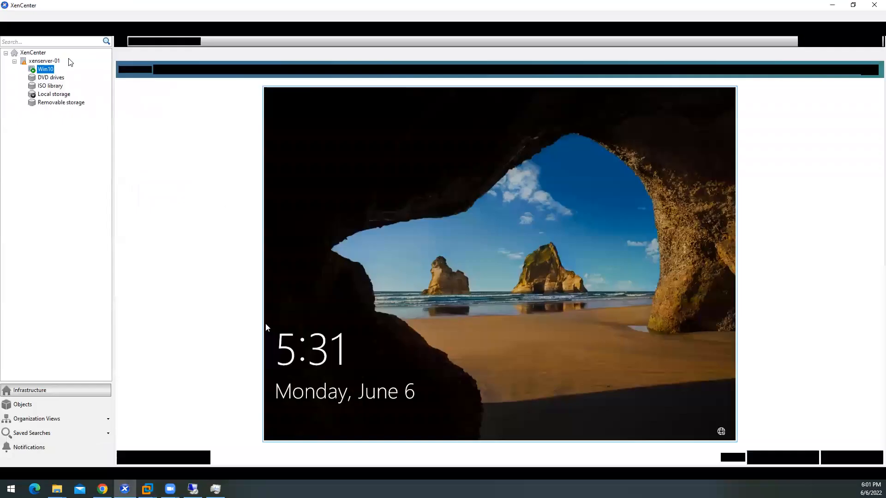
right_click(45, 70)
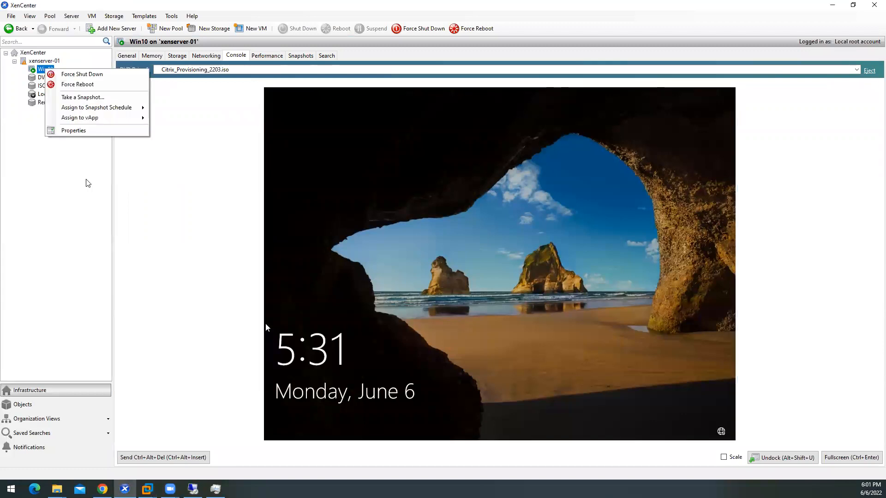
left_click(86, 133)
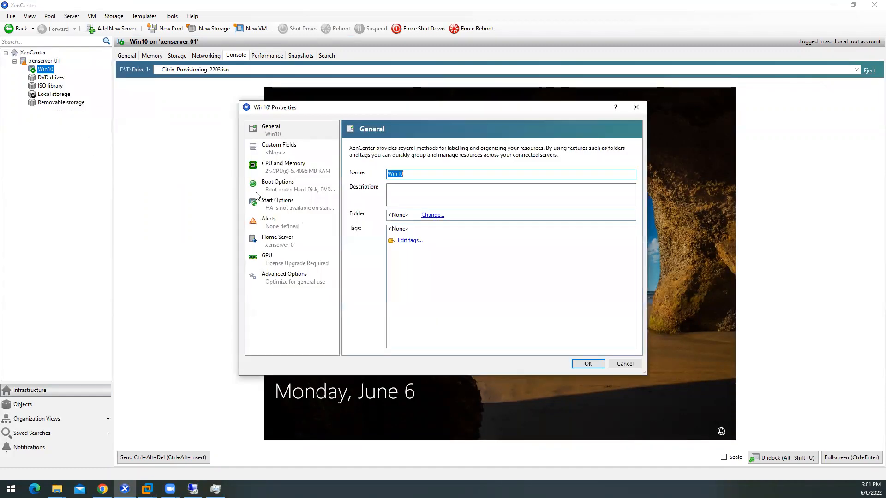
left_click(285, 193)
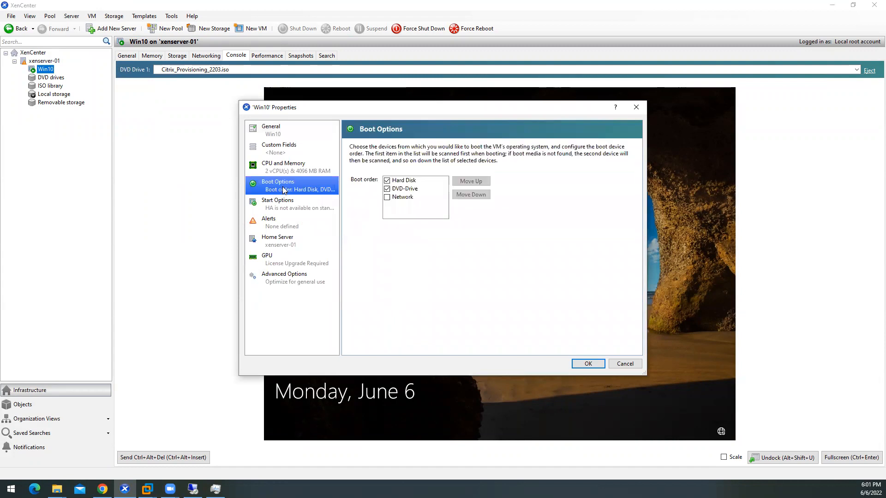
left_click(387, 199)
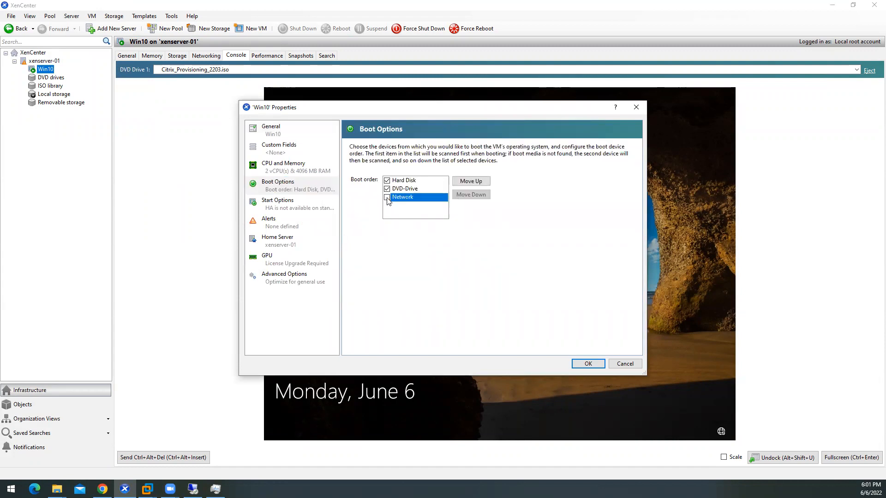
left_click(463, 182)
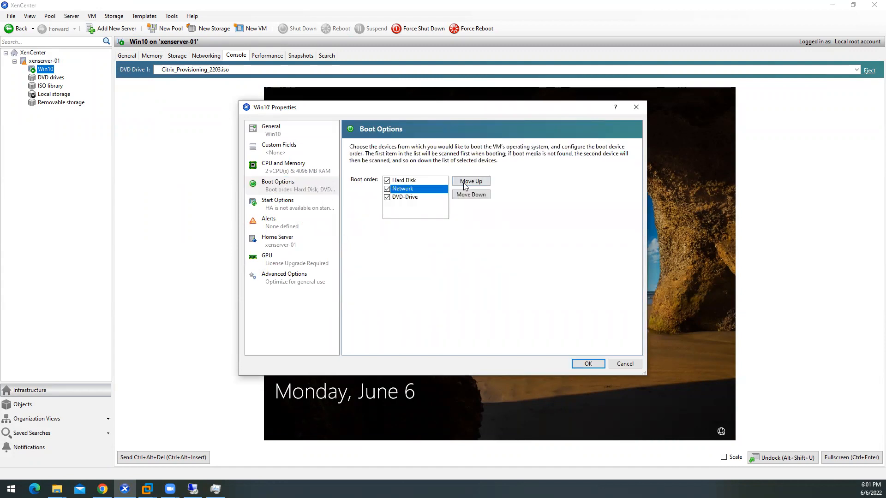
left_click(463, 182)
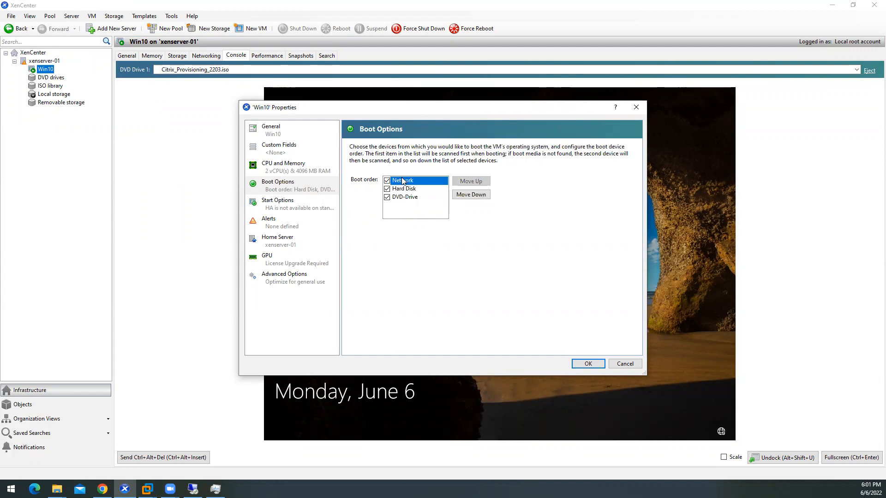
left_click(588, 364)
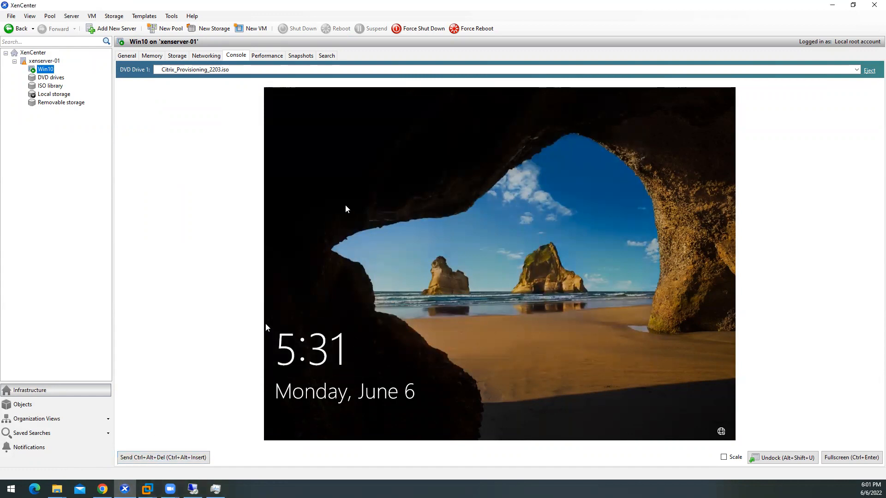
Switch between the remote desktop, the DC's Provisioning Console and Task Manager windows
left_click(192, 489)
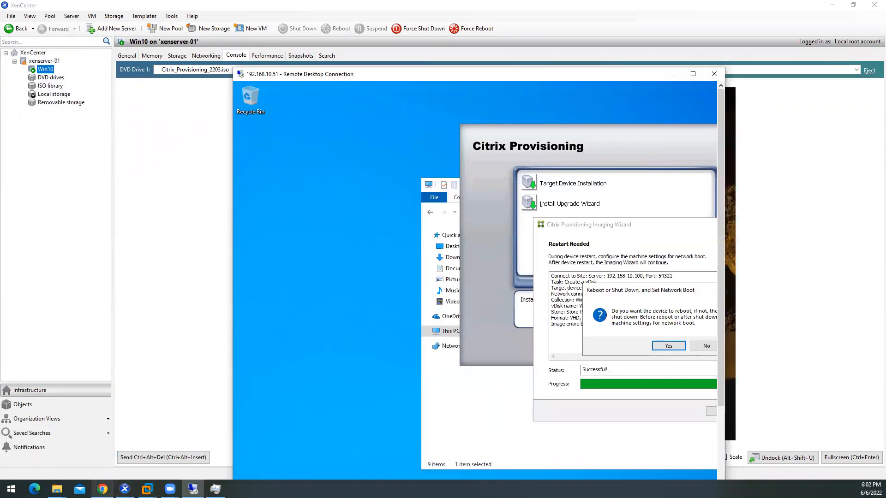
left_click(147, 489)
left_click(99, 449)
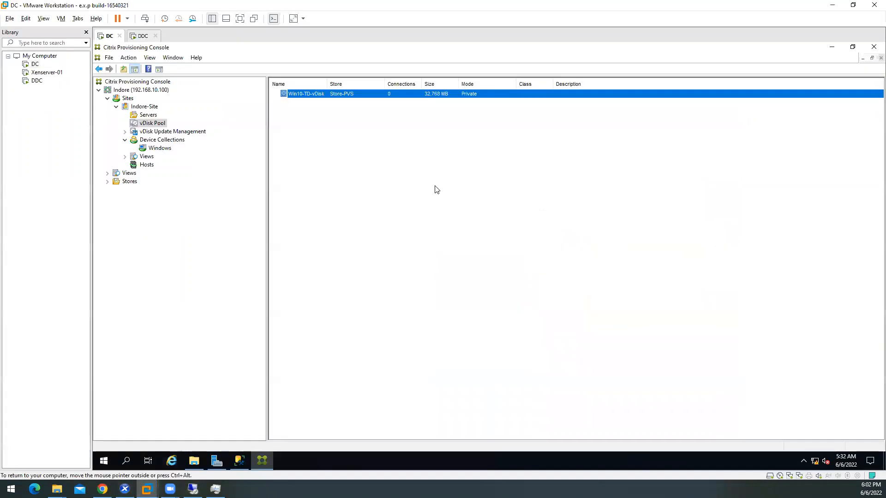
left_click(320, 95)
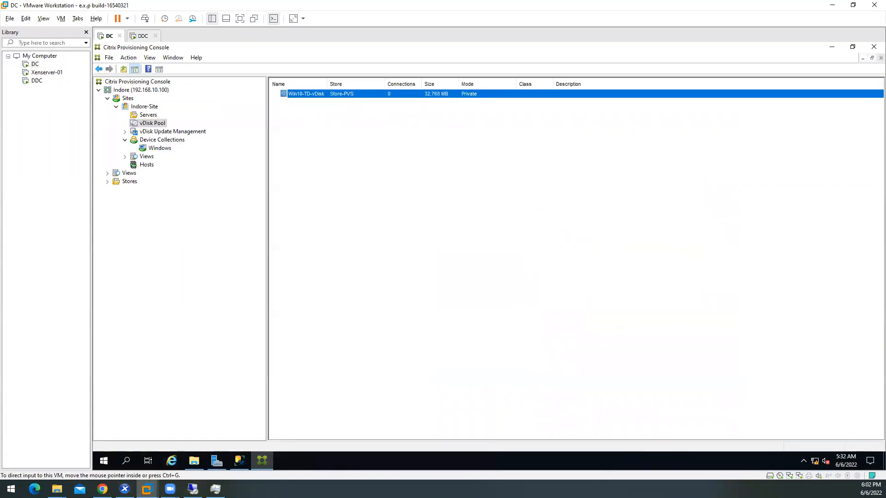
left_click(216, 490)
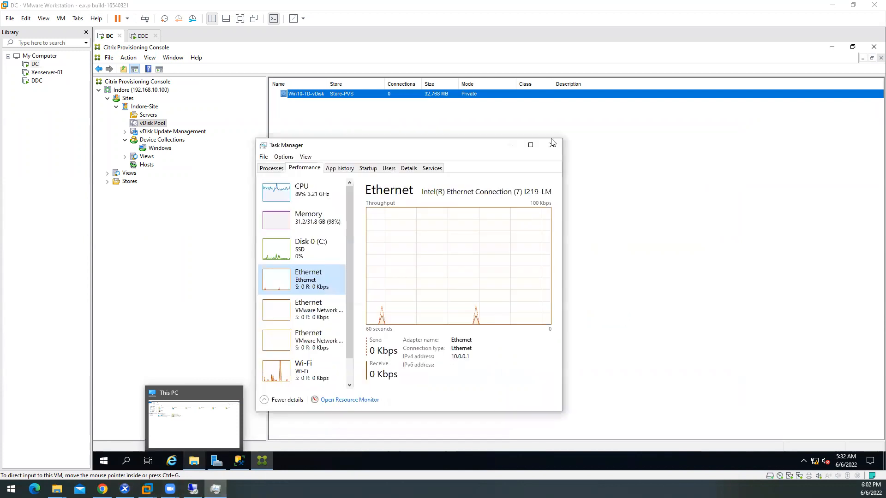
left_click(510, 147)
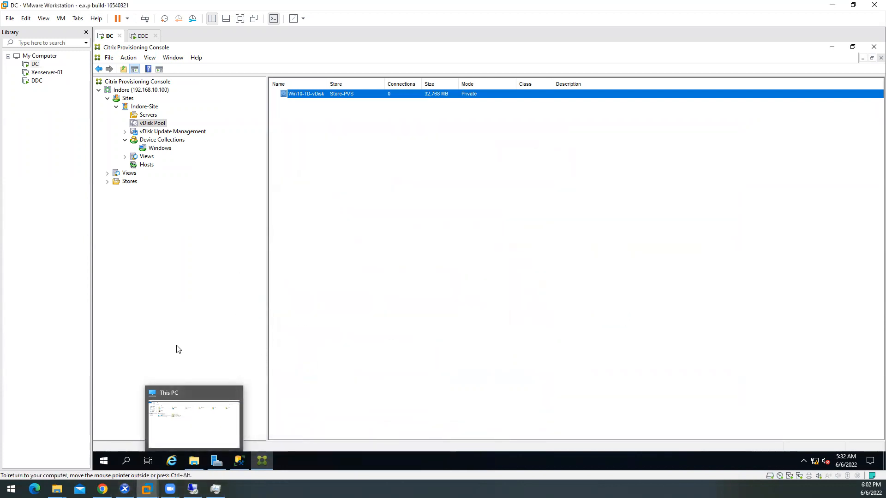
Accept the reboot for network boot, then close and disconnect the remote desktop session
left_click(193, 489)
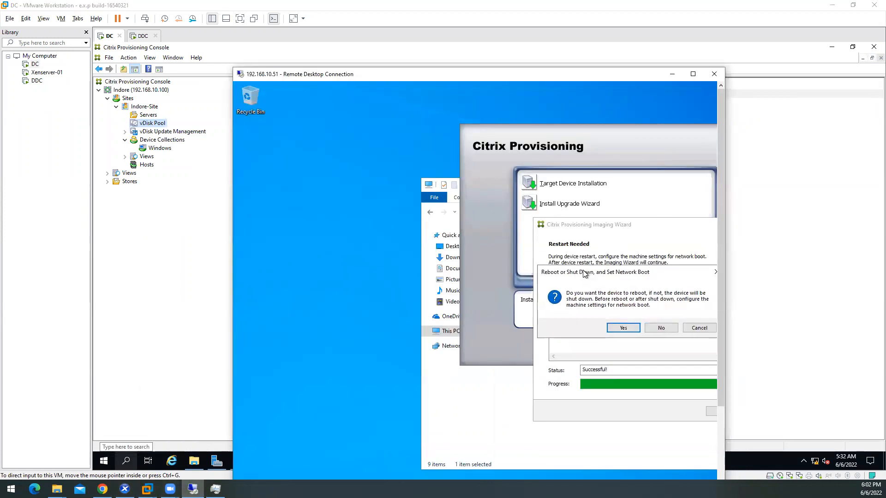
left_click_drag(593, 287, 522, 261)
left_click(596, 321)
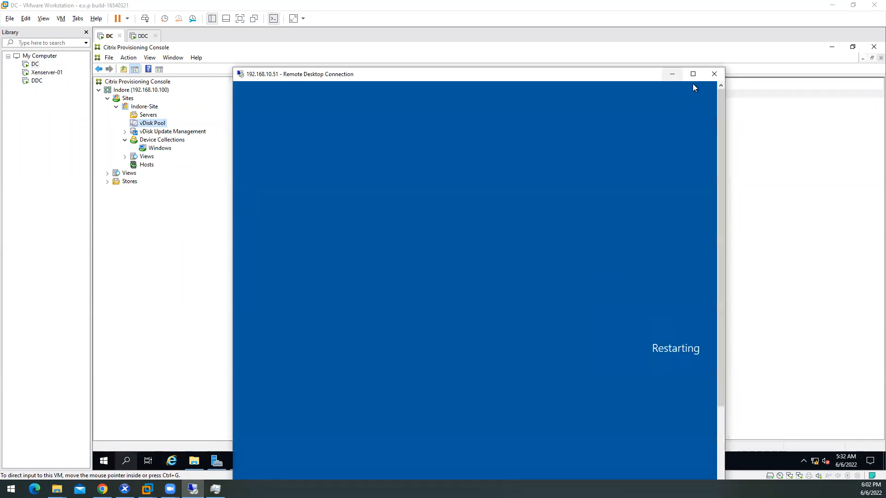
left_click(714, 74)
left_click(507, 299)
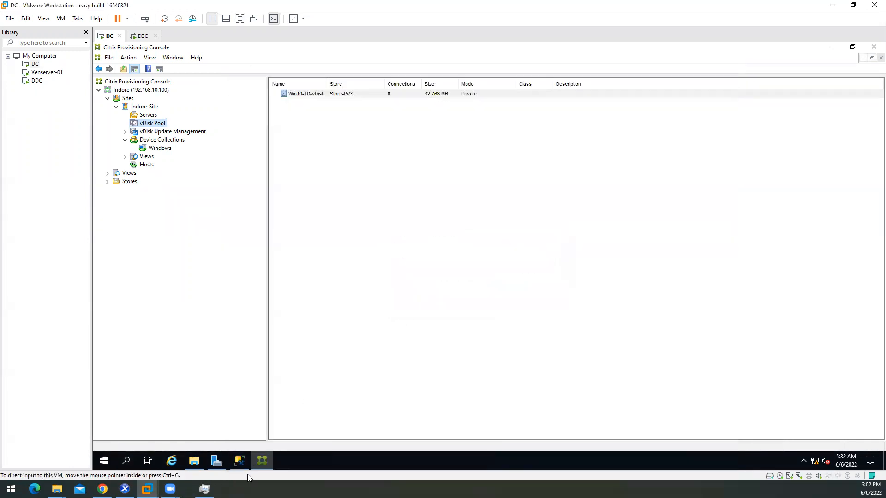
Watch the Win10 VM console in XenCenter as it restarts to the lock screen
left_click(124, 489)
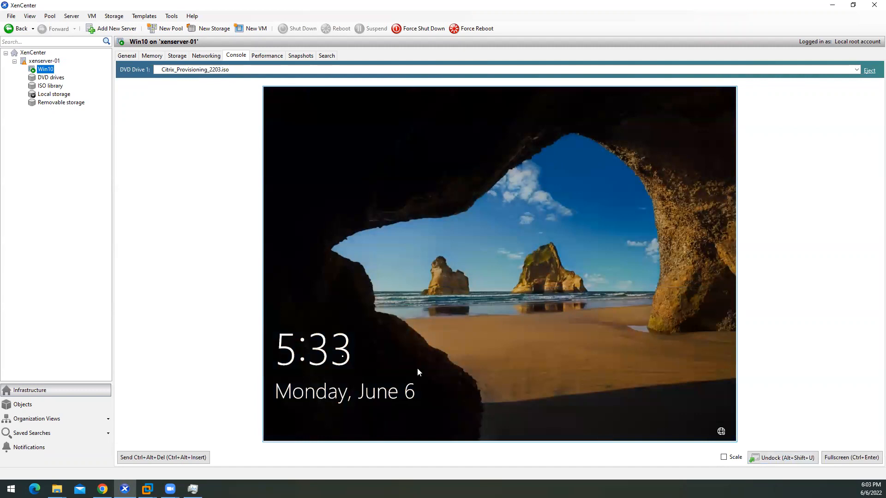
Send Ctrl+Alt+Del and sign in to Win10 with the account password
left_click(159, 458)
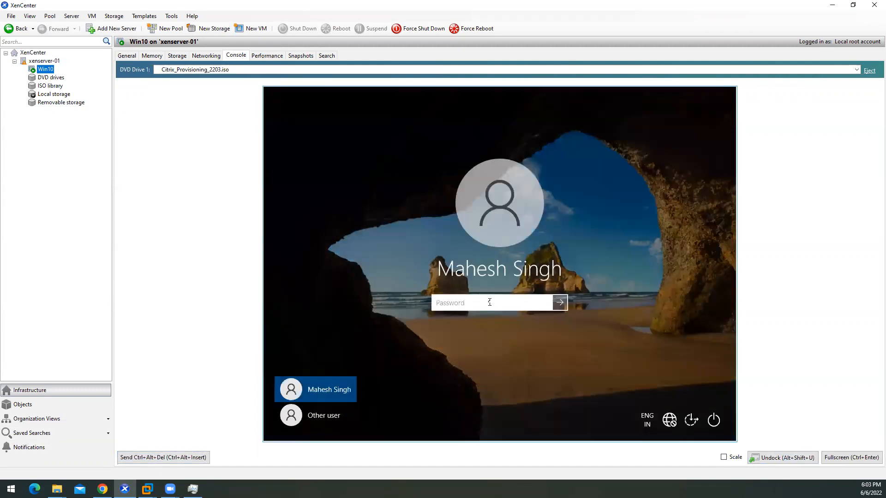
type("•••••••••")
key("Return")
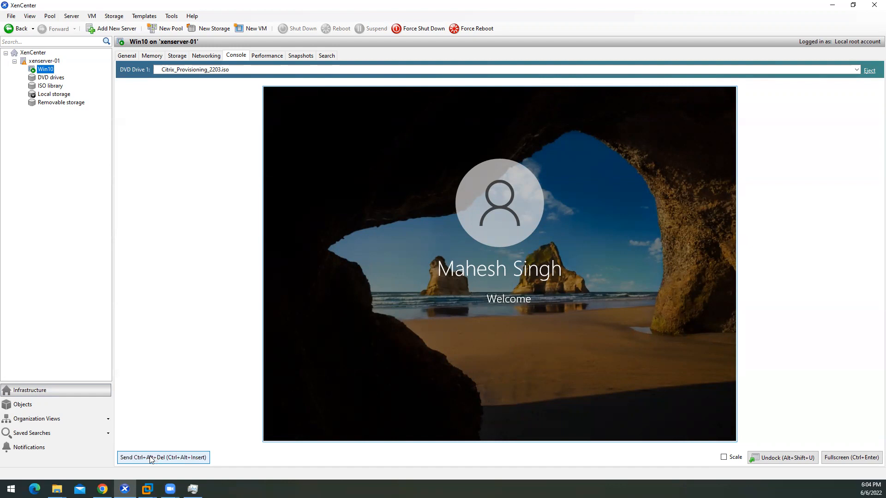
Refresh the vDisk Pool three times to recheck Win10-TD-vDisk's connection count
mouse_move(147, 489)
left_click(87, 448)
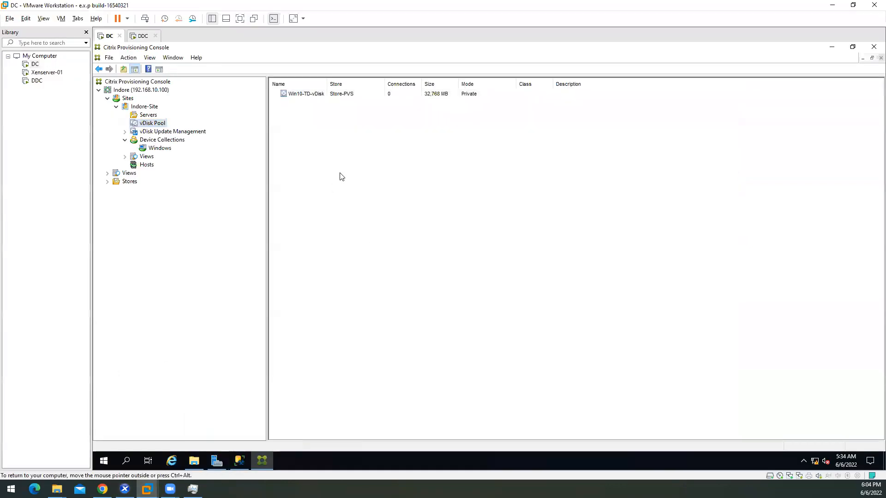
right_click(155, 123)
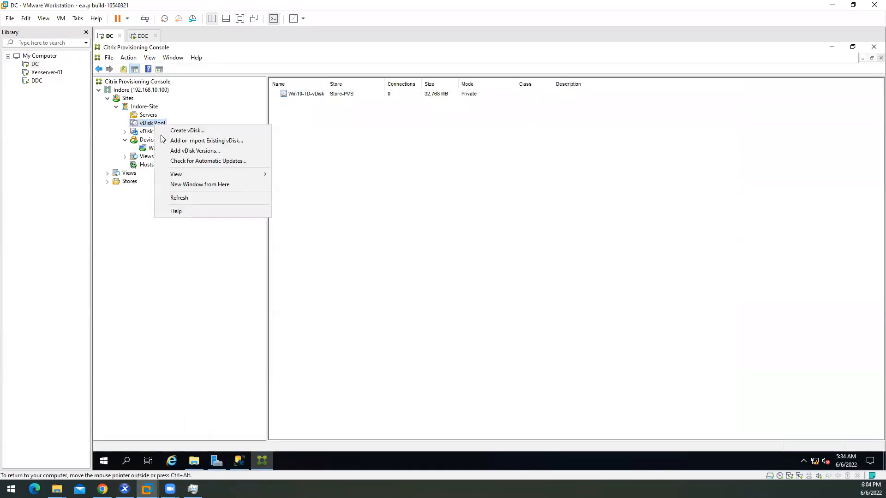
left_click(181, 198)
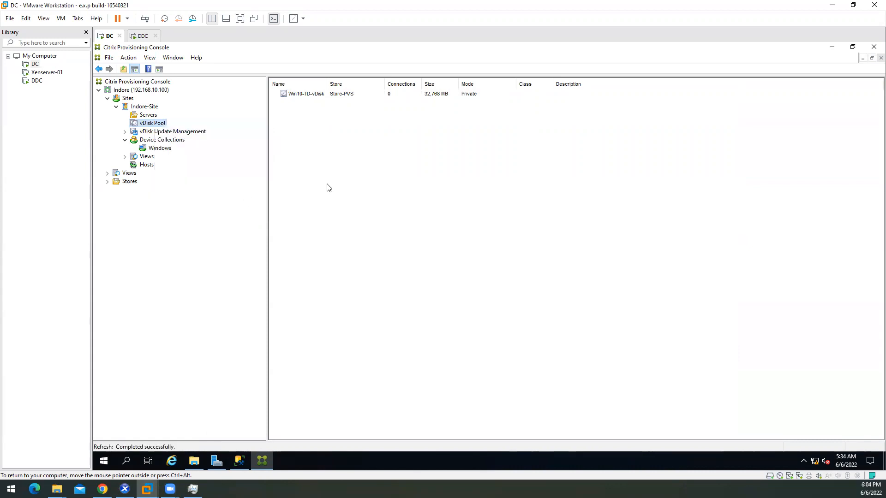
left_click(303, 97)
right_click(161, 124)
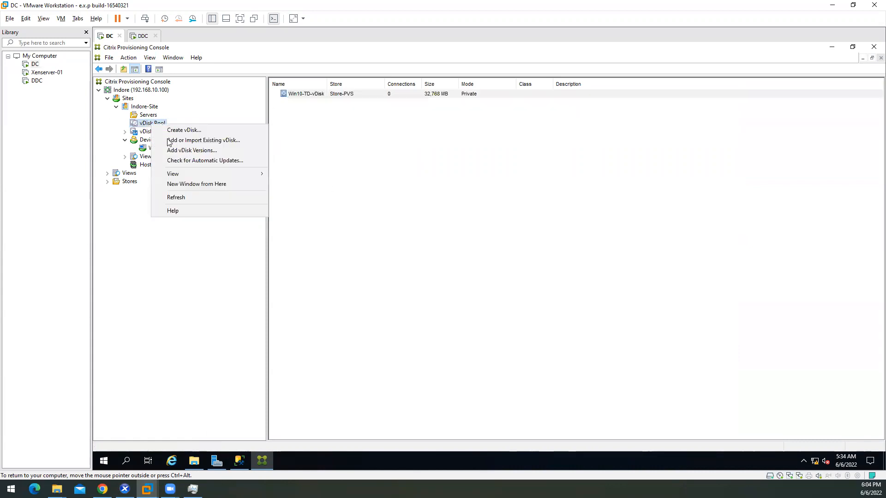
left_click(182, 199)
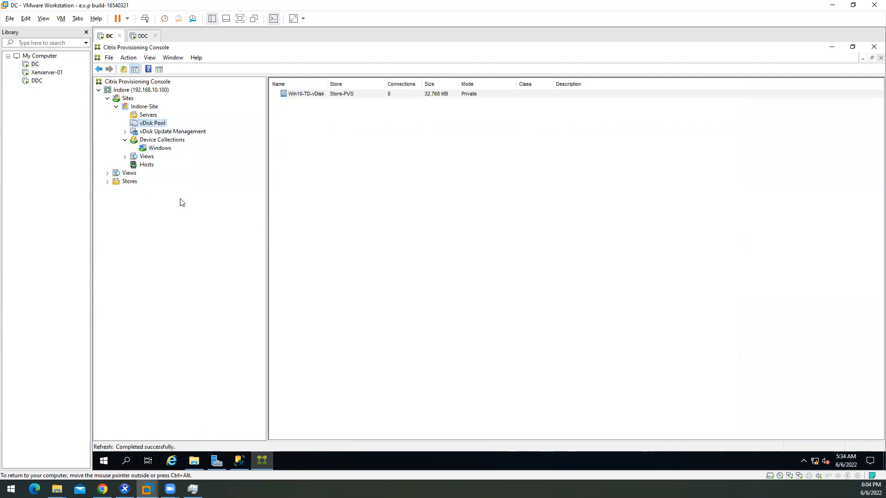
left_click(364, 95)
right_click(161, 125)
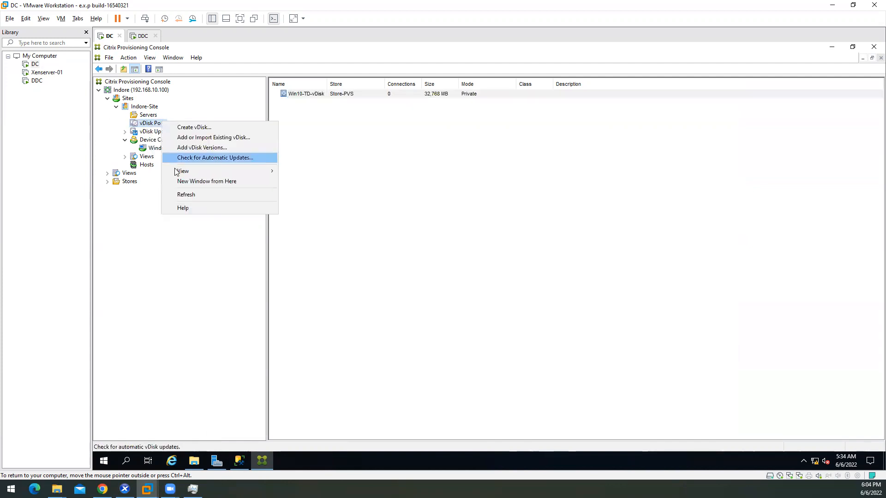
left_click(192, 198)
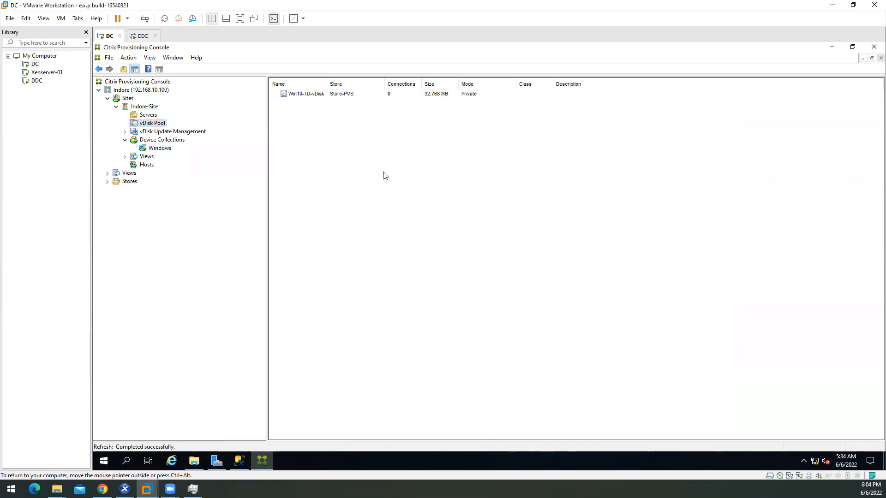
Glance at XenCenter, then refresh the vDisk Pool twice and the Win10-TD-vDisk entry itself
left_click(833, 4)
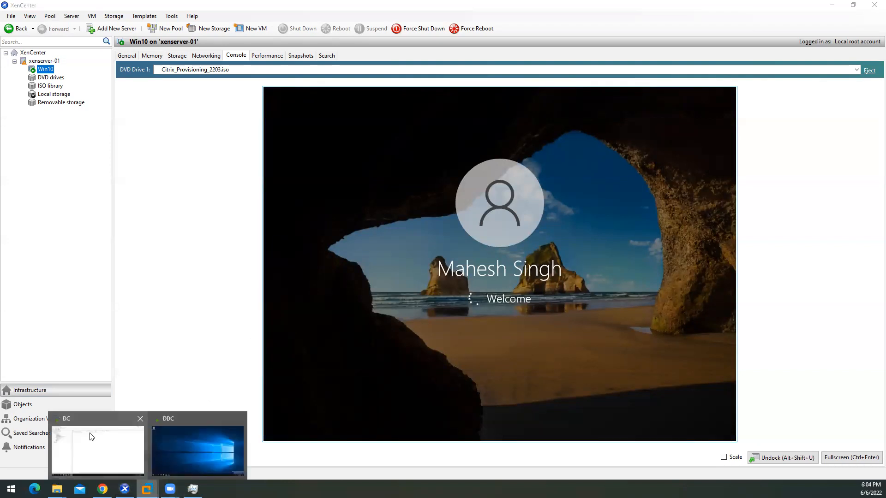
left_click(89, 435)
right_click(159, 126)
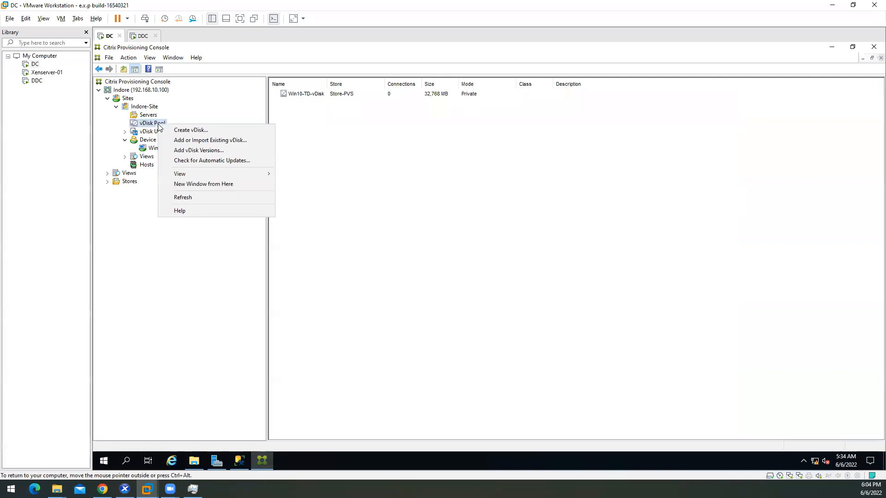
left_click(181, 199)
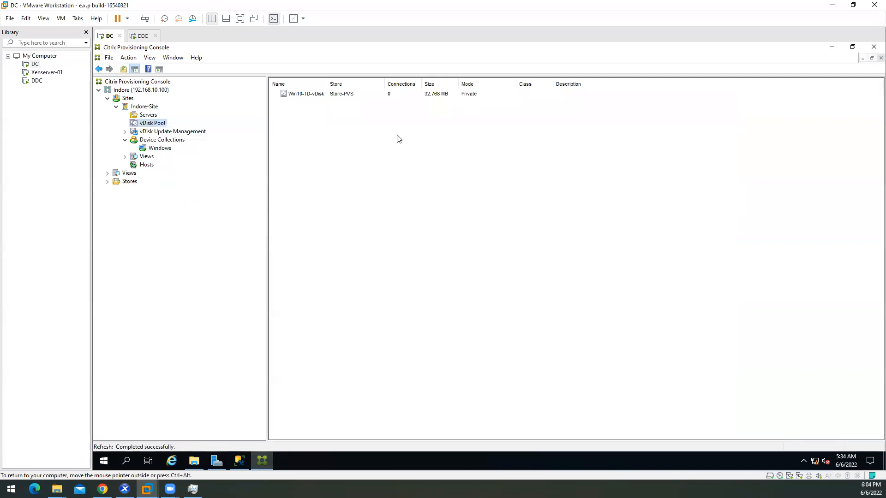
left_click(310, 93)
right_click(157, 126)
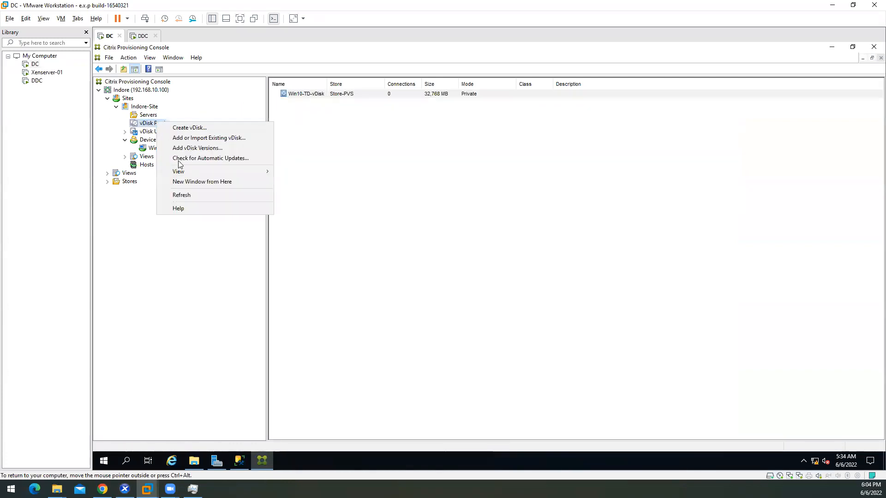
left_click(187, 195)
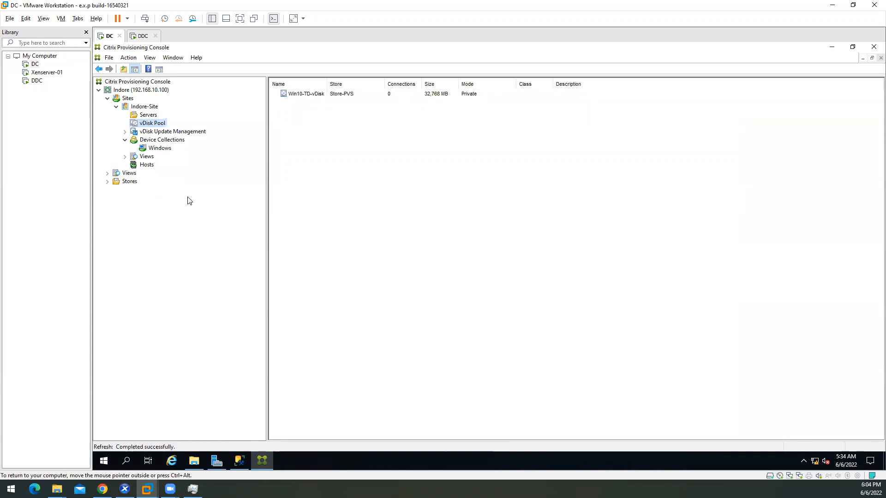
right_click(423, 94)
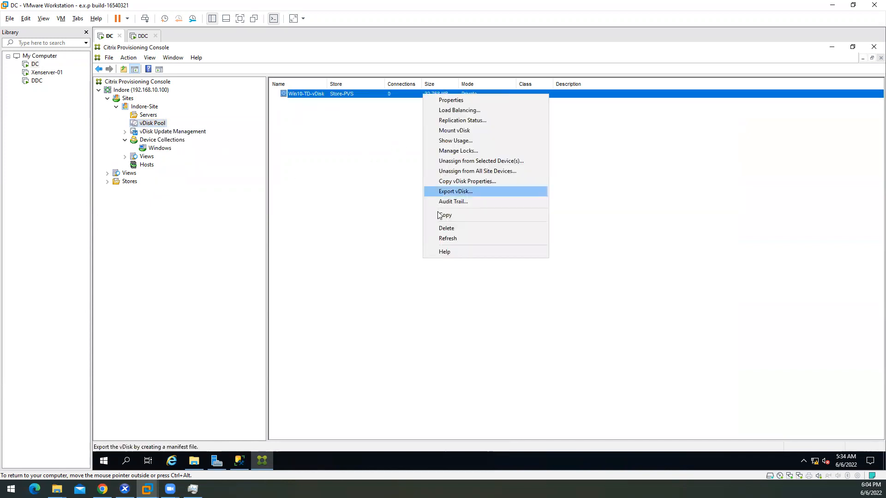
left_click(443, 239)
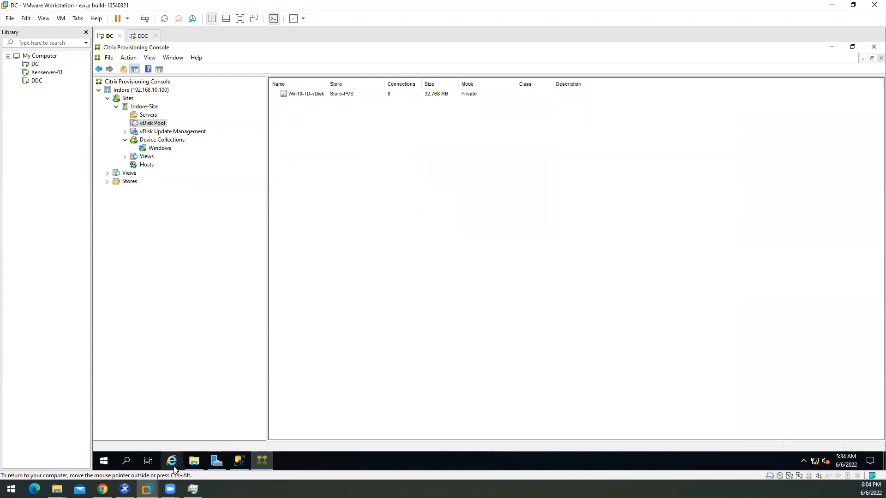
Check Win10's Citrix virtual disk status (Inactive, booting from Local Hard Drive), then minimise XenCenter
mouse_move(147, 489)
left_click(209, 441)
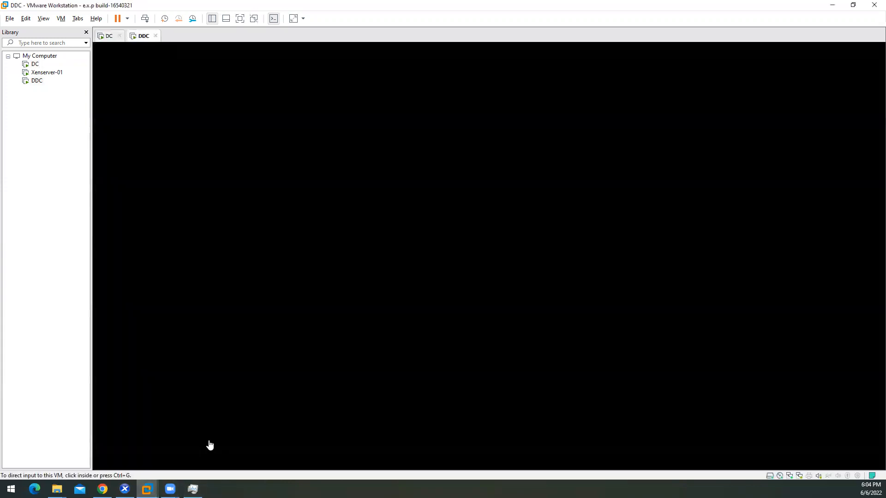
left_click(125, 490)
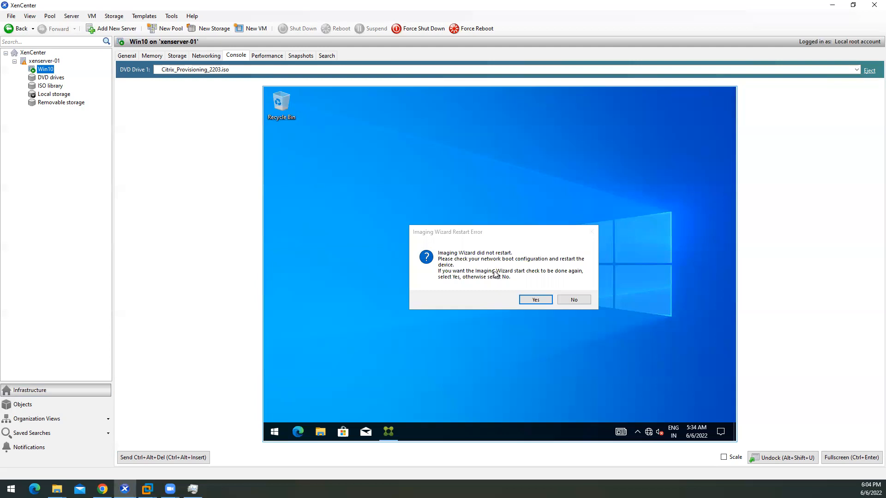
left_click(640, 436)
double_click(638, 414)
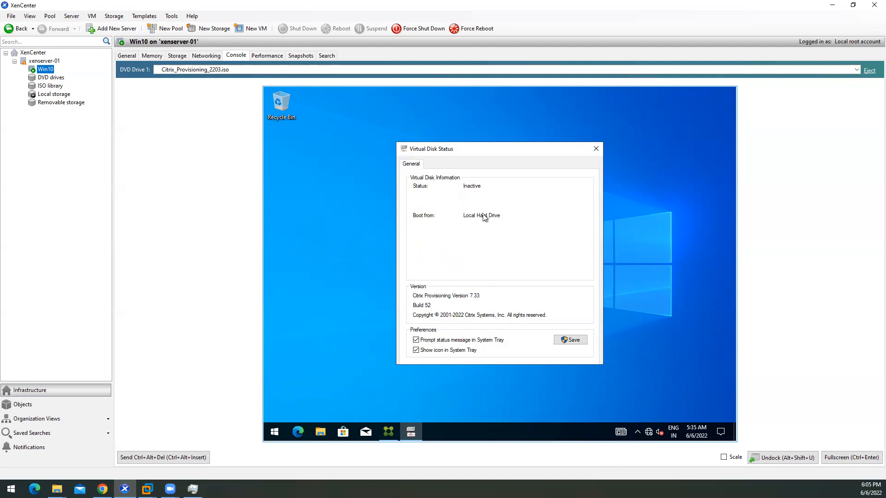
left_click(596, 148)
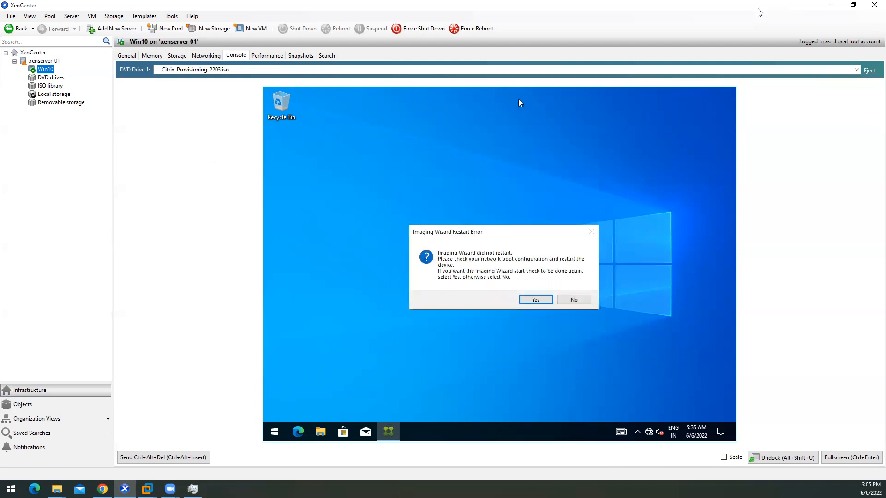
left_click(832, 5)
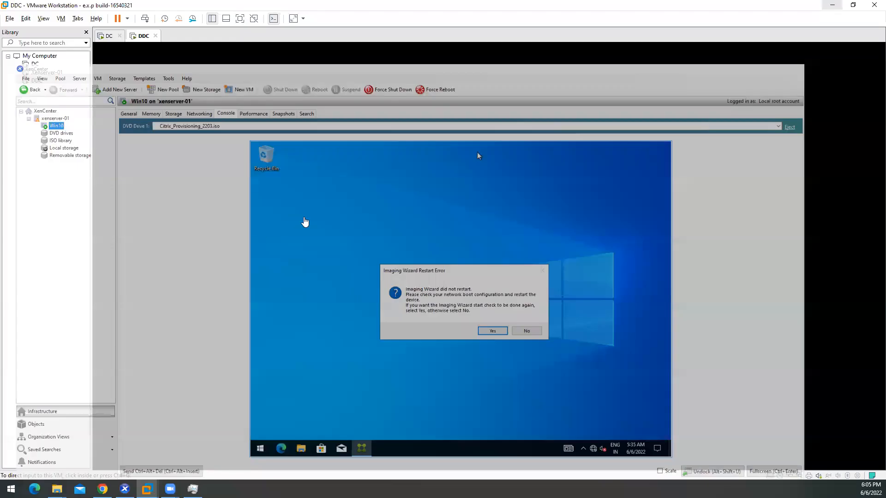
Look through the Indore farm, Sites and Indore-Site action menus for the boot device command
left_click(109, 36)
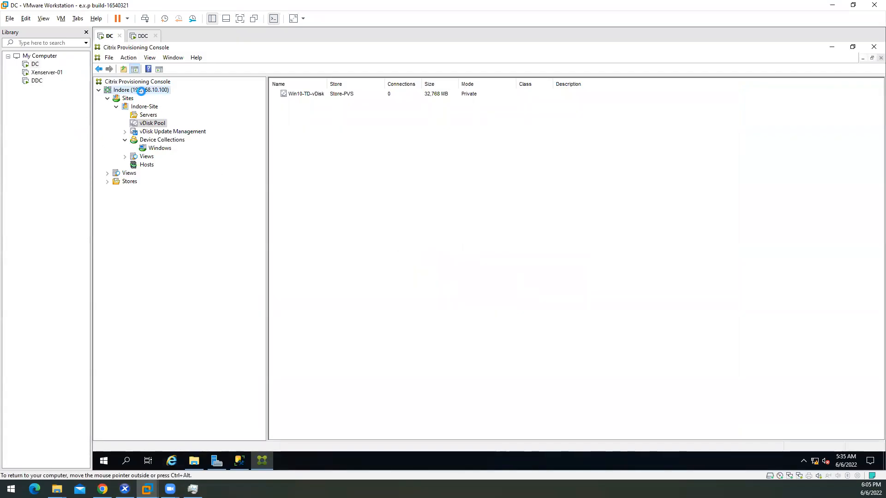
left_click(141, 90)
right_click(143, 92)
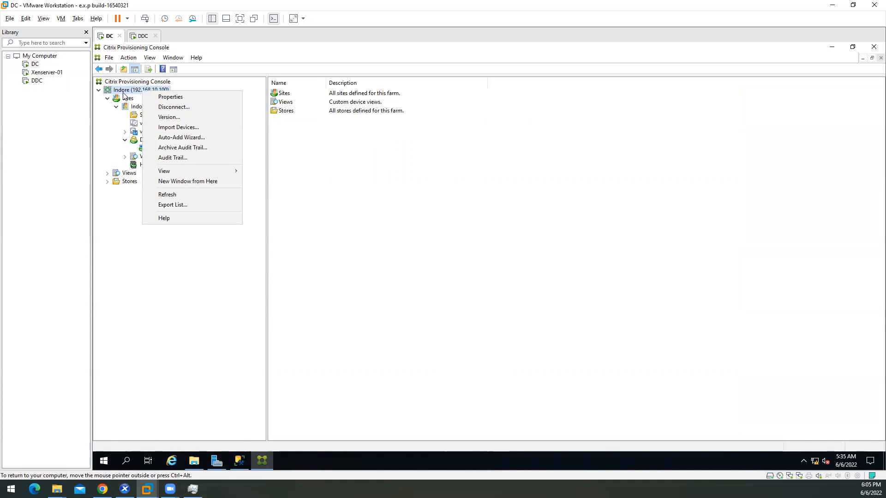
left_click(126, 100)
right_click(128, 101)
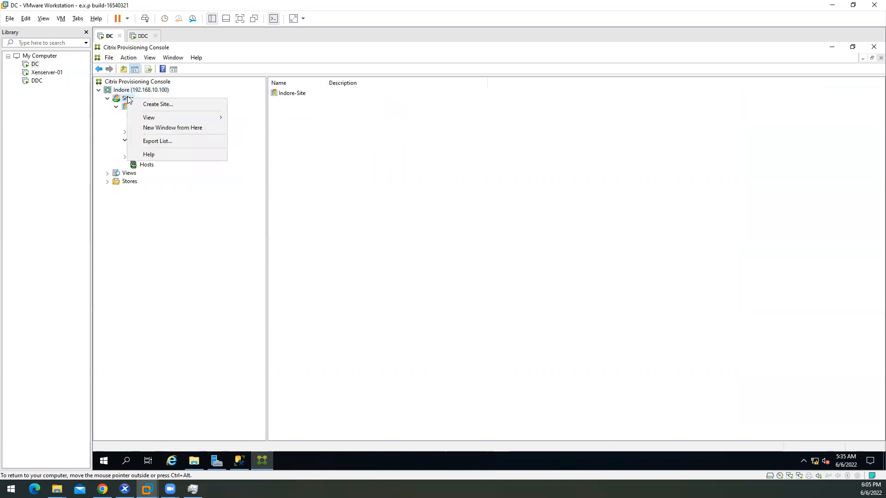
left_click(128, 91)
right_click(130, 91)
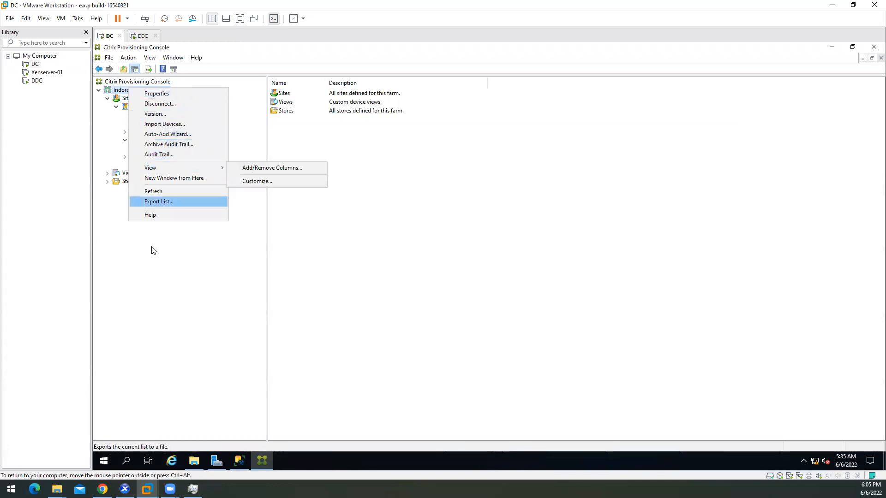
key("Escape")
left_click(150, 108)
right_click(149, 111)
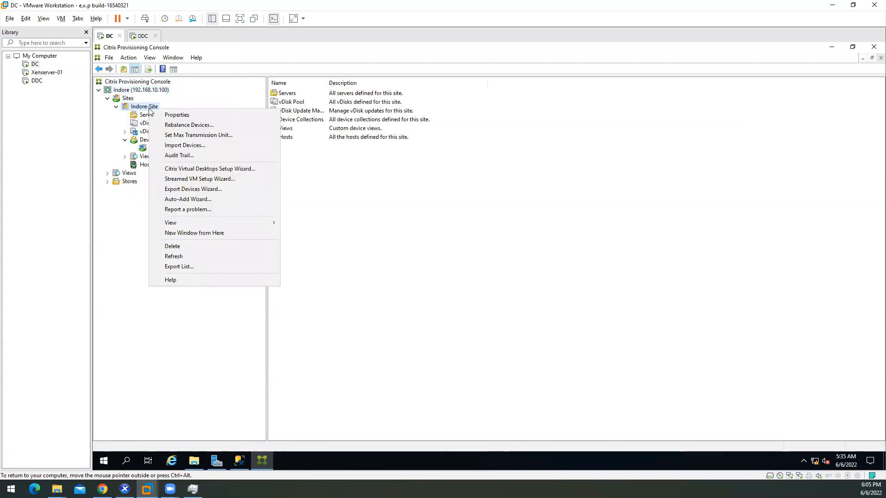
left_click(129, 90)
left_click(129, 57)
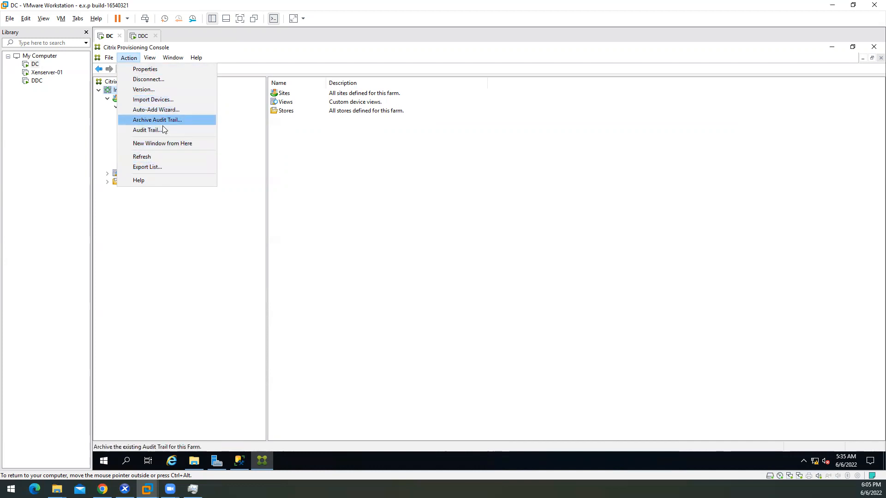
left_click(102, 125)
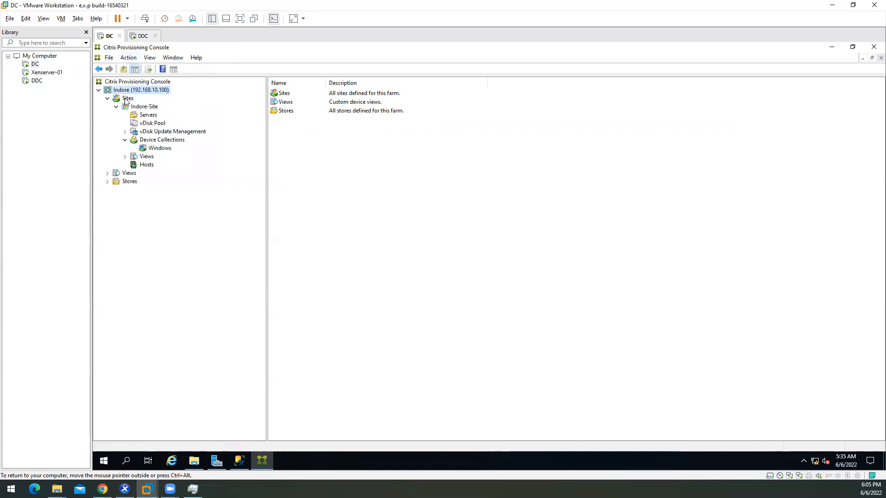
Create a boot device with static login server 192.168.10.100 on port 6910 and continue
left_click(134, 82)
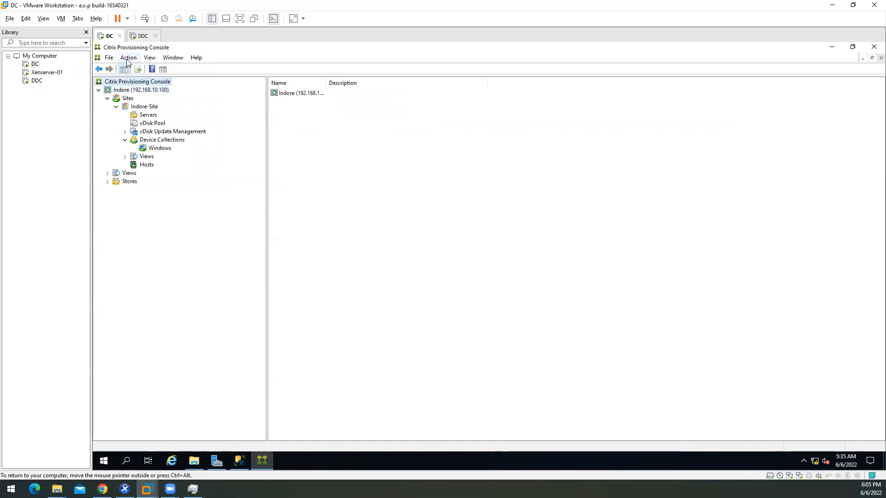
left_click(127, 60)
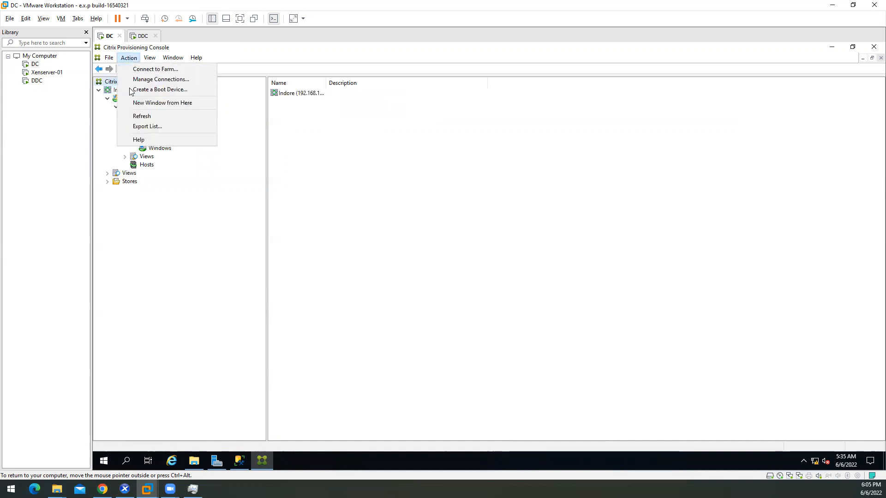
left_click(170, 93)
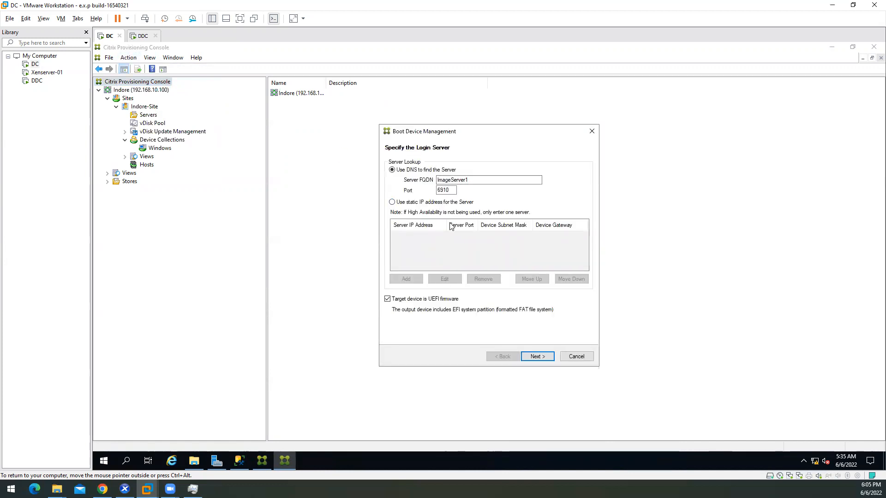
left_click(409, 203)
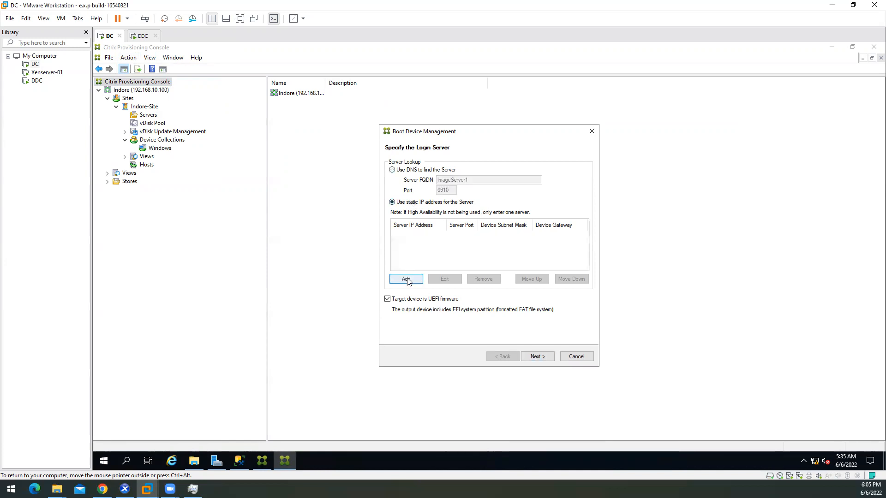
left_click(406, 280)
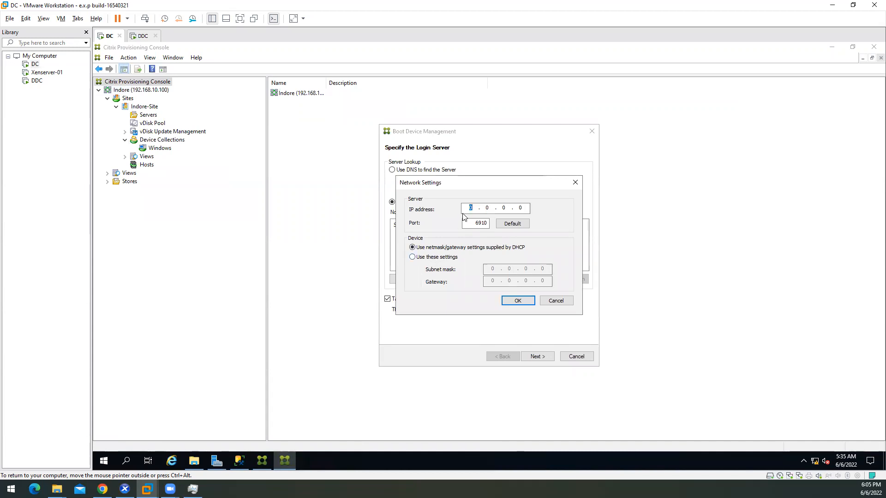
left_click_drag(460, 184, 567, 172)
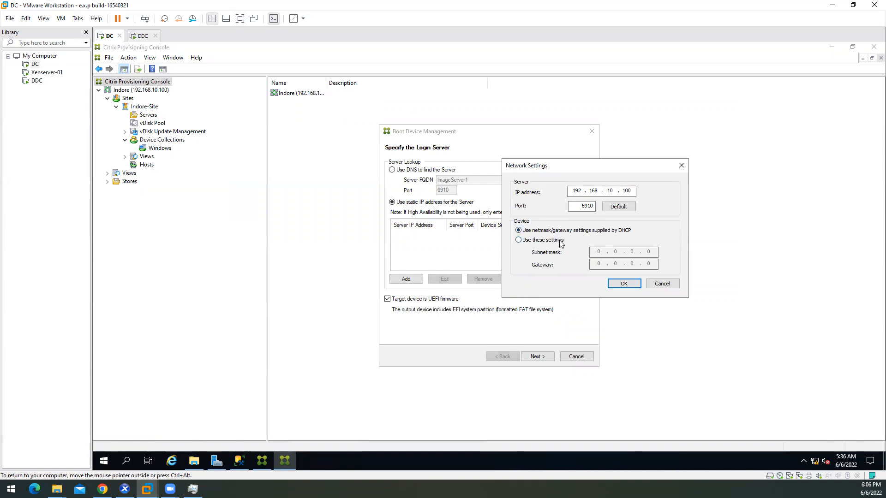
left_click(624, 283)
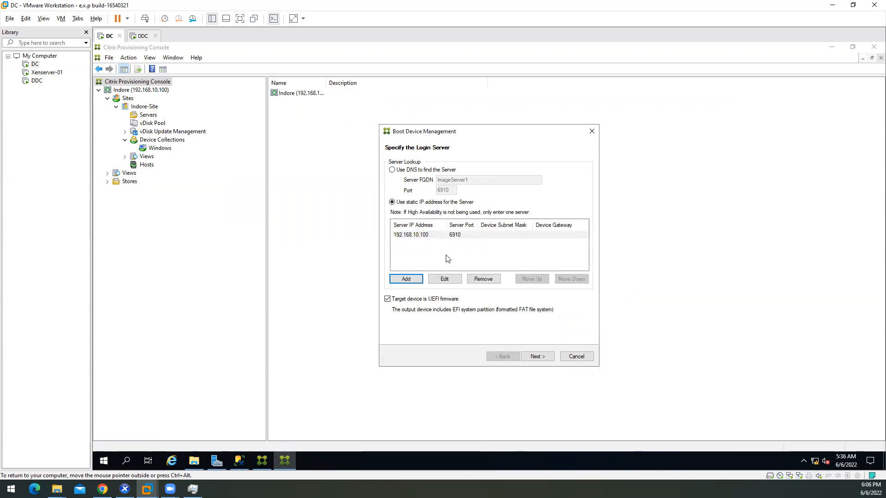
left_click(431, 236)
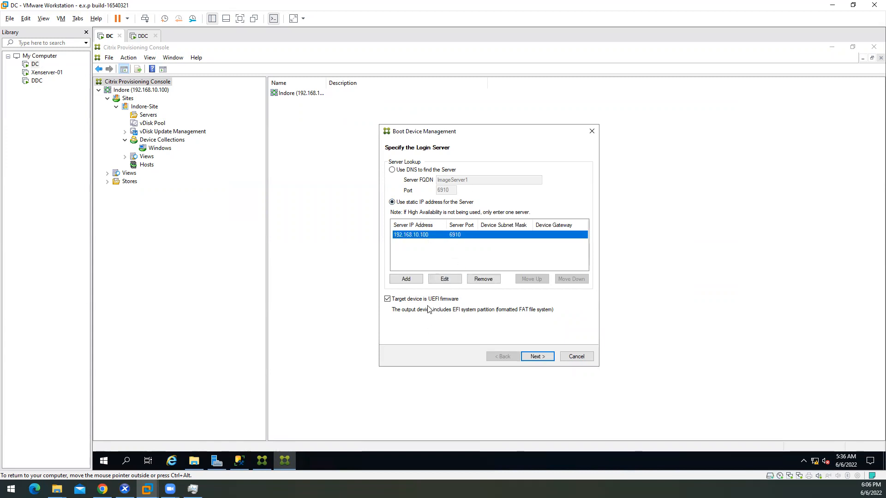
left_click(538, 357)
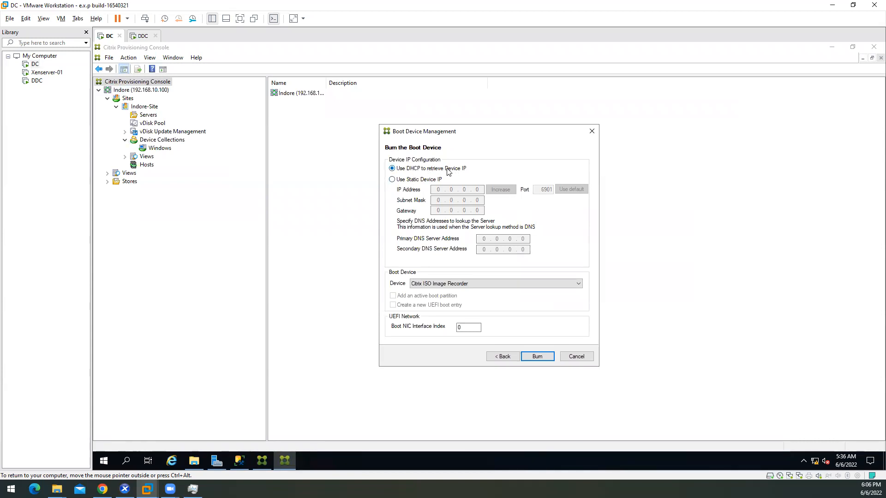
Burn the boot device with Citrix ISO Image Recorder to a 'Boot Disk' ISO on the Desktop
left_click(475, 283)
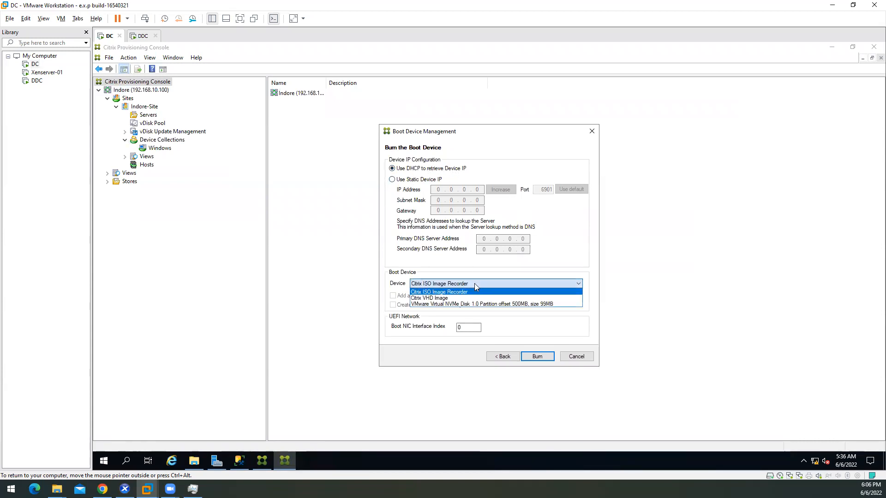
left_click(475, 283)
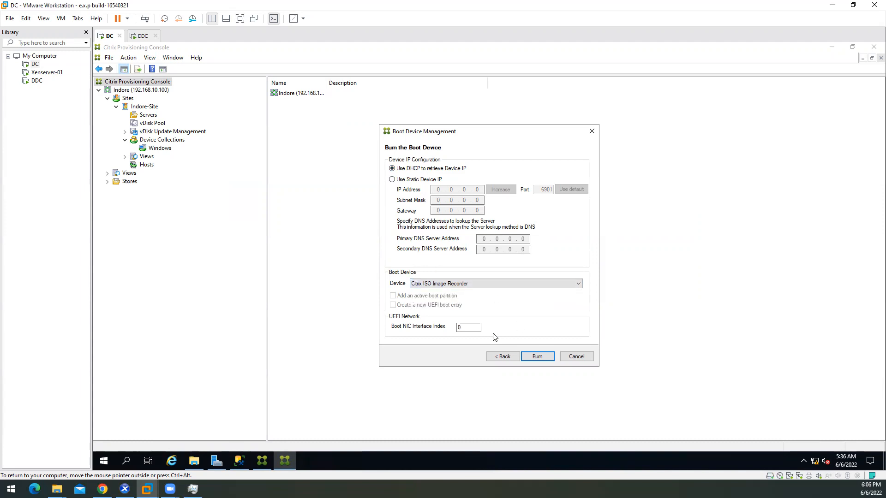
left_click(537, 356)
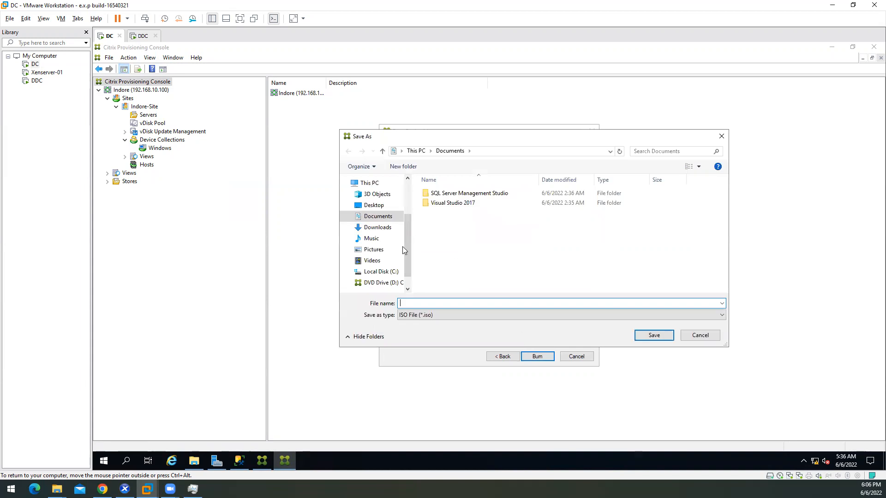
left_click(374, 206)
left_click(439, 304)
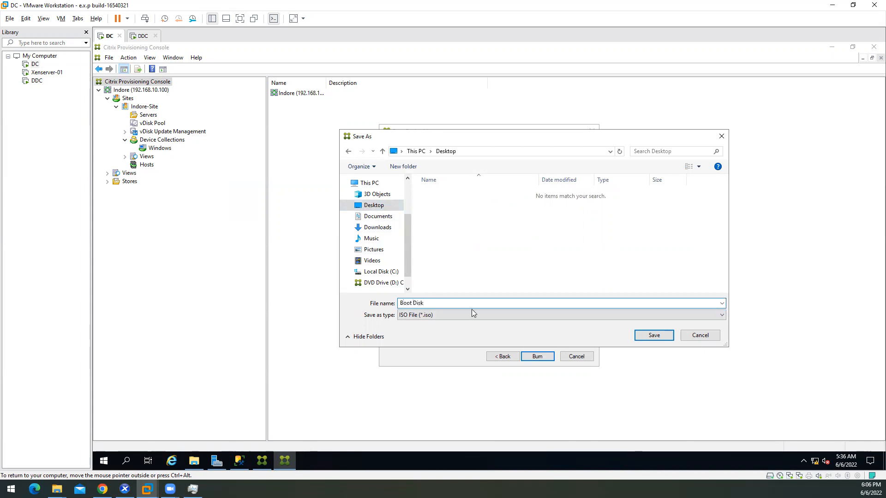
left_click(651, 336)
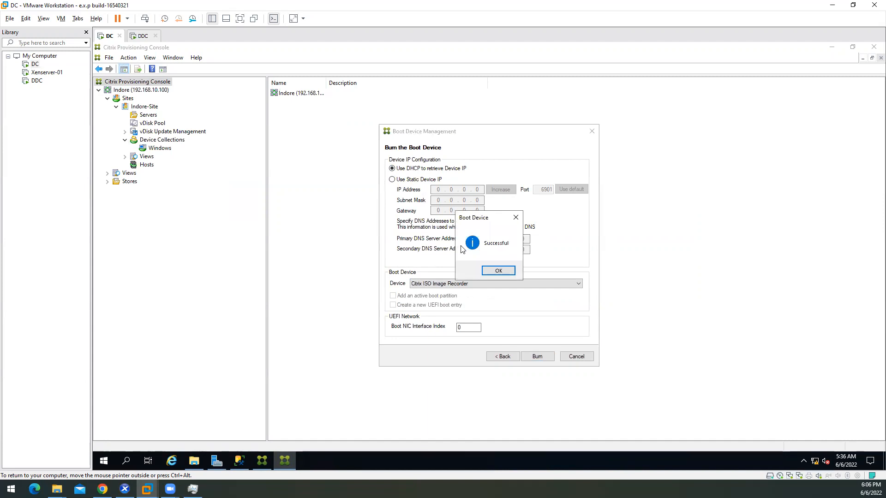
left_click(498, 271)
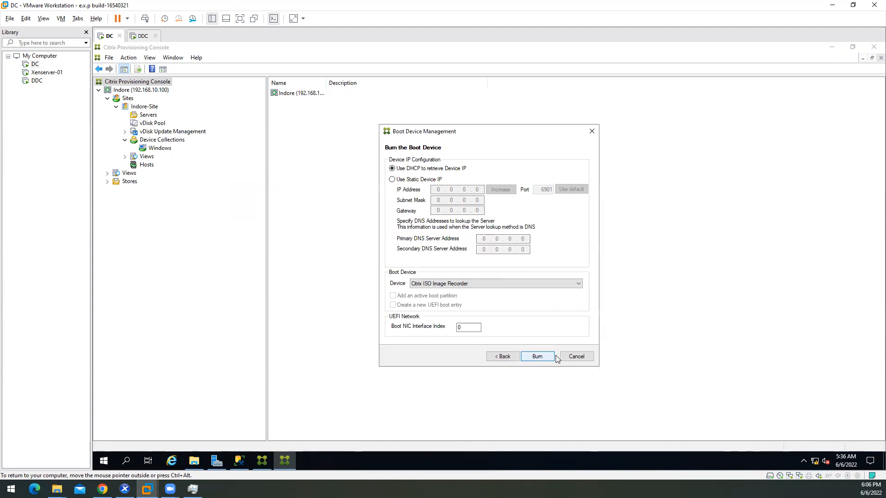
left_click(575, 357)
Copy the Boot Disk file from the DC desktop and go to Win10's DVD drive in XenCenter
left_click(830, 47)
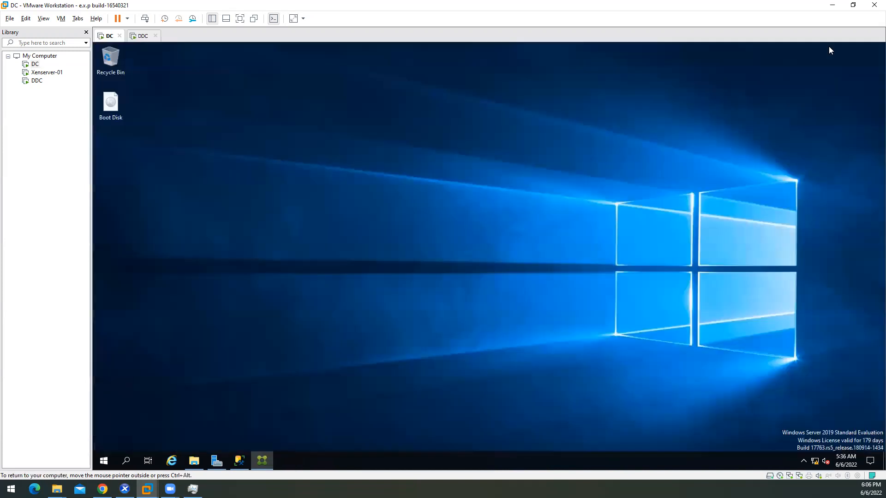
right_click(111, 103)
left_click(145, 201)
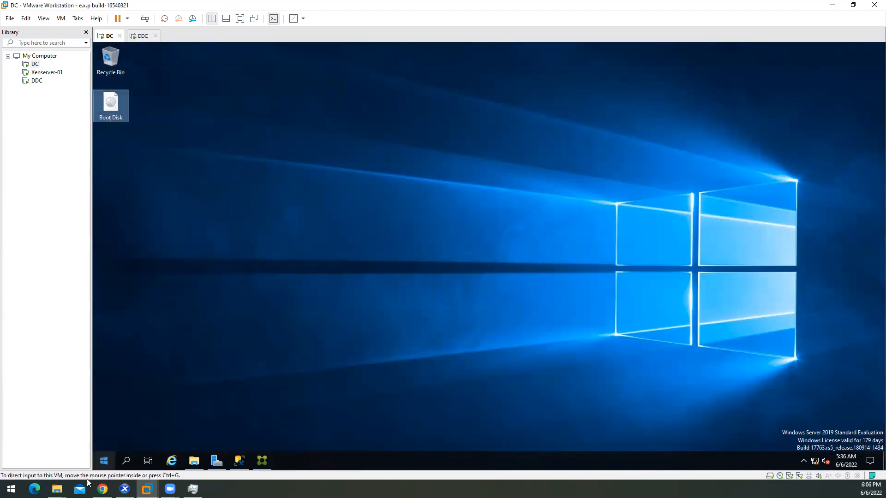
left_click(57, 489)
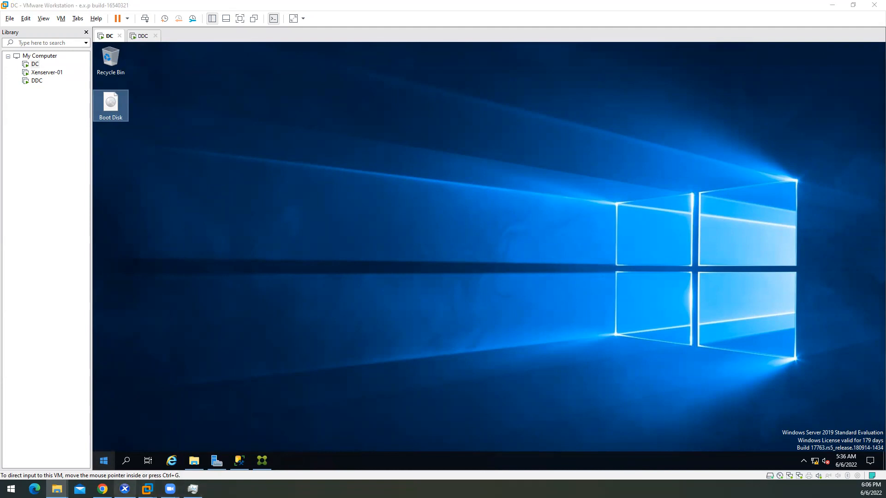
left_click(124, 489)
left_click(296, 70)
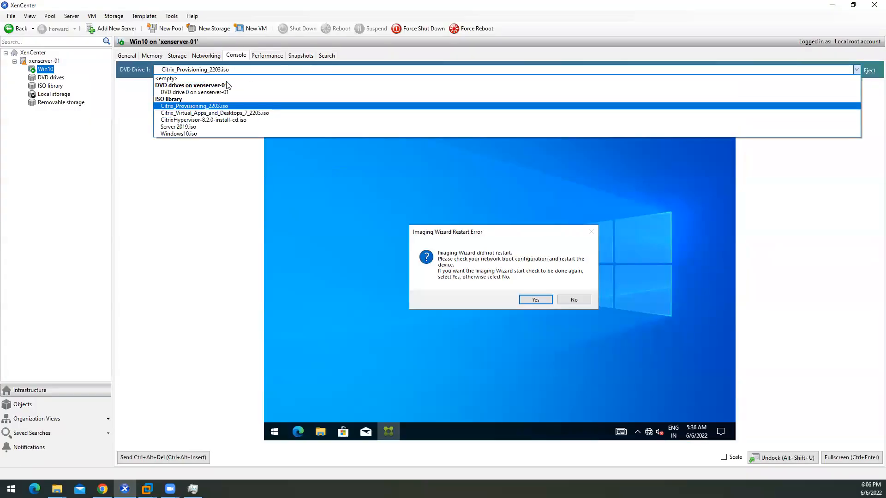
Rescan the ISO library and load Boot Disk.iso into the Win10 VM's DVD drive
left_click(54, 86)
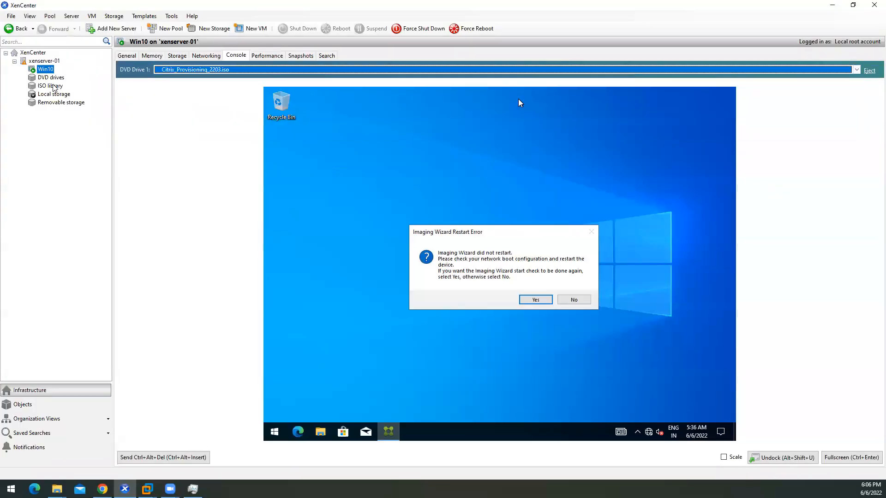
left_click(55, 86)
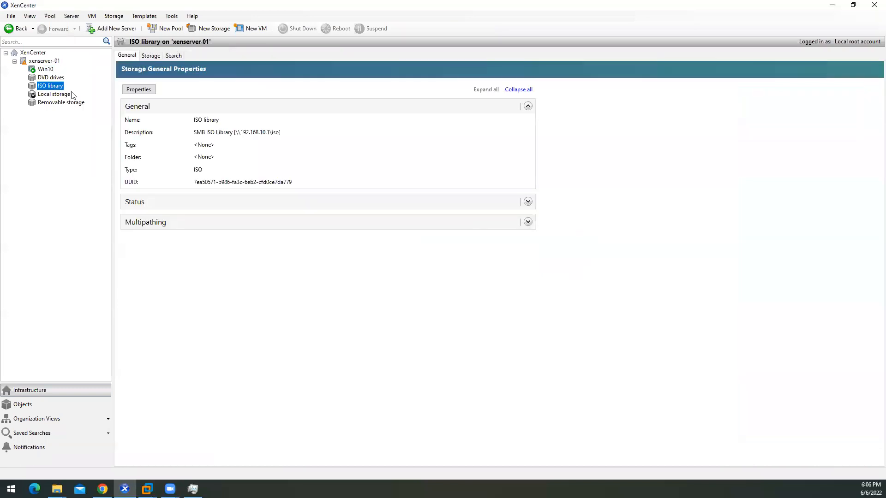
left_click(150, 56)
left_click(145, 374)
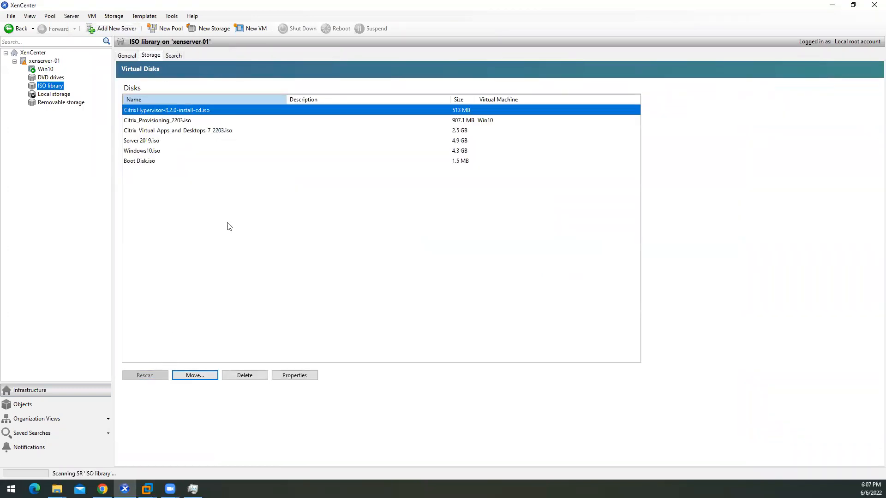
left_click(149, 162)
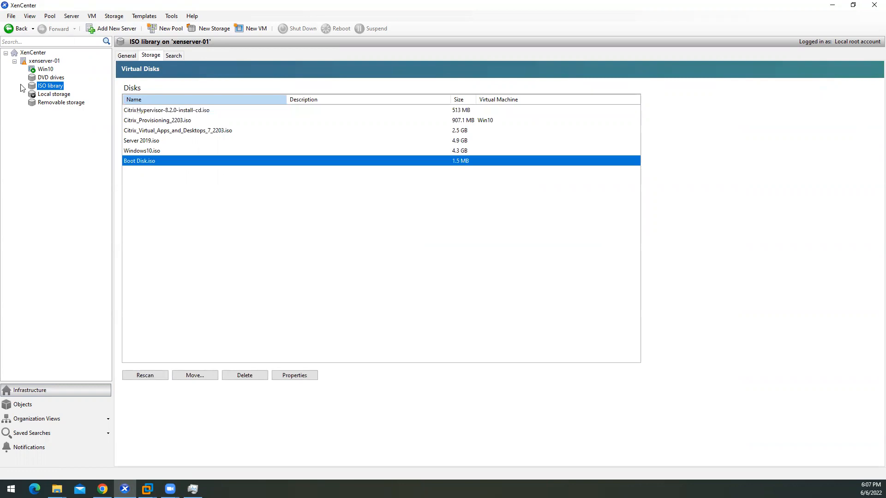
left_click(48, 78)
left_click(45, 70)
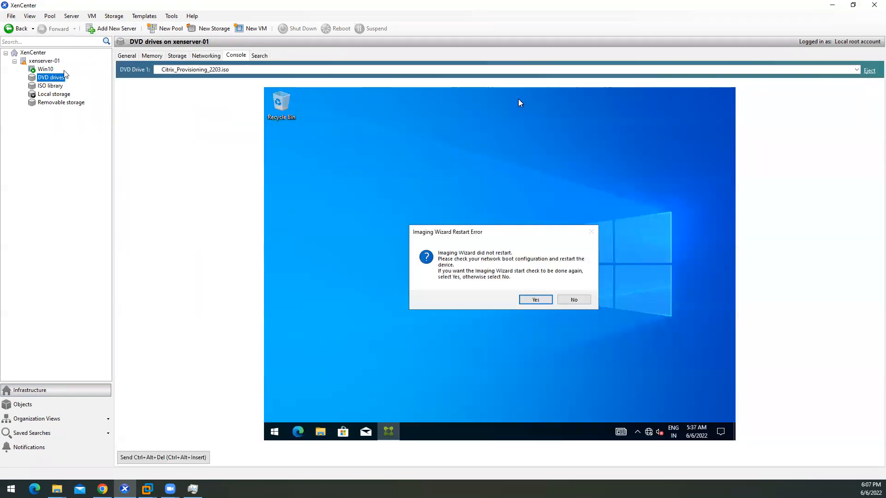
left_click(203, 70)
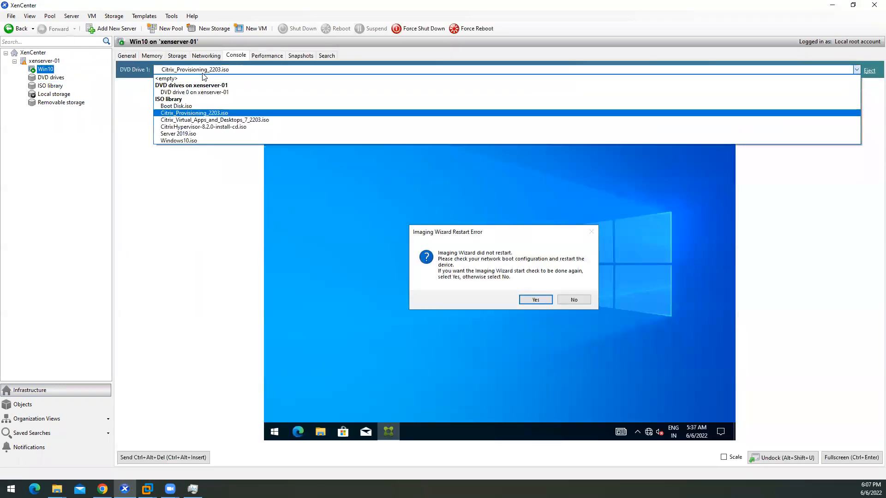
left_click(187, 106)
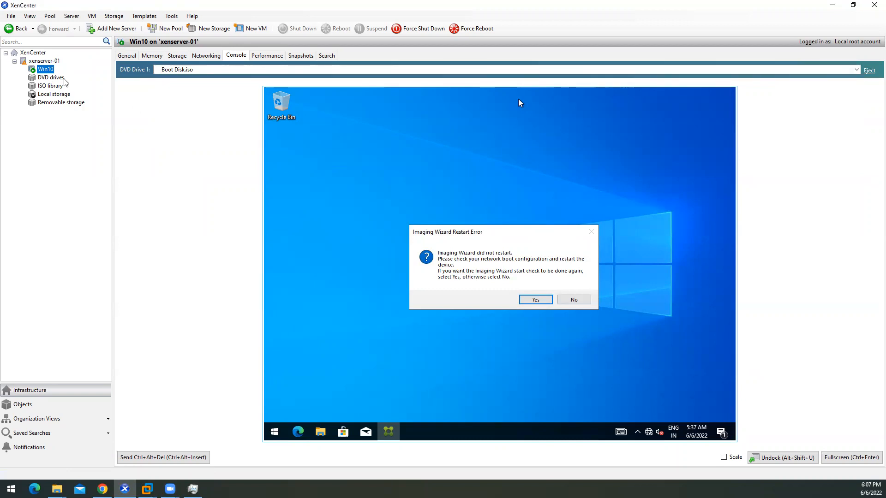
Review the Win10 VM's boot order in Properties, then start a Force Reboot
right_click(45, 70)
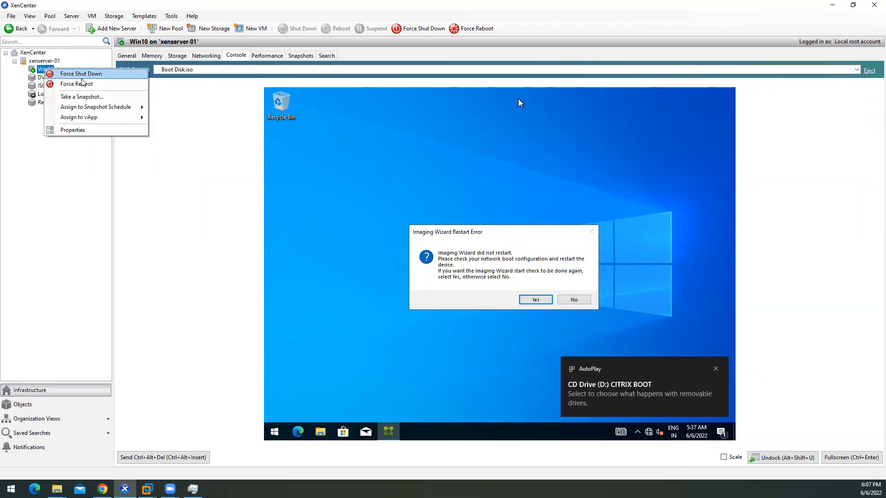
left_click(74, 130)
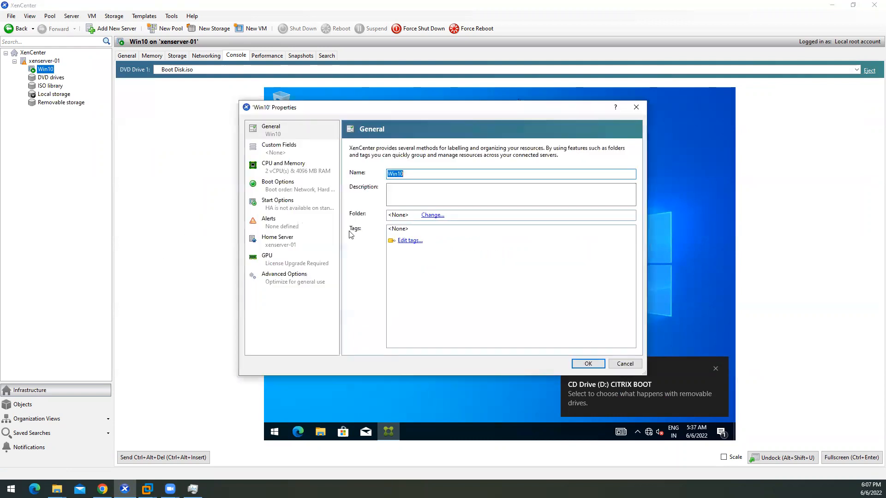
left_click(292, 192)
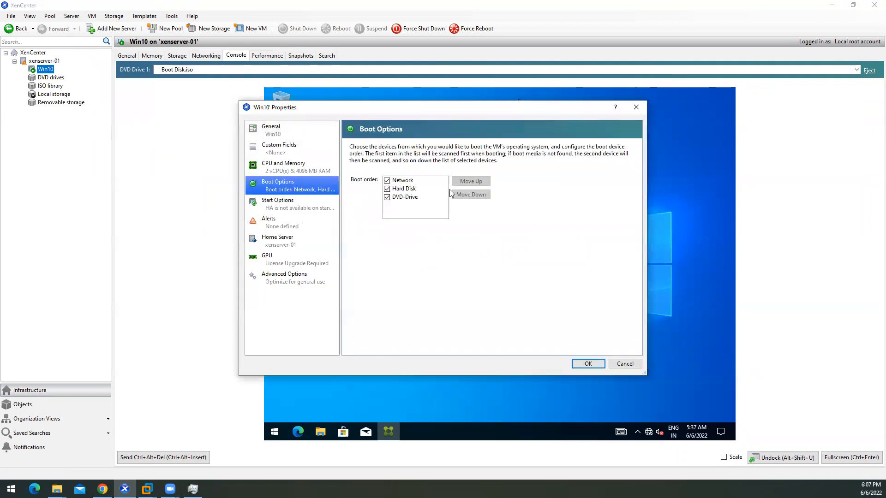
left_click(588, 364)
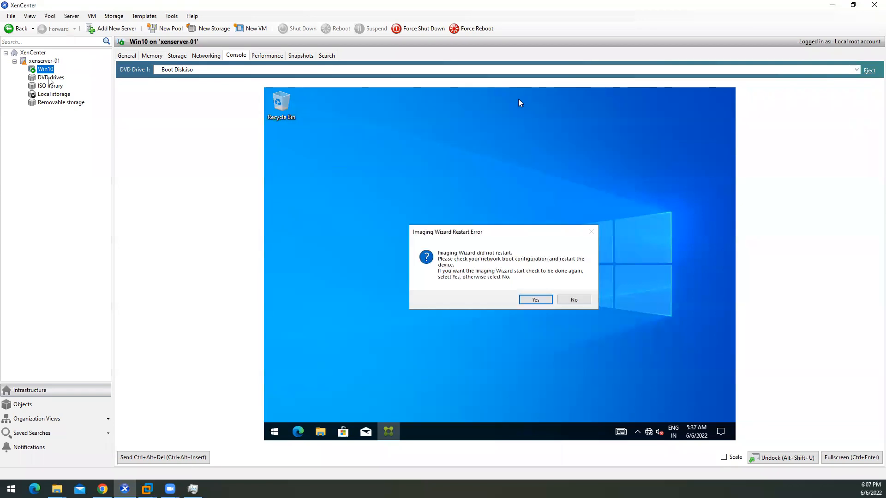
right_click(48, 74)
left_click(69, 87)
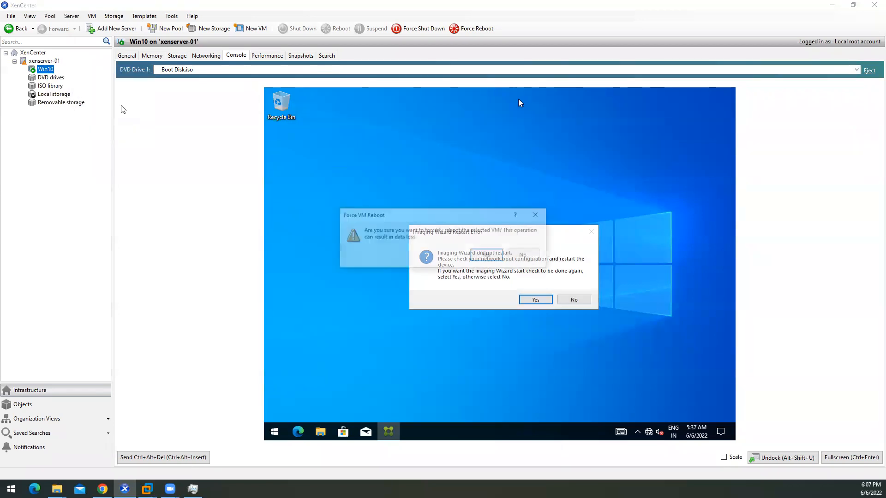
Confirm the Win10 forced reboot, then bring up the DC machine's desktop in VMware
left_click(488, 257)
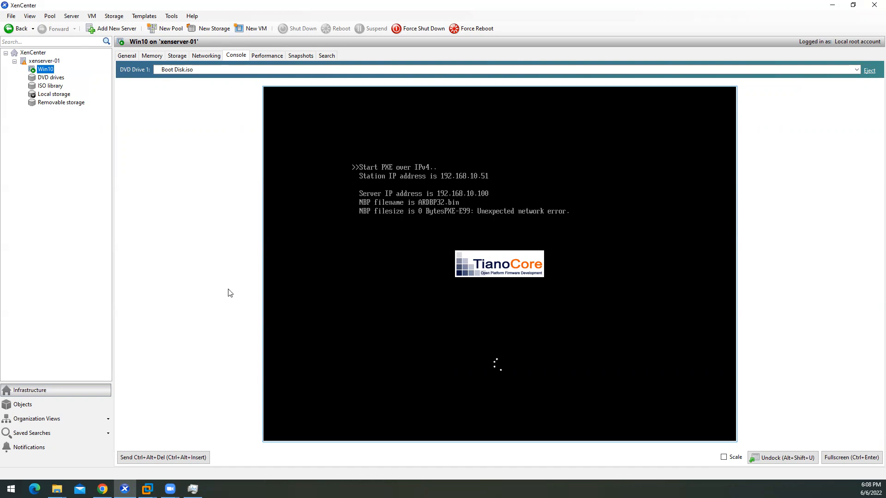
mouse_move(147, 488)
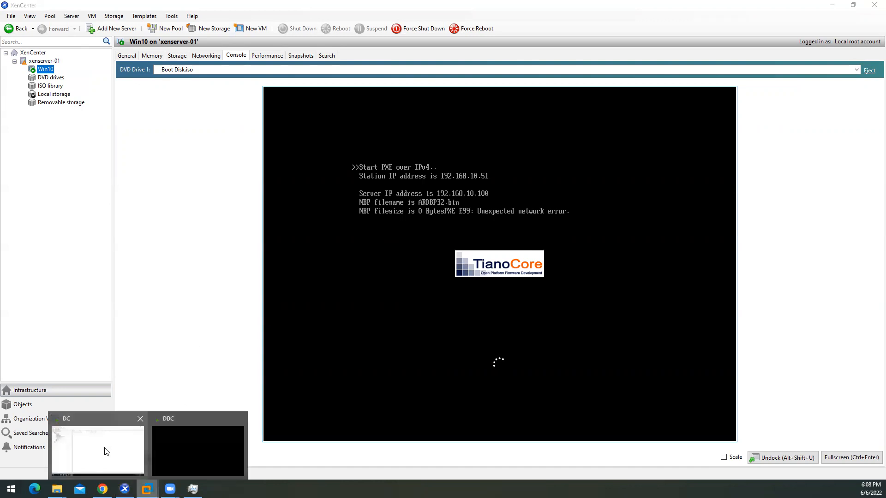
left_click(101, 445)
left_click(175, 174)
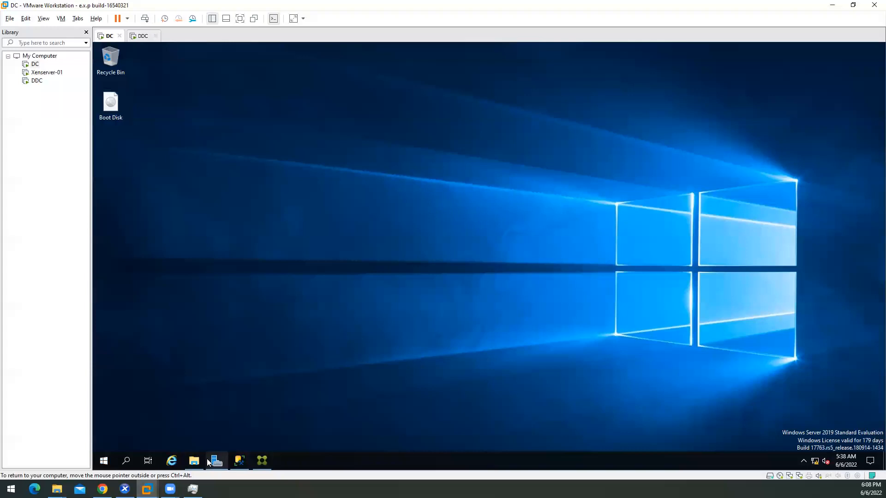
Refresh the Provisioning Console's vDisk Pool twice to recheck Win10-TD-vDisk, then return to XenCenter
left_click(262, 460)
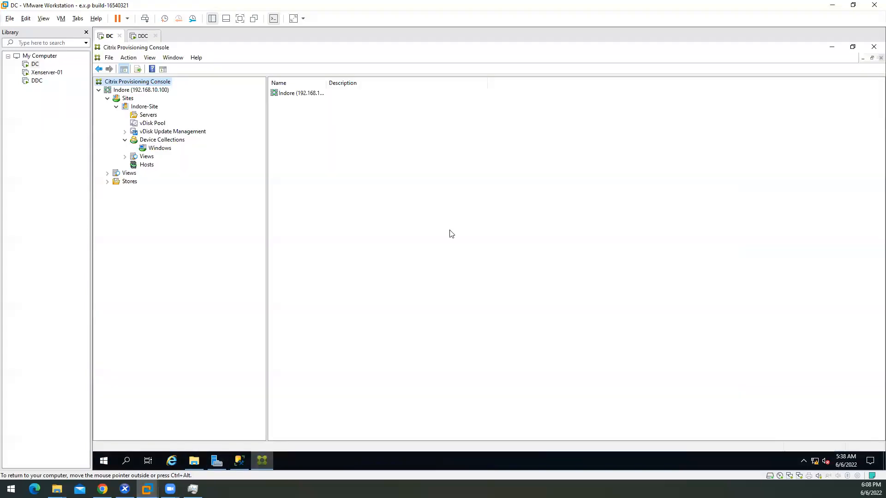
left_click(160, 149)
left_click(152, 125)
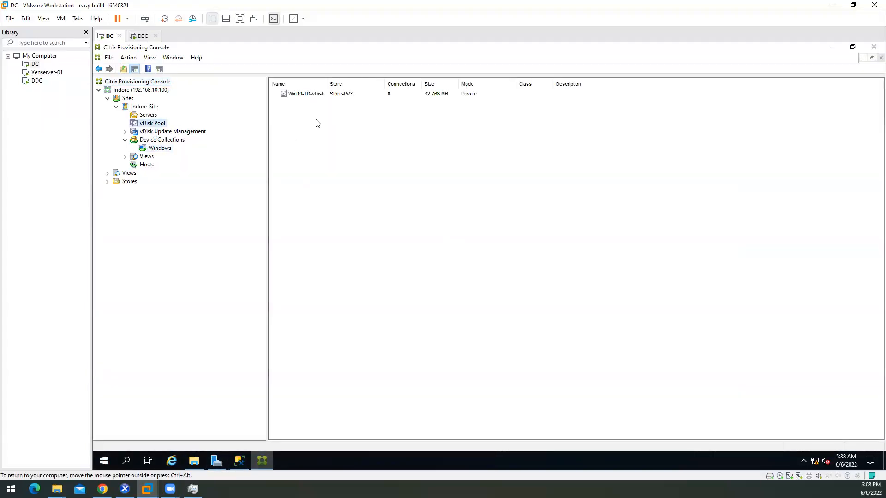
right_click(153, 125)
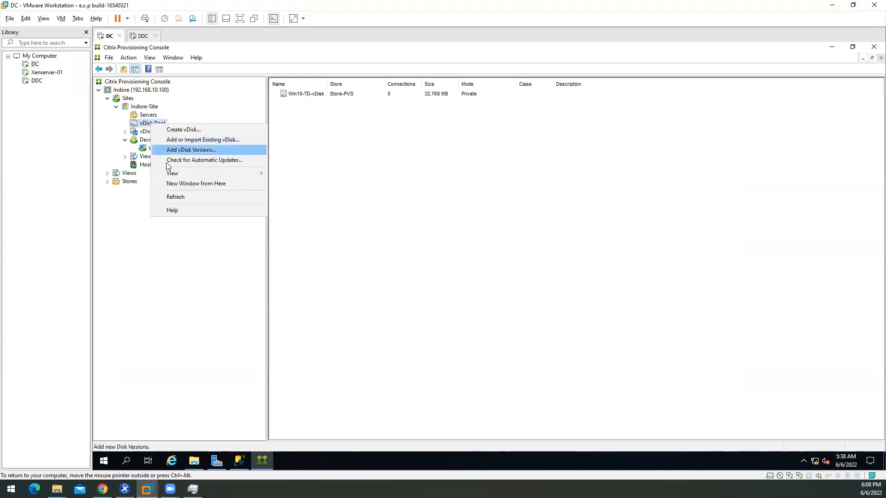
left_click(175, 197)
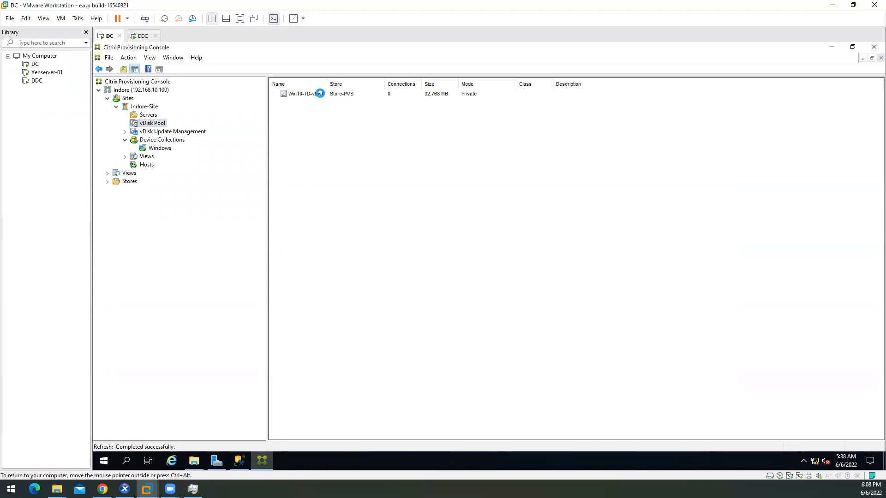
left_click(319, 94)
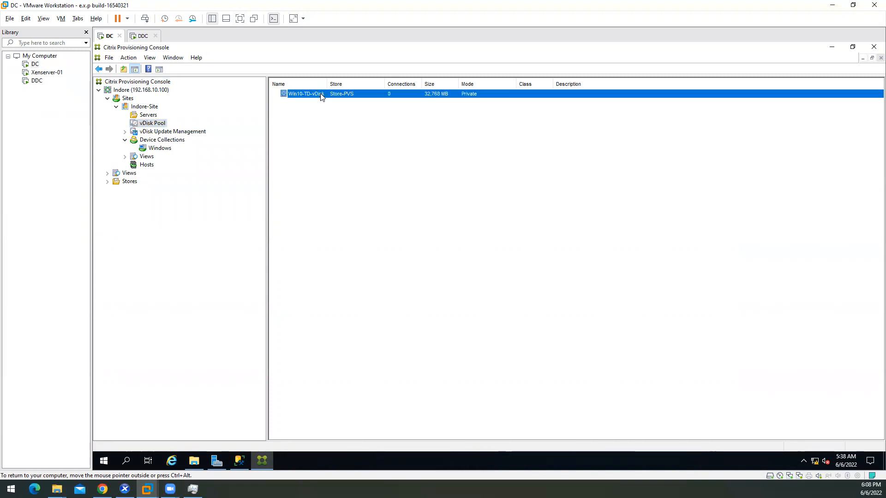
right_click(156, 125)
left_click(180, 195)
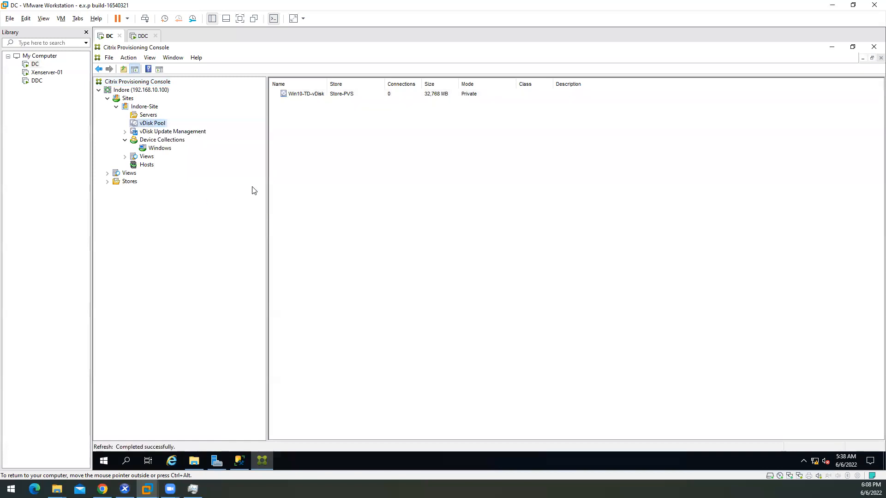
left_click(124, 489)
Sign in to the Win10 VM with the account password
left_click(175, 457)
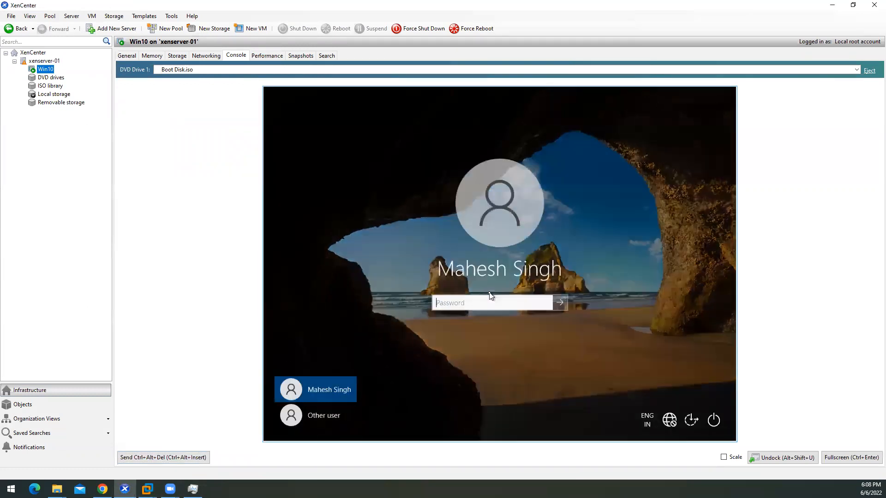
type("******")
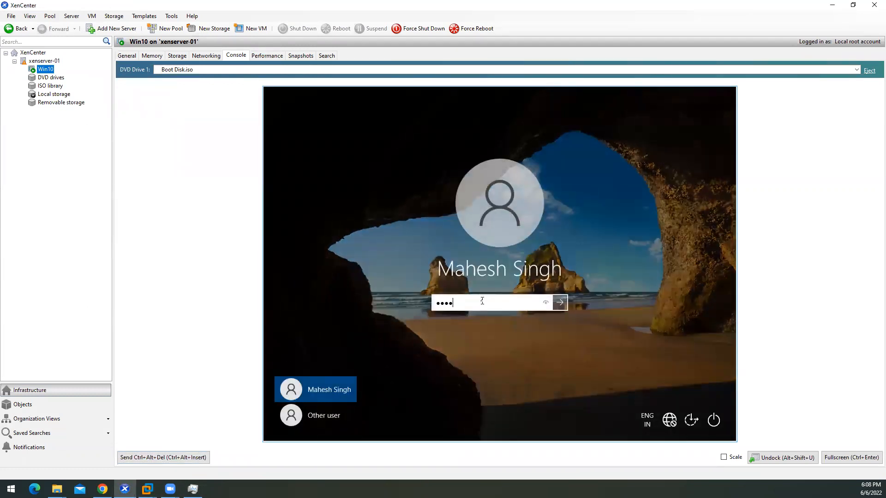
type("***")
key("Return")
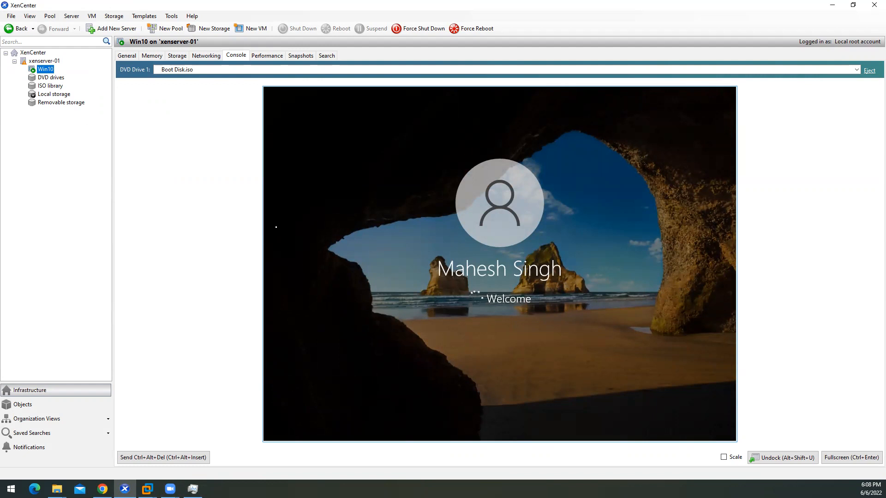
Move DVD-Drive to the top of Win10's boot order in Properties > Boot Options
right_click(42, 68)
left_click(175, 154)
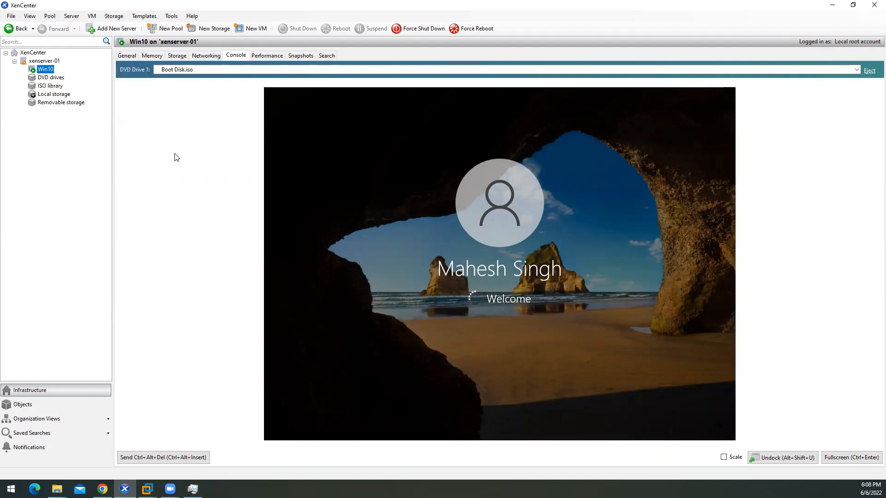
left_click(274, 184)
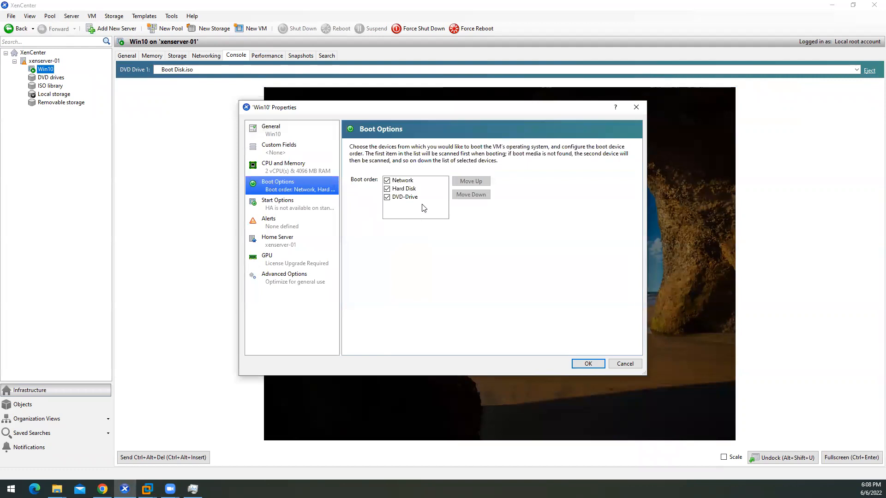
left_click(403, 197)
left_click(469, 182)
left_click(469, 182)
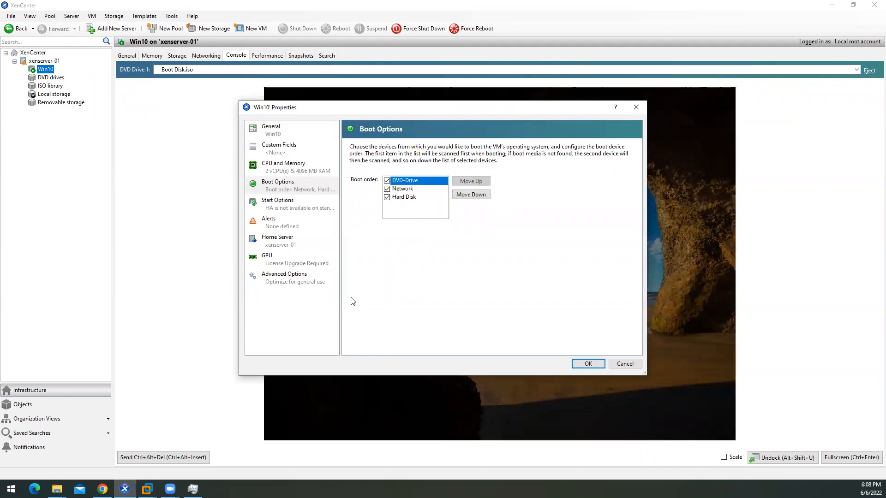
left_click(588, 365)
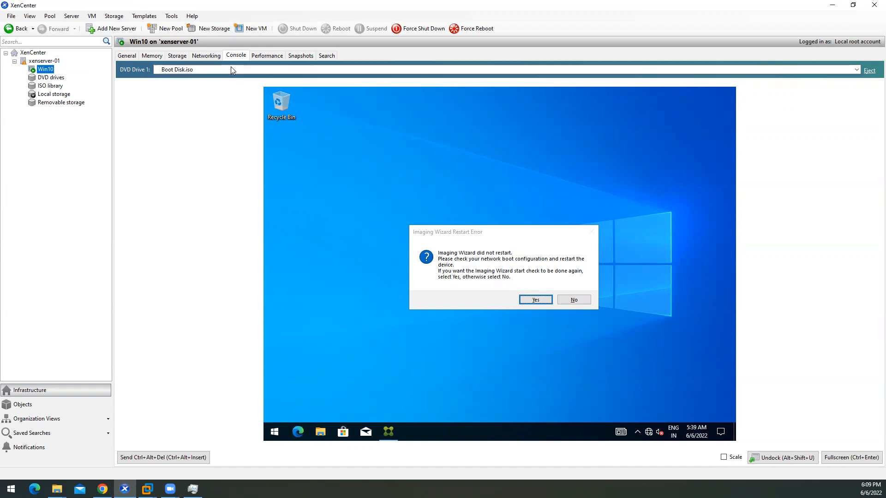
right_click(43, 74)
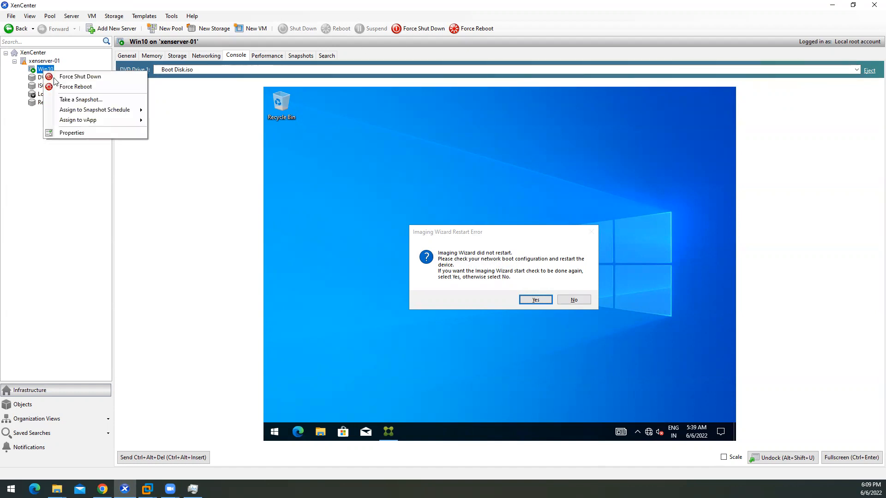
Force-reboot the Win10 VM and confirm so it streams from Win10-TD-vDisk
left_click(65, 85)
left_click(488, 257)
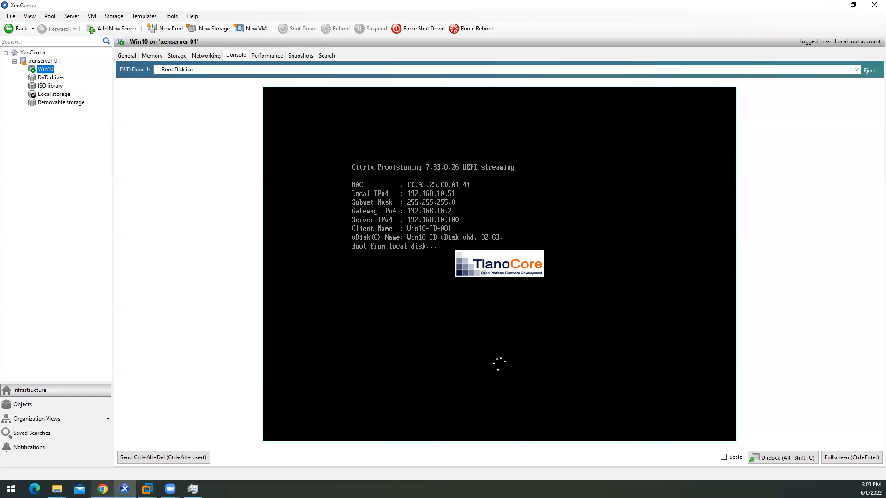
Refresh the vDisk Pool twice on the DC machine and glance at the provisioning servers
mouse_move(147, 489)
left_click(104, 443)
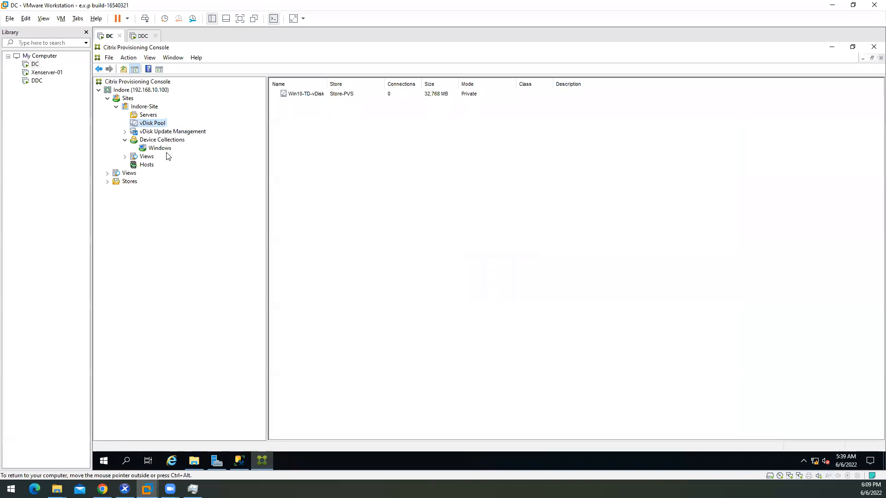
right_click(159, 123)
left_click(188, 196)
left_click(319, 96)
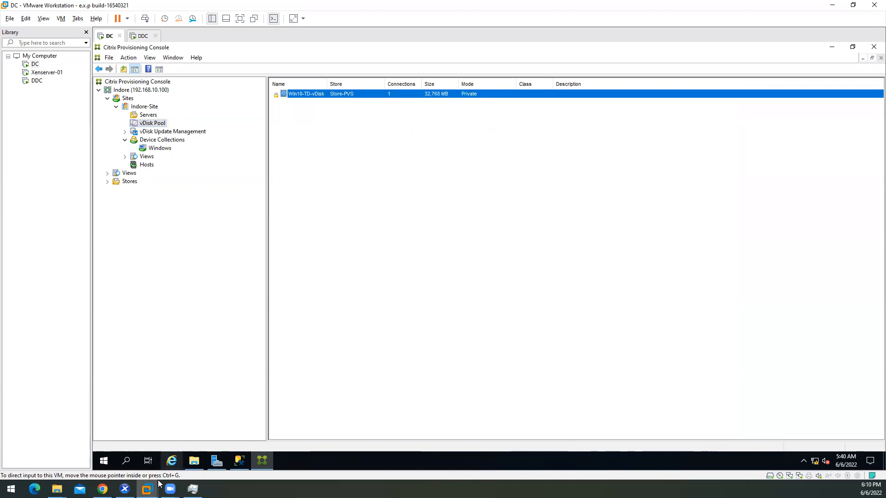
right_click(159, 122)
left_click(193, 200)
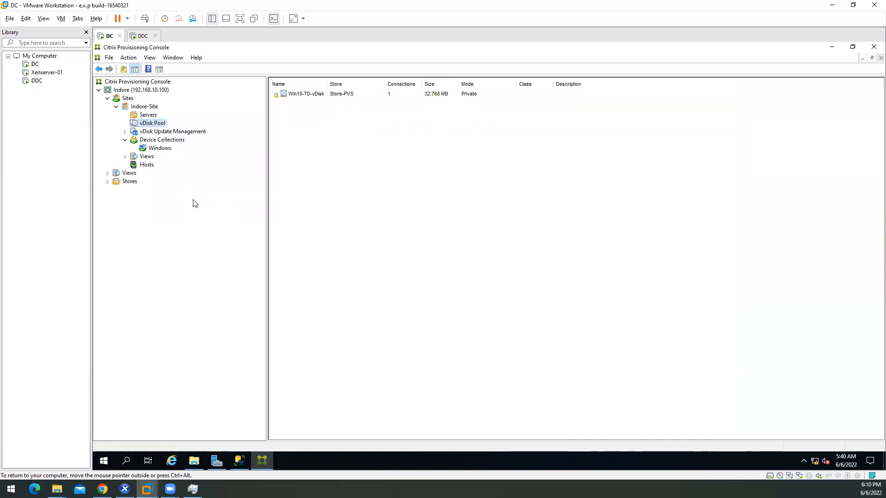
left_click(149, 116)
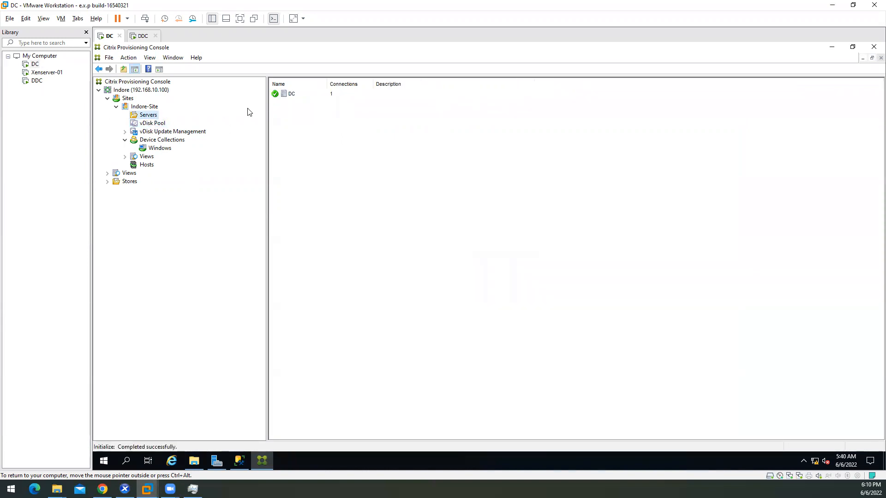
left_click(290, 95)
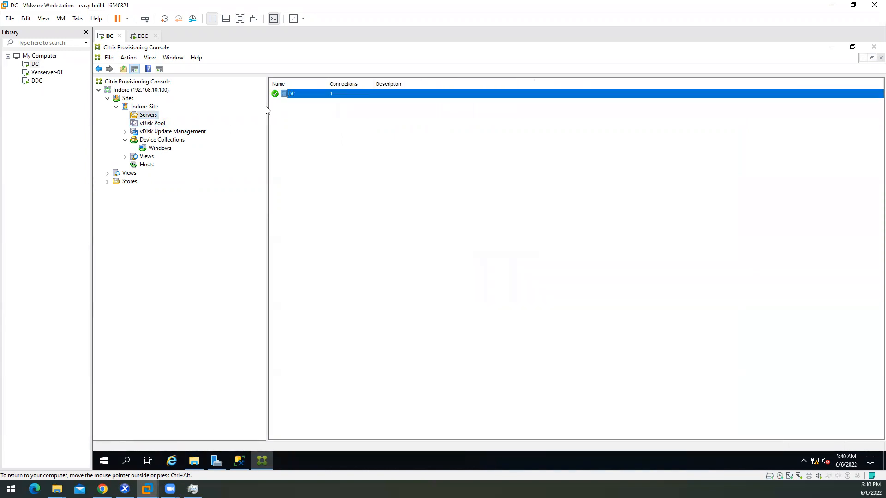
left_click(148, 124)
Refresh the Windows device collection to find Win10-TD-001 and widen its vDisk column
left_click(158, 133)
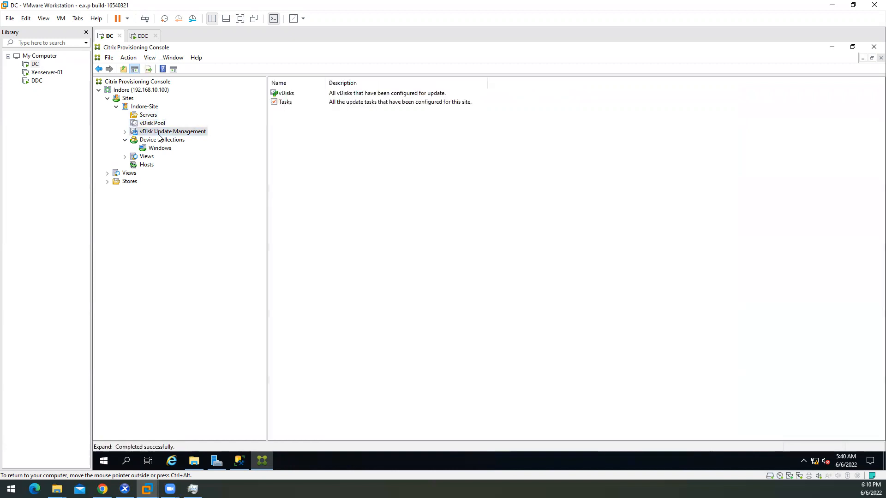
left_click(159, 140)
left_click(158, 149)
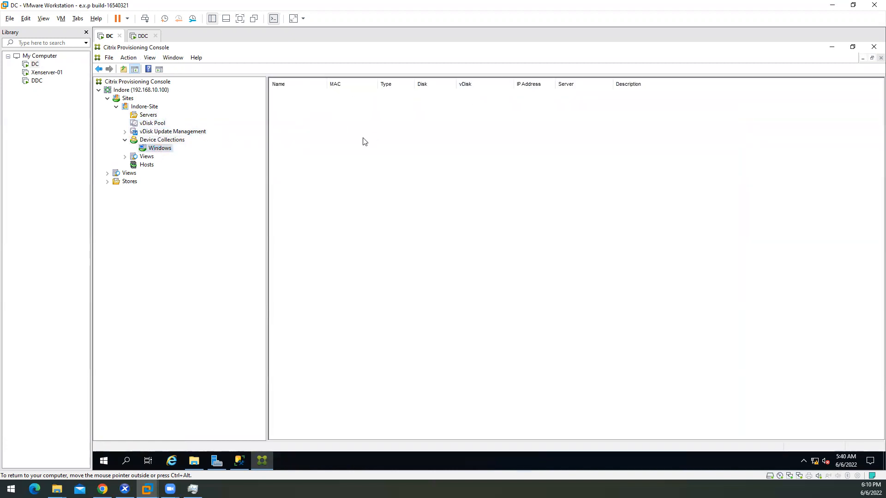
right_click(161, 148)
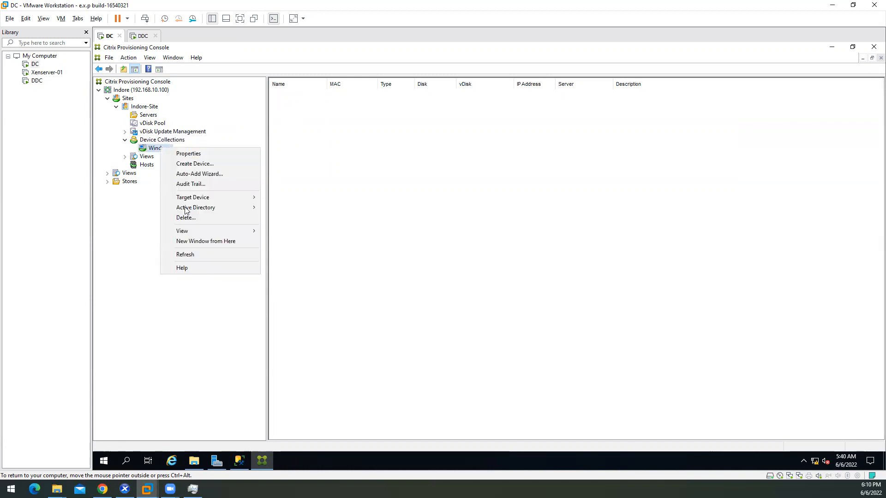
left_click(187, 255)
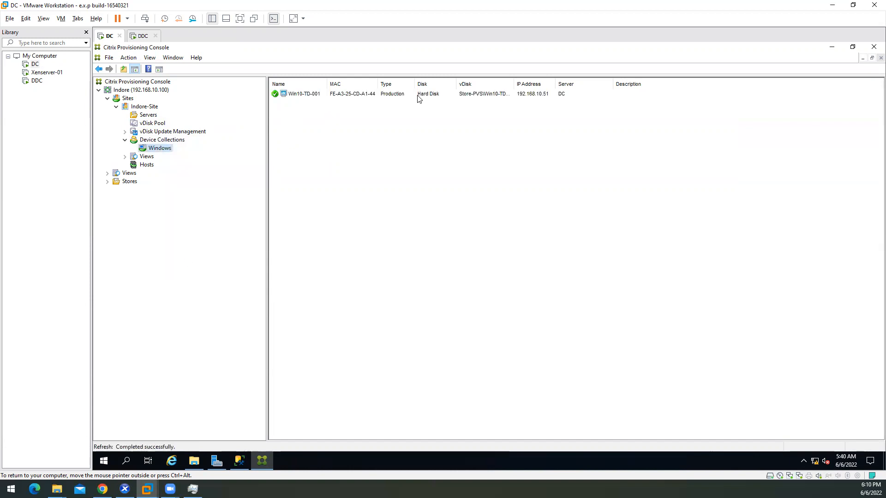
left_click(374, 99)
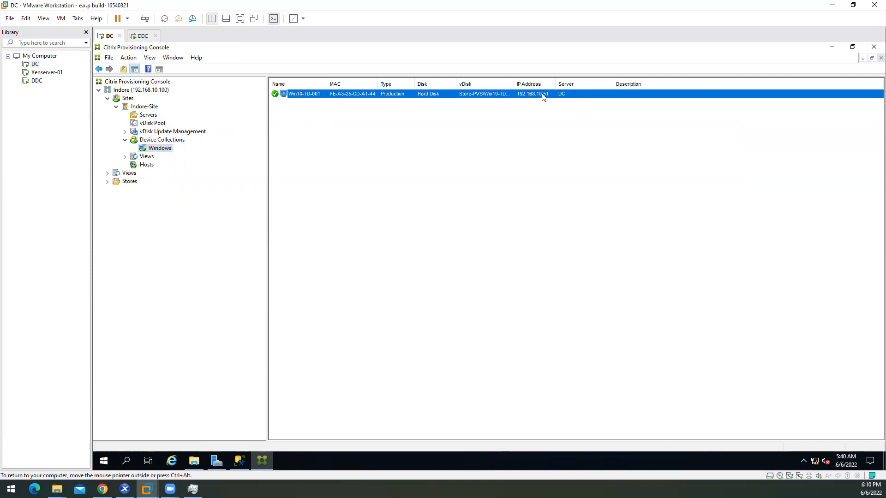
double_click(513, 84)
Verify the Win10-TD-vDisk files in C:\PVS-Store, then minimise windows and return to XenCenter
left_click(194, 461)
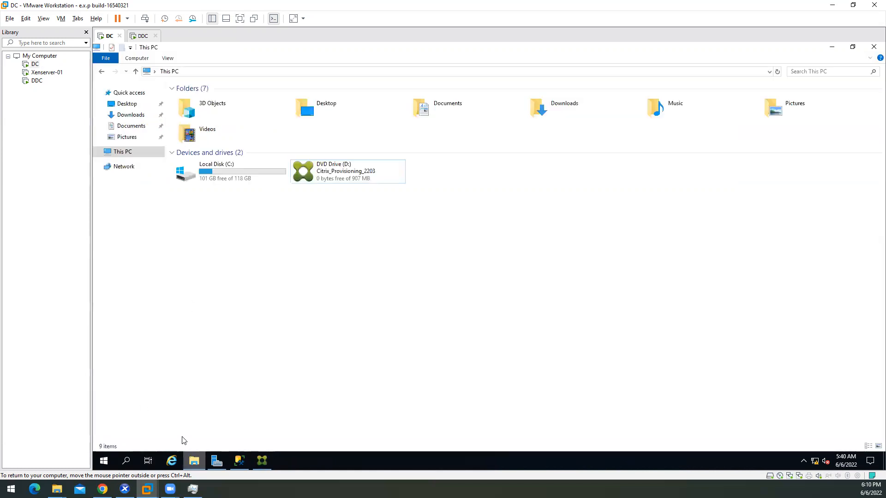
double_click(192, 171)
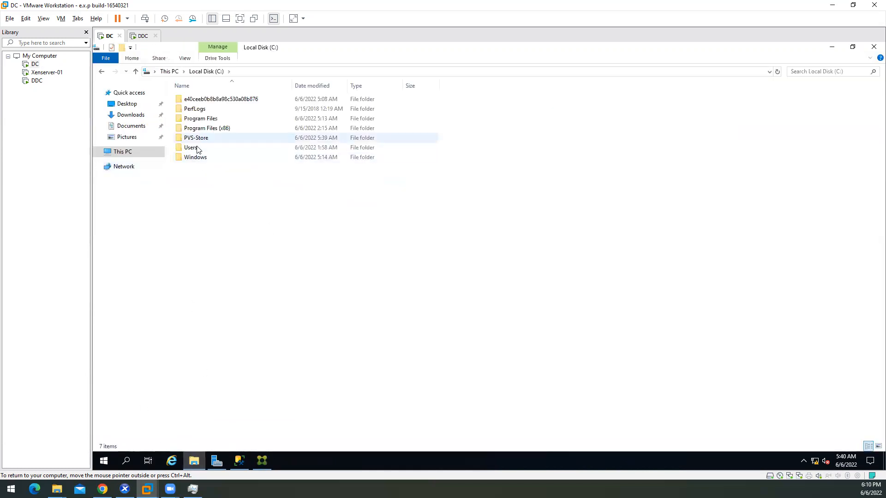
double_click(200, 138)
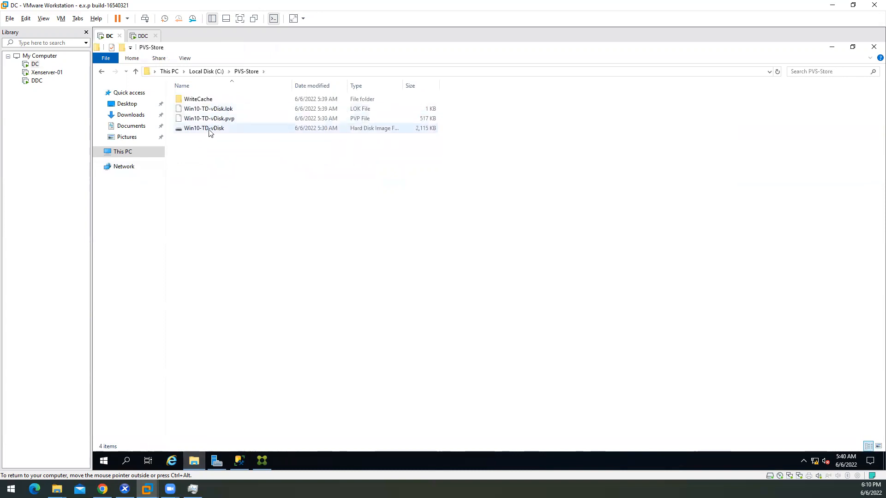
left_click(209, 132)
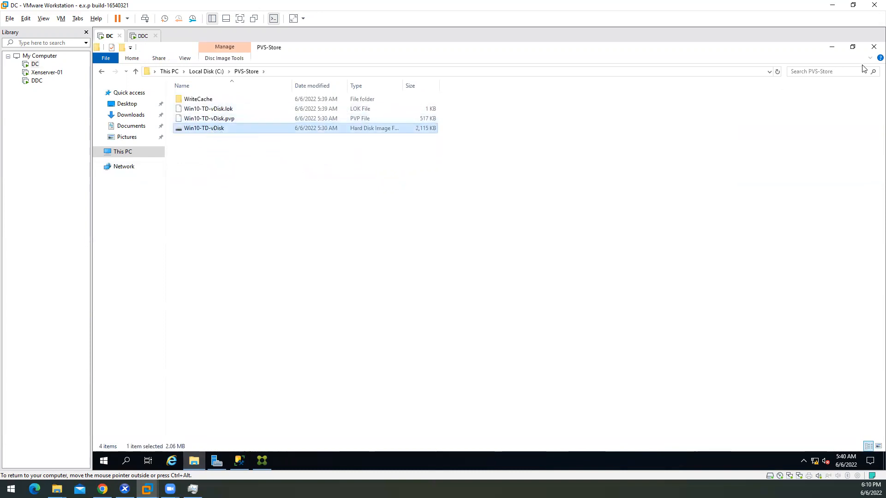
left_click(832, 47)
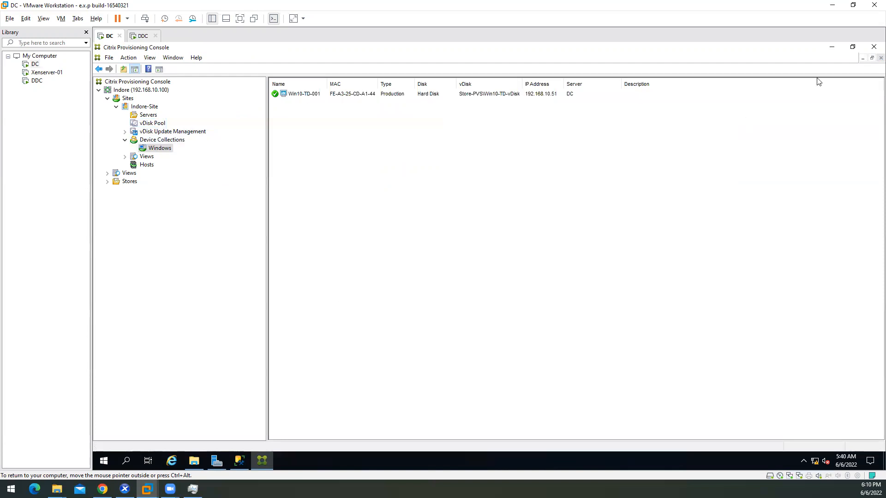
left_click(832, 47)
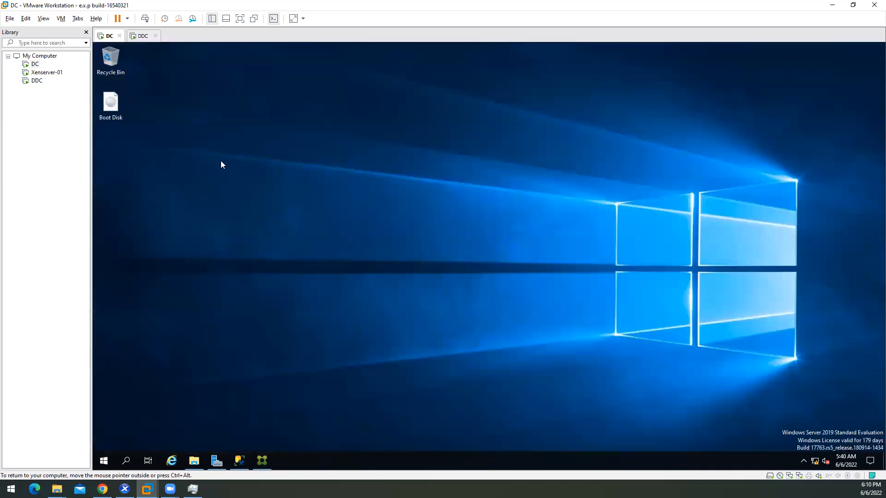
mouse_move(239, 461)
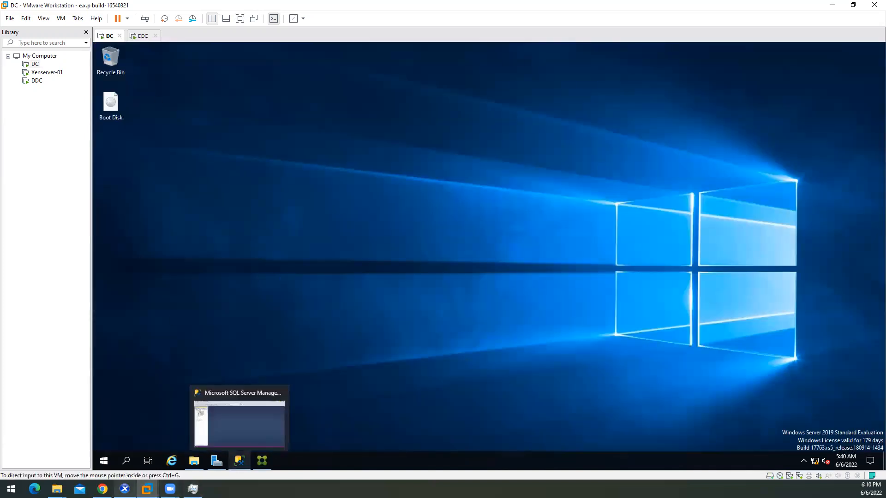
left_click(124, 489)
Sign back in to the Win10 VM with Ctrl+Alt+Del and the account password
left_click(192, 460)
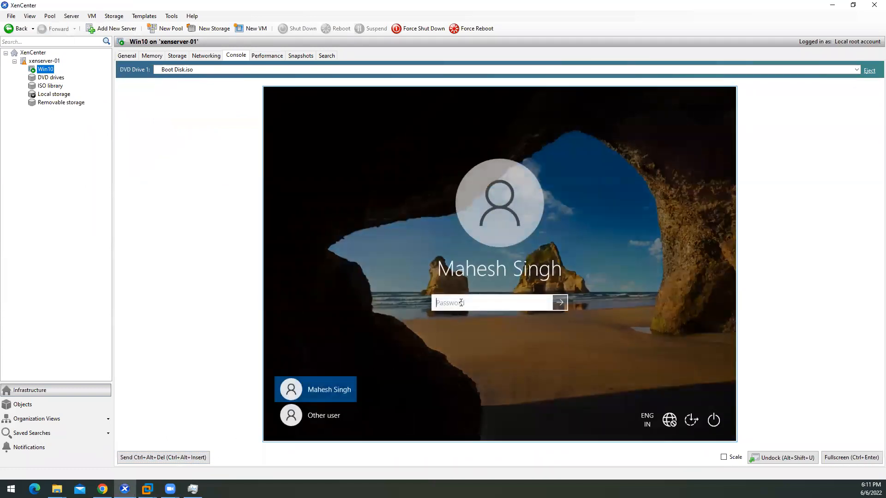
type("••••••••••")
key("Return")
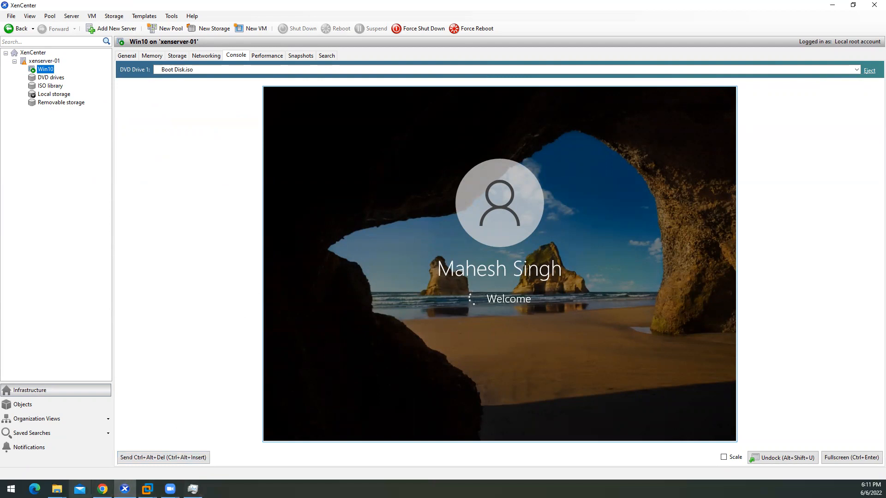
On the DC's Provisioning Console, check that Win10-TD-vDisk in the vDisk Pool shows one connection
mouse_move(147, 489)
left_click(104, 445)
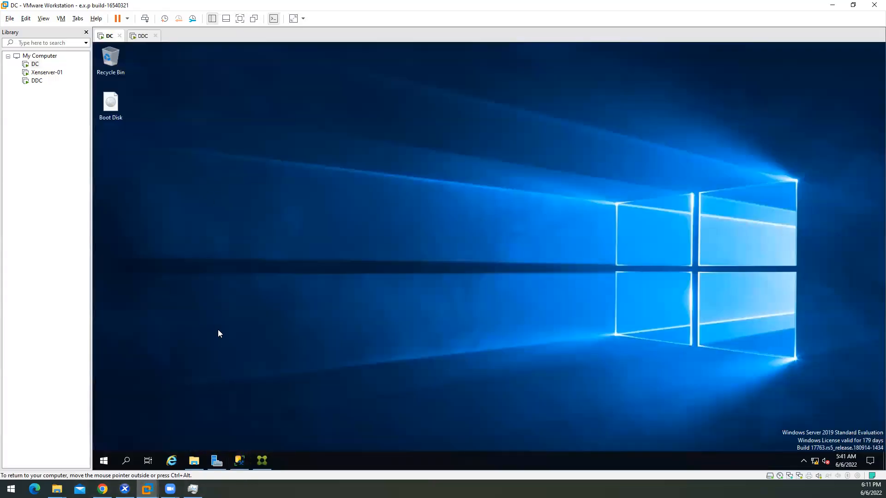
left_click(263, 460)
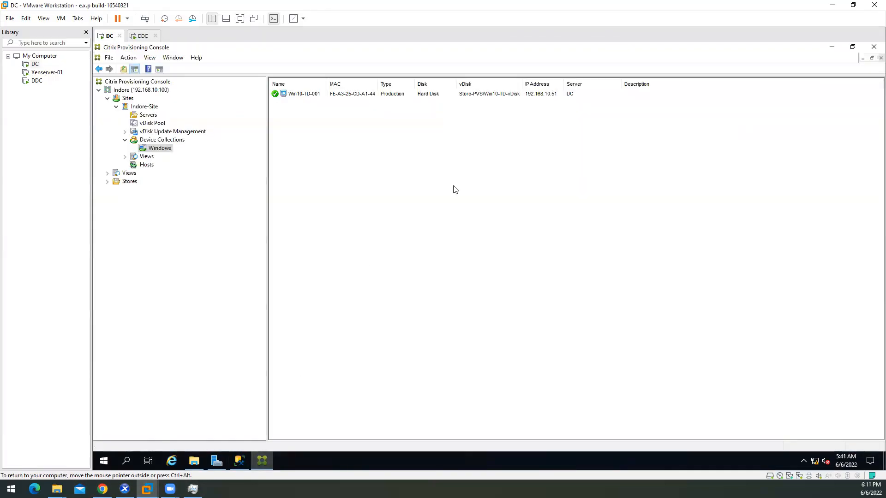
left_click(298, 95)
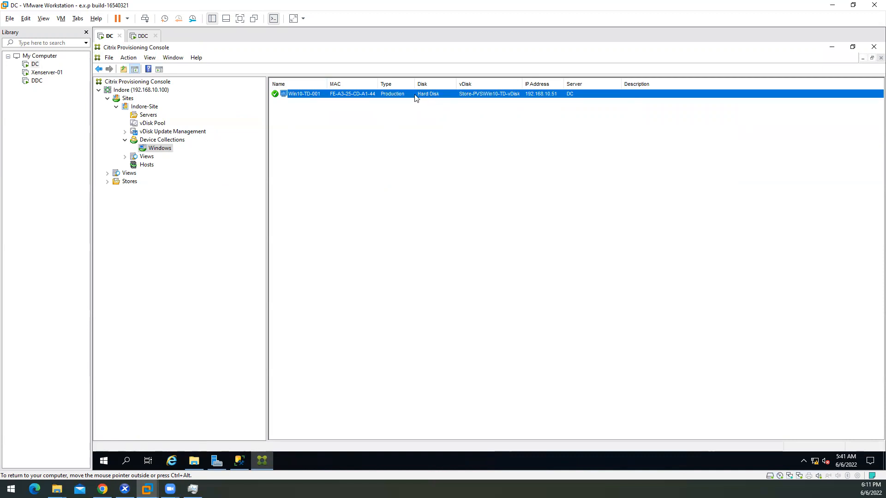
left_click(157, 124)
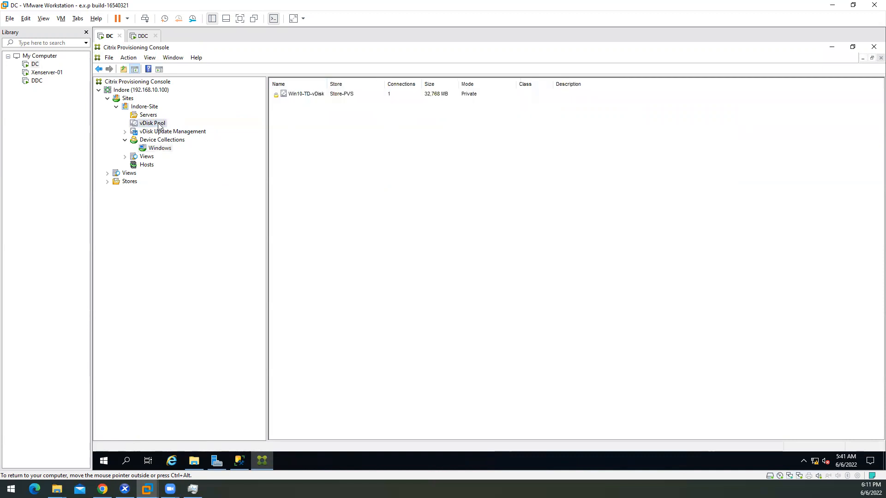
left_click(327, 97)
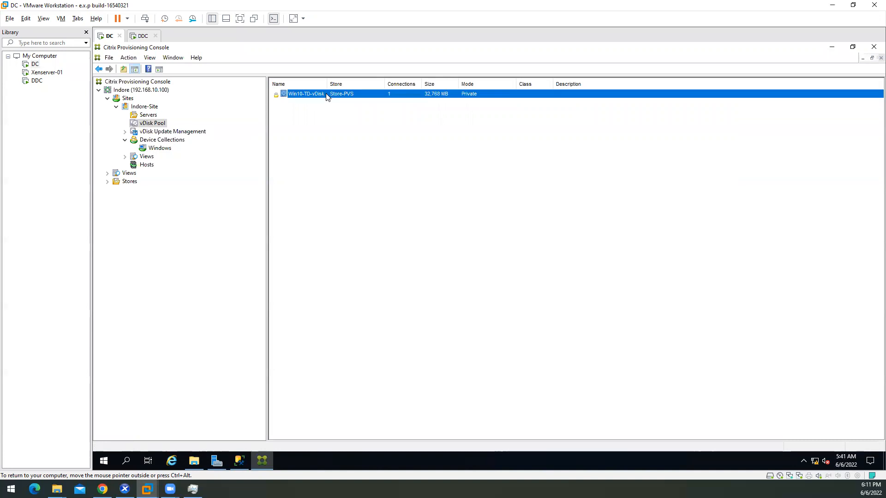
Show Win10-TD-001 active in the Windows device collection at IP 192.168.10.51 on server DC
left_click(159, 133)
left_click(155, 149)
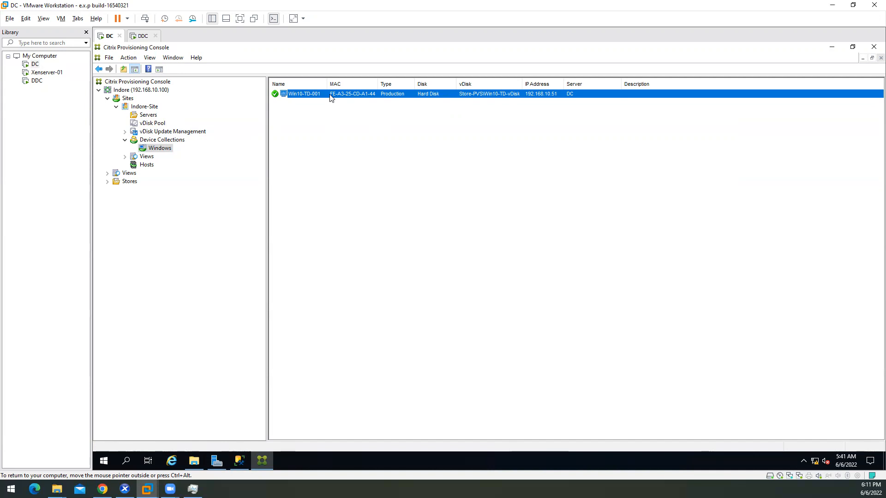
left_click(420, 216)
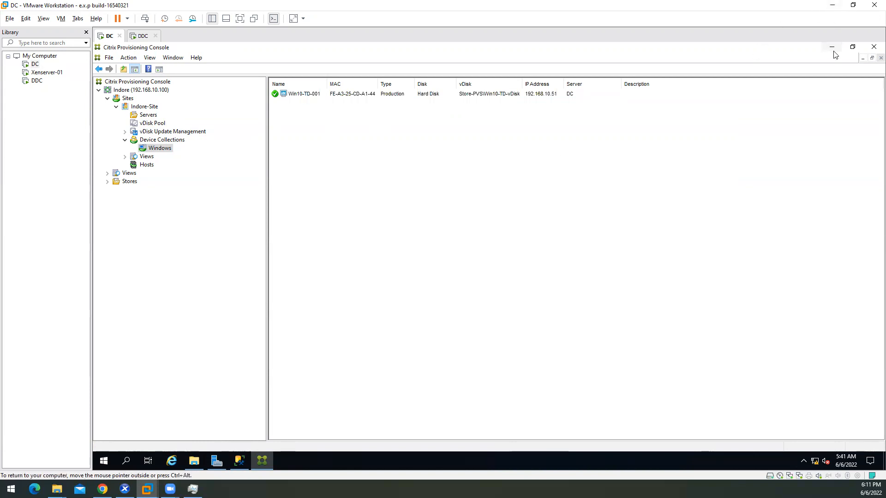
In the Win10 console, decline formatting drive E: so the imaging wizard continues
left_click(124, 489)
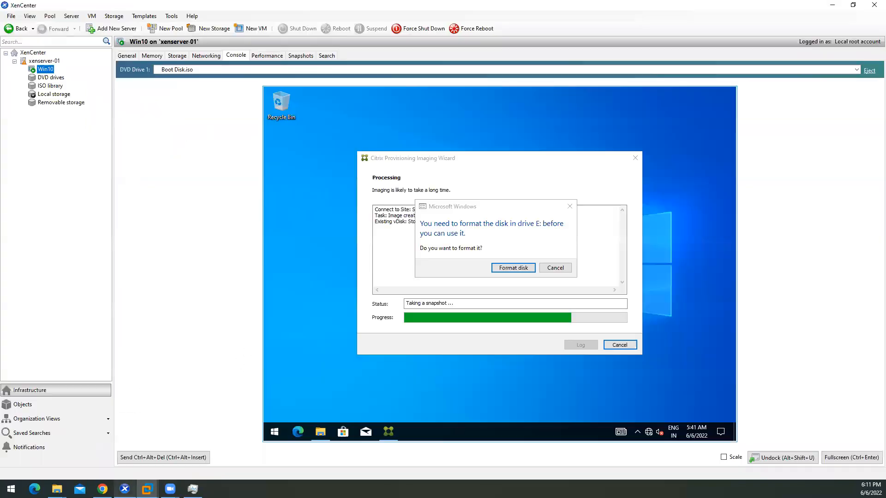
left_click_drag(469, 206, 561, 149)
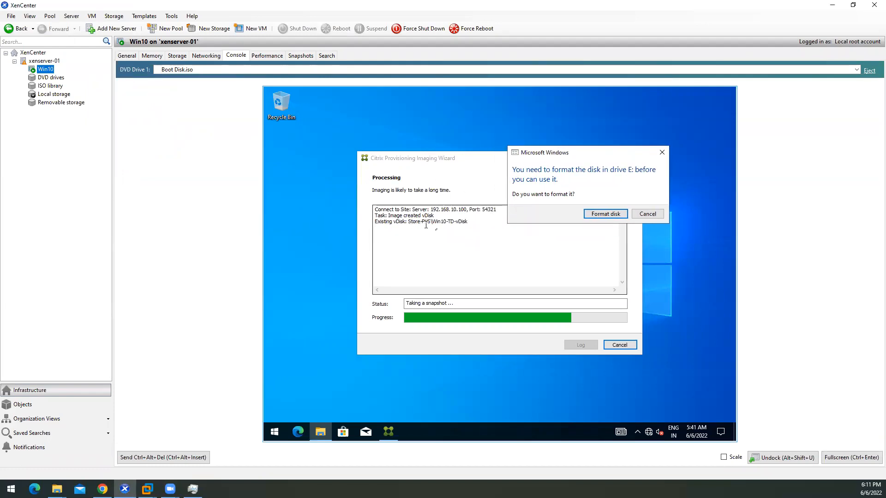
left_click(648, 215)
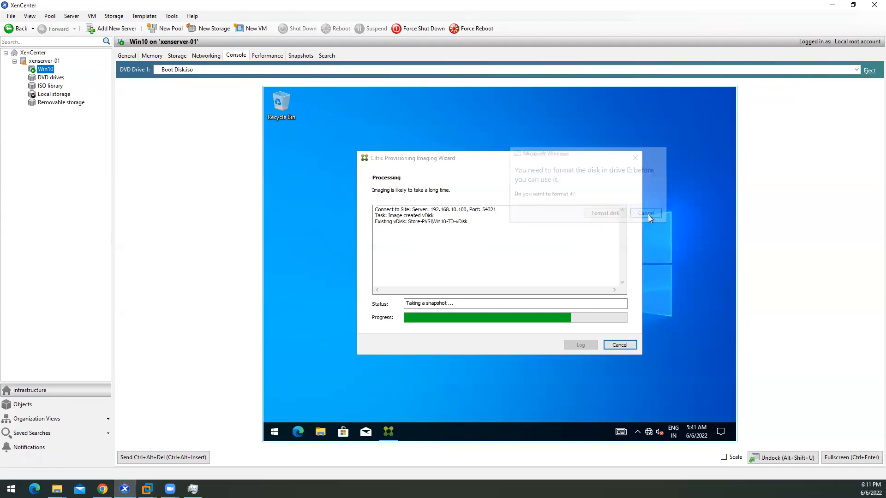
left_click_drag(435, 160, 417, 147)
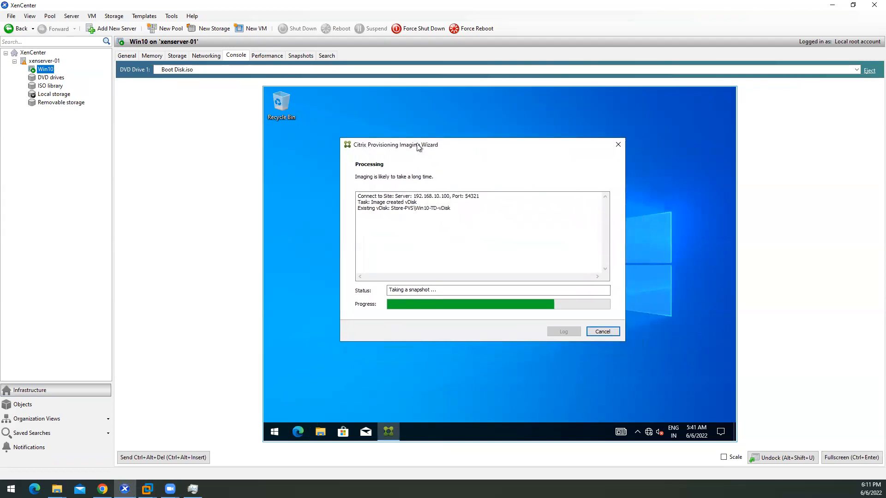
Review the Virtual Disk Status for Win10-TD-vDisk.vhd, including its Statistics, then close it
left_click(638, 432)
double_click(637, 415)
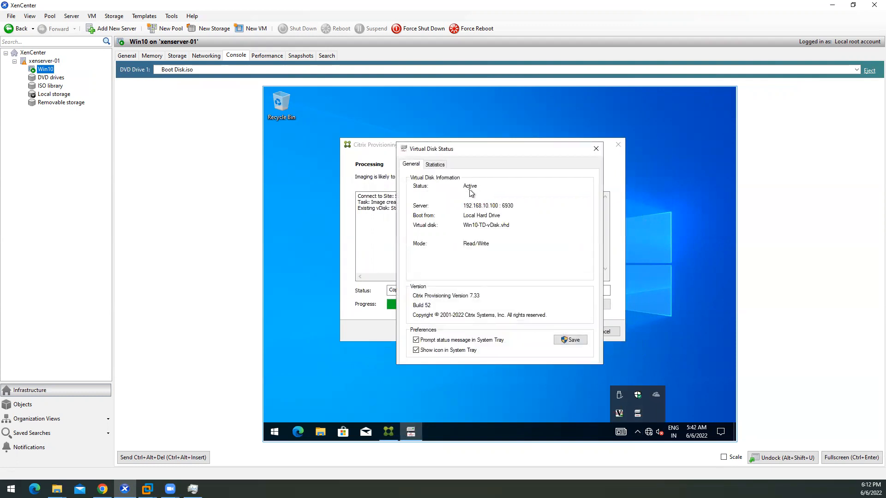
left_click(477, 251)
double_click(468, 226)
double_click(500, 226)
left_click_drag(514, 225, 456, 225)
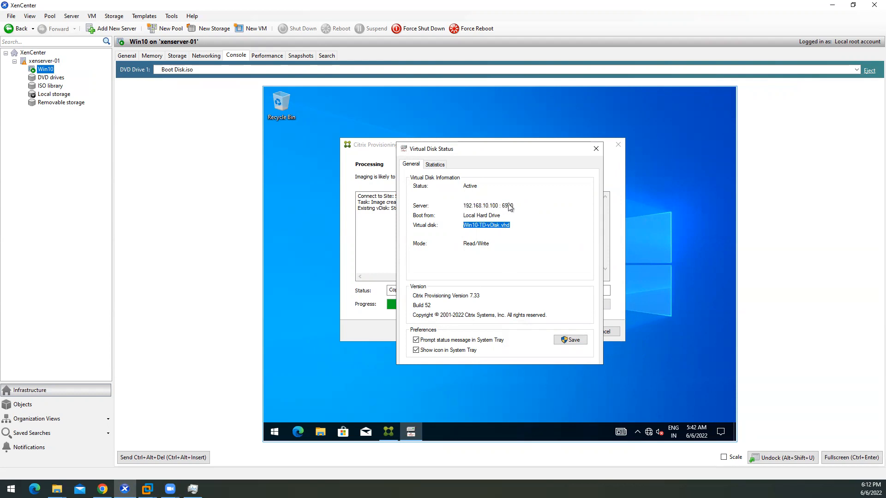
left_click(438, 166)
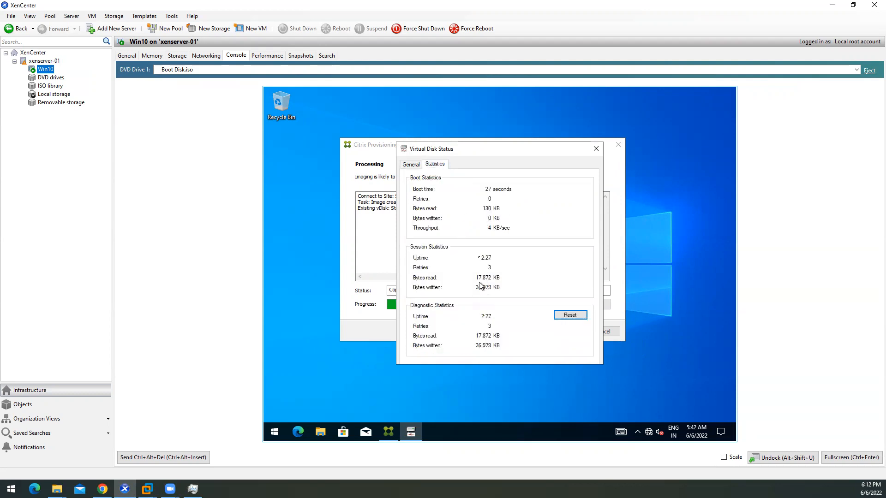
left_click(410, 165)
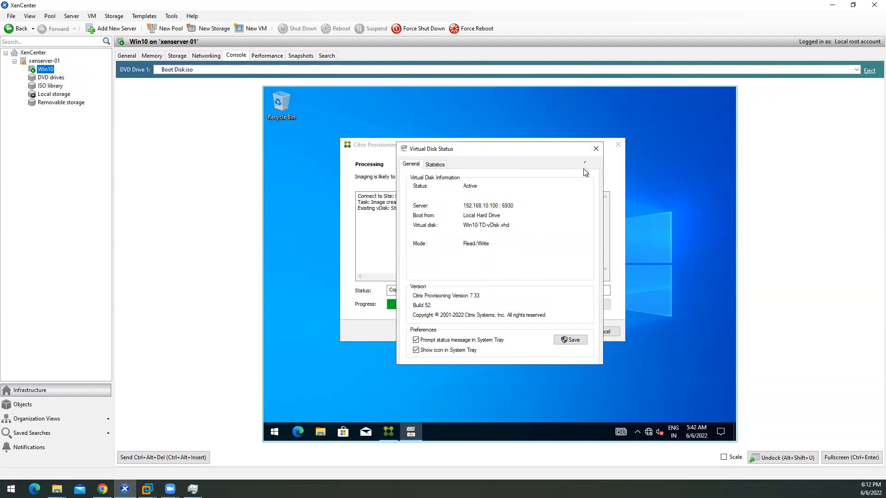
left_click(596, 149)
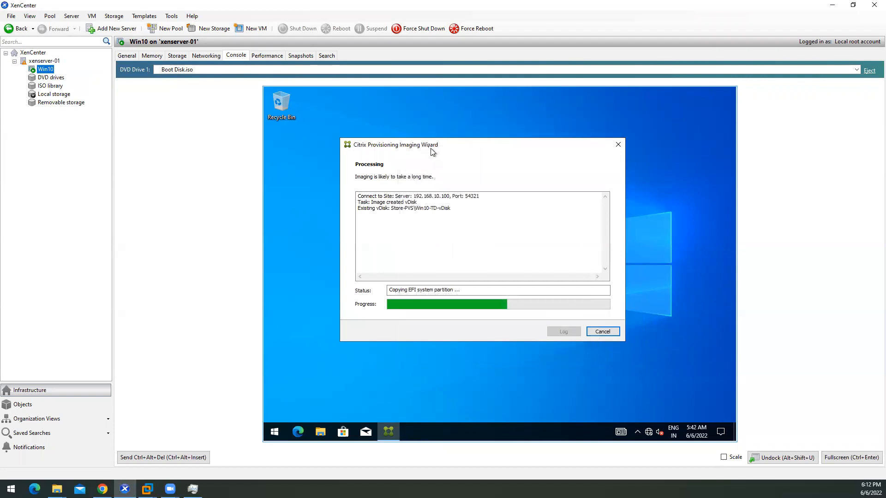
On the DC, launch Active Directory Users and Computers from Server Manager's Tools menu
left_click_drag(431, 145, 430, 135)
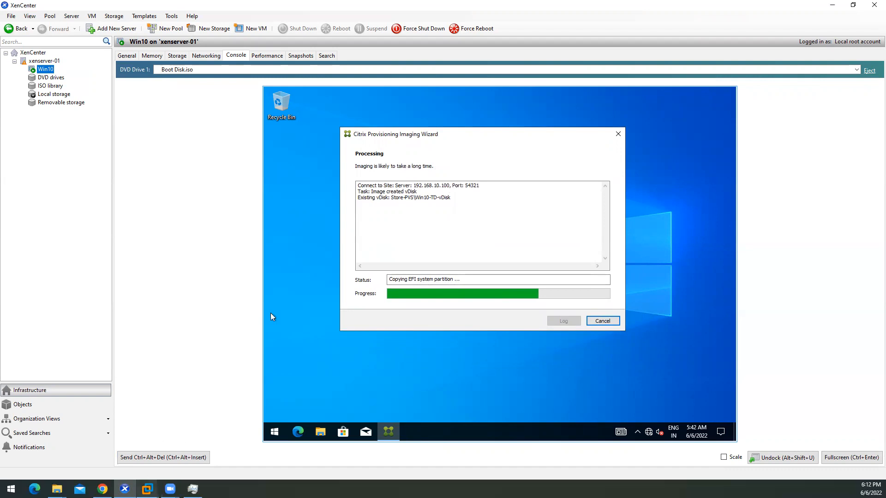
mouse_move(147, 490)
left_click(113, 438)
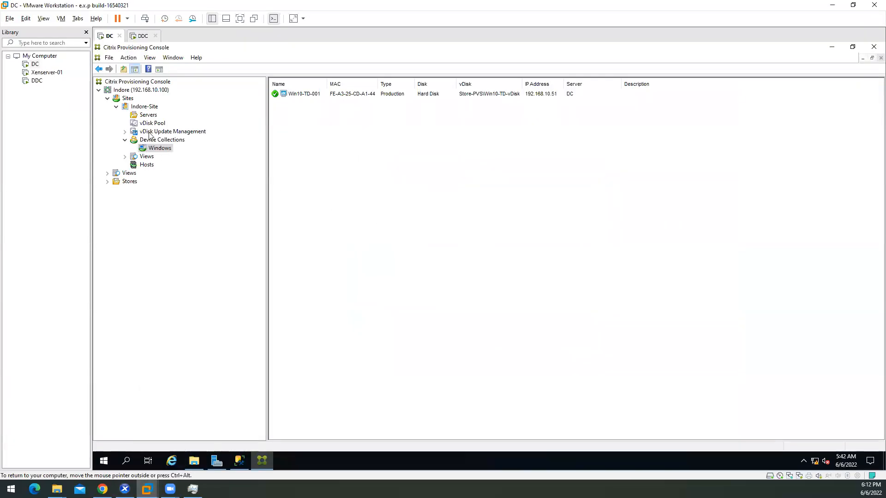
left_click(217, 460)
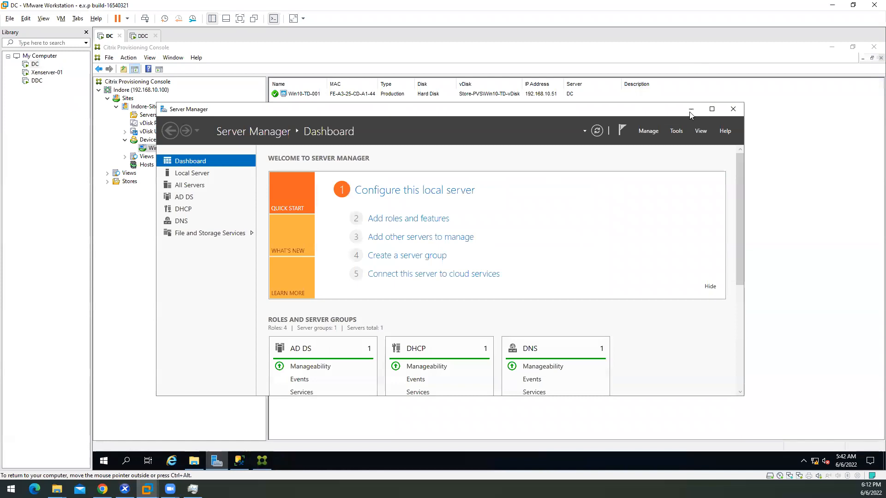
left_click(677, 132)
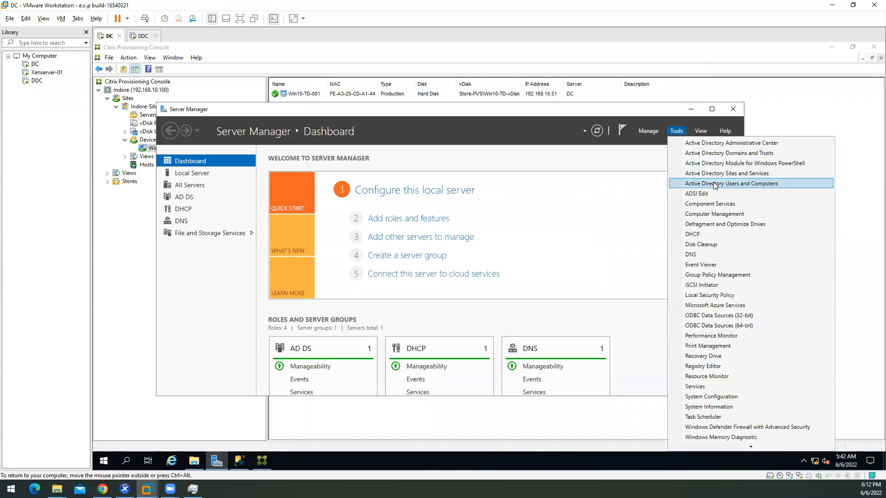
left_click(715, 184)
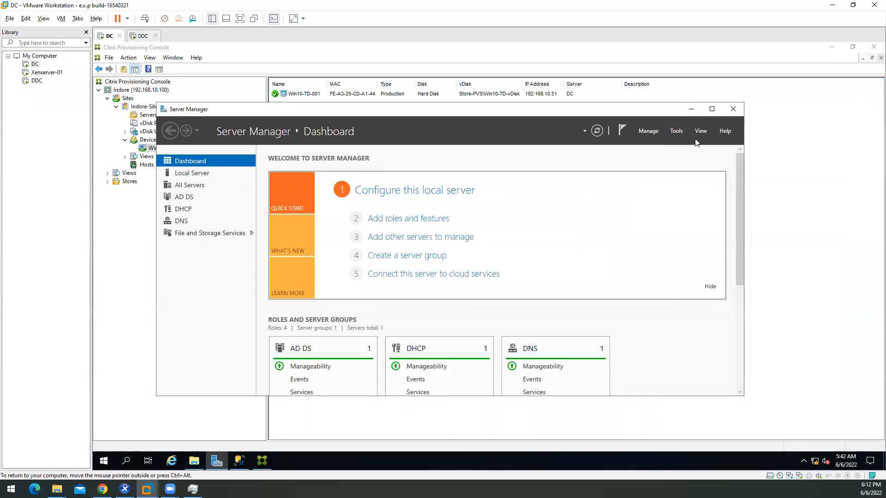
Add a PVS organizational unit under abc.com, then minimize ADUC and Server Manager
left_click(451, 90)
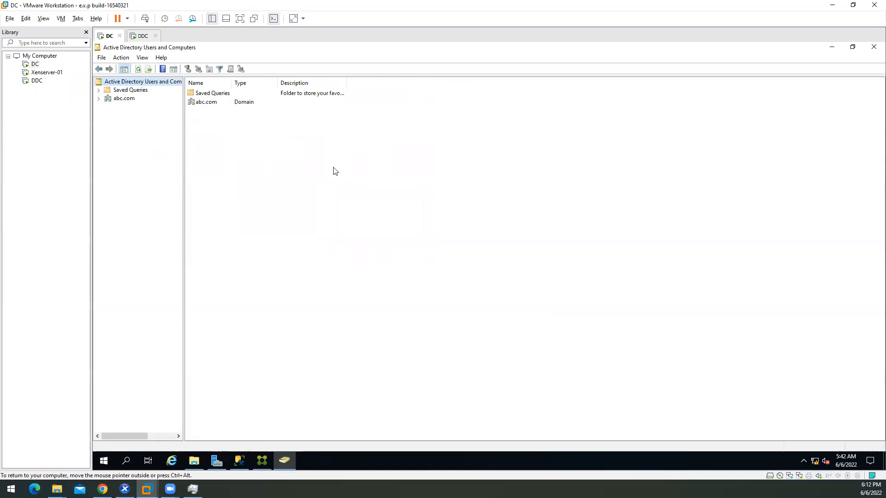
left_click(115, 99)
double_click(117, 99)
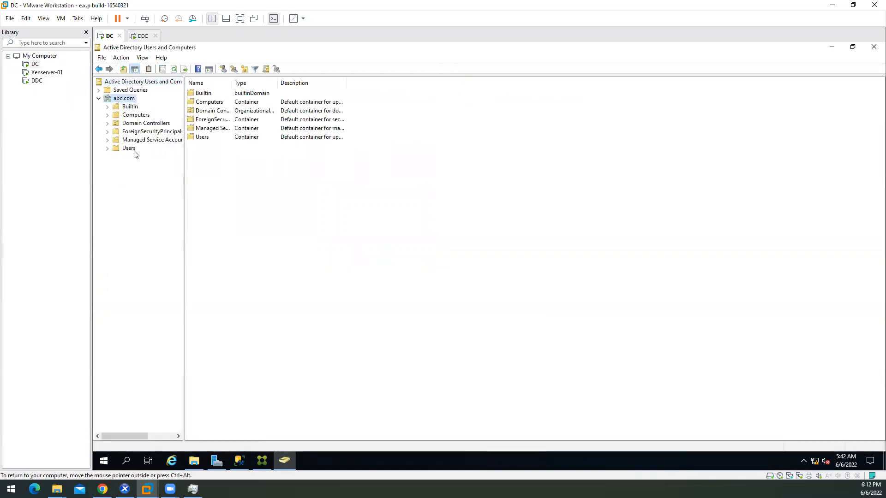
right_click(125, 99)
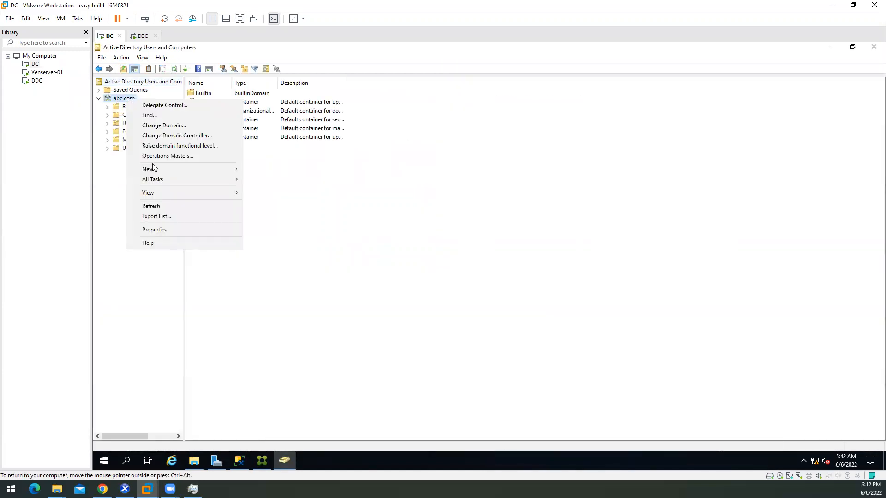
mouse_move(172, 169)
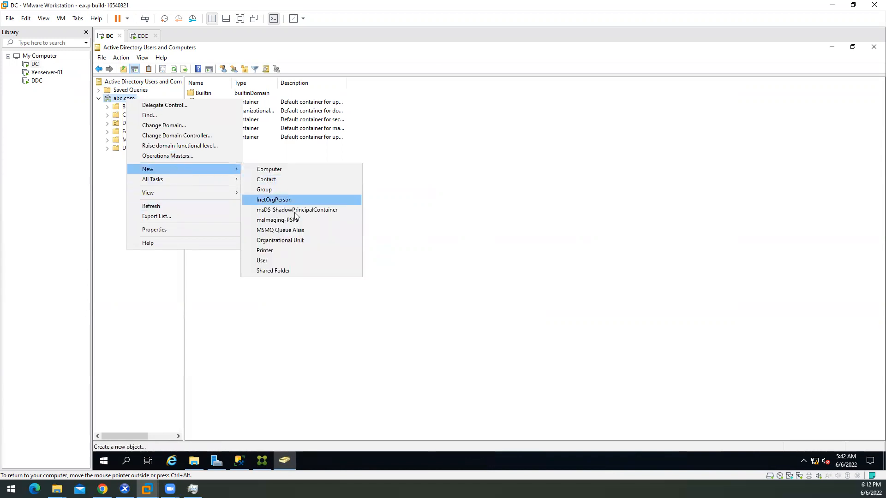
left_click(293, 237)
type("PVS")
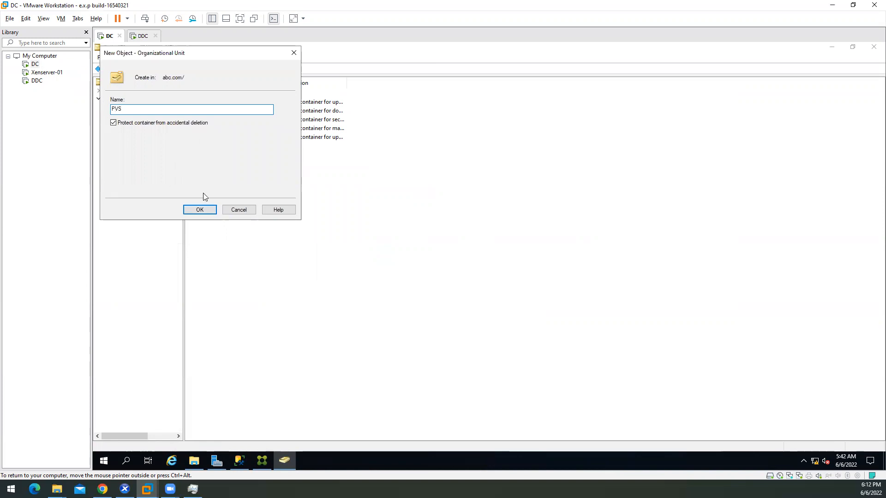
left_click(201, 210)
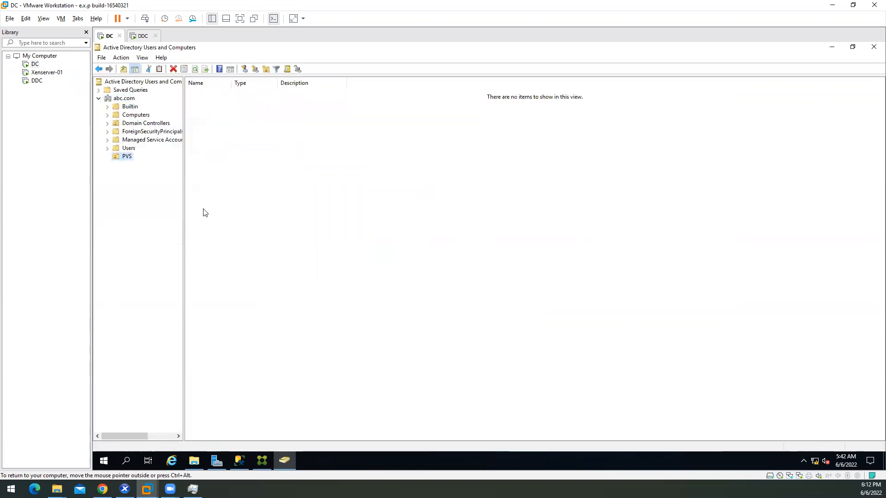
left_click(832, 46)
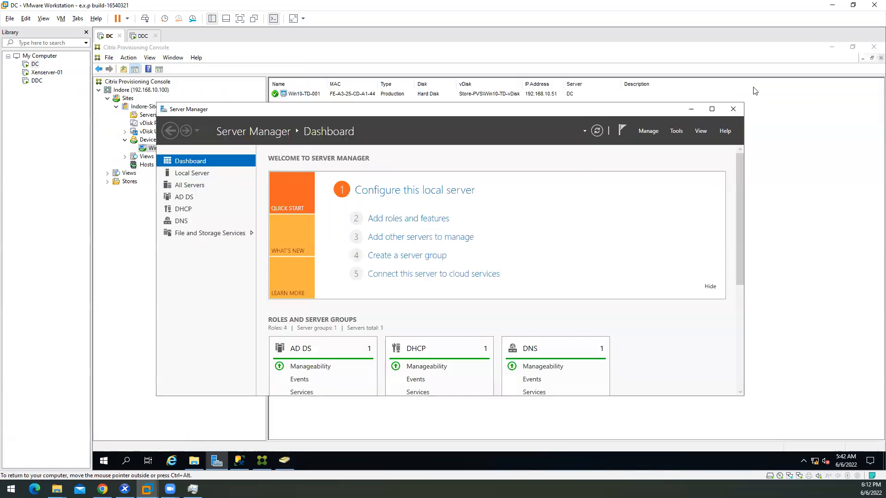
left_click(691, 109)
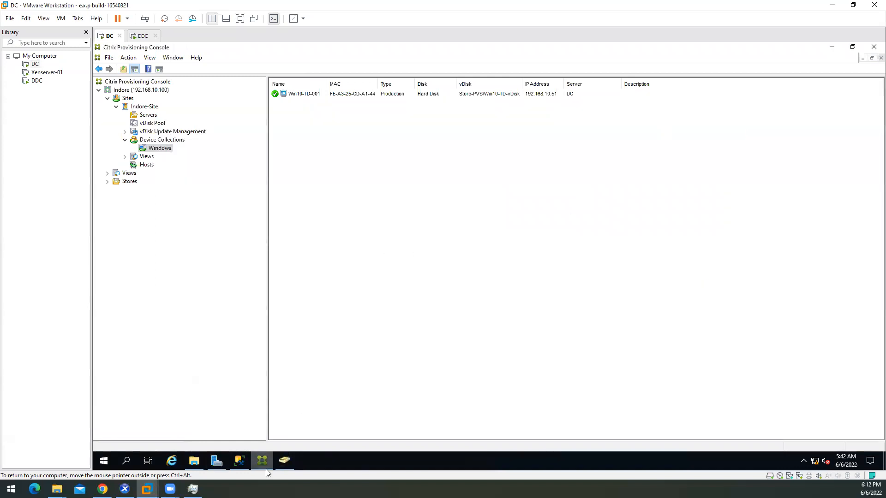
left_click(125, 489)
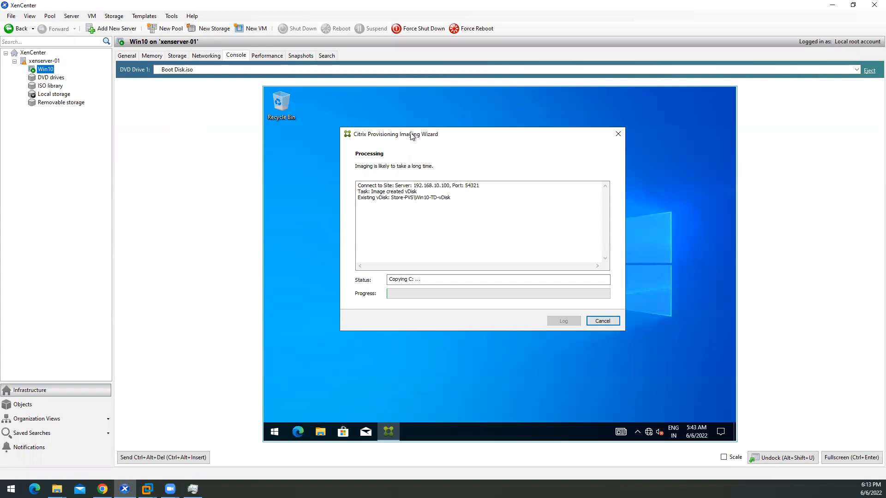
left_click_drag(413, 136, 448, 137)
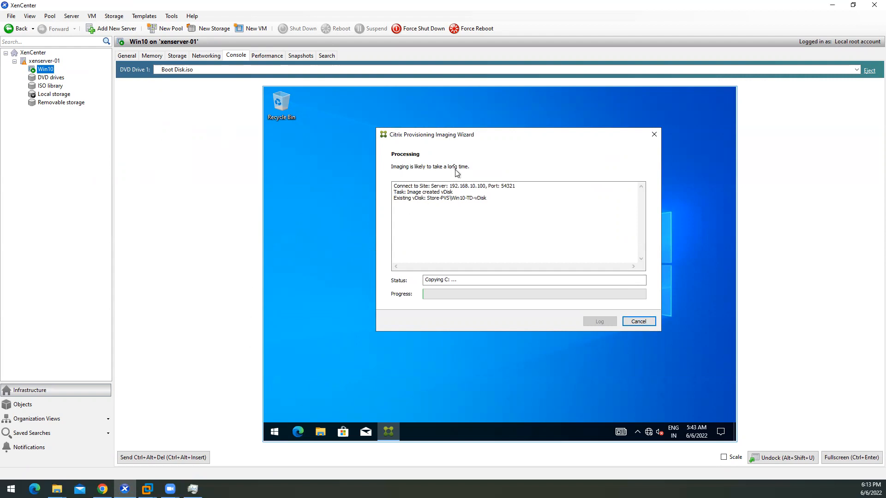
left_click(147, 489)
mouse_move(147, 489)
left_click(99, 447)
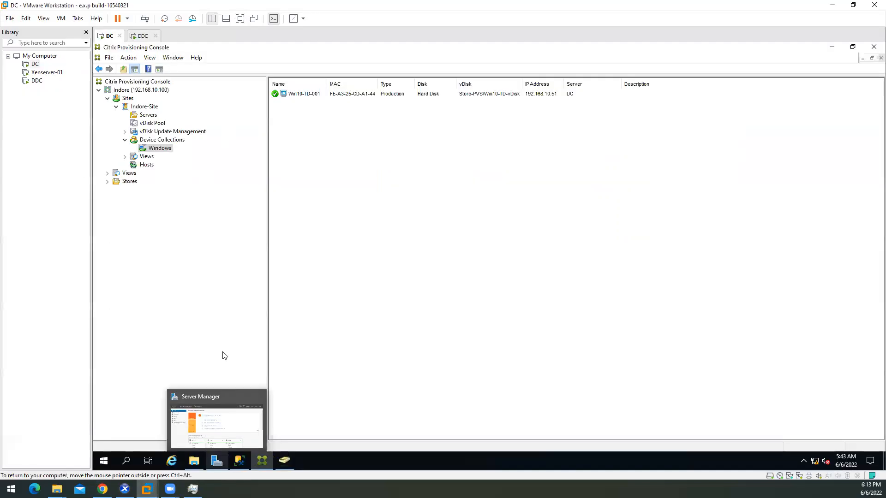
left_click(153, 123)
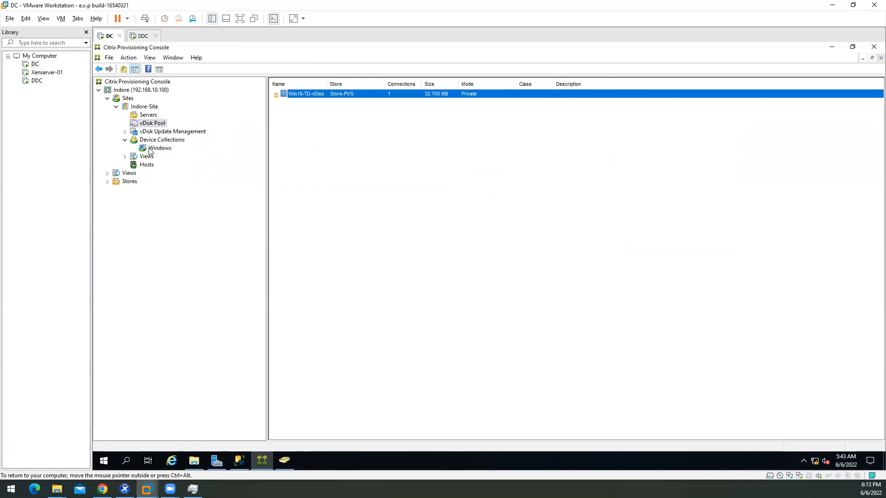
left_click(149, 149)
left_click(151, 124)
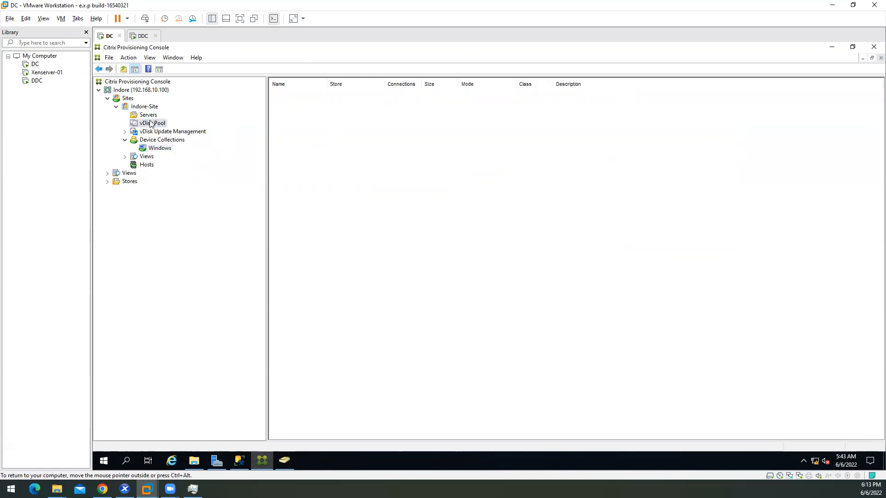
left_click(303, 123)
right_click(306, 95)
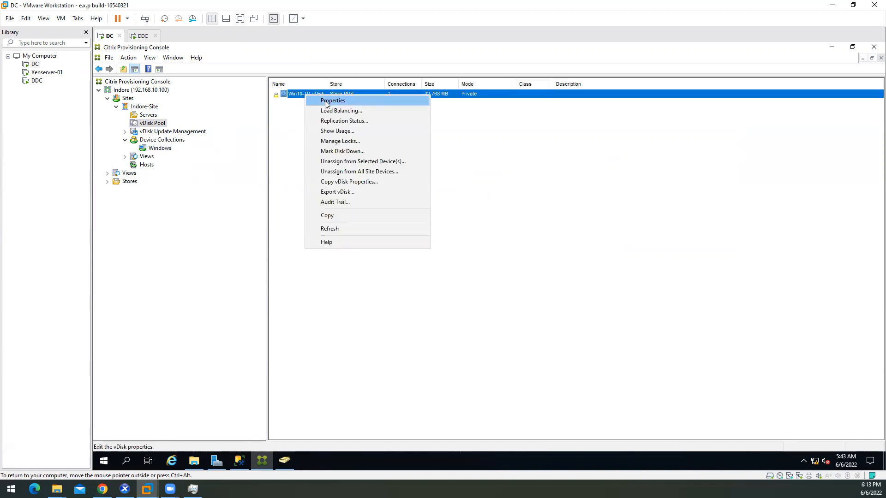
left_click(326, 102)
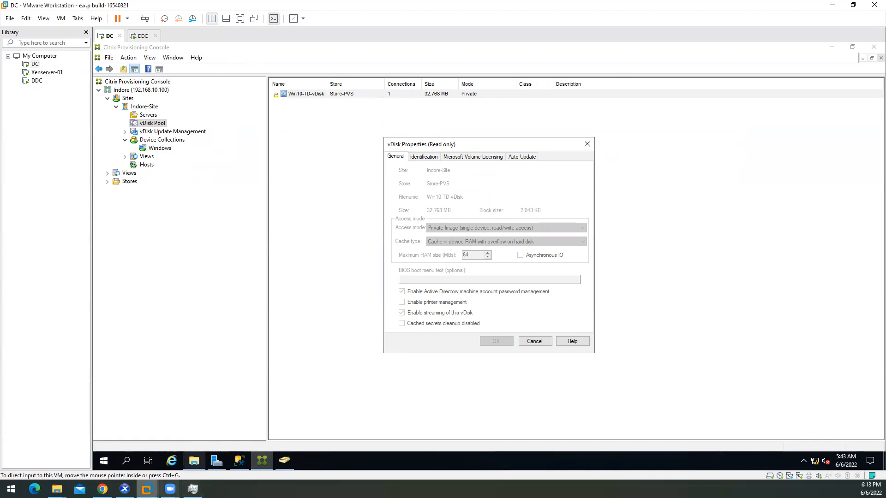
left_click(124, 489)
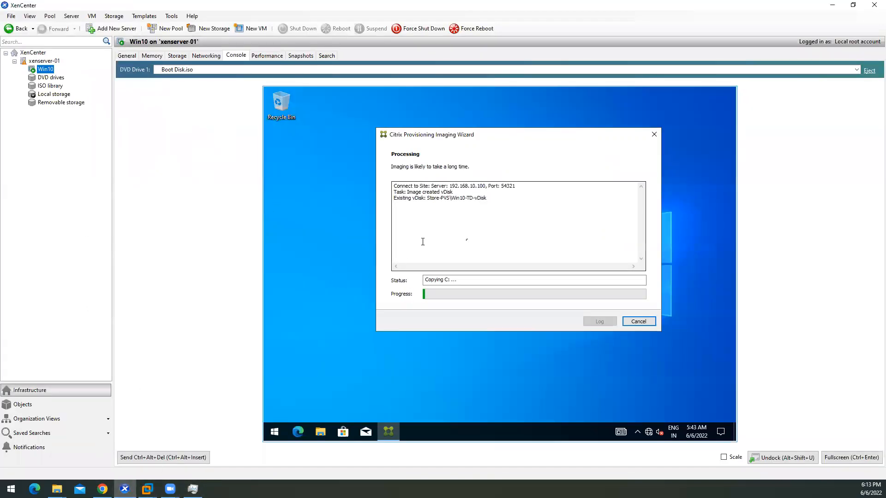
left_click(832, 6)
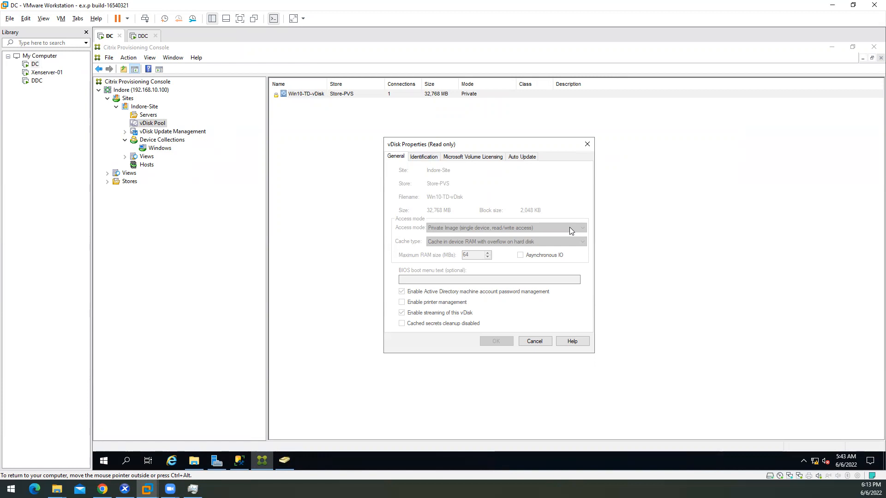
left_click(535, 342)
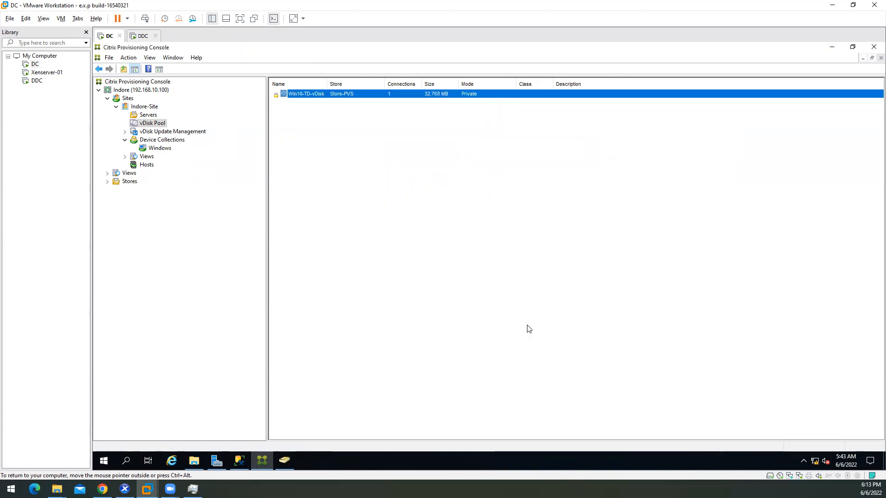
Create an AD machine account for Win10-TD-001 in the PVS OU from the Windows collection
left_click(159, 148)
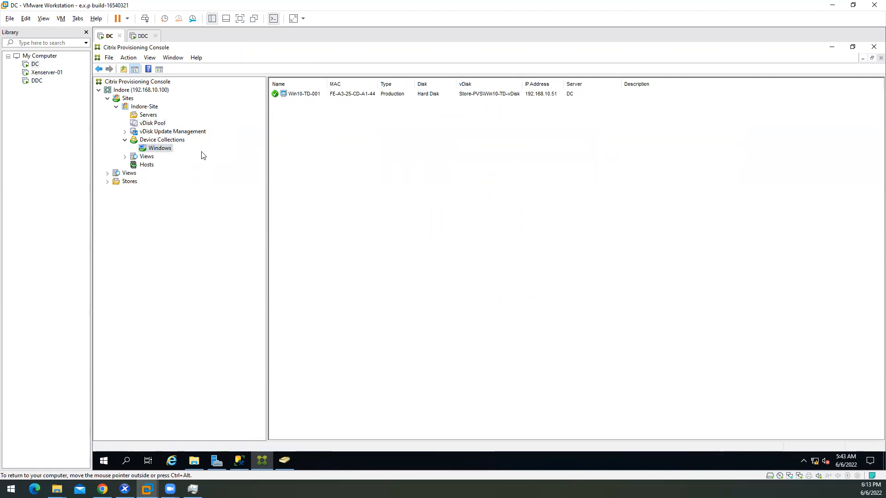
right_click(301, 91)
left_click(279, 133)
left_click(298, 94)
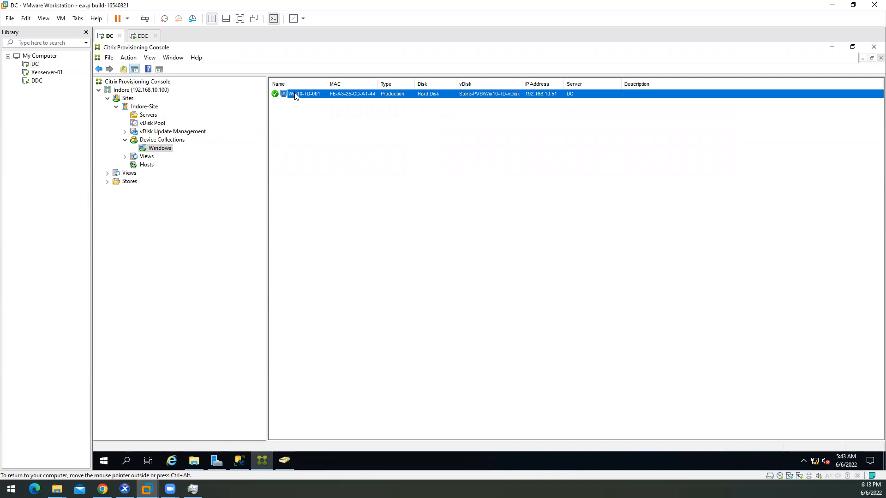
right_click(296, 95)
mouse_move(343, 186)
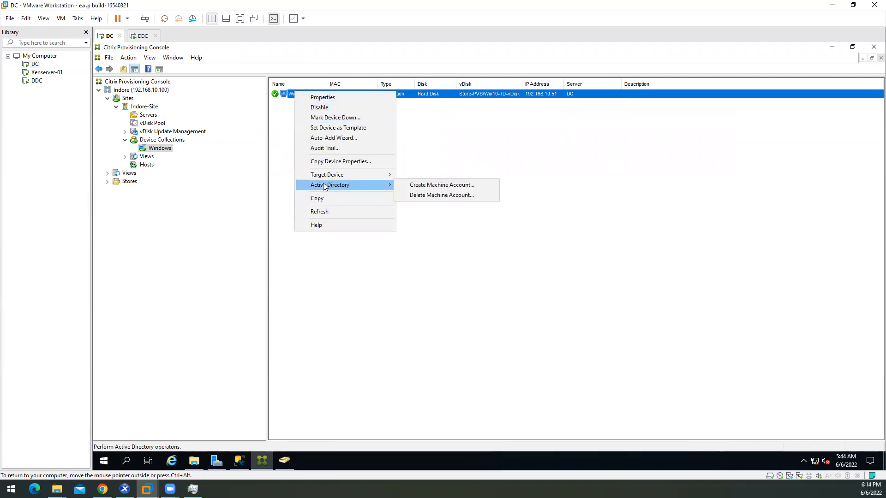
left_click(458, 187)
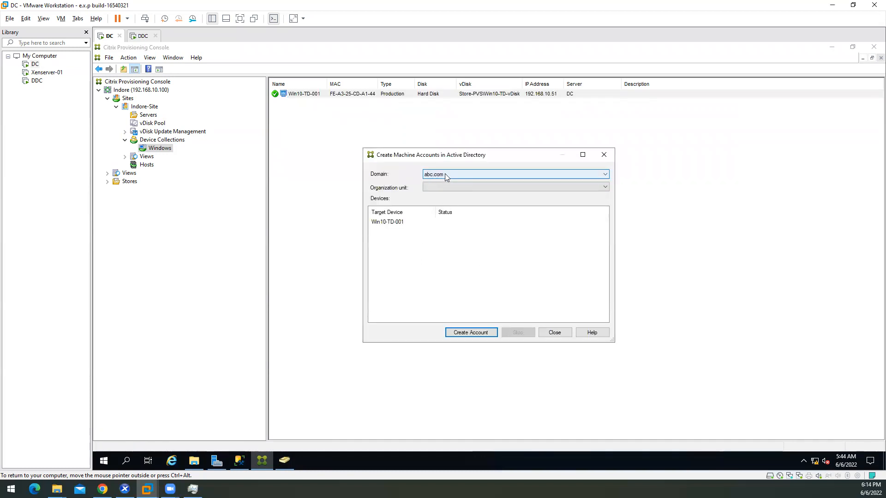
left_click(446, 186)
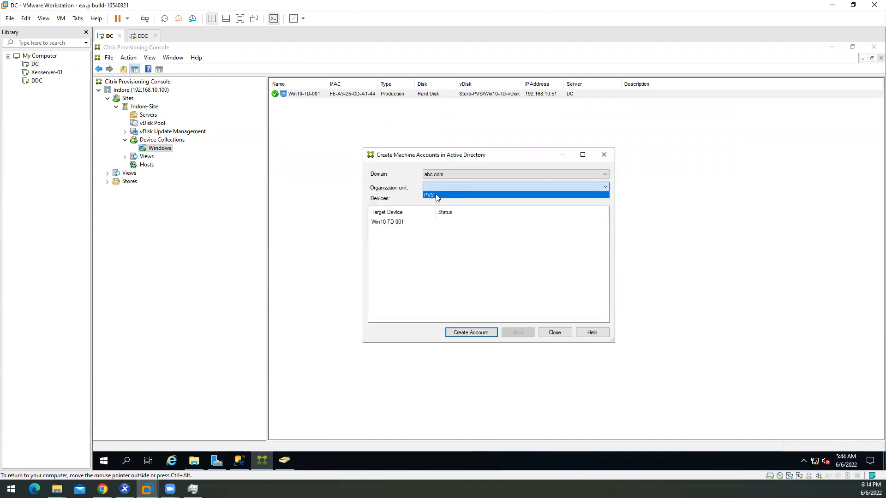
left_click(444, 195)
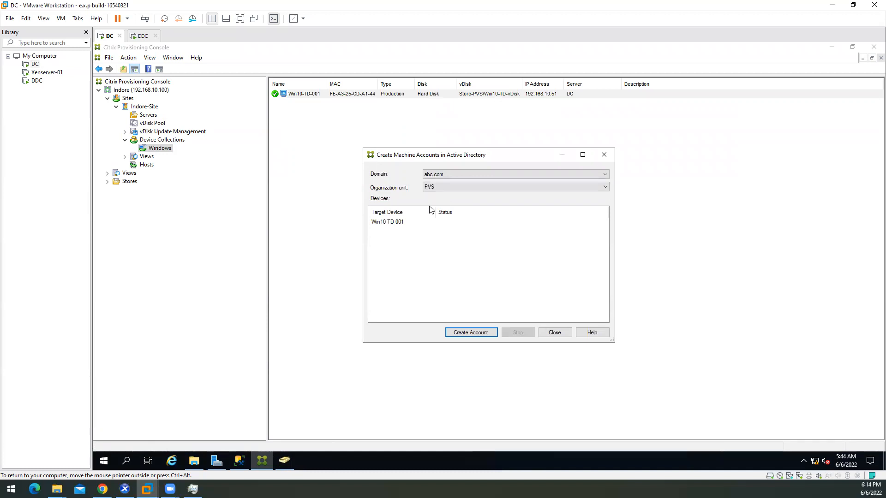
left_click(466, 335)
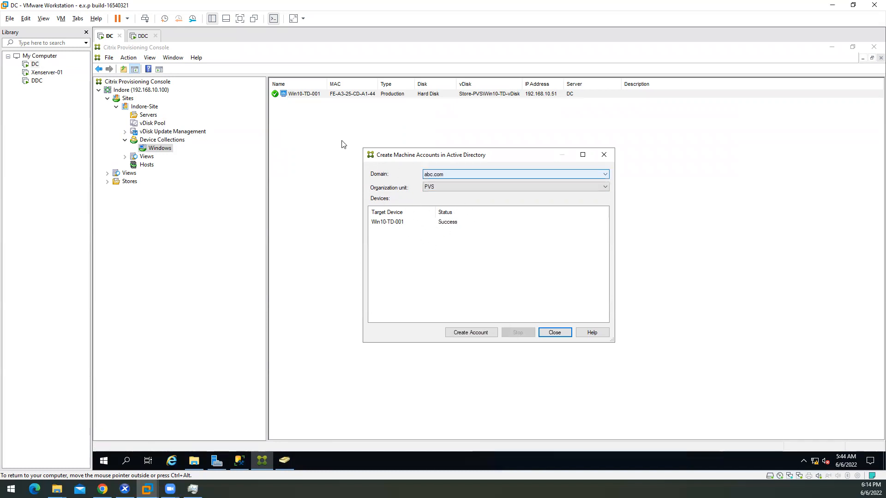
left_click(554, 333)
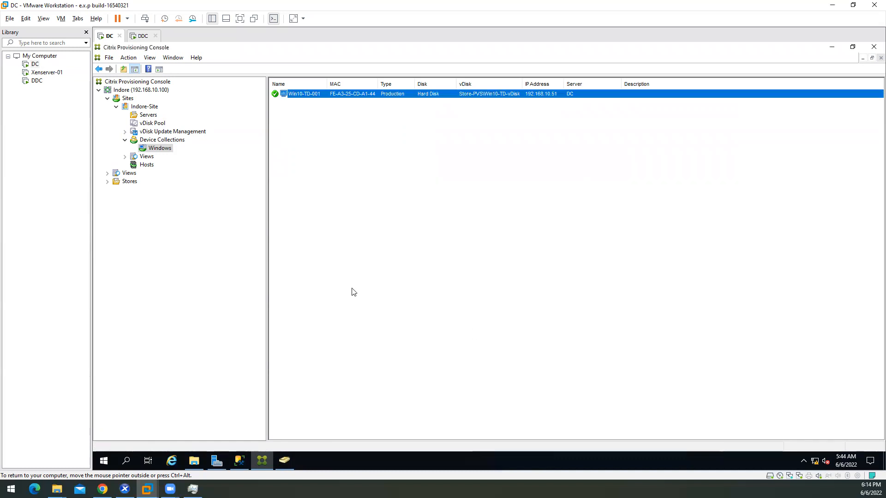
Refresh the PVS OU to verify the Win10-TD-001 computer account, then minimize ADUC
left_click(285, 462)
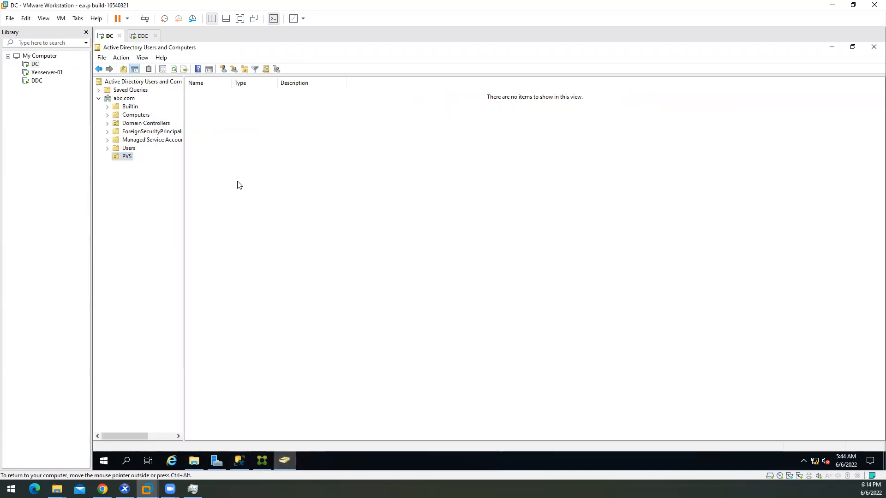
right_click(345, 177)
left_click(369, 241)
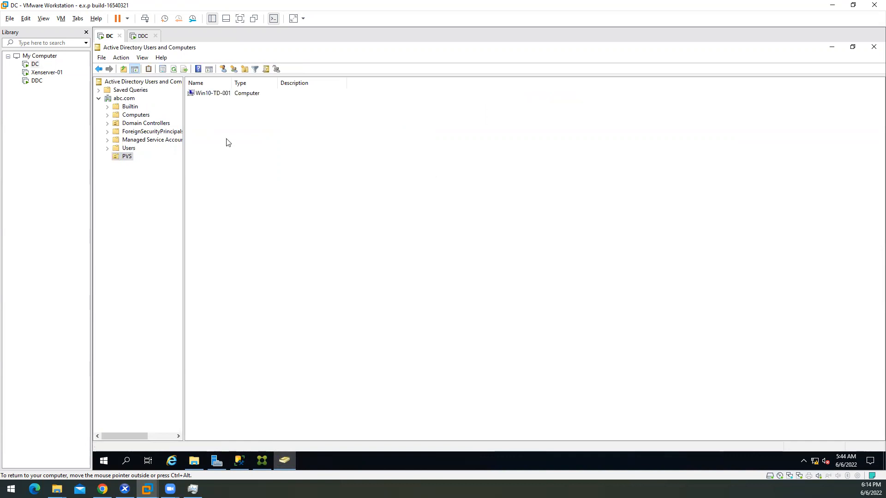
left_click(211, 95)
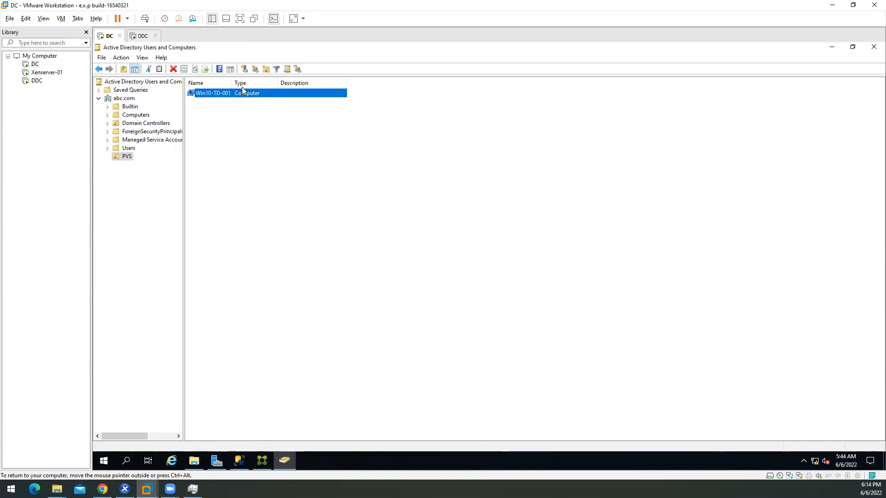
left_click(331, 162)
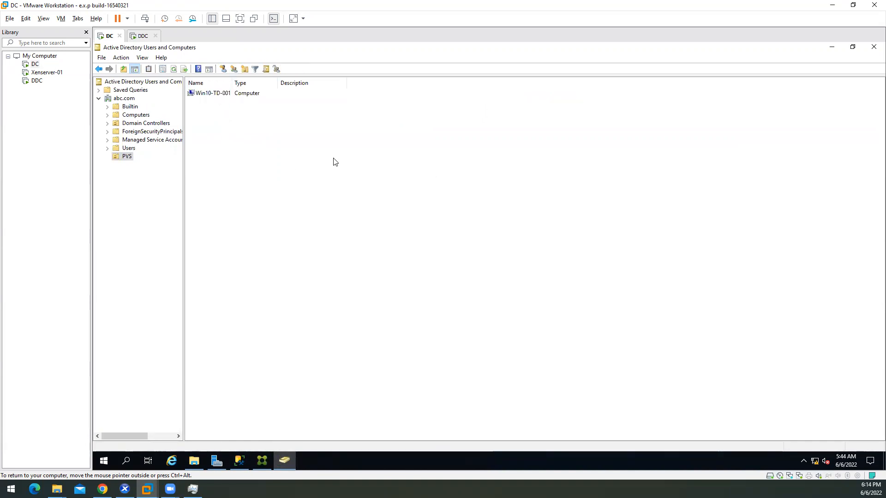
left_click(832, 47)
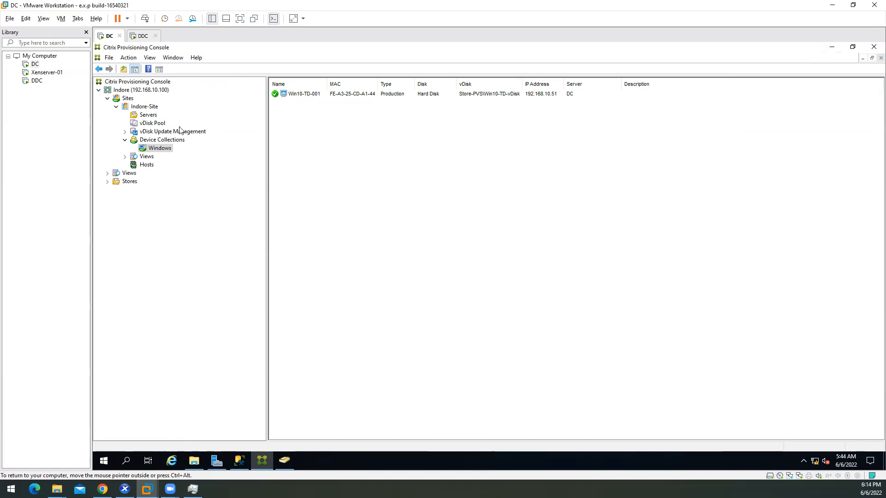
left_click(148, 123)
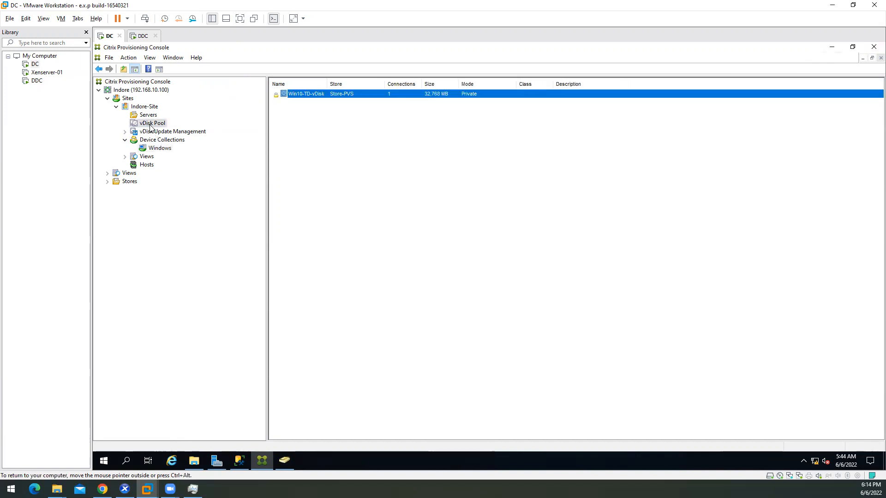
left_click(277, 146)
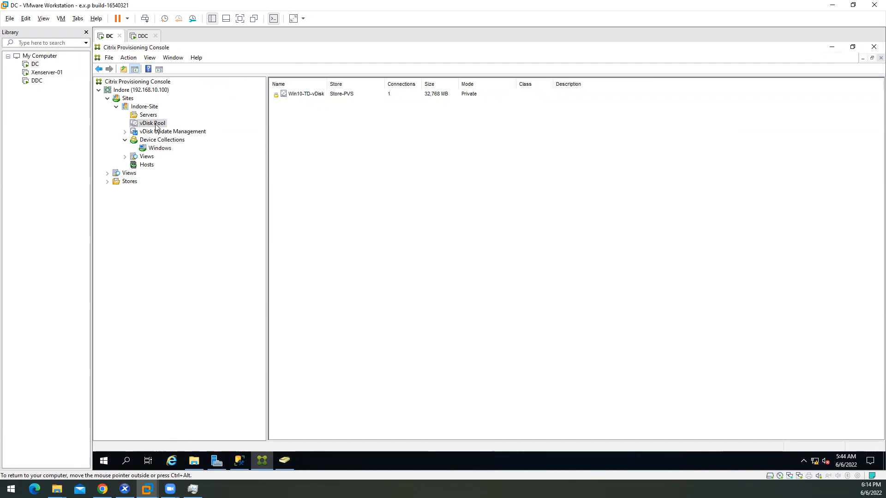
left_click(312, 97)
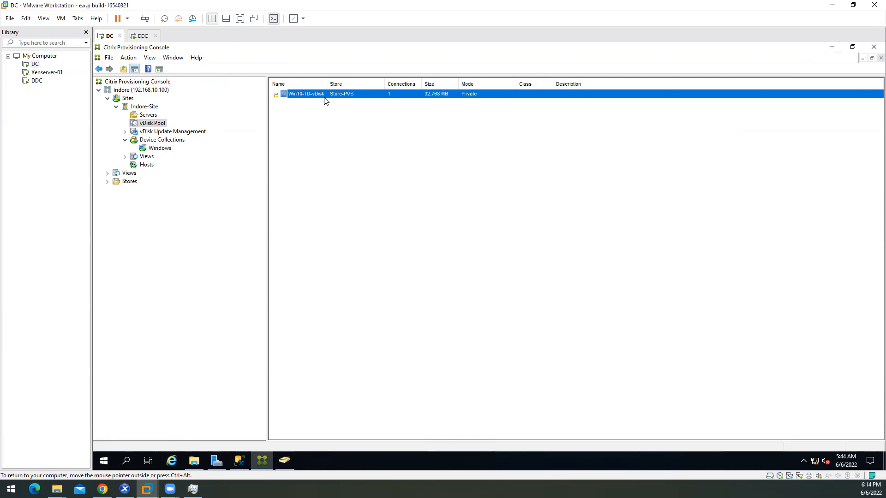
right_click(324, 98)
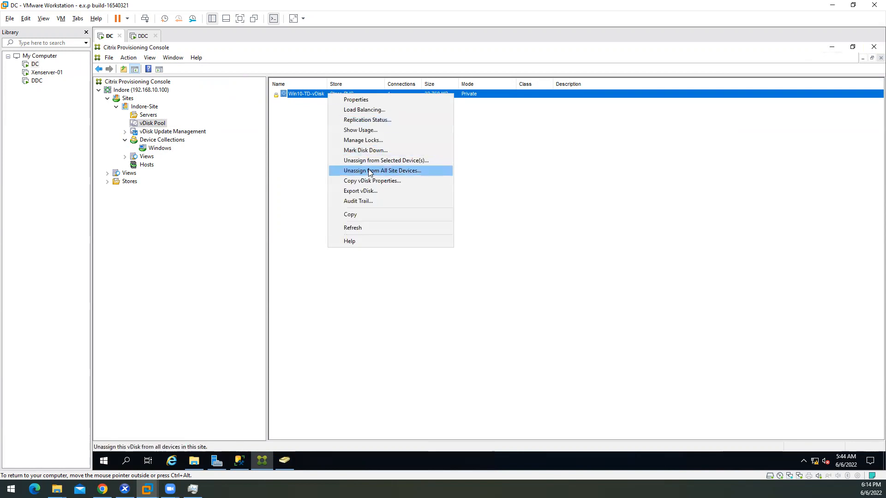
left_click(369, 102)
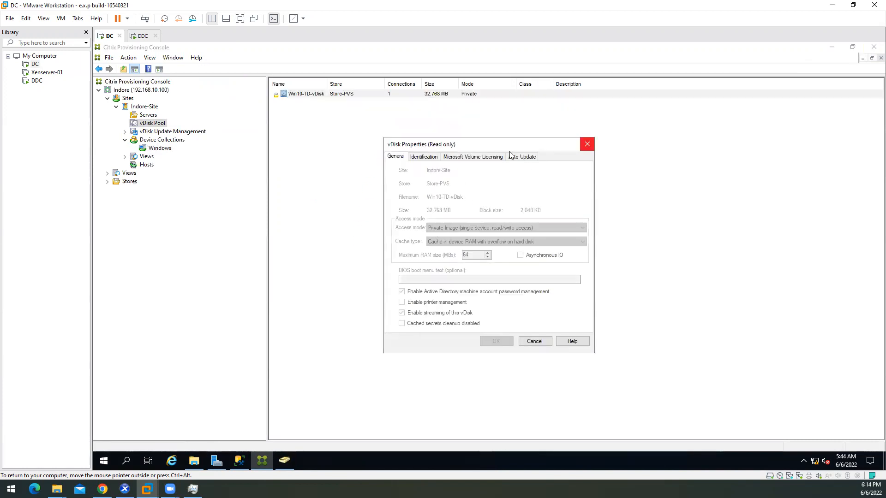
left_click(587, 144)
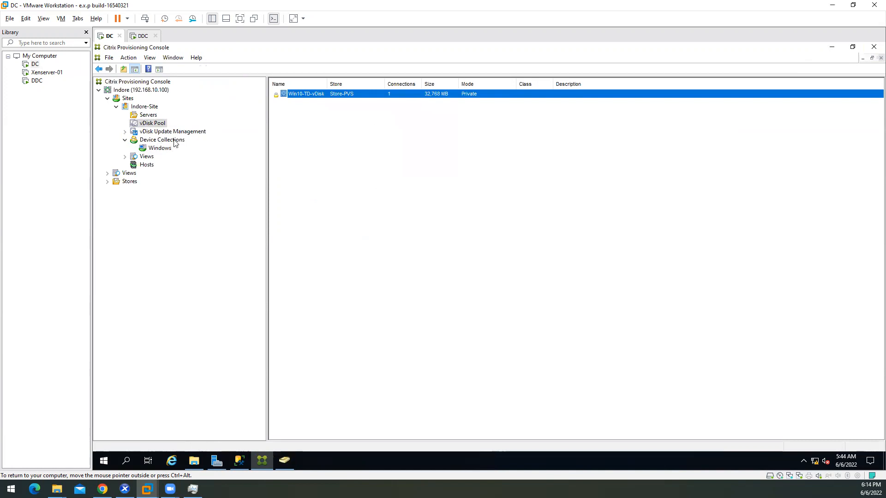
left_click(158, 149)
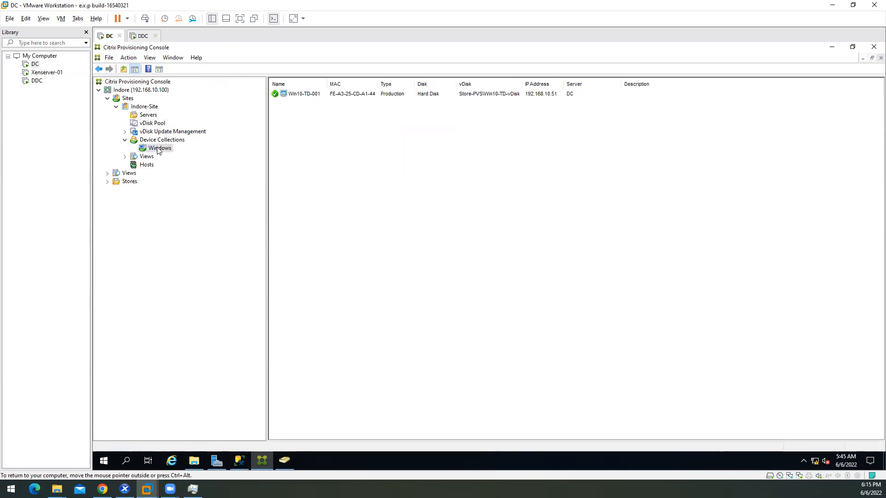
left_click(304, 97)
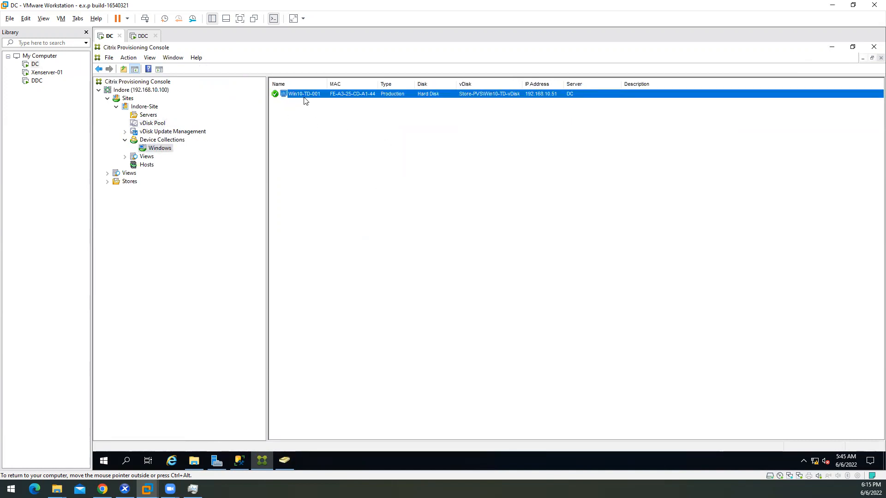